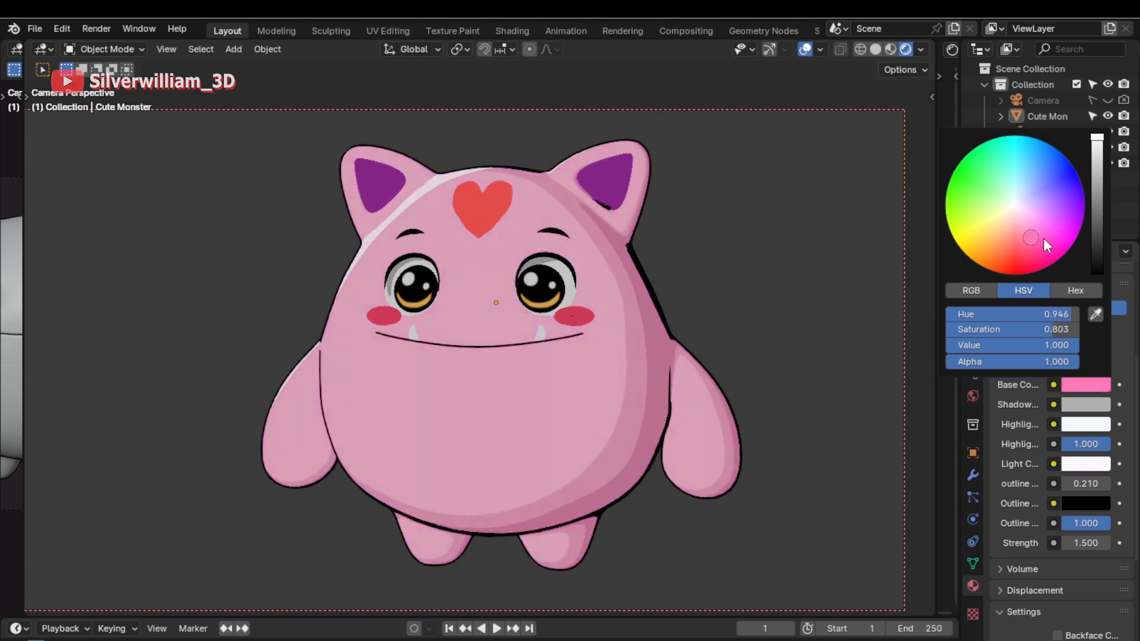
Step: Set the Body material's Strength to 2.200 and its outline amount to 0.230
{"action": "mouse_move", "coordinate": [1081, 543]}
{"action": "left_mouse_down"}
{"action": "mouse_move", "coordinate": [1096, 544]}
{"action": "mouse_move", "coordinate": [1081, 543]}
{"action": "left_mouse_up"}
{"action": "left_click_drag", "start_coordinate": [1081, 484], "coordinate": [1084, 483], "text": "shift"}
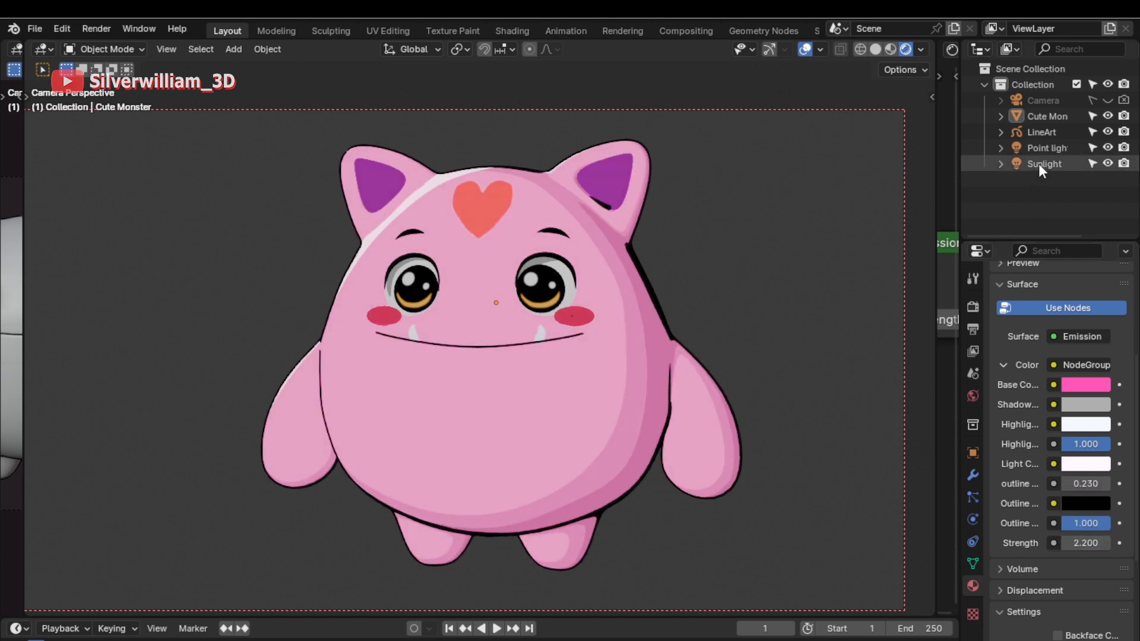
Step: Reposition the point light around the monster to try out how the toon shading and outline react
{"action": "left_click", "coordinate": [1044, 148]}
{"action": "key", "text": "g"}
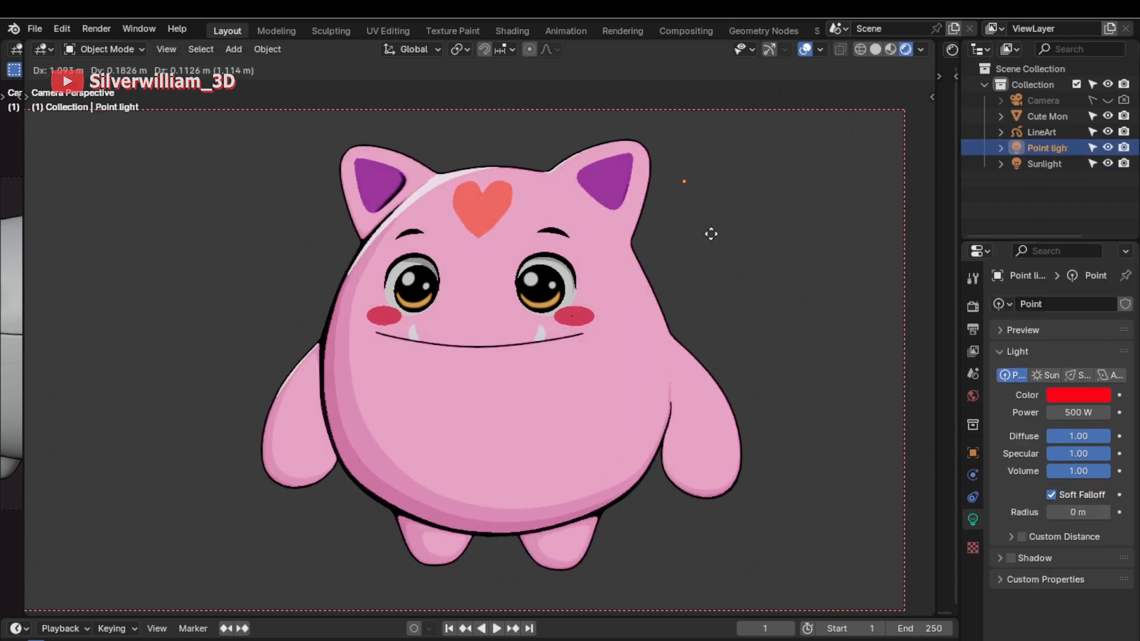
{"action": "left_click", "coordinate": [487, 284]}
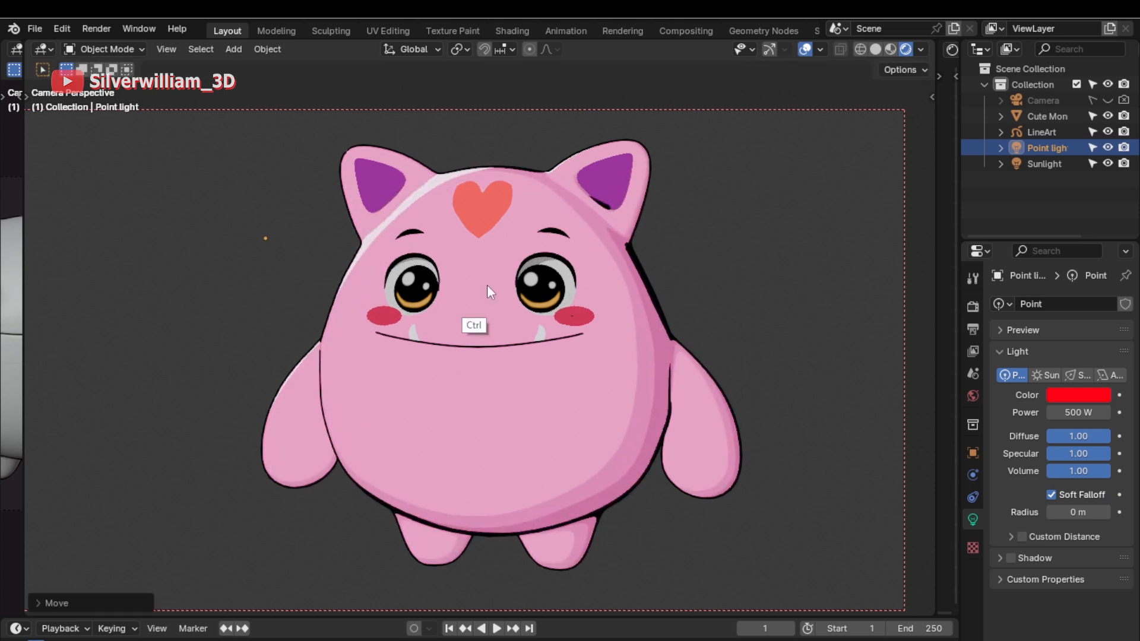
{"action": "scroll", "coordinate": [535, 308], "scroll_direction": "up", "scroll_amount": 5}
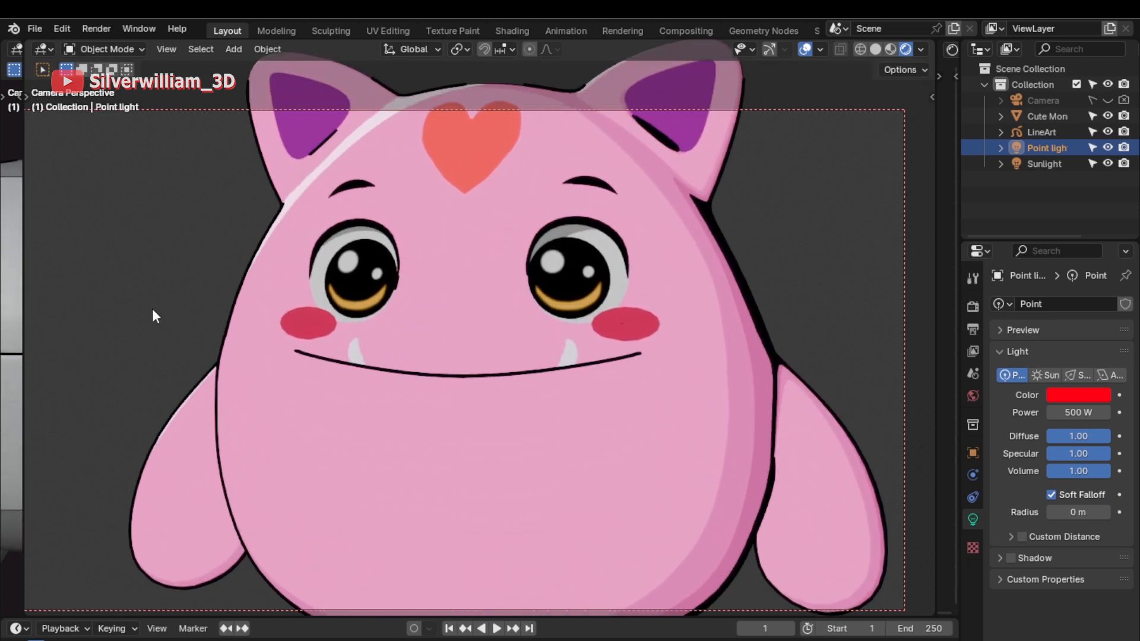
{"action": "key", "text": "g"}
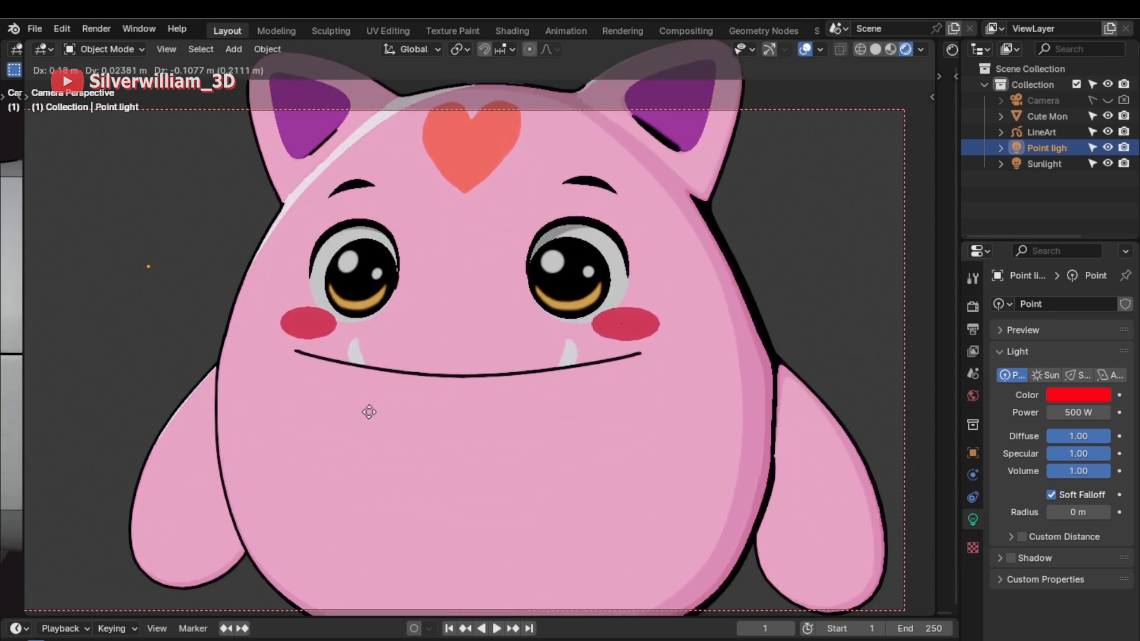
{"action": "left_click", "coordinate": [252, 297]}
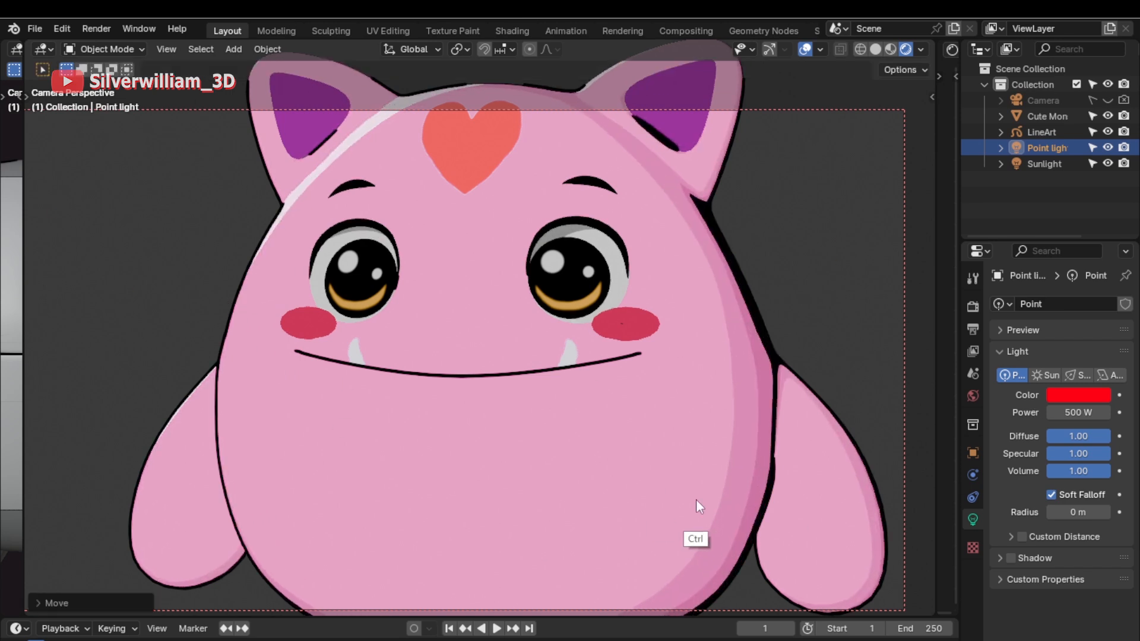
Step: Select the monster's body and bring its Body material color settings into view
{"action": "scroll", "coordinate": [695, 500], "scroll_direction": "down", "scroll_amount": 1}
{"action": "middle_click_drag", "start_coordinate": [588, 416], "coordinate": [540, 369], "text": "shift"}
{"action": "left_click", "coordinate": [540, 369]}
{"action": "scroll", "coordinate": [1003, 488], "scroll_direction": "down", "scroll_amount": 5}
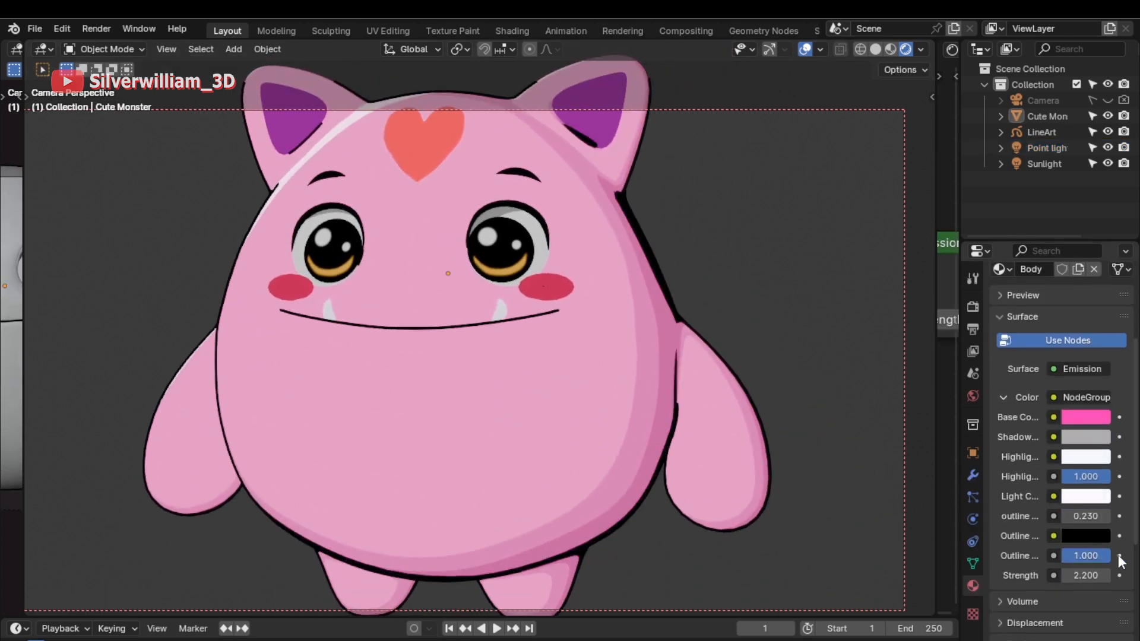
Step: Try a bright, saturated outline color on the Body material and undo the change
{"action": "left_click", "coordinate": [1091, 536]}
{"action": "left_click_drag", "start_coordinate": [1096, 406], "coordinate": [1097, 289]}
{"action": "left_click_drag", "start_coordinate": [1012, 349], "coordinate": [981, 399]}
{"action": "key", "text": "ctrl+z"}
Step: Set the Body material's highlight color to yellow with hue 0.186 and saturation 1.000
{"action": "left_click", "coordinate": [1073, 452]}
{"action": "left_click_drag", "start_coordinate": [1013, 276], "coordinate": [951, 309]}
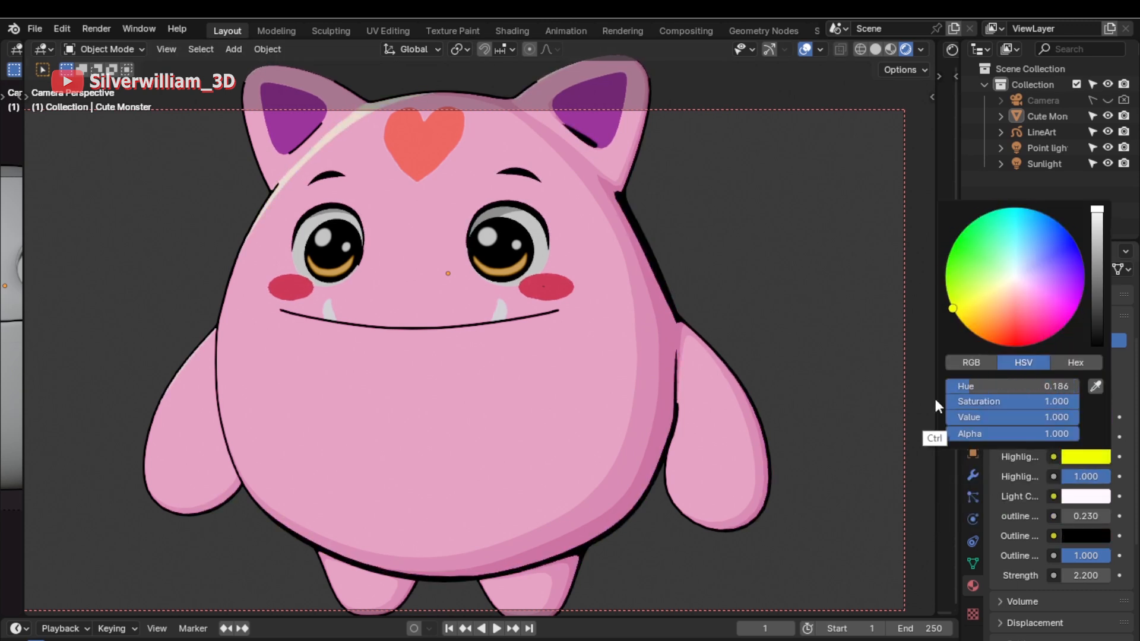
{"action": "left_click_drag", "start_coordinate": [1103, 481], "coordinate": [1059, 460]}
Step: Enlarge the shader node area, open the material's node group and examine the nodes inside it
{"action": "left_click_drag", "start_coordinate": [936, 473], "coordinate": [326, 473]}
{"action": "key", "text": "Tab"}
{"action": "middle_click_drag", "start_coordinate": [856, 502], "coordinate": [392, 268], "text": "ctrl"}
{"action": "middle_click_drag", "start_coordinate": [611, 481], "coordinate": [796, 255], "text": "shift"}
{"action": "middle_click_drag", "start_coordinate": [878, 400], "coordinate": [810, 399], "text": "shift"}
{"action": "middle_click_drag", "start_coordinate": [641, 371], "coordinate": [649, 338], "text": "ctrl"}
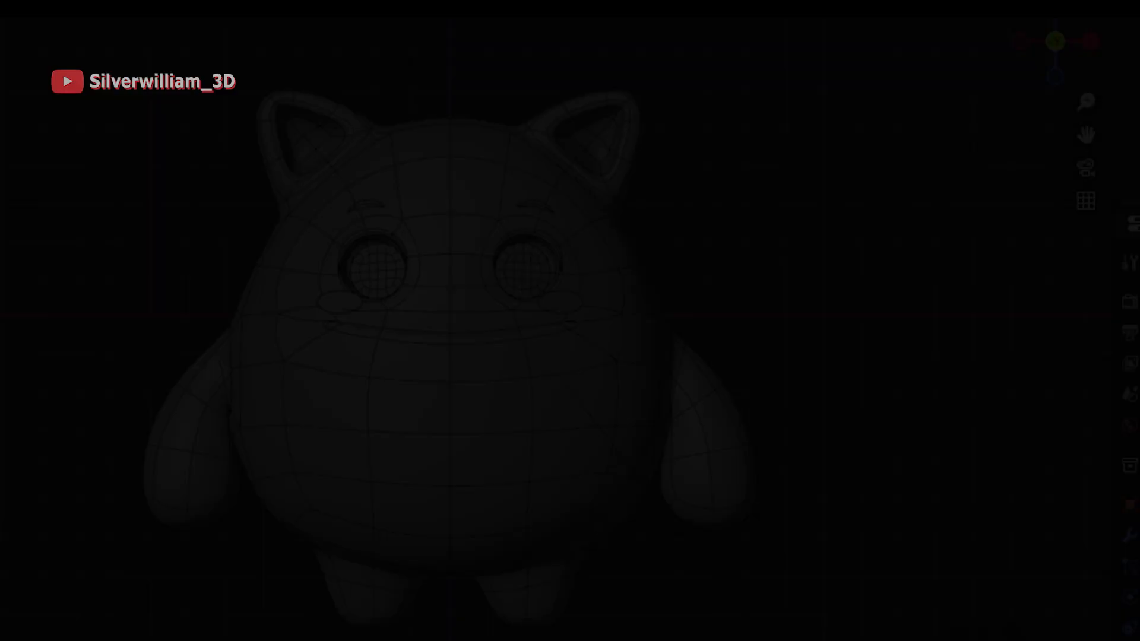
Step: Switch the viewport showing the unshaded monster to rendered shading
{"action": "middle_click_drag", "start_coordinate": [750, 561], "coordinate": [718, 567]}
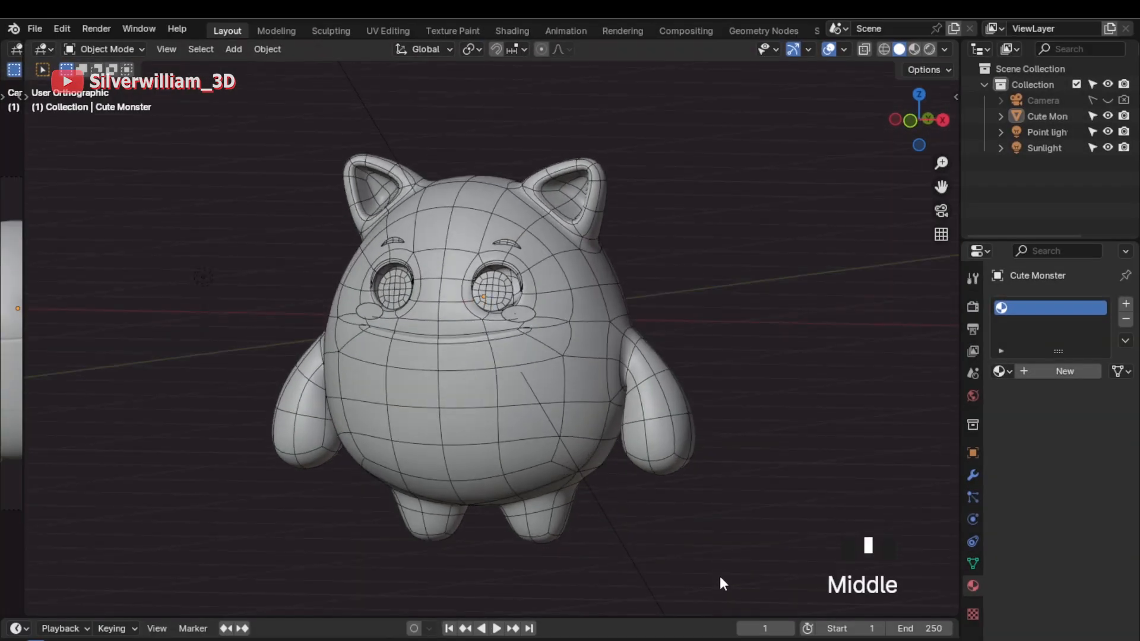
{"action": "key", "text": "4"}
{"action": "key", "text": "z"}
{"action": "left_click", "coordinate": [738, 488]}
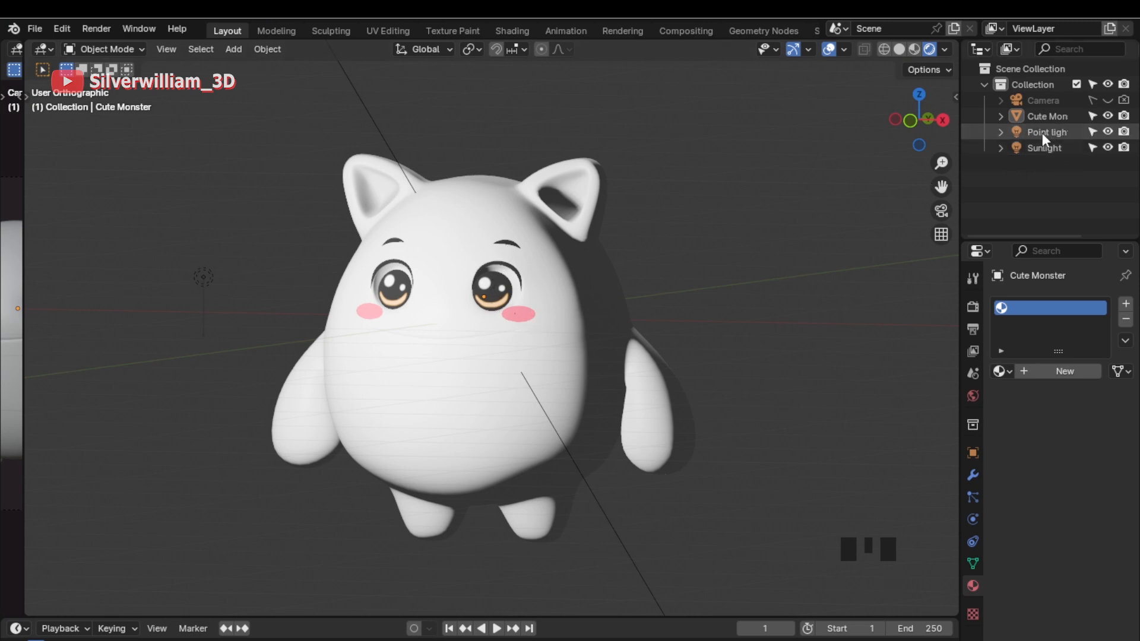
Step: Split the 3D viewport vertically in half and turn the second half into a Shader Editor
{"action": "right_click", "coordinate": [957, 254]}
{"action": "left_click", "coordinate": [956, 253]}
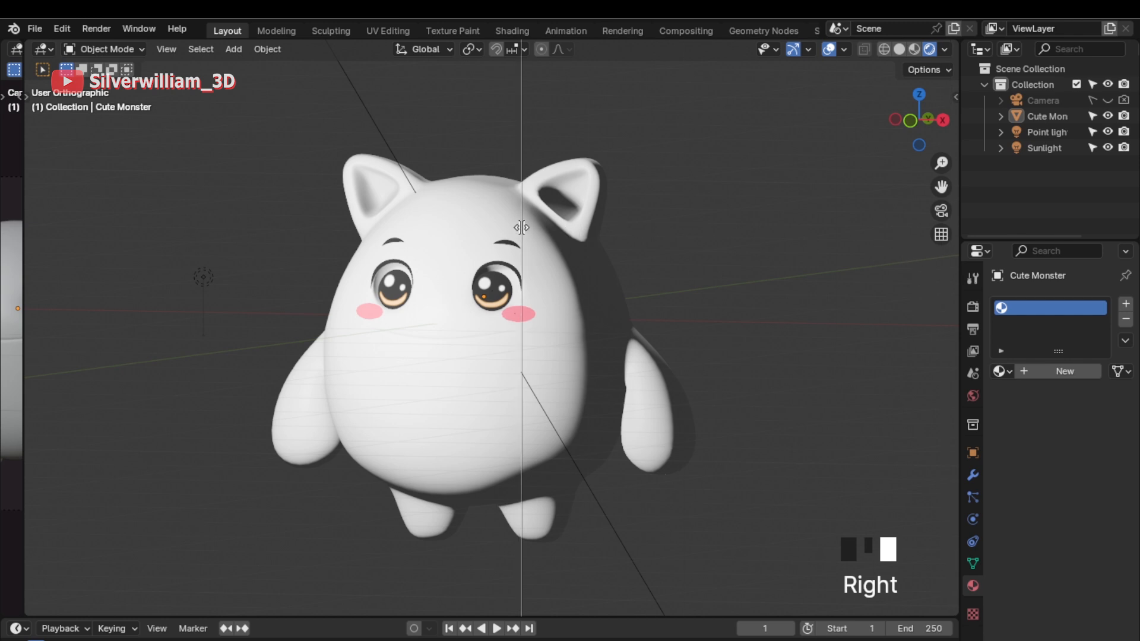
{"action": "left_click", "coordinate": [526, 233]}
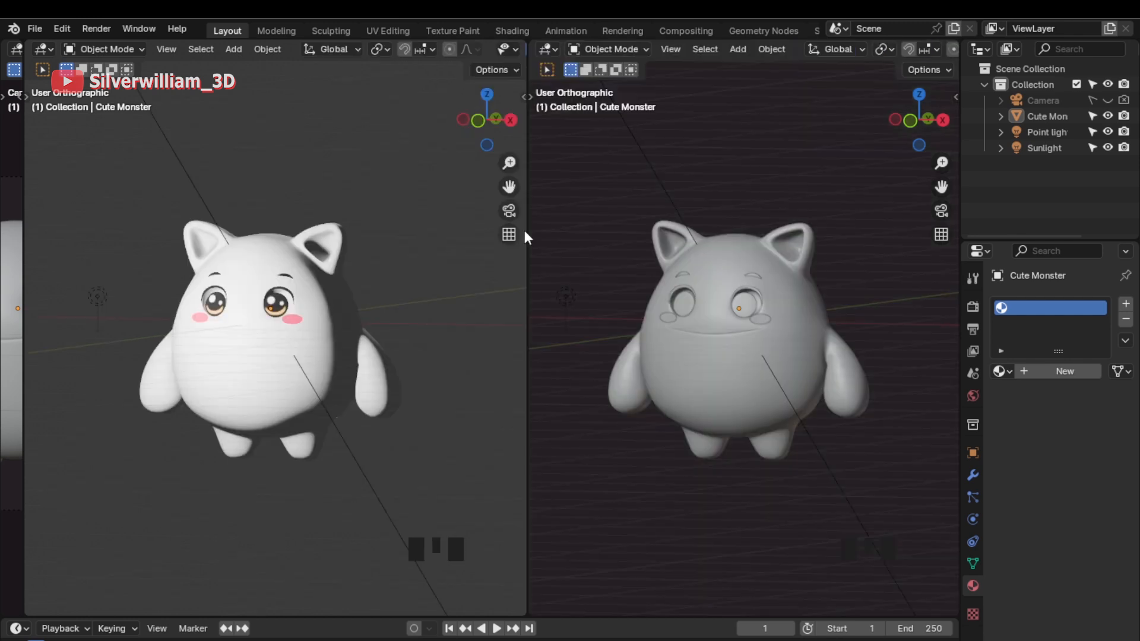
{"action": "left_click", "coordinate": [546, 49]}
{"action": "left_click", "coordinate": [577, 195]}
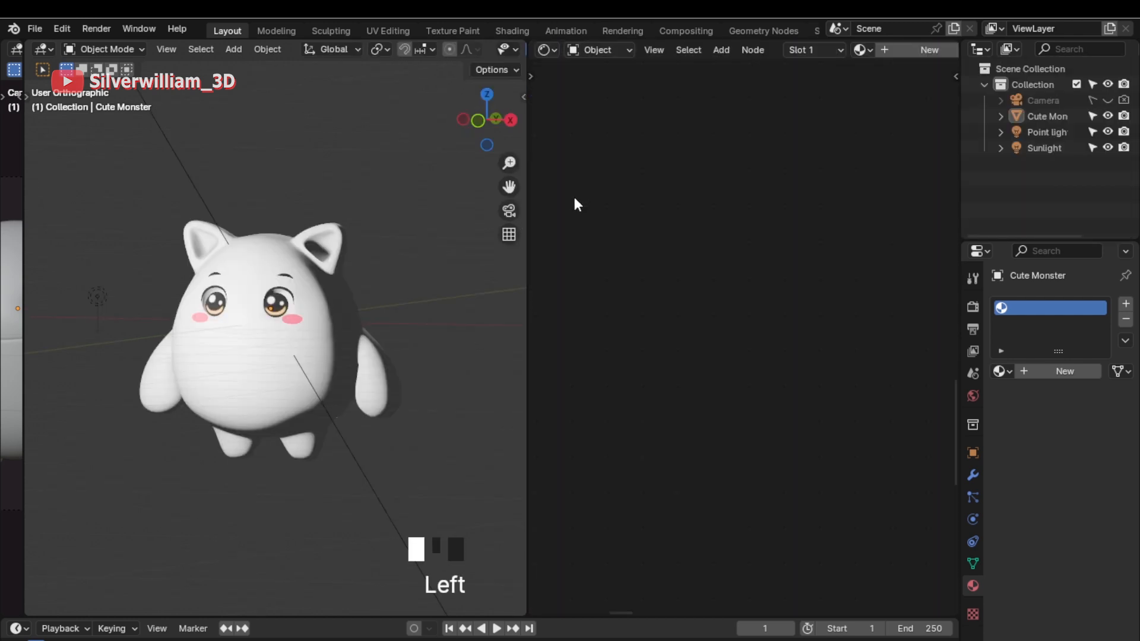
Step: Create a new material named "Body" on the monster
{"action": "left_click", "coordinate": [343, 293]}
{"action": "left_click", "coordinate": [1051, 373]}
{"action": "left_click", "coordinate": [1052, 373]}
{"action": "type", "text": "Body"}
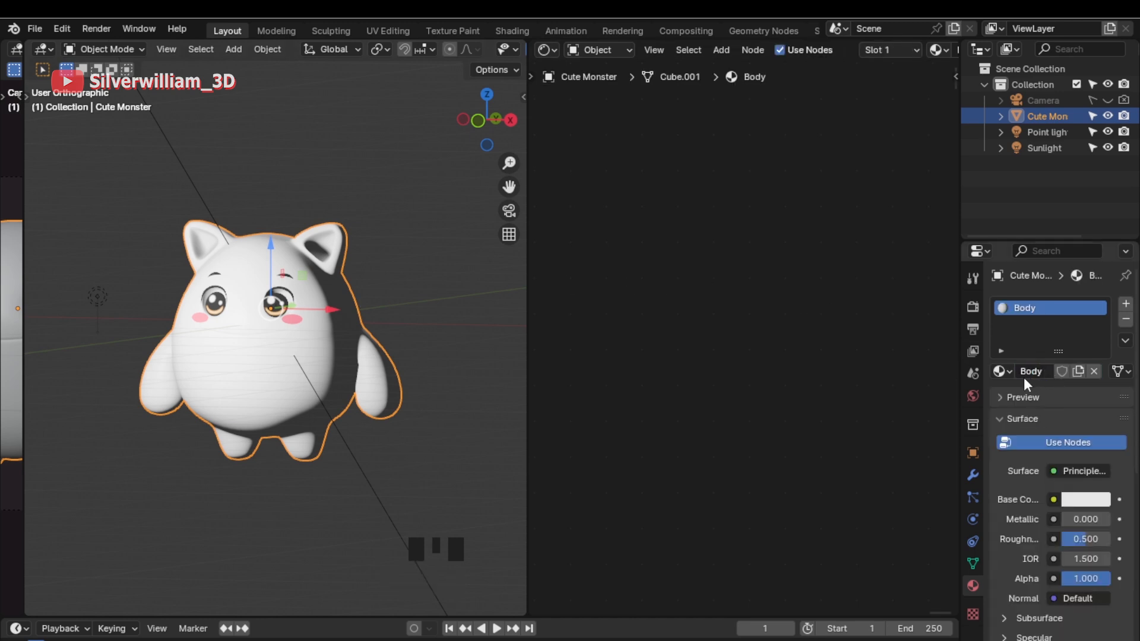
Step: Delete the Principled BSDF node and place a Diffuse BSDF node well ahead of the Material Output
{"action": "middle_click_drag", "start_coordinate": [732, 445], "coordinate": [638, 529], "text": "ctrl"}
{"action": "middle_click_drag", "start_coordinate": [638, 532], "coordinate": [886, 324], "text": "shift"}
{"action": "left_click_drag", "start_coordinate": [706, 272], "coordinate": [777, 455]}
{"action": "key", "text": "x"}
{"action": "key", "text": "shift+a"}
{"action": "left_click", "coordinate": [765, 400]}
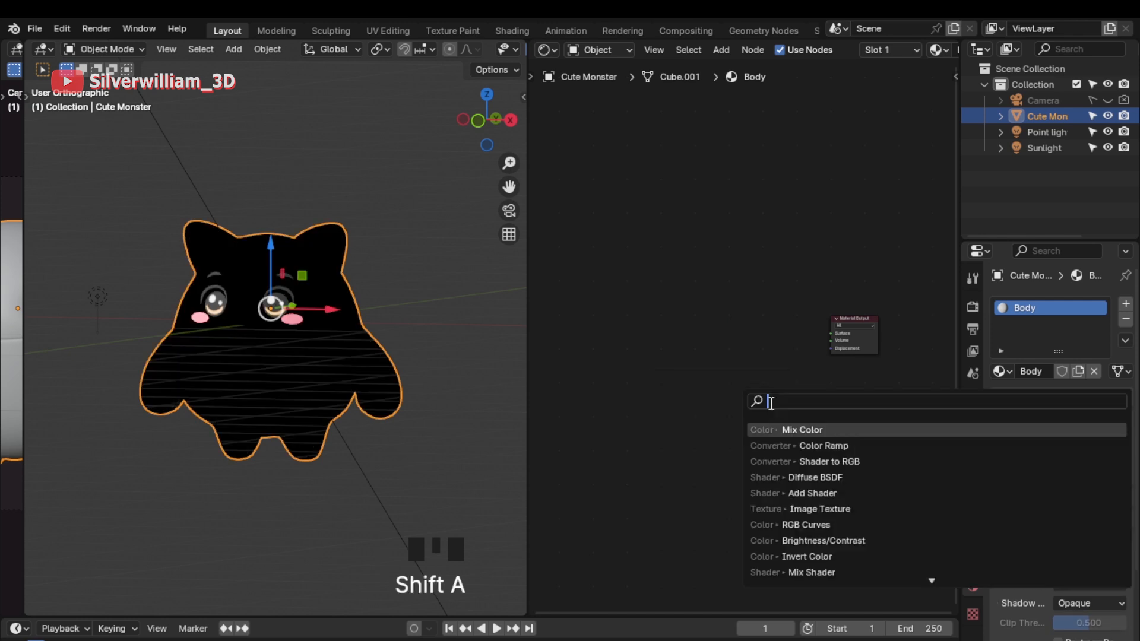
{"action": "type", "text": "d"}
{"action": "left_click", "coordinate": [804, 429]}
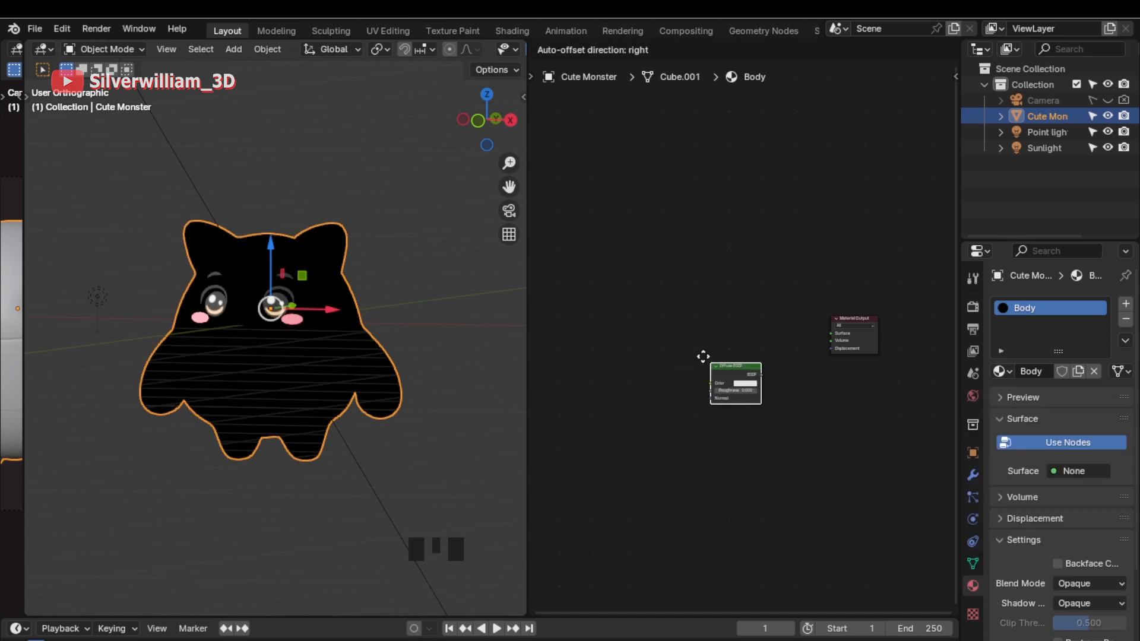
{"action": "left_click", "coordinate": [567, 320]}
Step: Add a Shader to RGB node right after the Diffuse BSDF node
{"action": "key", "text": "shift+a"}
{"action": "left_click", "coordinate": [758, 411]}
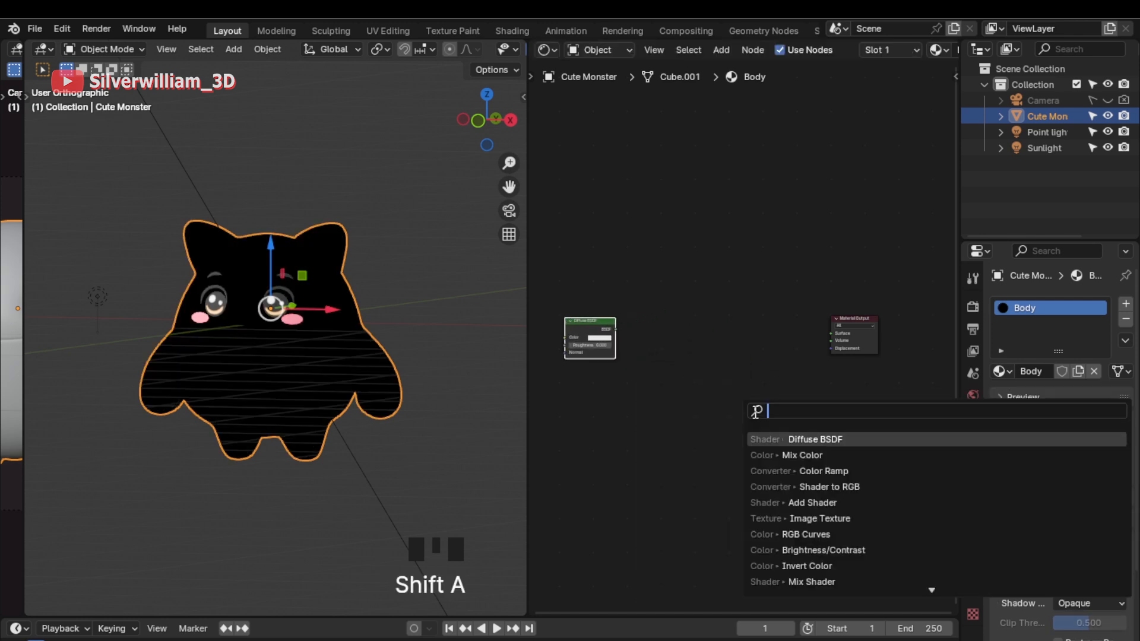
{"action": "type", "text": "sh"}
{"action": "left_click", "coordinate": [819, 471]}
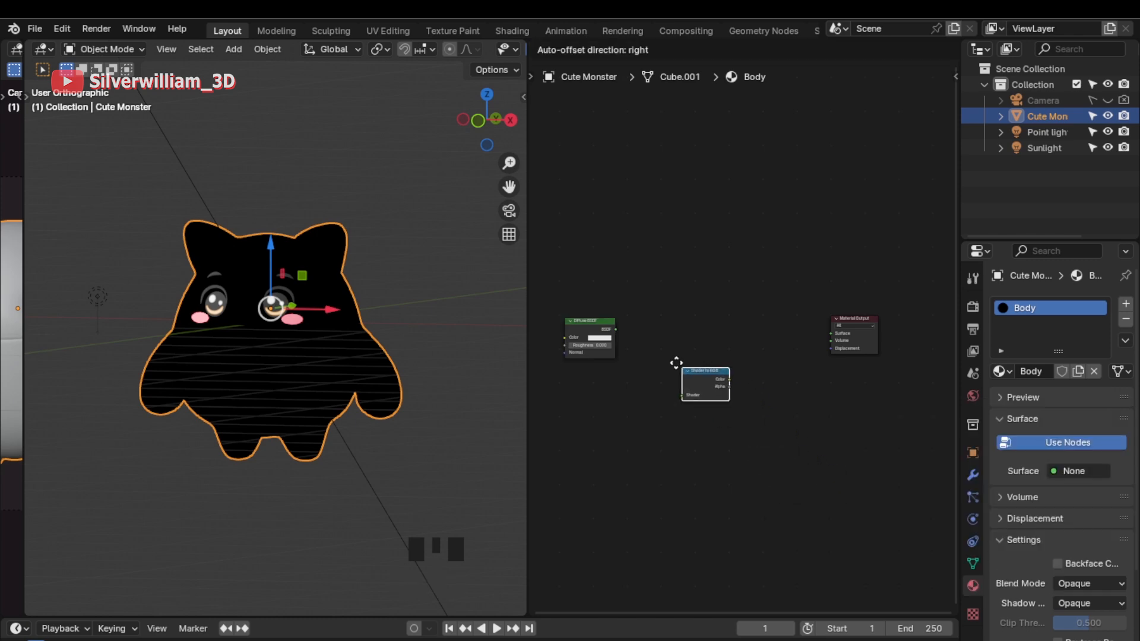
{"action": "left_click", "coordinate": [668, 334]}
Step: Add a Color Ramp node between the Shader to RGB node and the Material Output
{"action": "key", "text": "shift+a"}
{"action": "type", "text": "colo"}
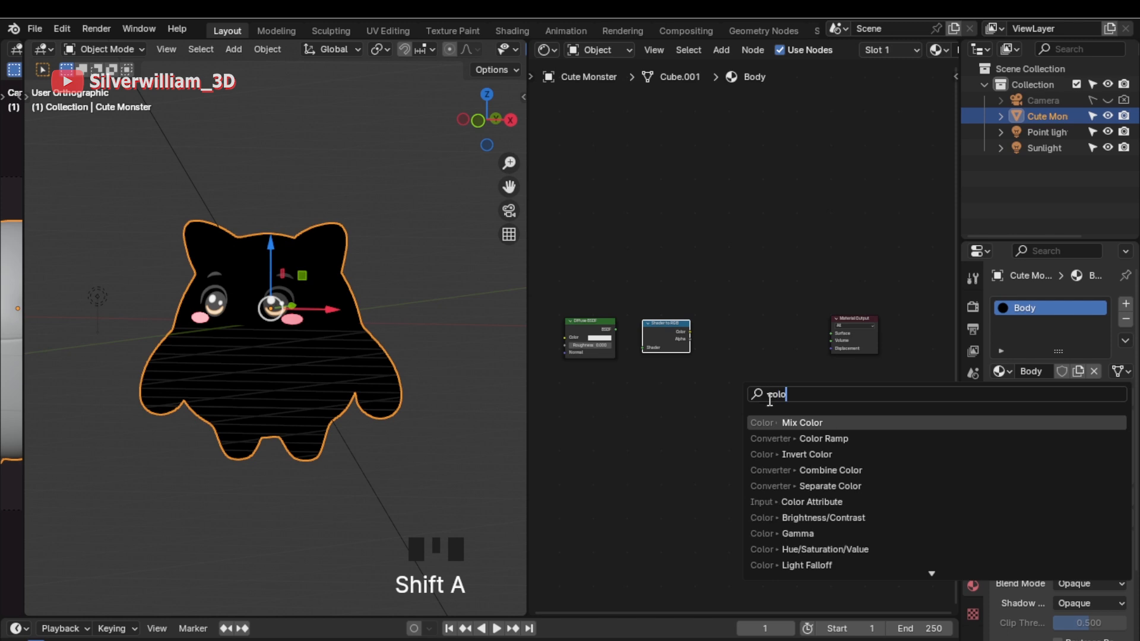
{"action": "left_click", "coordinate": [781, 439]}
{"action": "left_click", "coordinate": [707, 316]}
Step: Add a Mix Color node to the Body material
{"action": "key", "text": "shift+a"}
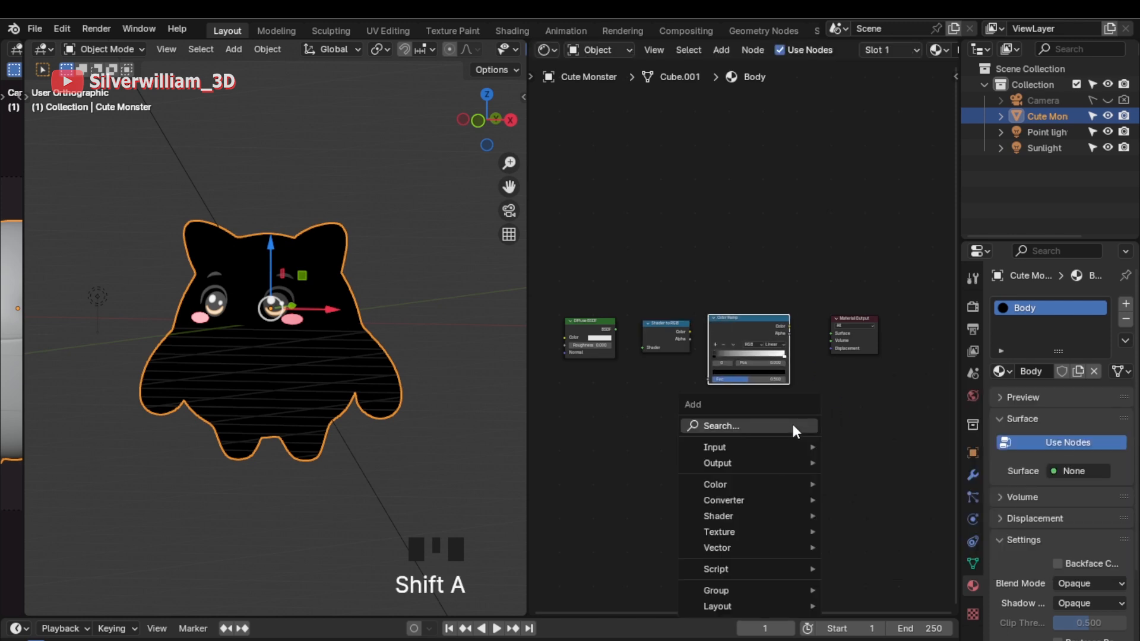
{"action": "left_click", "coordinate": [795, 426]}
{"action": "left_click", "coordinate": [814, 500]}
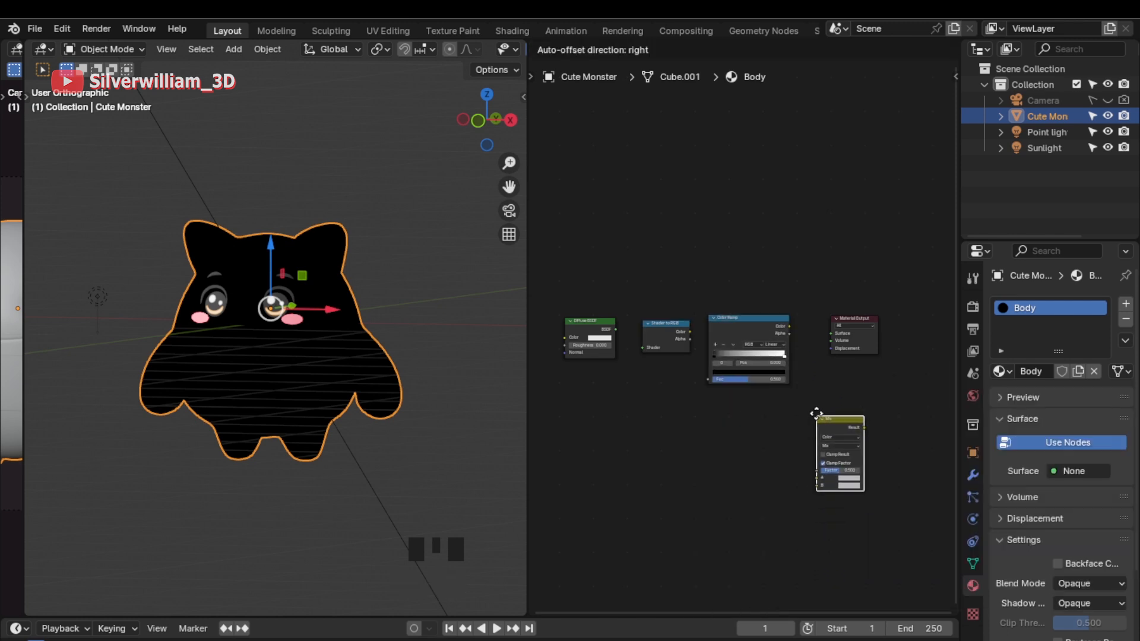
{"action": "left_click", "coordinate": [814, 391]}
Step: Move the Material Output farther away and place the Mix node between it and the Color Ramp
{"action": "left_click_drag", "start_coordinate": [832, 302], "coordinate": [882, 348]}
{"action": "key", "text": "g"}
{"action": "left_click", "coordinate": [946, 349]}
{"action": "left_click", "coordinate": [783, 393]}
{"action": "key", "text": "g"}
{"action": "left_click", "coordinate": [793, 314]}
Step: Connect the Diffuse BSDF to the Shader to RGB node, and its Color output to the Color Ramp's Fac
{"action": "middle_click_drag", "start_coordinate": [701, 417], "coordinate": [778, 418], "text": "shift"}
{"action": "middle_click_drag", "start_coordinate": [656, 356], "coordinate": [671, 443], "text": "ctrl"}
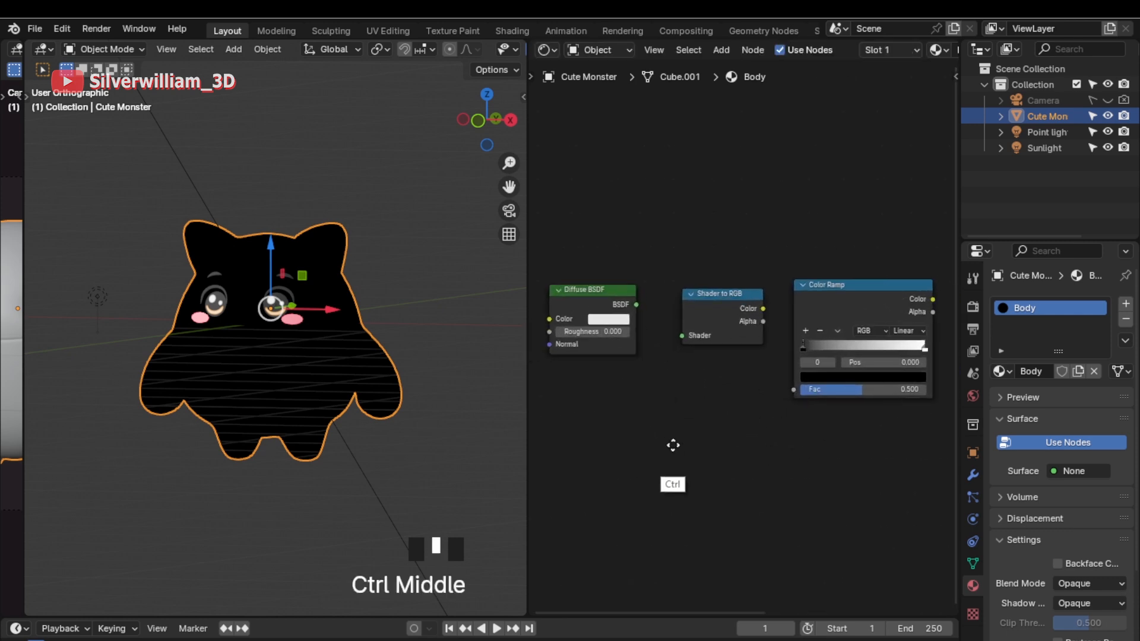
{"action": "left_click_drag", "start_coordinate": [636, 305], "coordinate": [682, 336]}
{"action": "left_click_drag", "start_coordinate": [764, 309], "coordinate": [793, 390]}
Step: Move the Mix node lower and connect the Color Ramp's Color output to the Material Output's Surface
{"action": "middle_click_drag", "start_coordinate": [883, 414], "coordinate": [629, 431], "text": "shift"}
{"action": "middle_click_drag", "start_coordinate": [707, 426], "coordinate": [749, 332], "text": "ctrl"}
{"action": "left_click_drag", "start_coordinate": [750, 329], "coordinate": [757, 416]}
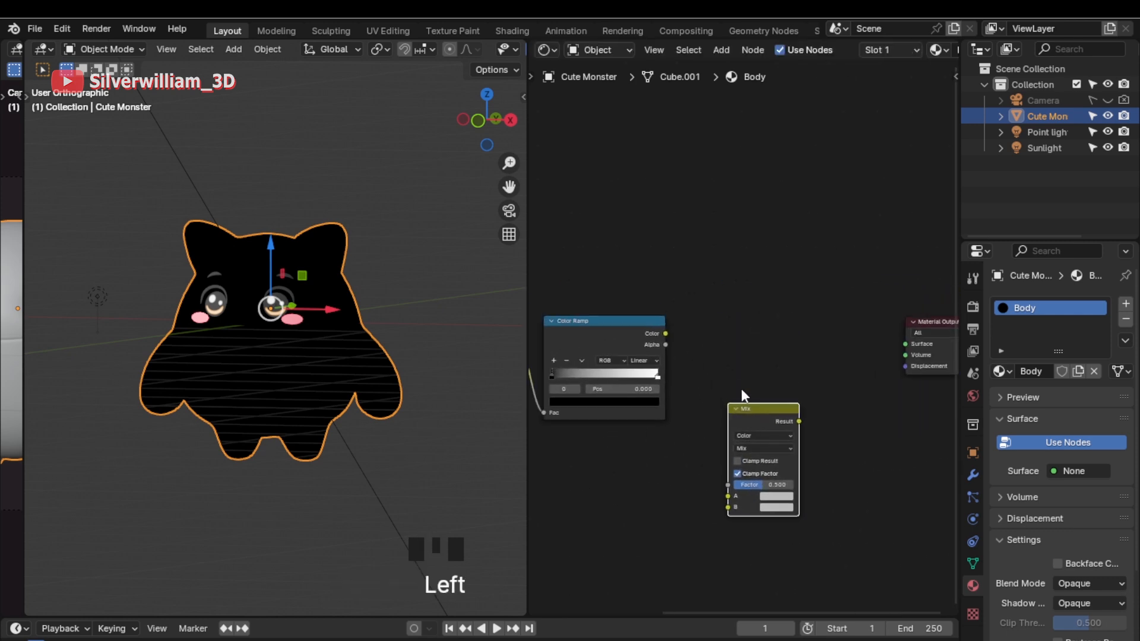
{"action": "left_click", "coordinate": [625, 338], "text": "ctrl+shift"}
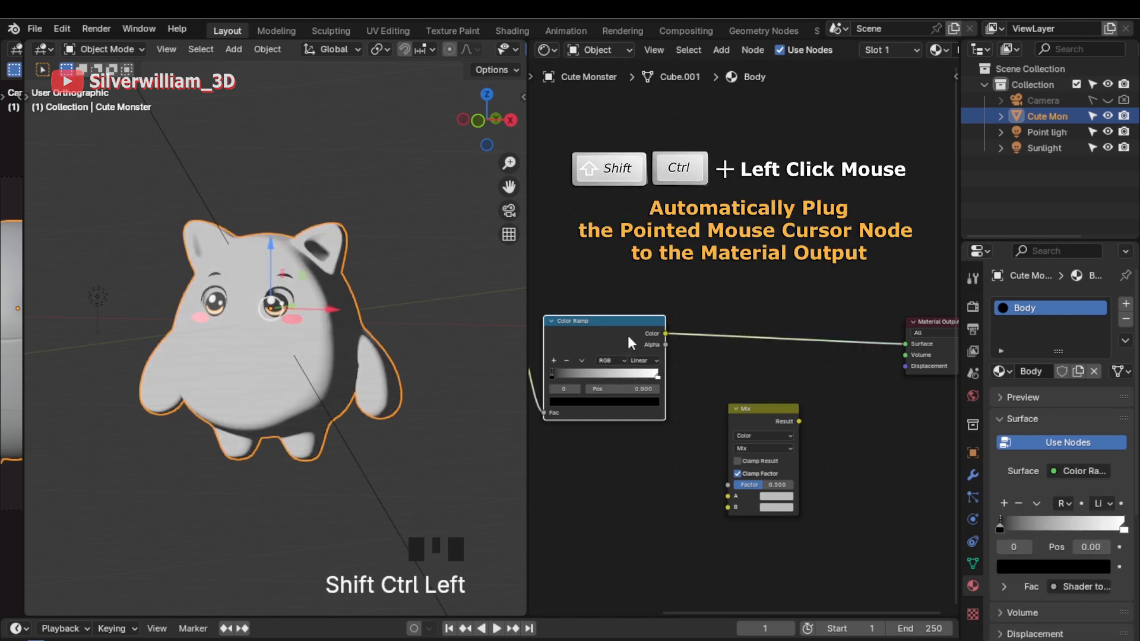
Step: Set the Color Ramp interpolation to Constant and move its white stop to position 0.905
{"action": "middle_click_drag", "start_coordinate": [626, 336], "coordinate": [717, 456], "text": "shift"}
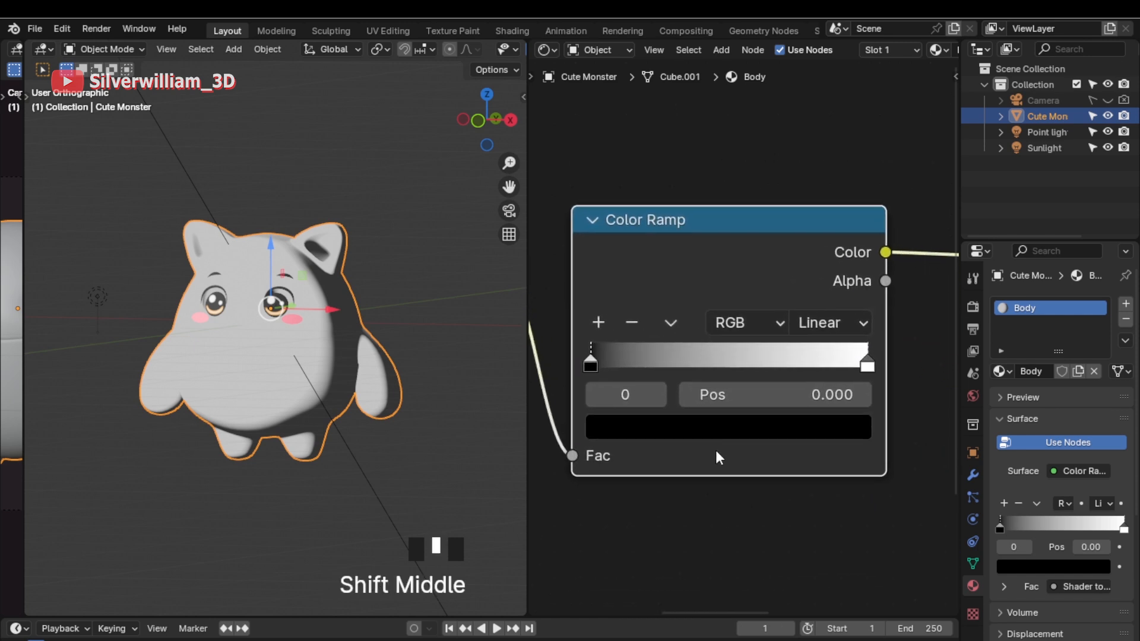
{"action": "left_click", "coordinate": [855, 323]}
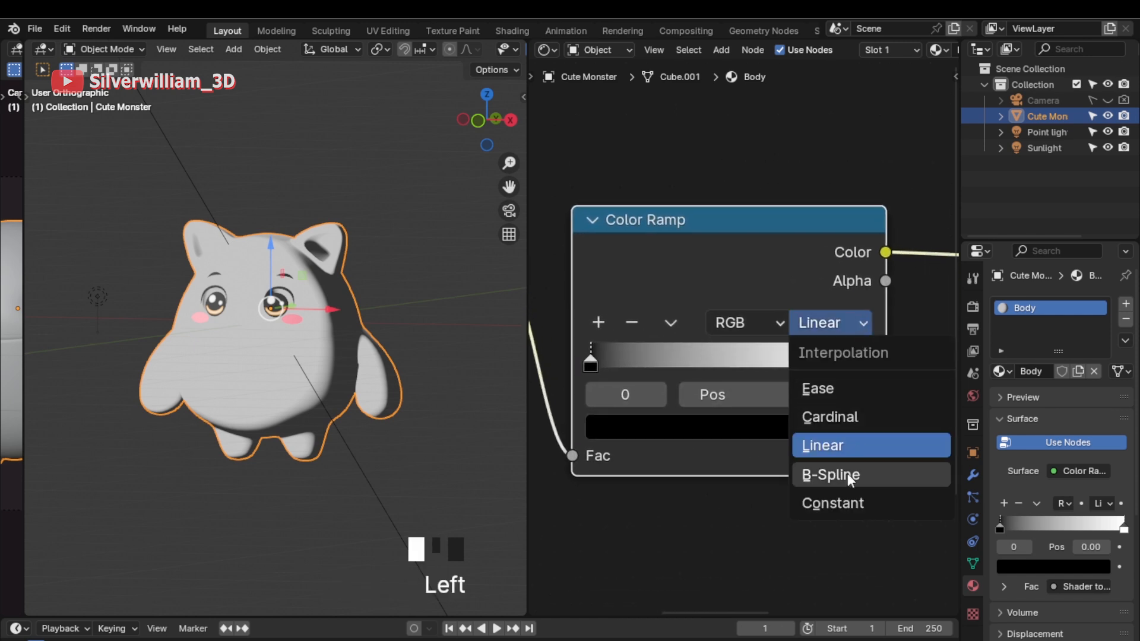
{"action": "left_click", "coordinate": [845, 502]}
{"action": "left_click_drag", "start_coordinate": [868, 365], "coordinate": [841, 365]}
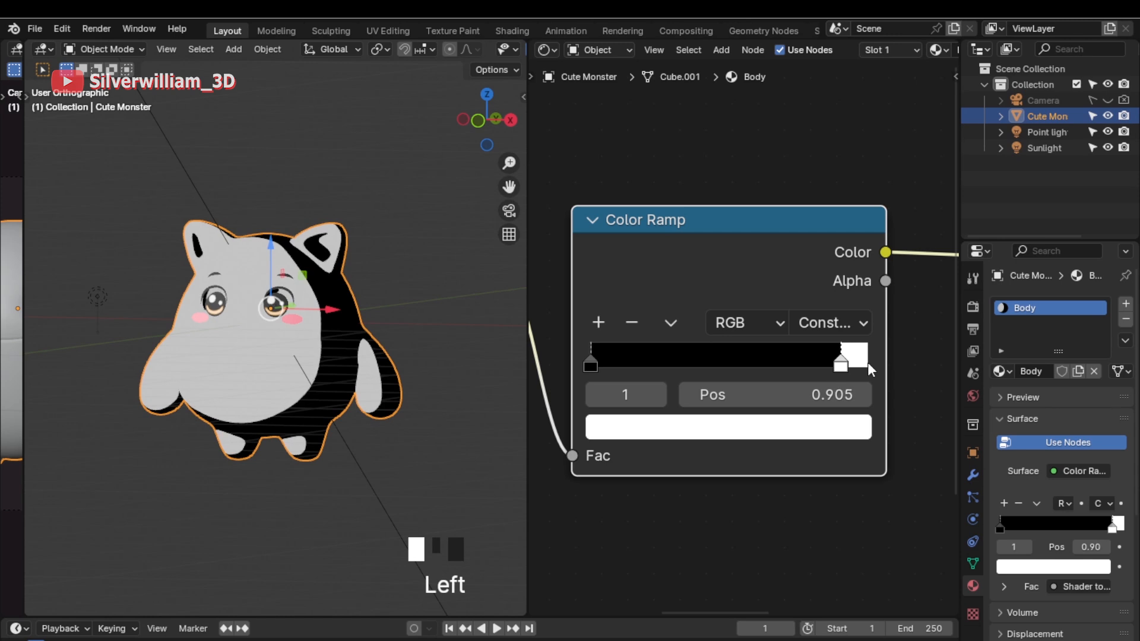
Step: Add a light gray stop to the Color Ramp and move it to position 0.061
{"action": "left_click", "coordinate": [601, 322]}
{"action": "left_click", "coordinate": [730, 426]}
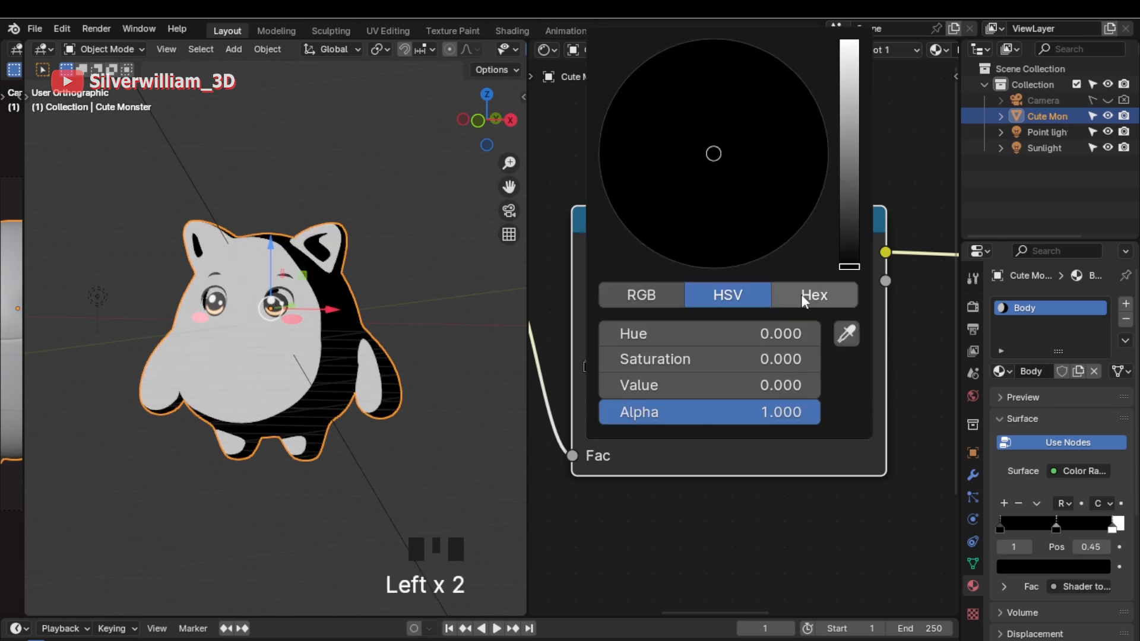
{"action": "scroll", "coordinate": [850, 259], "scroll_direction": "up", "scroll_amount": 12}
{"action": "left_click_drag", "start_coordinate": [850, 259], "coordinate": [850, 78]}
{"action": "left_click_drag", "start_coordinate": [719, 366], "coordinate": [610, 366]}
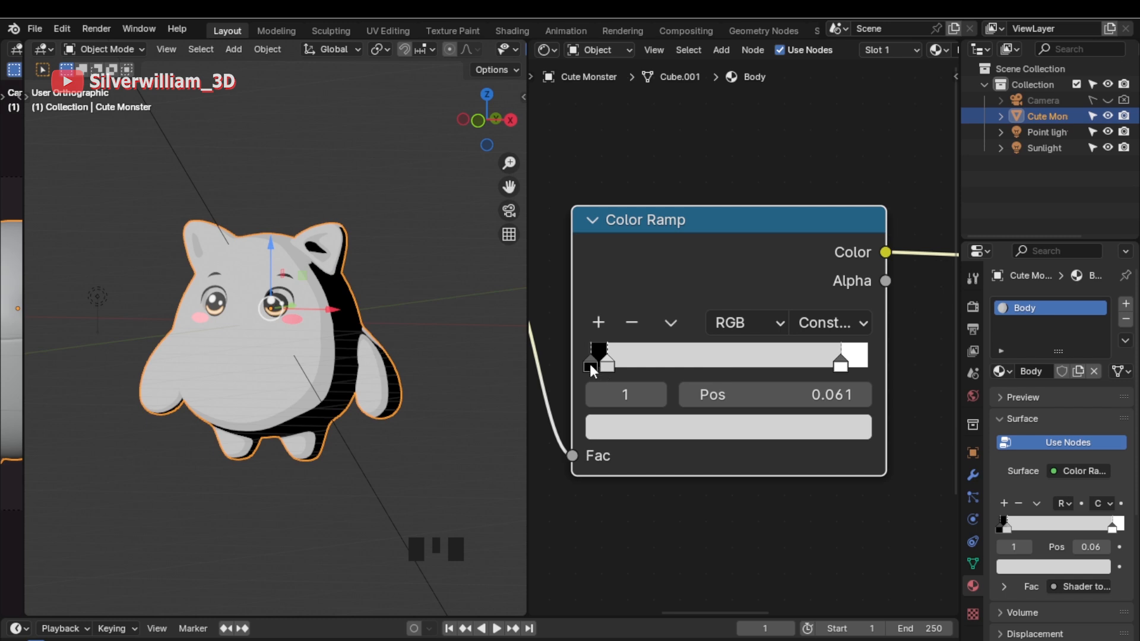
Step: Change the Color Ramp's black first stop to a gray with value 0.301
{"action": "left_click", "coordinate": [590, 365]}
{"action": "left_click", "coordinate": [613, 428]}
{"action": "left_click_drag", "start_coordinate": [859, 256], "coordinate": [860, 176]}
{"action": "scroll", "coordinate": [860, 255], "scroll_direction": "up", "scroll_amount": 6}
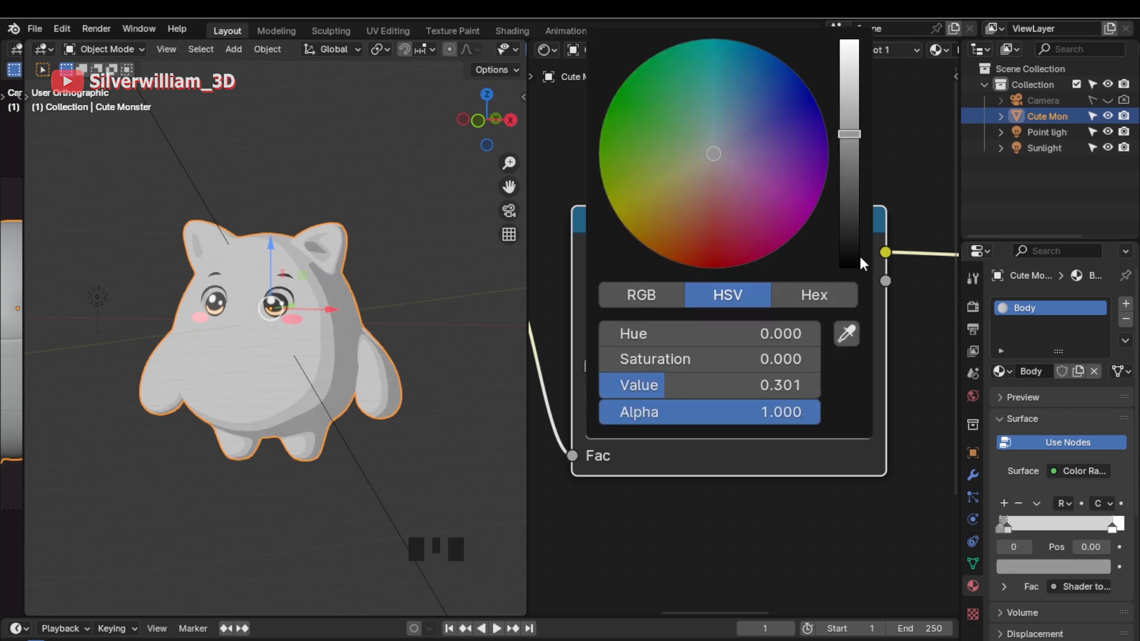
Step: Set the Mix node to Lighten with factor 1.000 and connect it between the Color Ramp and the Material Output, using input A
{"action": "middle_click_drag", "start_coordinate": [838, 521], "coordinate": [636, 366], "text": "ctrl"}
{"action": "left_click_drag", "start_coordinate": [780, 404], "coordinate": [774, 340]}
{"action": "left_click_drag", "start_coordinate": [795, 378], "coordinate": [802, 494]}
{"action": "left_click_drag", "start_coordinate": [788, 430], "coordinate": [842, 431]}
{"action": "left_click_drag", "start_coordinate": [662, 273], "coordinate": [746, 448]}
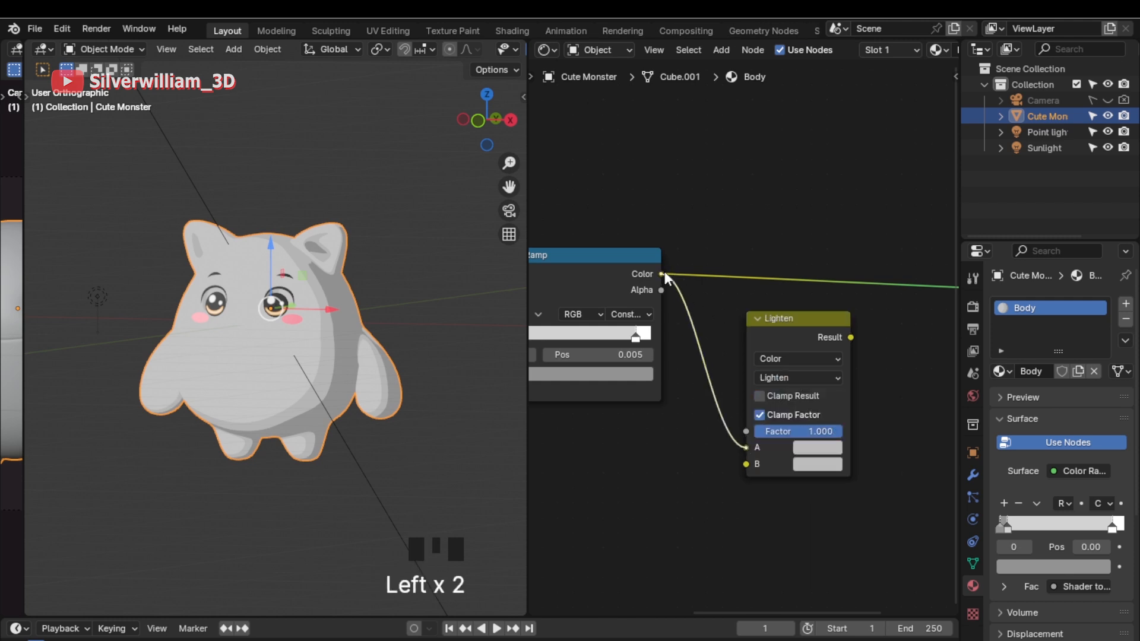
{"action": "middle_click_drag", "start_coordinate": [807, 435], "coordinate": [649, 438], "text": "shift"}
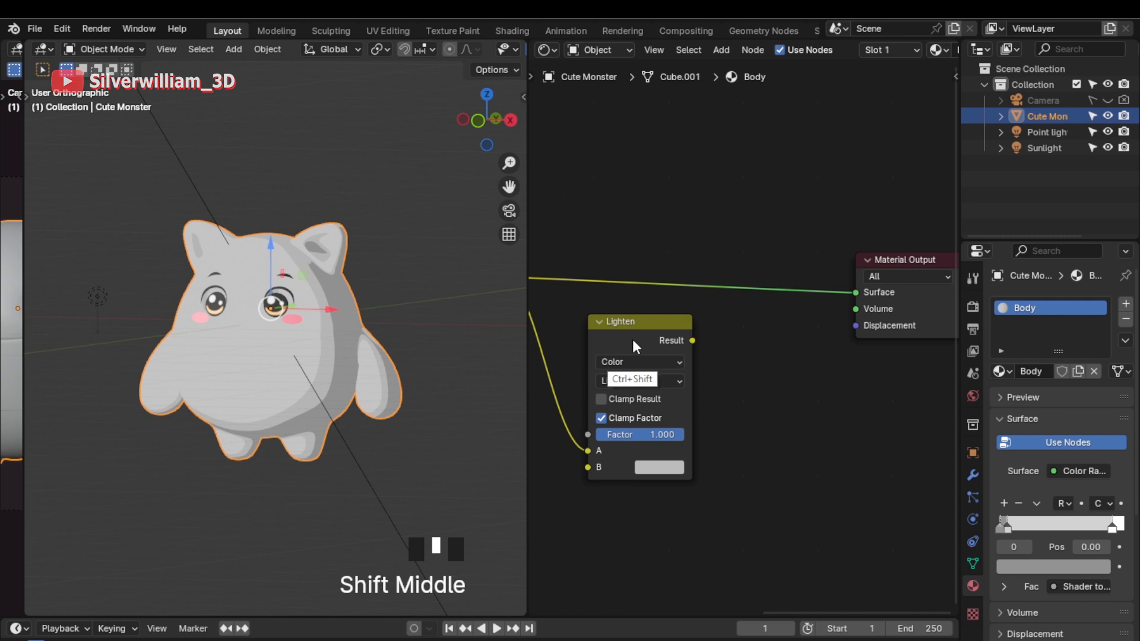
{"action": "left_click", "coordinate": [634, 336], "text": "ctrl+shift"}
Step: Darken the Lighten node's B color to a medium gray and enclose the node in a frame
{"action": "middle_click_drag", "start_coordinate": [674, 489], "coordinate": [740, 516], "text": "shift"}
{"action": "left_click", "coordinate": [732, 448]}
{"action": "left_click_drag", "start_coordinate": [910, 152], "coordinate": [878, 231]}
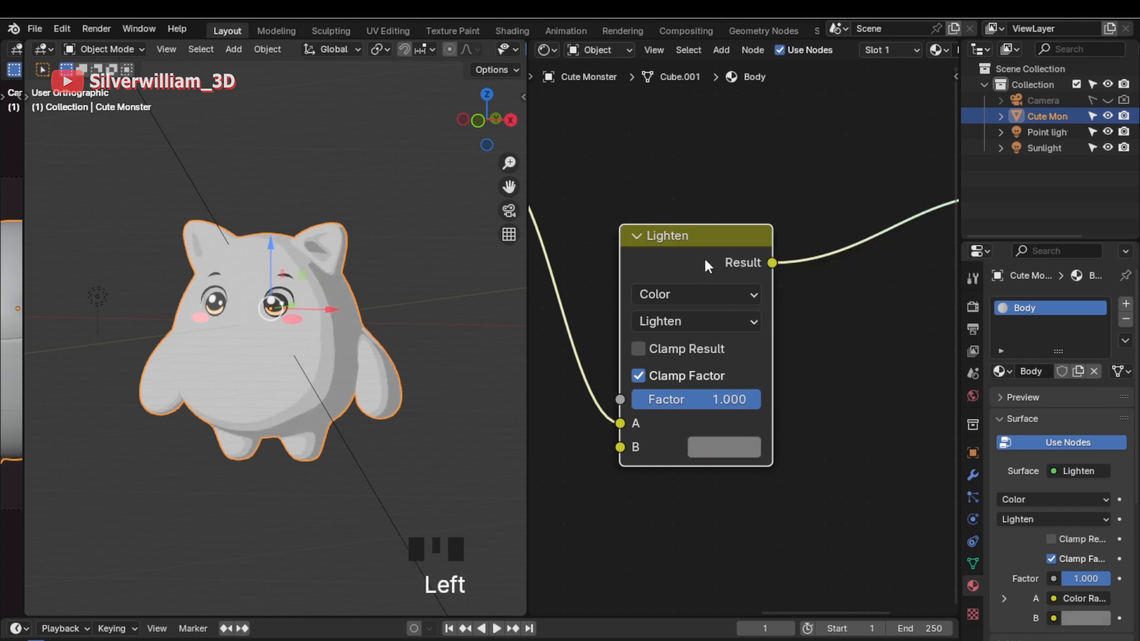
{"action": "key", "text": "ctrl+j"}
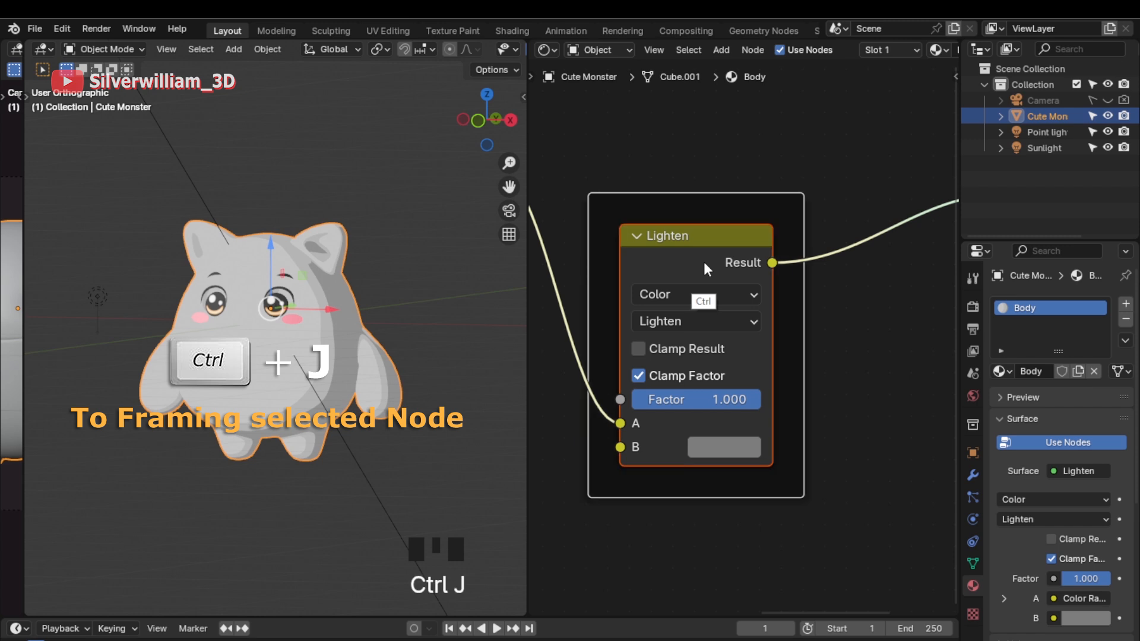
Step: Label the frame around the Lighten node Shadow Intensity
{"action": "key", "text": "n"}
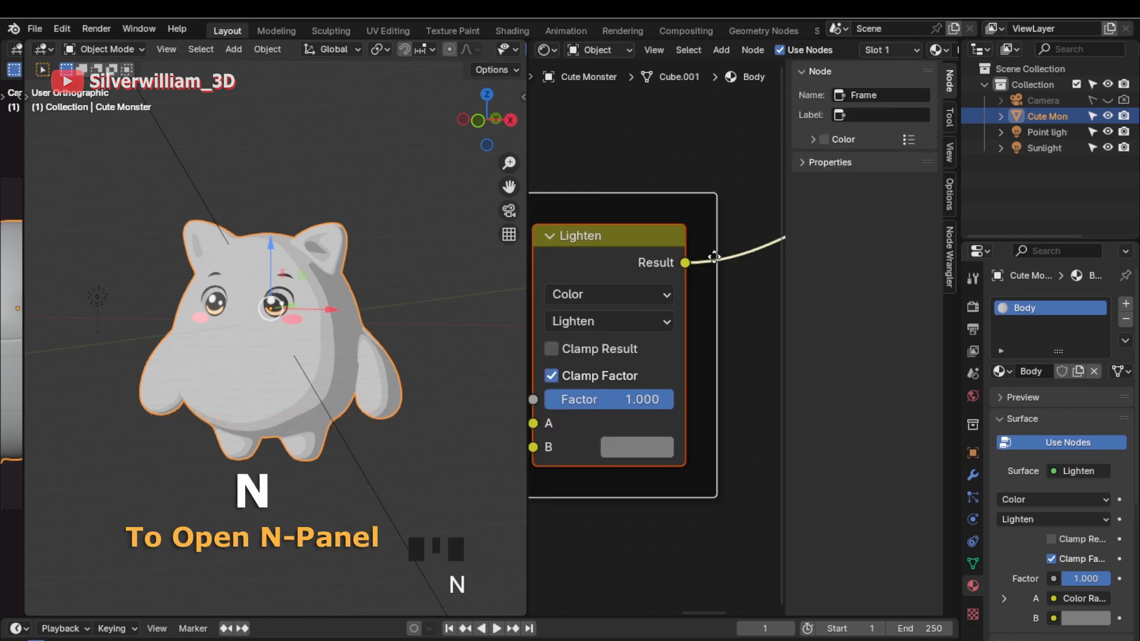
{"action": "middle_click_drag", "start_coordinate": [714, 256], "coordinate": [739, 246], "text": "shift"}
{"action": "left_click", "coordinate": [875, 114]}
{"action": "type", "text": "Shadow Intensity"}
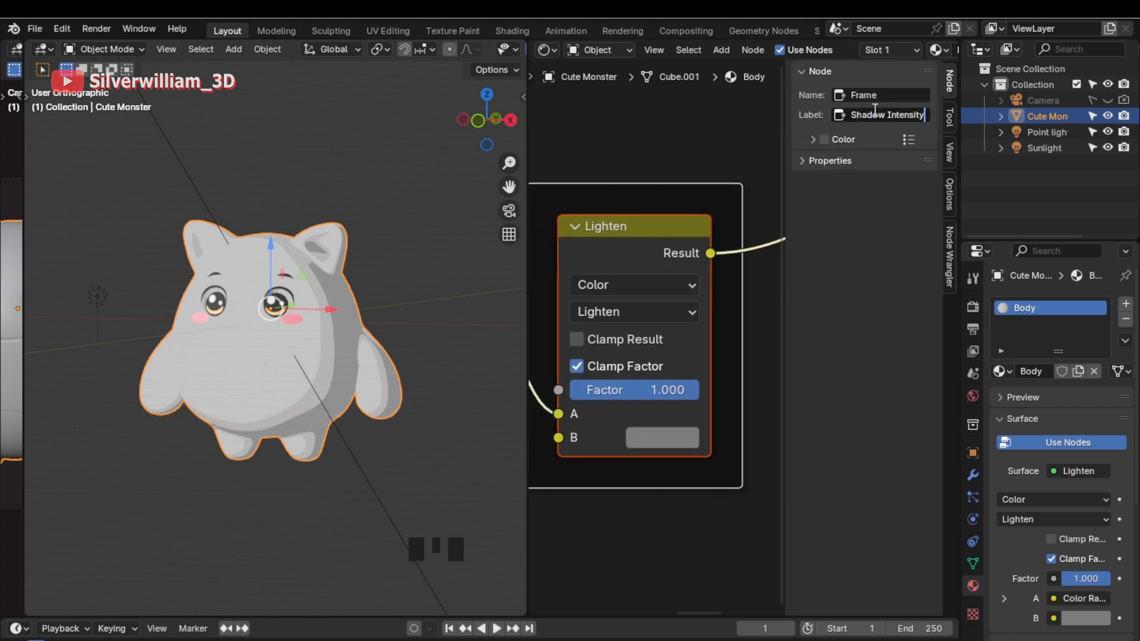
{"action": "key", "text": "Return"}
{"action": "middle_click_drag", "start_coordinate": [724, 498], "coordinate": [574, 399], "text": "ctrl"}
{"action": "key", "text": "n"}
Step: Insert a Mix Color node between the Lighten node and the Material Output, set to Multiply with factor 1.000
{"action": "key", "text": "shift+a"}
{"action": "type", "text": "mix"}
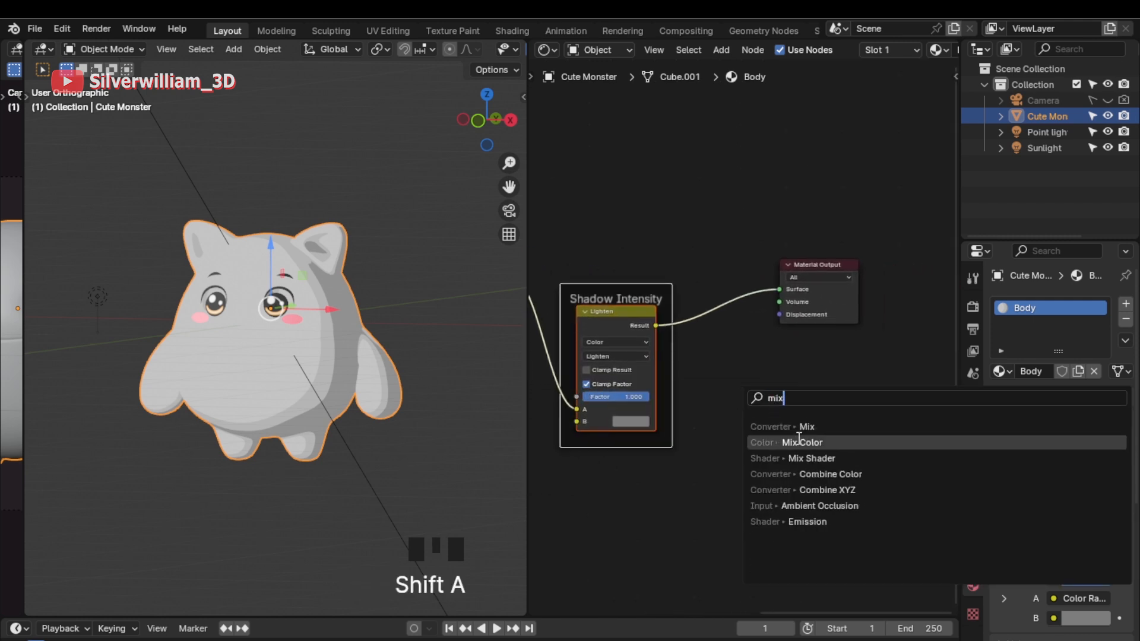
{"action": "key", "text": "Return"}
{"action": "left_click", "coordinate": [707, 289]}
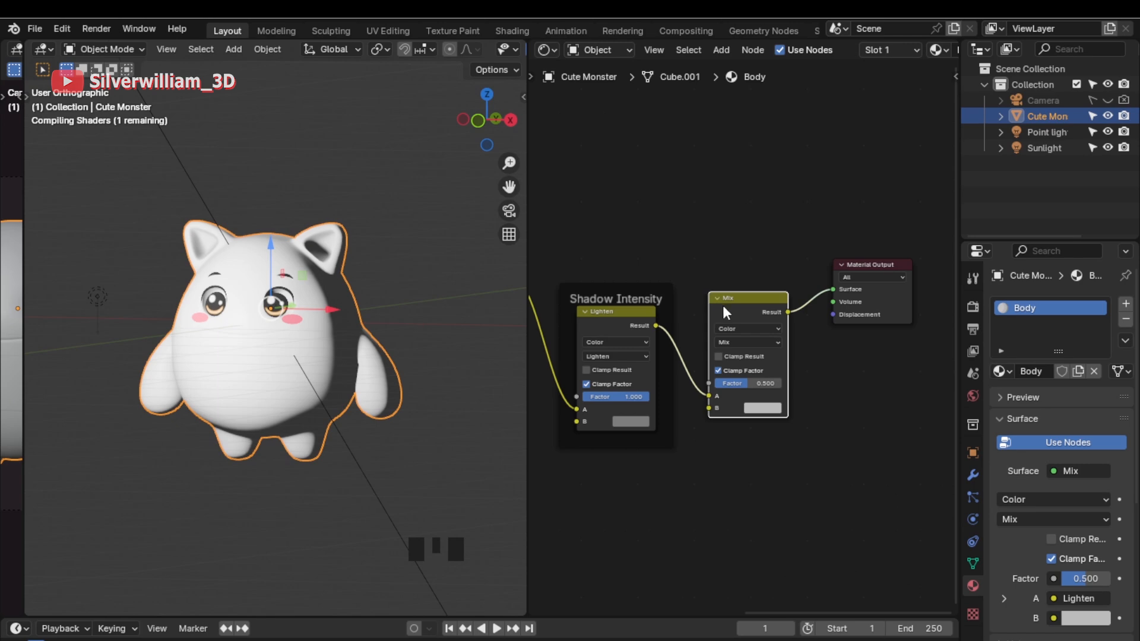
{"action": "left_click", "coordinate": [743, 383]}
{"action": "left_click_drag", "start_coordinate": [767, 344], "coordinate": [767, 397]}
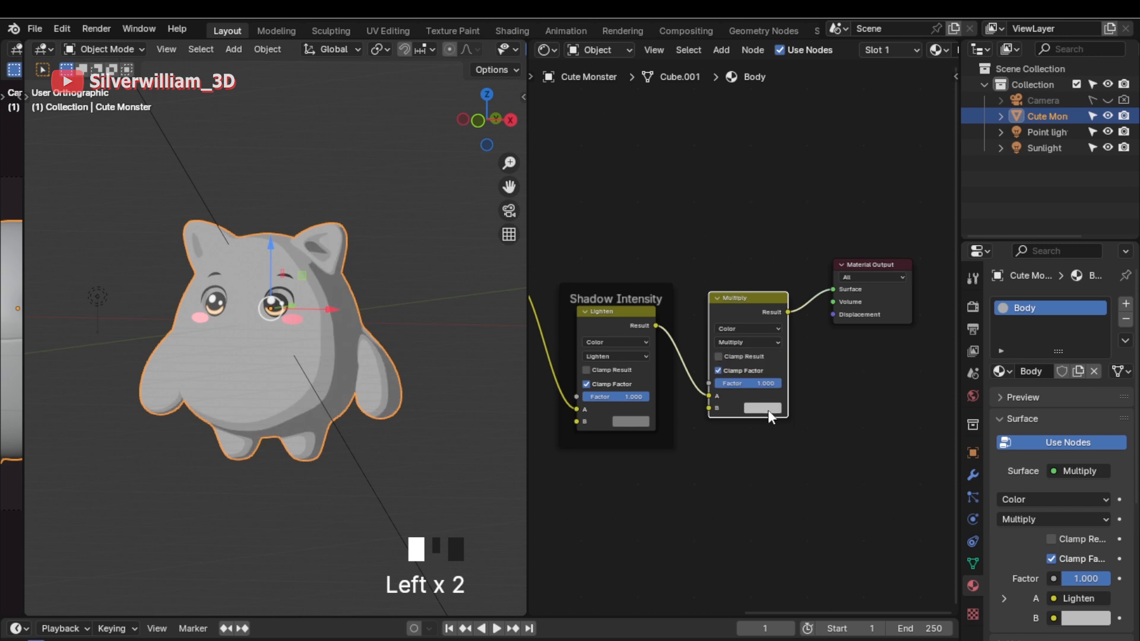
Step: Set the Multiply node's B color to a bright magenta-pink with value 1.000
{"action": "left_click", "coordinate": [768, 408]}
{"action": "mouse_move", "coordinate": [797, 281]}
{"action": "left_mouse_down"}
{"action": "mouse_move", "coordinate": [801, 329]}
{"action": "mouse_move", "coordinate": [819, 236]}
{"action": "mouse_move", "coordinate": [751, 293]}
{"action": "mouse_move", "coordinate": [827, 321]}
{"action": "mouse_move", "coordinate": [775, 239]}
{"action": "mouse_move", "coordinate": [770, 319]}
{"action": "mouse_move", "coordinate": [810, 328]}
{"action": "mouse_move", "coordinate": [840, 307]}
{"action": "mouse_move", "coordinate": [831, 299]}
{"action": "left_mouse_up"}
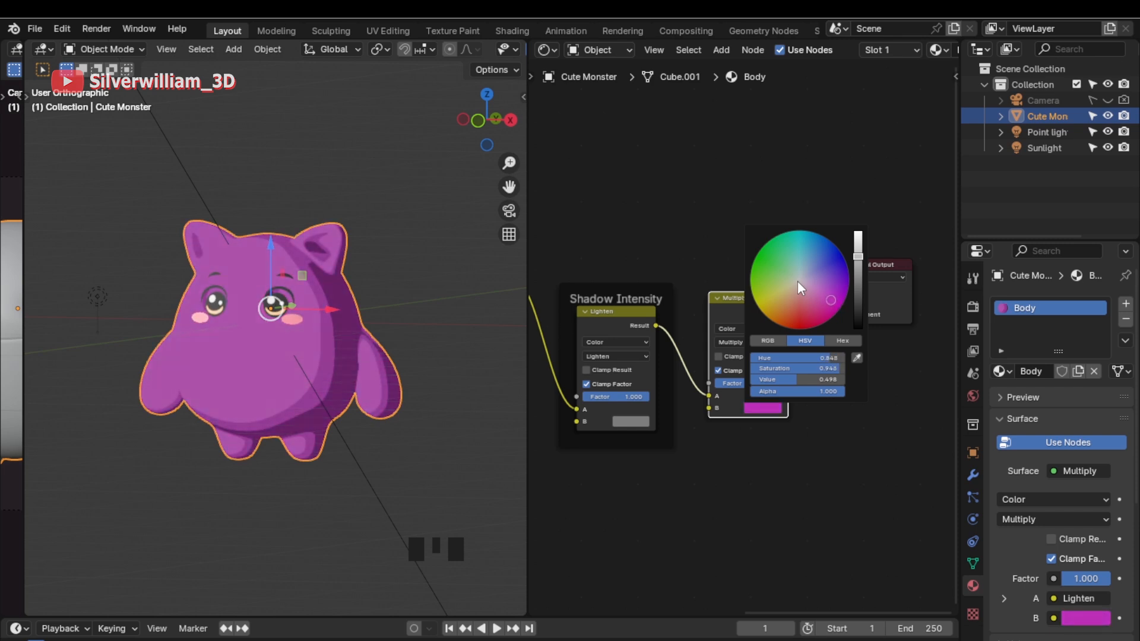
{"action": "left_click_drag", "start_coordinate": [859, 257], "coordinate": [857, 232]}
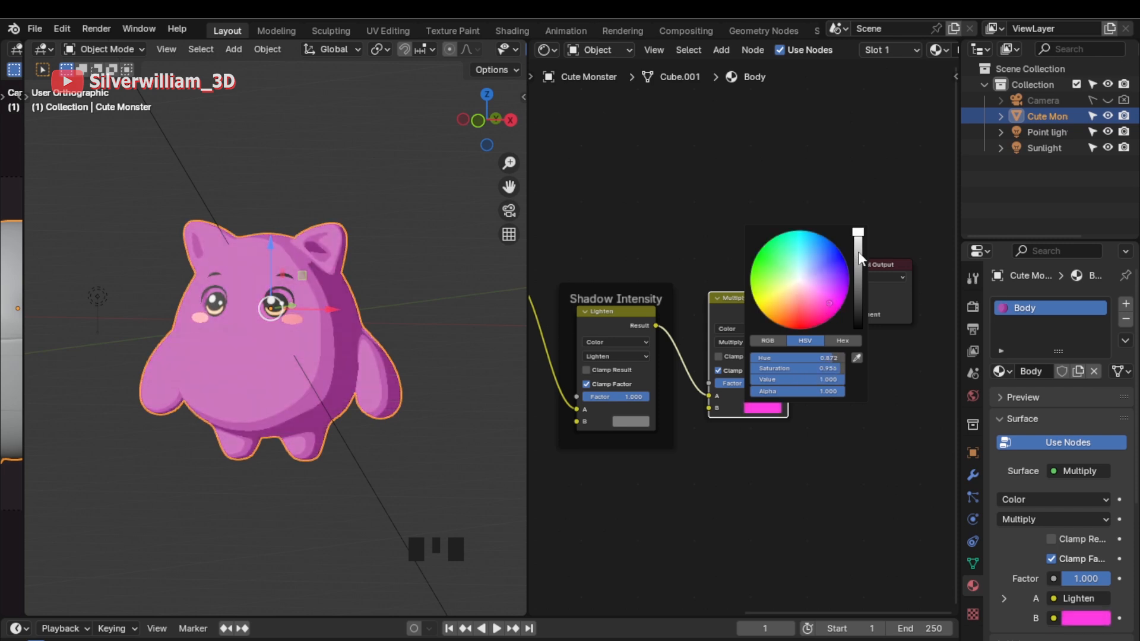
{"action": "left_click_drag", "start_coordinate": [829, 296], "coordinate": [832, 301]}
Step: Enclose the Multiply node in a frame and label it Base Color
{"action": "left_click_drag", "start_coordinate": [706, 271], "coordinate": [801, 452]}
{"action": "key", "text": "ctrl+j"}
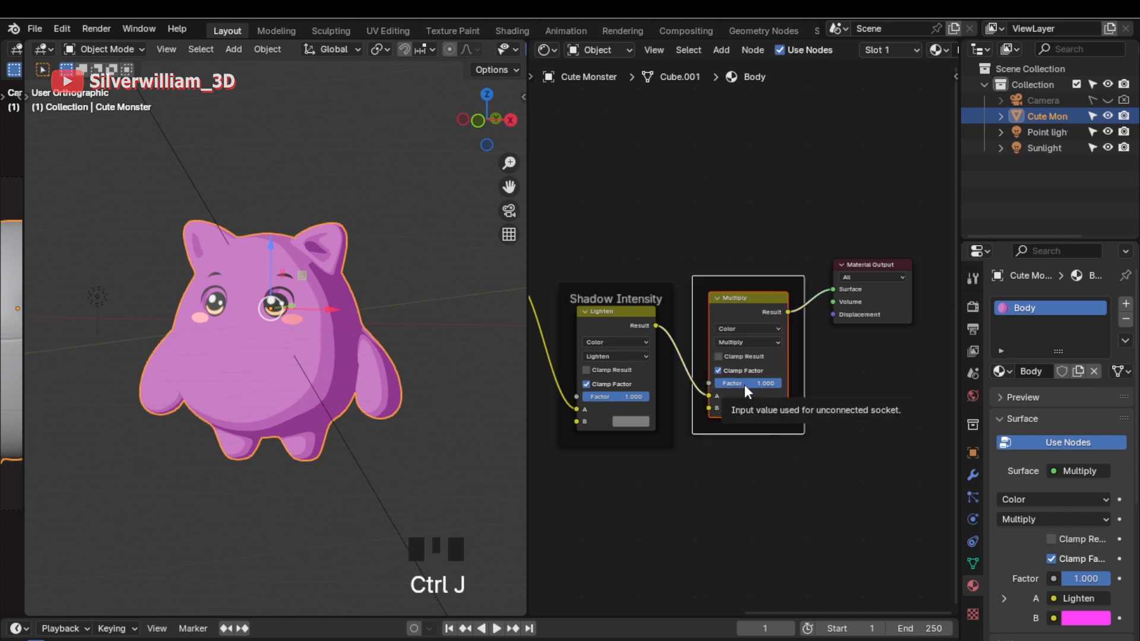
{"action": "key", "text": "n"}
{"action": "left_click", "coordinate": [868, 115]}
{"action": "type", "text": "Base Color"}
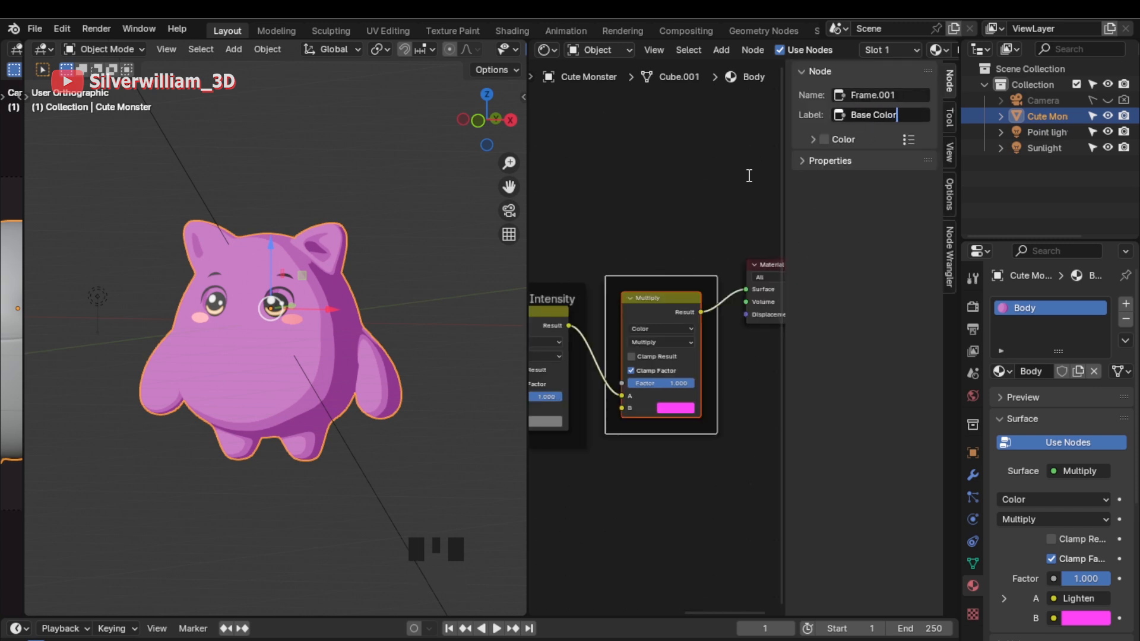
{"action": "key", "text": "Return"}
{"action": "key", "text": "n"}
{"action": "middle_click_drag", "start_coordinate": [768, 502], "coordinate": [740, 331], "text": "ctrl"}
Step: Enclose the Color Ramp and the Shadow Intensity and Base Color frames in one frame labelled BASE
{"action": "left_click_drag", "start_coordinate": [604, 237], "coordinate": [795, 443]}
{"action": "key", "text": "ctrl+j"}
{"action": "key", "text": "n"}
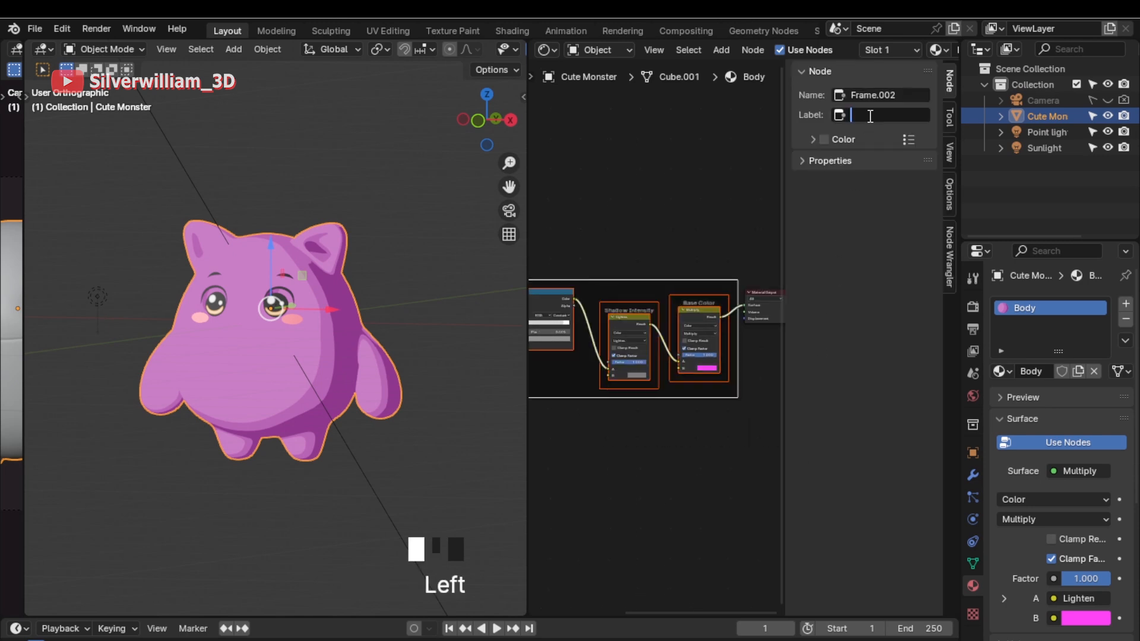
{"action": "left_click", "coordinate": [866, 121]}
{"action": "type", "text": "BASE"}
{"action": "key", "text": "Return"}
{"action": "key", "text": "n"}
Step: Move the nodes that feed the BASE frame farther away from it
{"action": "middle_click_drag", "start_coordinate": [689, 369], "coordinate": [853, 336], "text": "shift"}
{"action": "left_click_drag", "start_coordinate": [729, 221], "coordinate": [659, 320]}
{"action": "key", "text": "g"}
{"action": "left_click", "coordinate": [613, 345]}
Step: Add a second Color Ramp below the BASE frame and connect the Shader to RGB Color output to its Fac input
{"action": "middle_click_drag", "start_coordinate": [738, 389], "coordinate": [707, 235], "text": "shift"}
{"action": "key", "text": "shift+a"}
{"action": "type", "text": "co"}
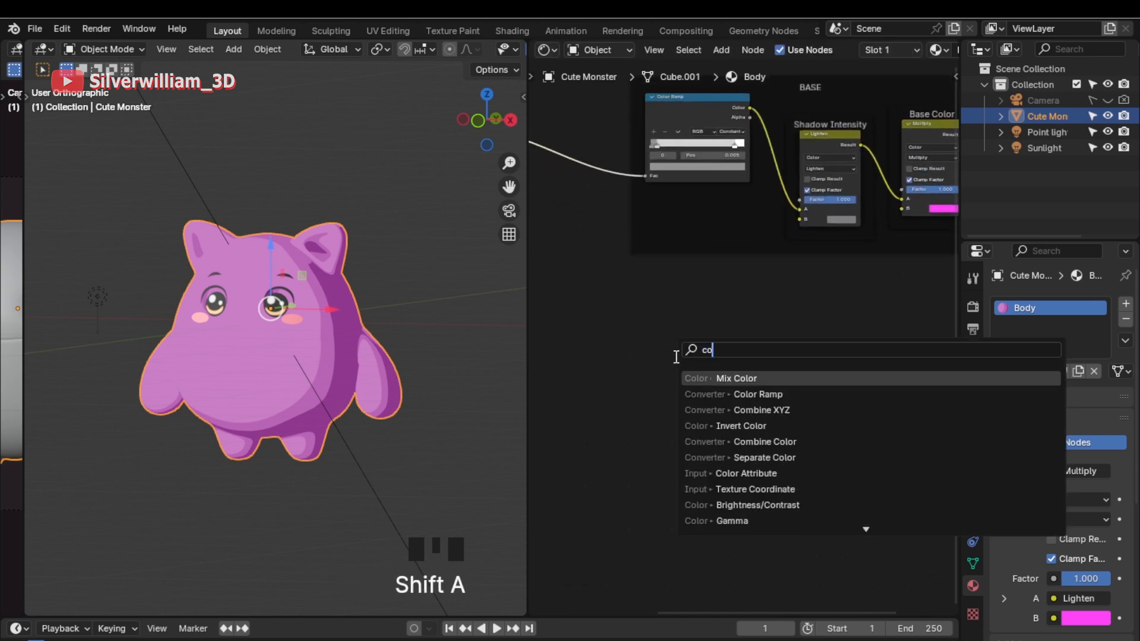
{"action": "left_click", "coordinate": [741, 393]}
{"action": "left_click", "coordinate": [667, 302]}
{"action": "middle_click_drag", "start_coordinate": [600, 262], "coordinate": [660, 280], "text": "shift"}
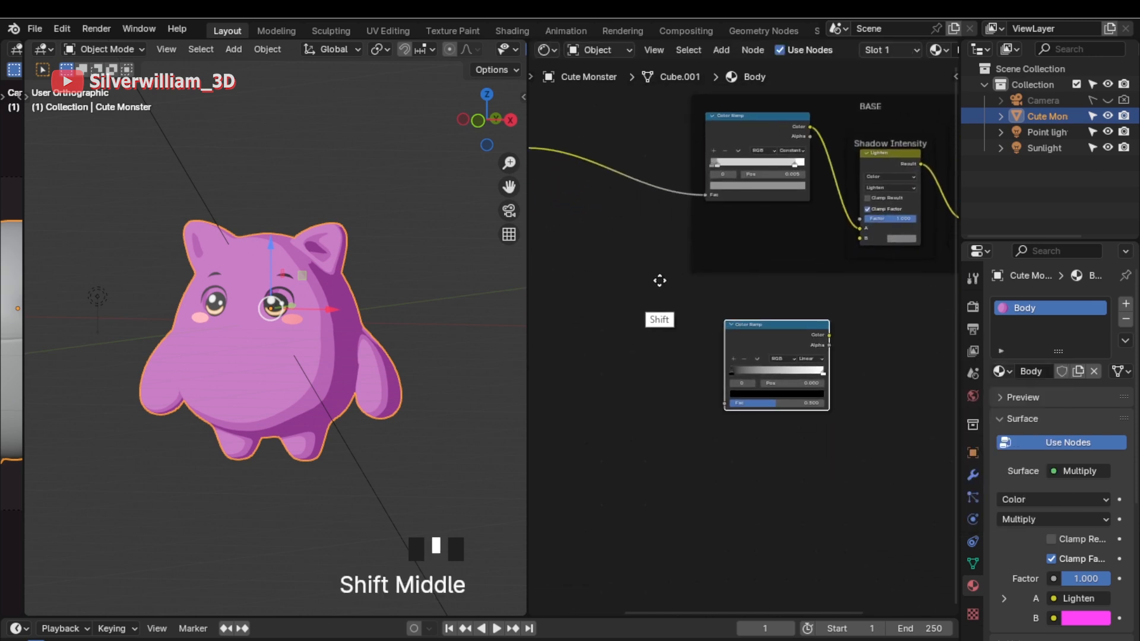
{"action": "middle_click_drag", "start_coordinate": [584, 186], "coordinate": [617, 190], "text": "shift"}
{"action": "left_click_drag", "start_coordinate": [561, 154], "coordinate": [758, 408]}
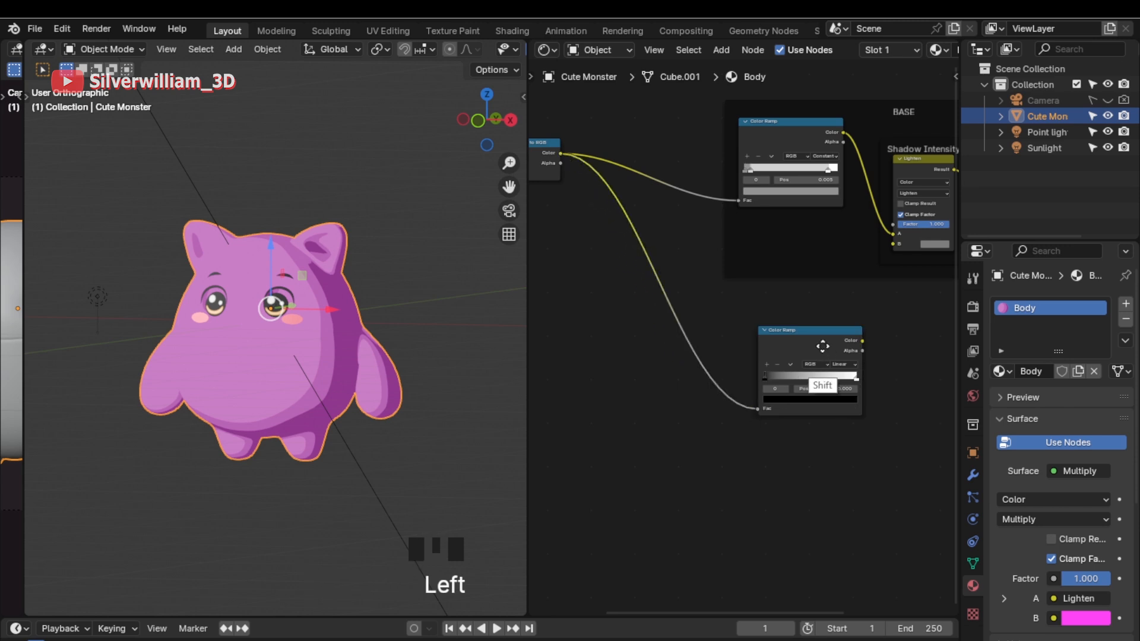
{"action": "middle_click_drag", "start_coordinate": [822, 346], "coordinate": [732, 347], "text": "shift"}
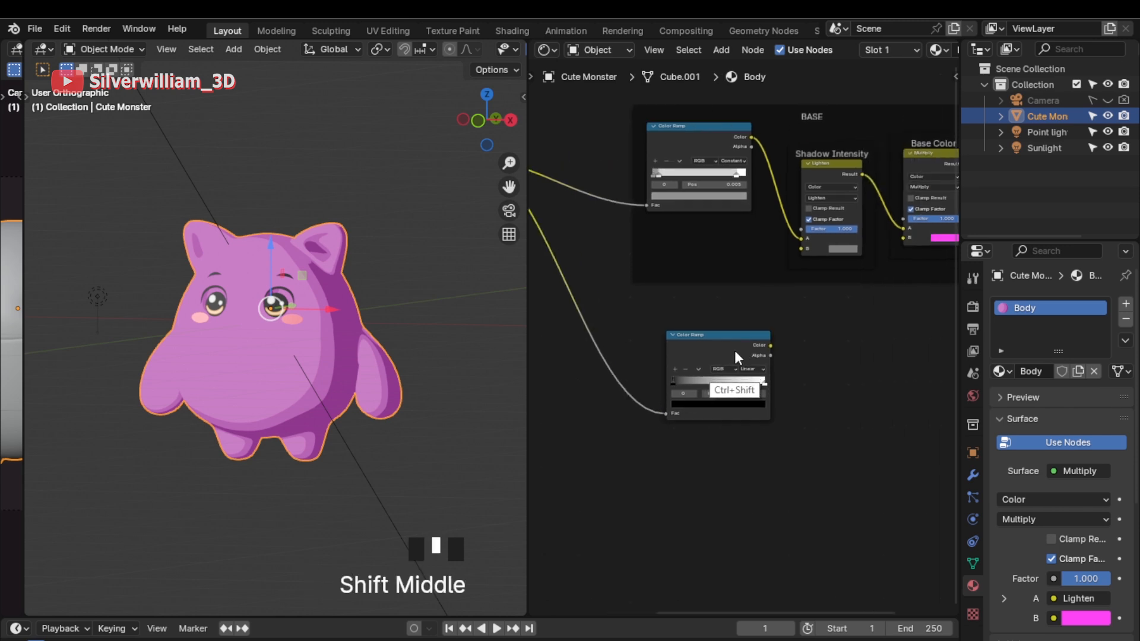
Step: Preview the new Color Ramp on the model, set its interpolation to Constant and move the white stop to position 0.500
{"action": "left_click", "coordinate": [735, 350], "text": "ctrl+shift"}
{"action": "middle_click_drag", "start_coordinate": [735, 358], "coordinate": [778, 371], "text": "ctrl"}
{"action": "left_click", "coordinate": [785, 373]}
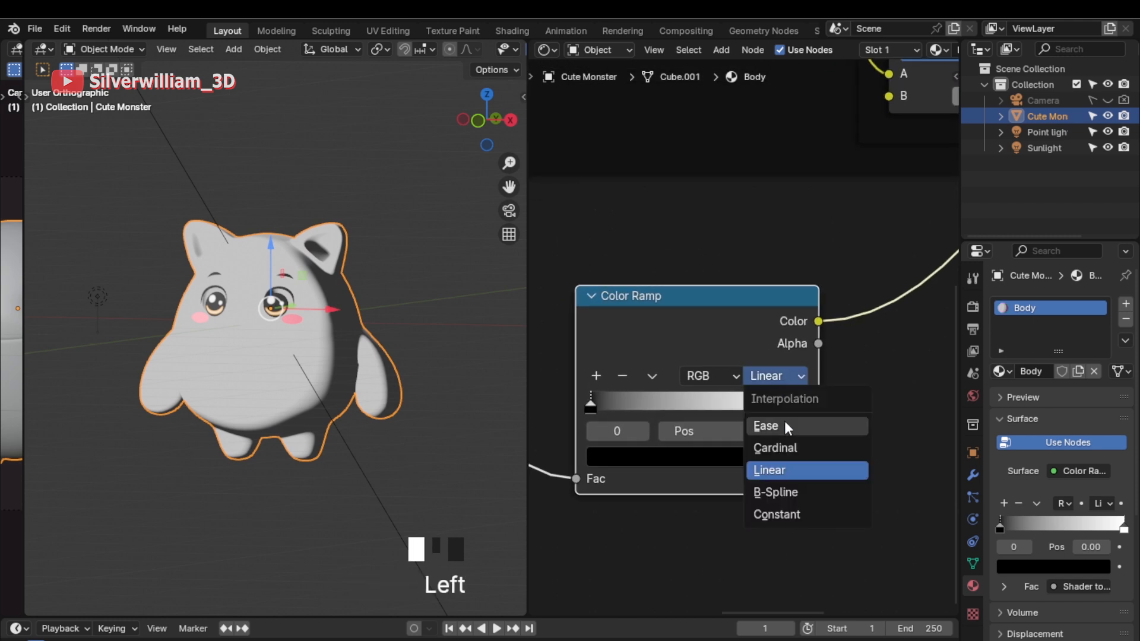
{"action": "left_click", "coordinate": [781, 515]}
{"action": "left_click_drag", "start_coordinate": [804, 415], "coordinate": [698, 411]}
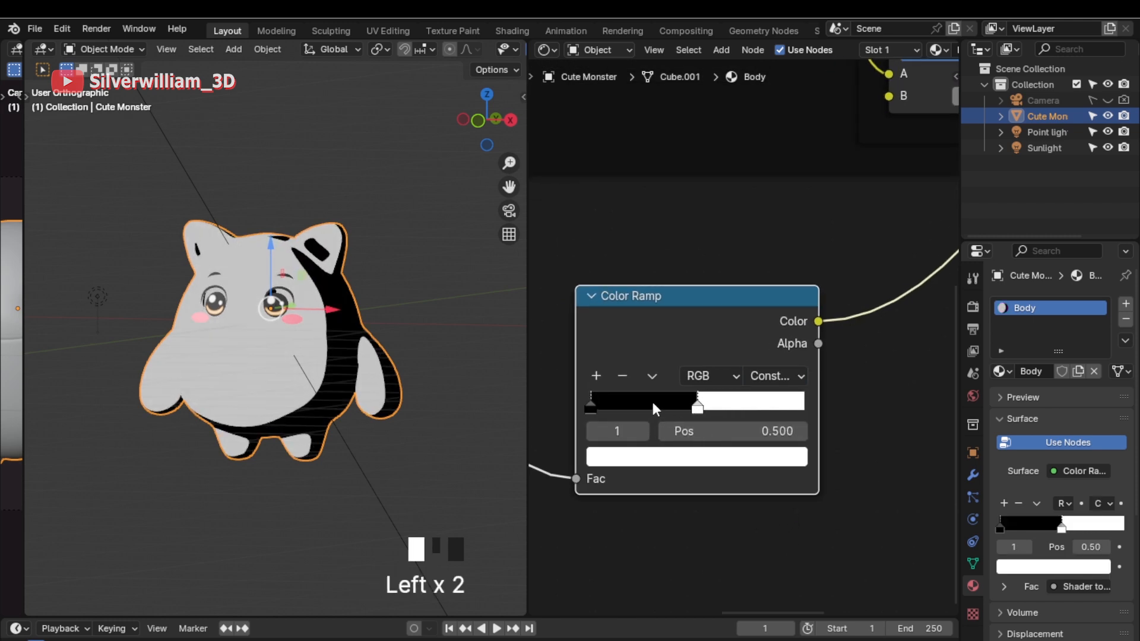
Step: Hide and show the Point light and the Sunlight to compare their effect on the shading
{"action": "left_click", "coordinate": [1107, 132]}
{"action": "left_click", "coordinate": [1108, 132]}
{"action": "left_click", "coordinate": [1106, 148]}
{"action": "left_click", "coordinate": [1107, 147]}
Step: Try rotating the Sunlight and moving the Point light, undo both changes, and reselect the Cute Monster
{"action": "left_click", "coordinate": [1052, 147]}
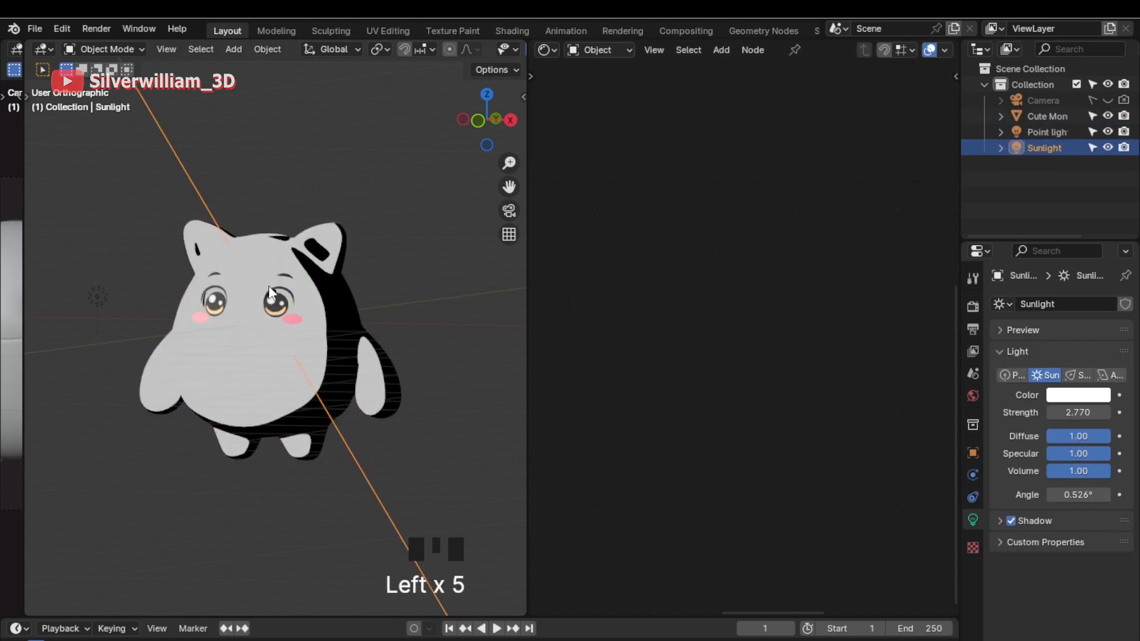
{"action": "key", "text": "r"}
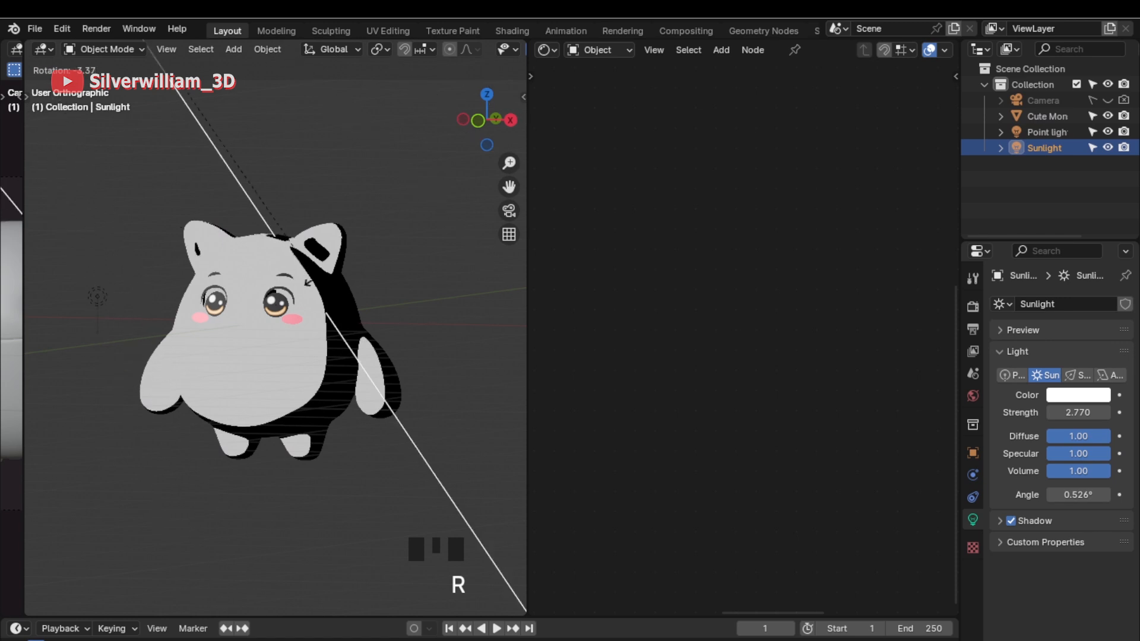
{"action": "left_click", "coordinate": [308, 282]}
{"action": "key", "text": "ctrl+z"}
{"action": "left_click", "coordinate": [98, 295]}
{"action": "key", "text": "g"}
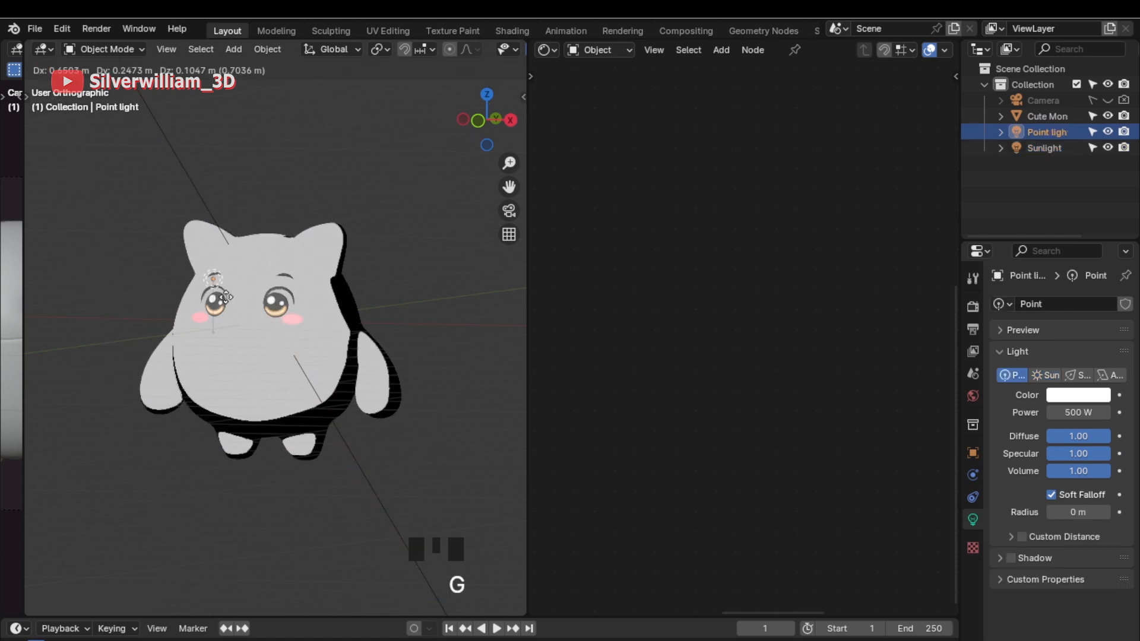
{"action": "key", "text": "ctrl+z"}
{"action": "left_click", "coordinate": [338, 337]}
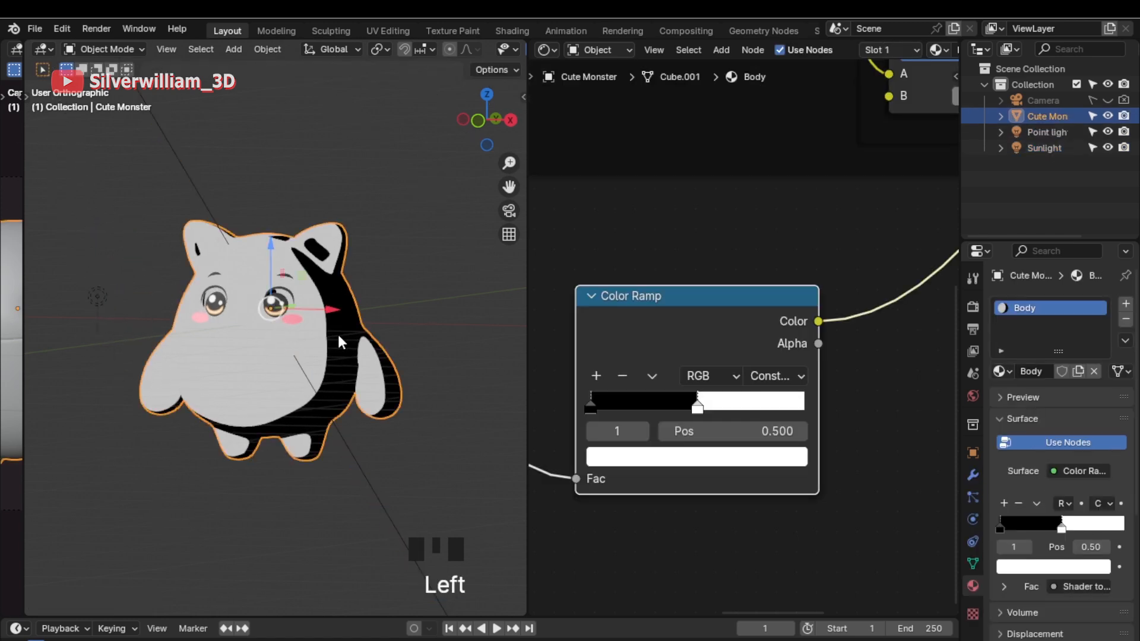
Step: Add a Separate Color node before the new Color Ramp and connect the Shader to RGB Color output to it
{"action": "middle_click_drag", "start_coordinate": [612, 415], "coordinate": [817, 375], "text": "ctrl"}
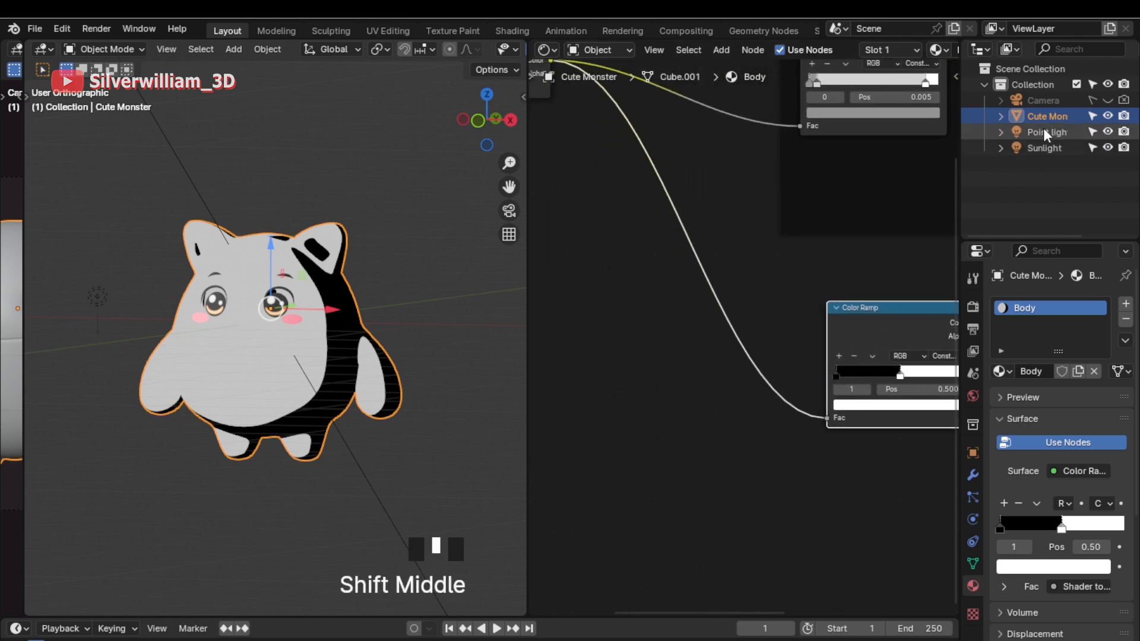
{"action": "key", "text": "shift+a"}
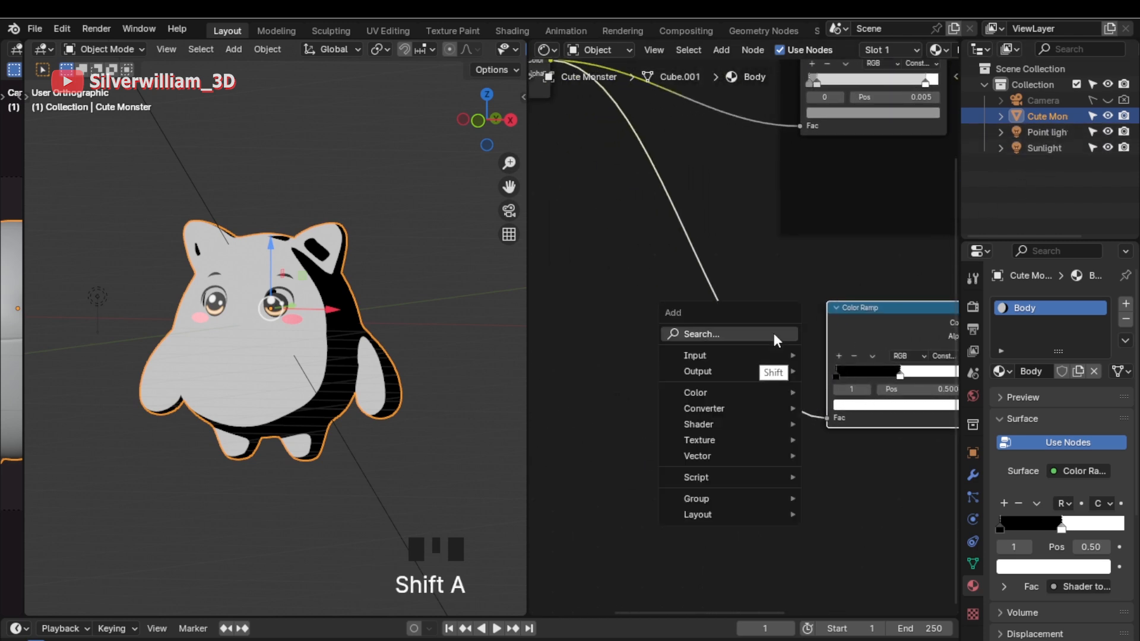
{"action": "type", "text": "sep"}
{"action": "left_click", "coordinate": [826, 380]}
{"action": "left_click", "coordinate": [626, 309]}
{"action": "middle_click_drag", "start_coordinate": [552, 94], "coordinate": [670, 205], "text": "shift"}
{"action": "left_click_drag", "start_coordinate": [670, 177], "coordinate": [745, 504]}
Step: Connect the Separate Color node's Green output to the new Color Ramp's Fac input
{"action": "middle_click_drag", "start_coordinate": [668, 177], "coordinate": [497, 89], "text": "shift"}
{"action": "left_click_drag", "start_coordinate": [661, 374], "coordinate": [775, 448]}
{"action": "left_click_drag", "start_coordinate": [658, 375], "coordinate": [774, 446]}
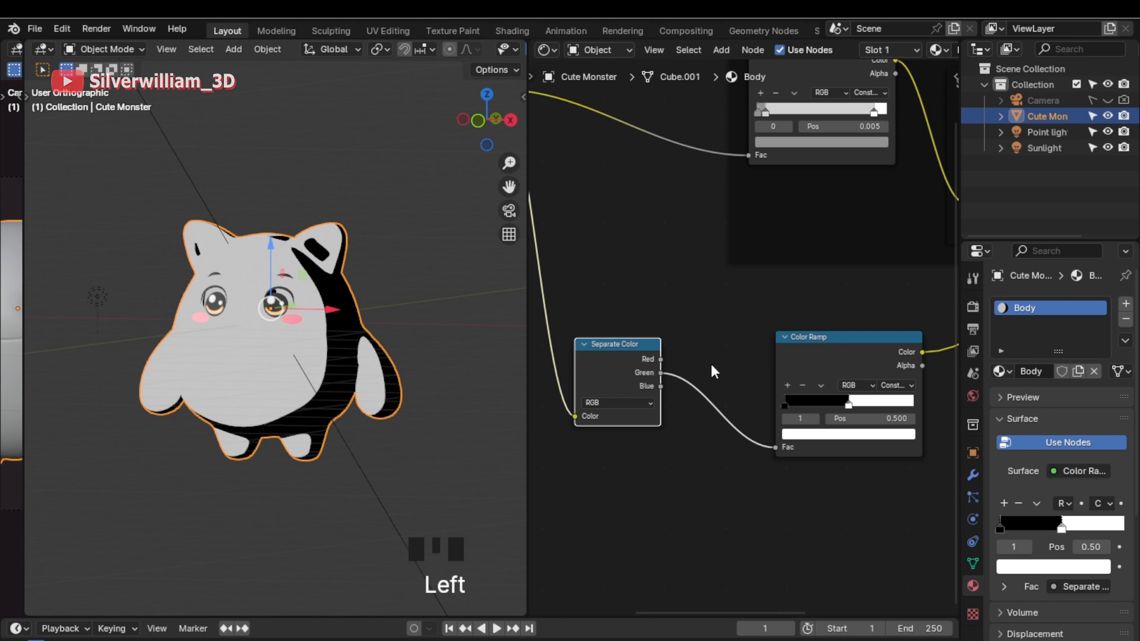
Step: Change the Sunlight's color to a saturated green
{"action": "middle_click_drag", "start_coordinate": [793, 216], "coordinate": [661, 208], "text": "shift"}
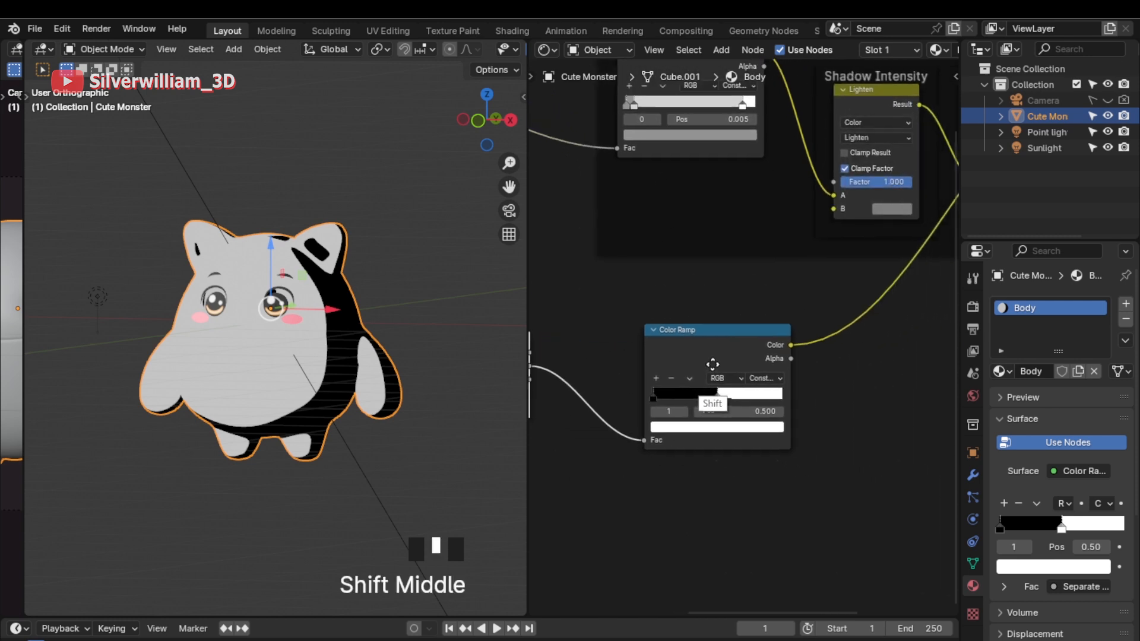
{"action": "left_click", "coordinate": [1041, 147]}
{"action": "left_click", "coordinate": [1085, 395]}
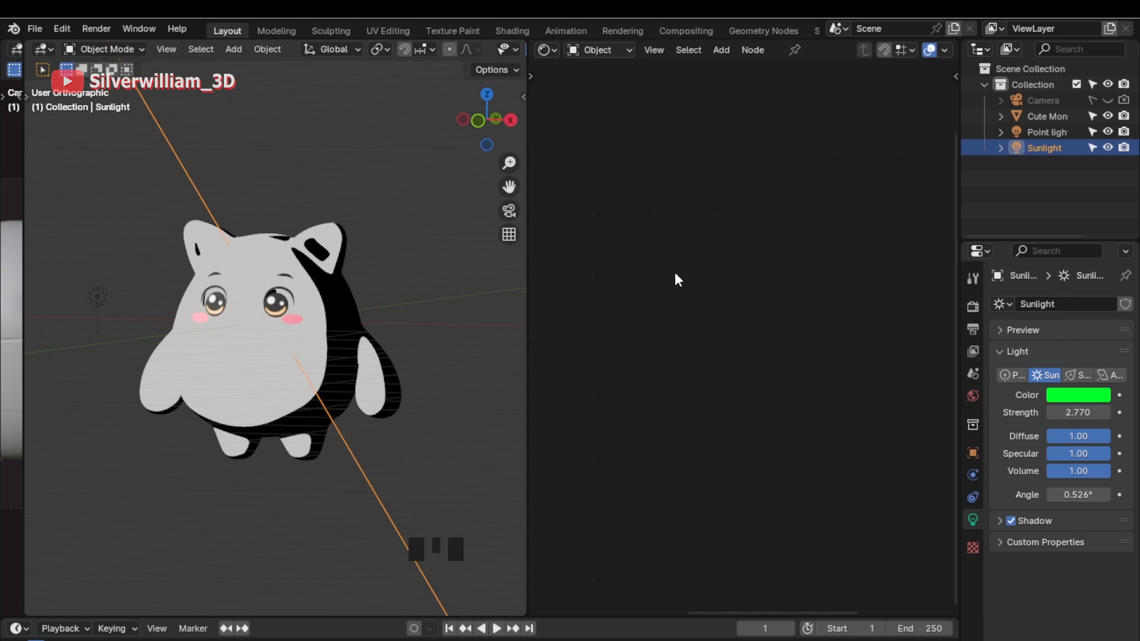
Step: Try rotating the green Sunlight and undo the rotation
{"action": "key", "text": "r"}
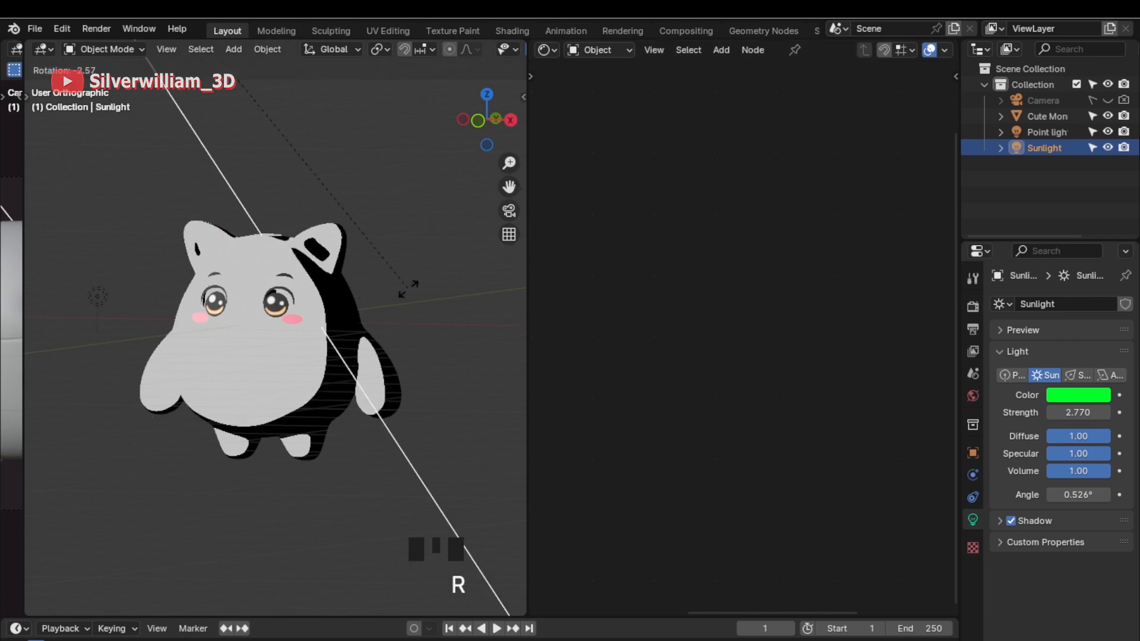
{"action": "left_click", "coordinate": [375, 315], "text": "ctrl"}
{"action": "key", "text": "ctrl+z"}
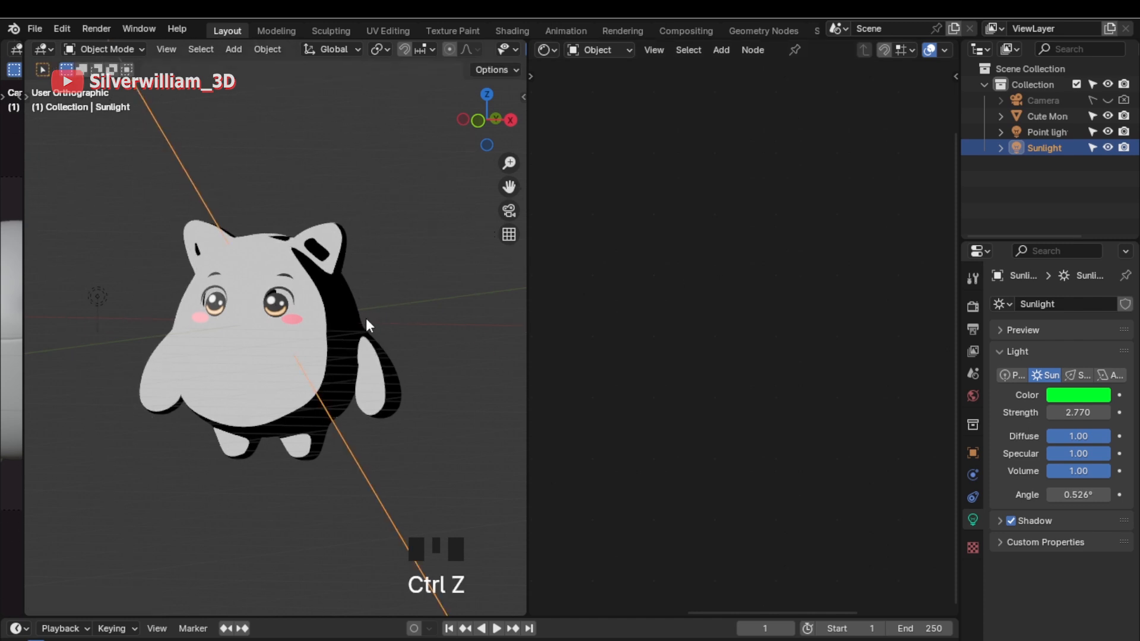
Step: Select the Point light, test moving it and undo the move, and change its color to a saturated red
{"action": "left_click", "coordinate": [1045, 132]}
{"action": "key", "text": "g"}
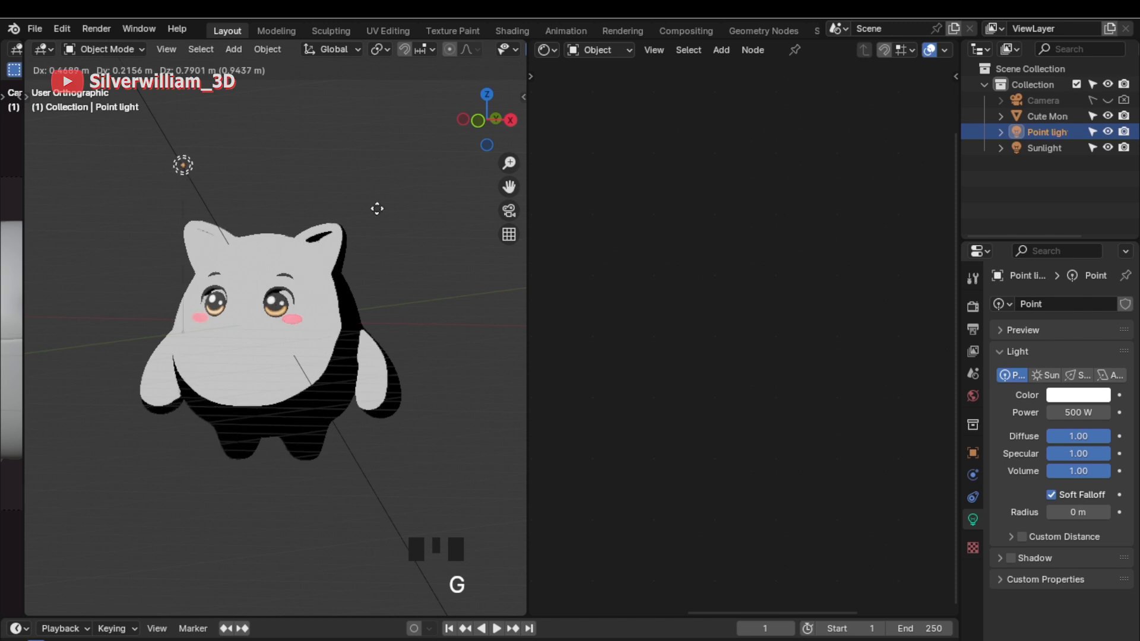
{"action": "left_click", "coordinate": [239, 310]}
{"action": "key", "text": "ctrl+z"}
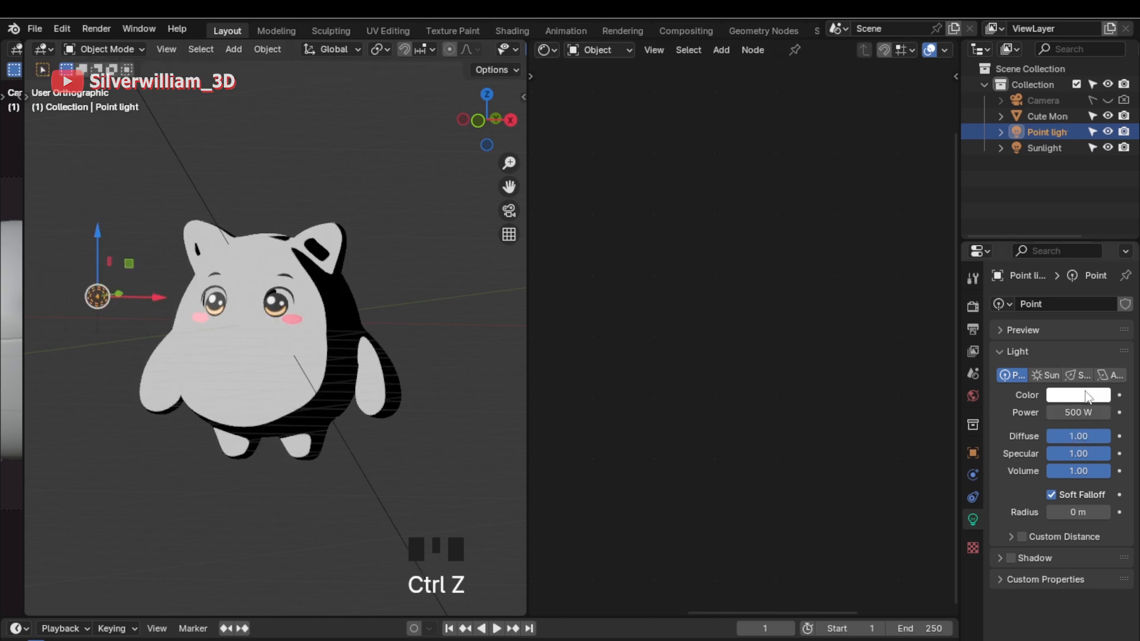
{"action": "left_click", "coordinate": [1078, 395]}
{"action": "mouse_move", "coordinate": [1018, 234]}
{"action": "left_mouse_down"}
{"action": "mouse_move", "coordinate": [1069, 188]}
{"action": "mouse_move", "coordinate": [1066, 279]}
{"action": "mouse_move", "coordinate": [1082, 250]}
{"action": "mouse_move", "coordinate": [1016, 301]}
{"action": "mouse_move", "coordinate": [1083, 221]}
{"action": "mouse_move", "coordinate": [1060, 178]}
{"action": "mouse_move", "coordinate": [1007, 161]}
{"action": "mouse_move", "coordinate": [981, 168]}
{"action": "mouse_move", "coordinate": [956, 191]}
{"action": "mouse_move", "coordinate": [949, 224]}
{"action": "mouse_move", "coordinate": [986, 290]}
{"action": "mouse_move", "coordinate": [1017, 301]}
{"action": "left_mouse_up"}
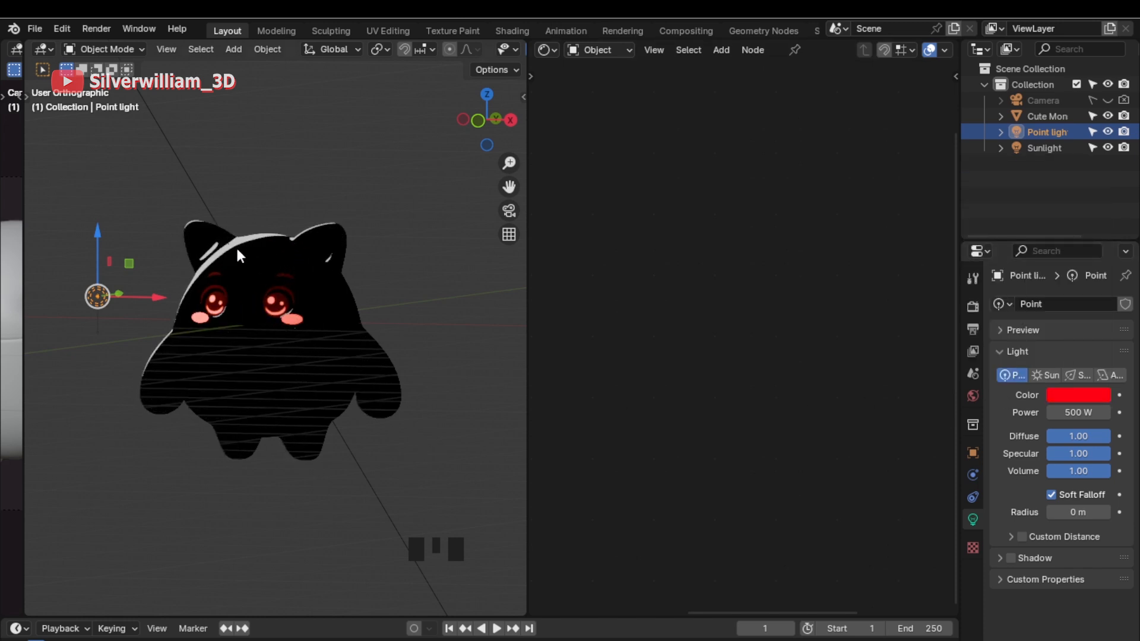
Step: Select the Cute Monster, add a Mix Color node beside the lower Color Ramp, and set its blending mode to Multiply
{"action": "left_click", "coordinate": [259, 394]}
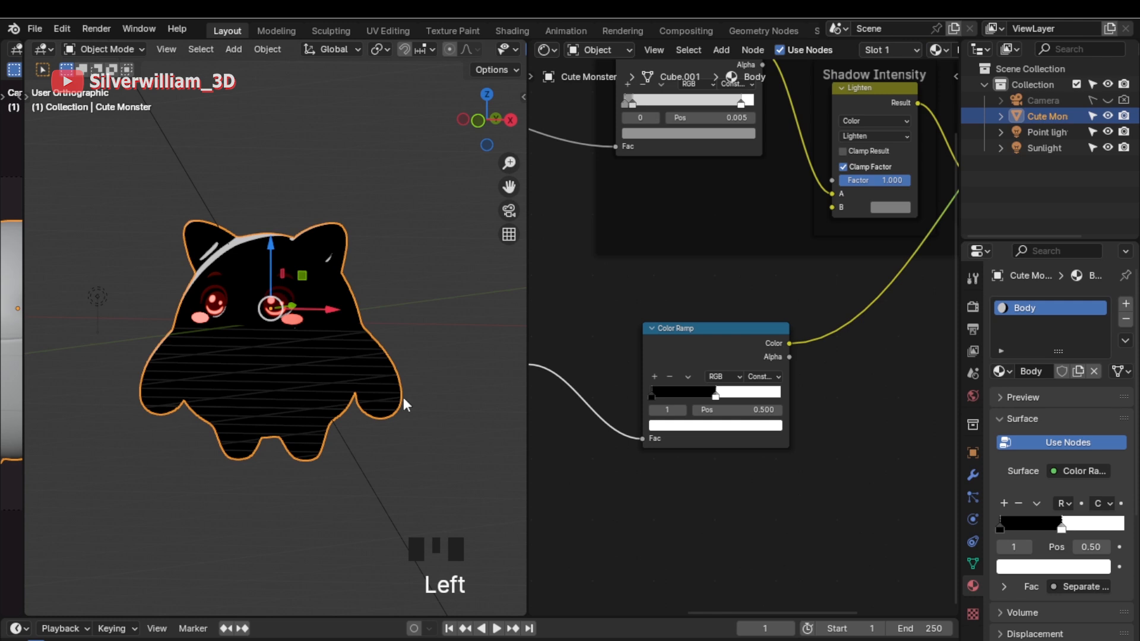
{"action": "middle_click_drag", "start_coordinate": [818, 439], "coordinate": [764, 427], "text": "shift"}
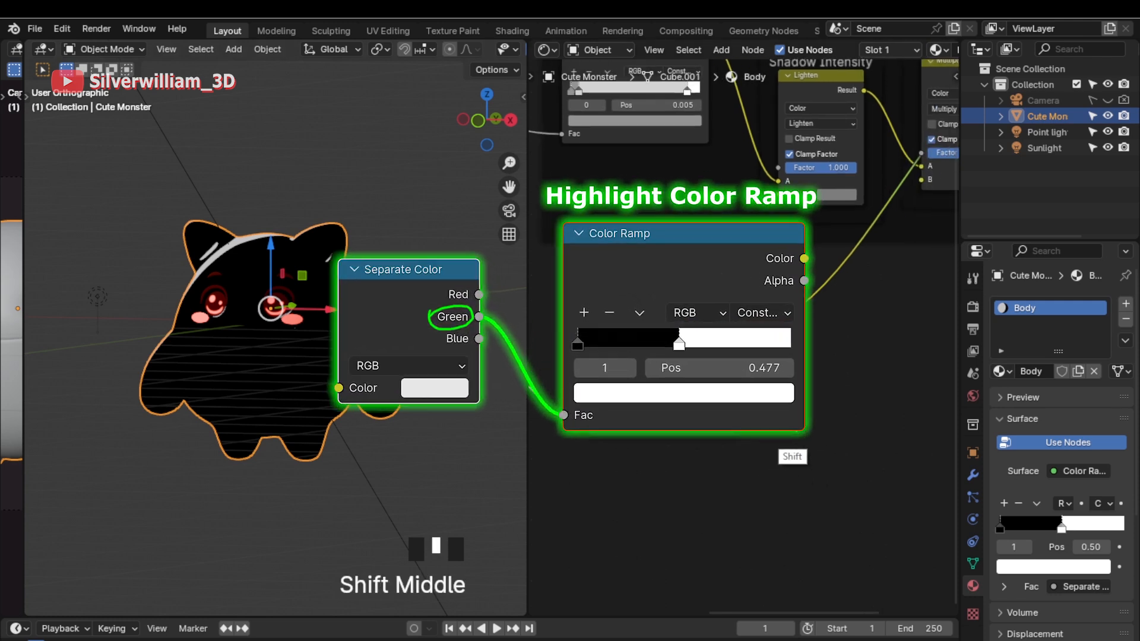
{"action": "key", "text": "shift+a"}
{"action": "left_click", "coordinate": [808, 416]}
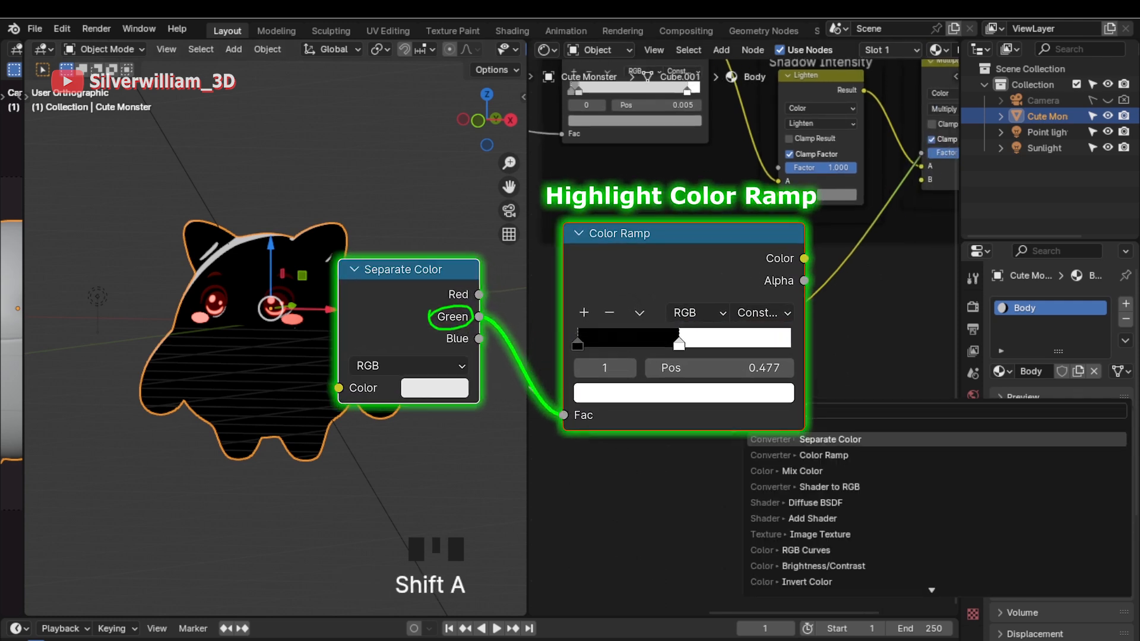
{"action": "type", "text": "mo"}
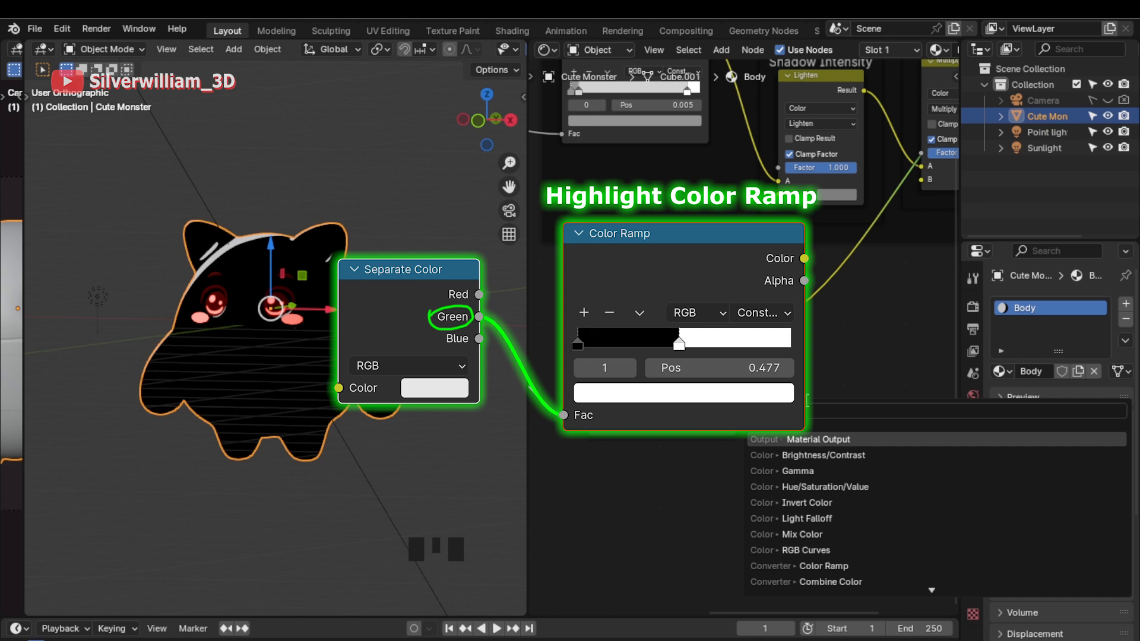
{"action": "key", "text": "BackSpace"}
{"action": "type", "text": "ix"}
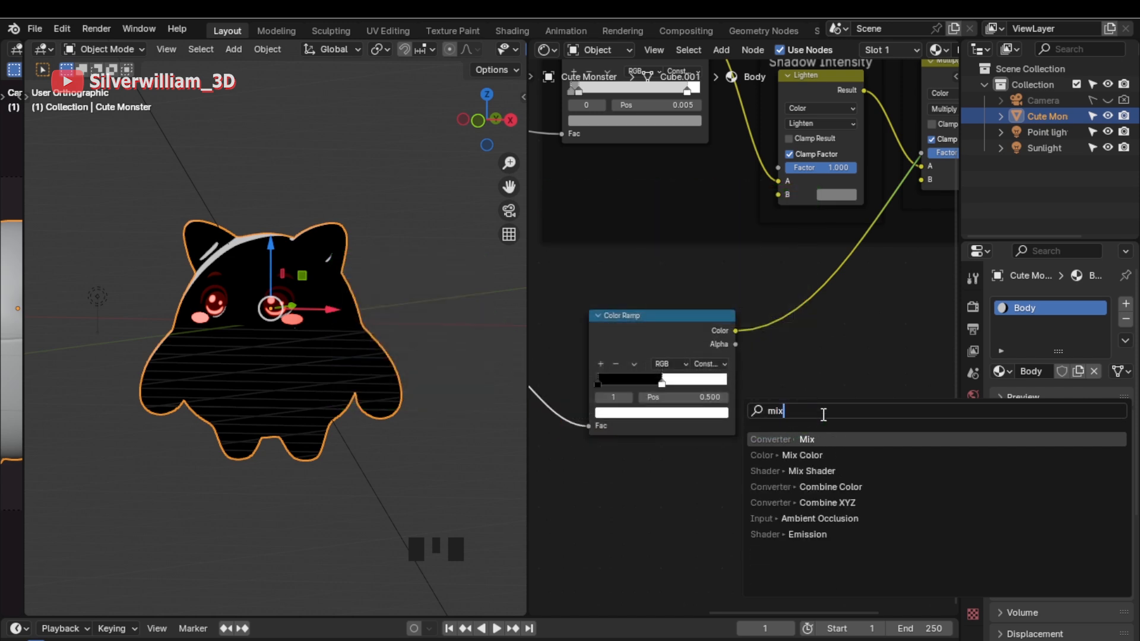
{"action": "left_click", "coordinate": [802, 456]}
{"action": "left_click", "coordinate": [855, 365]}
{"action": "left_click", "coordinate": [857, 373]}
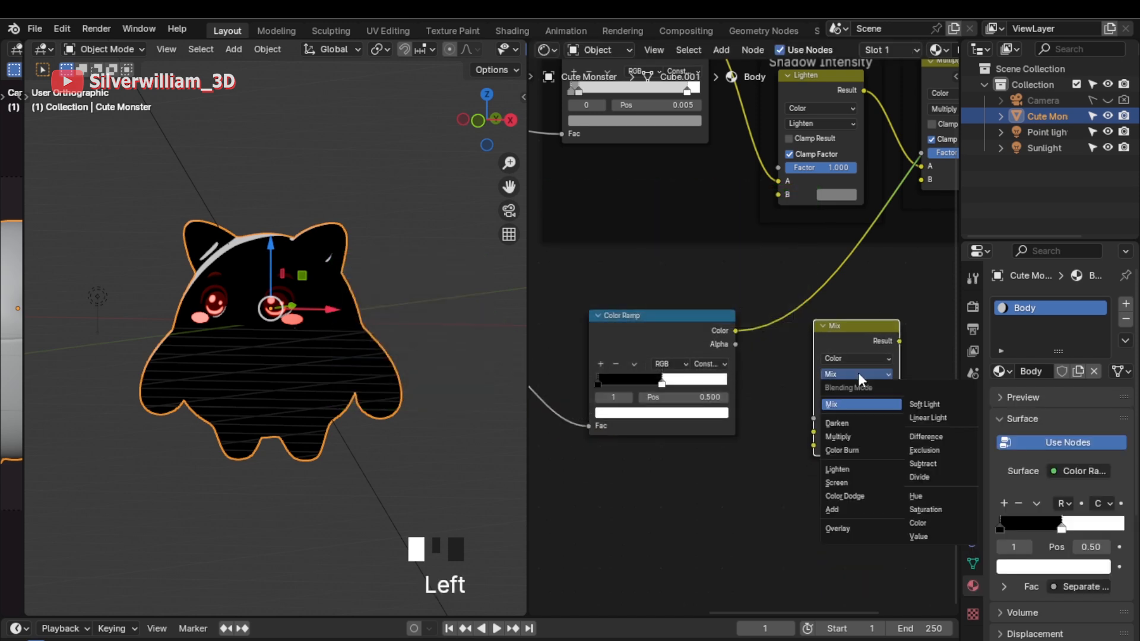
{"action": "left_click", "coordinate": [857, 437]}
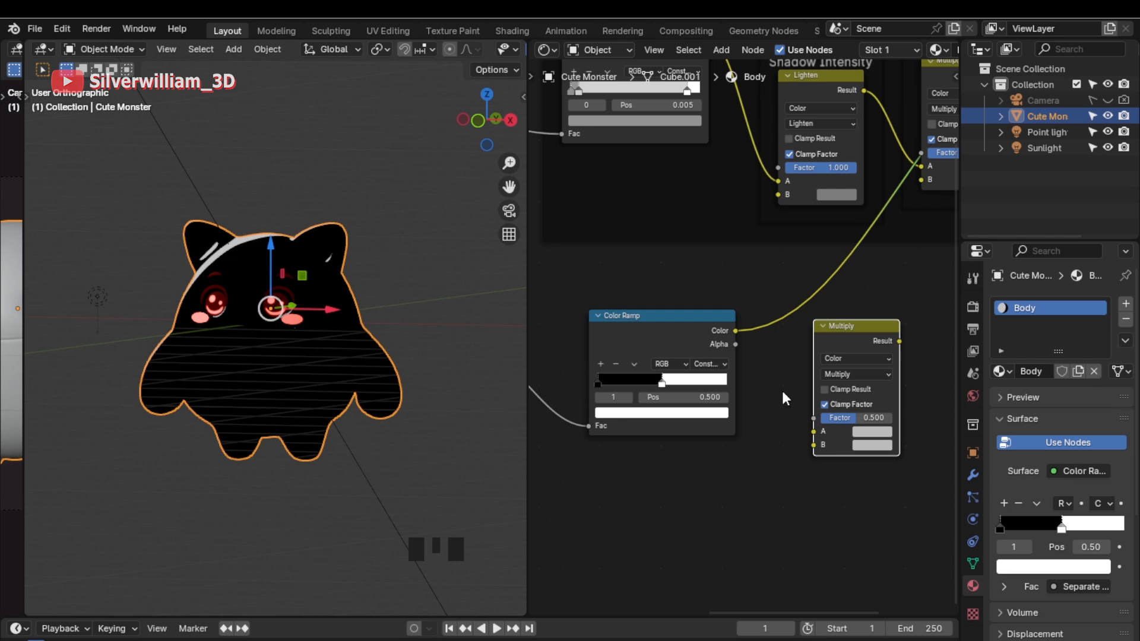
Step: Connect the lower Color Ramp's Color output to the new Multiply node's Factor and A inputs, and link its Result to the Material Output
{"action": "left_click_drag", "start_coordinate": [736, 330], "coordinate": [813, 424]}
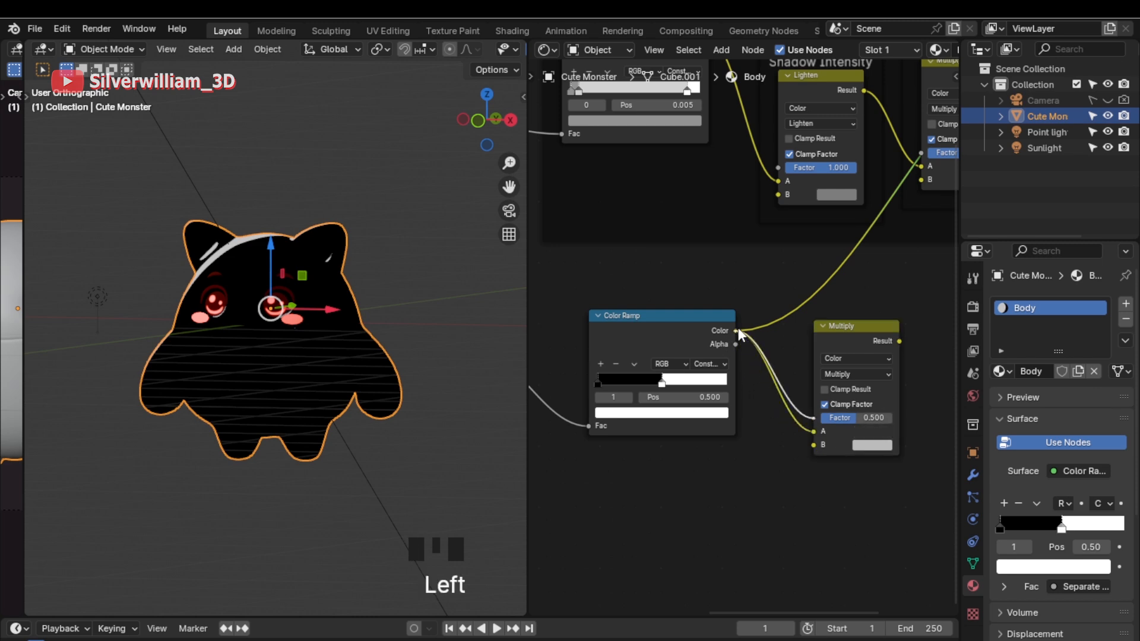
{"action": "left_click_drag", "start_coordinate": [739, 329], "coordinate": [813, 421]}
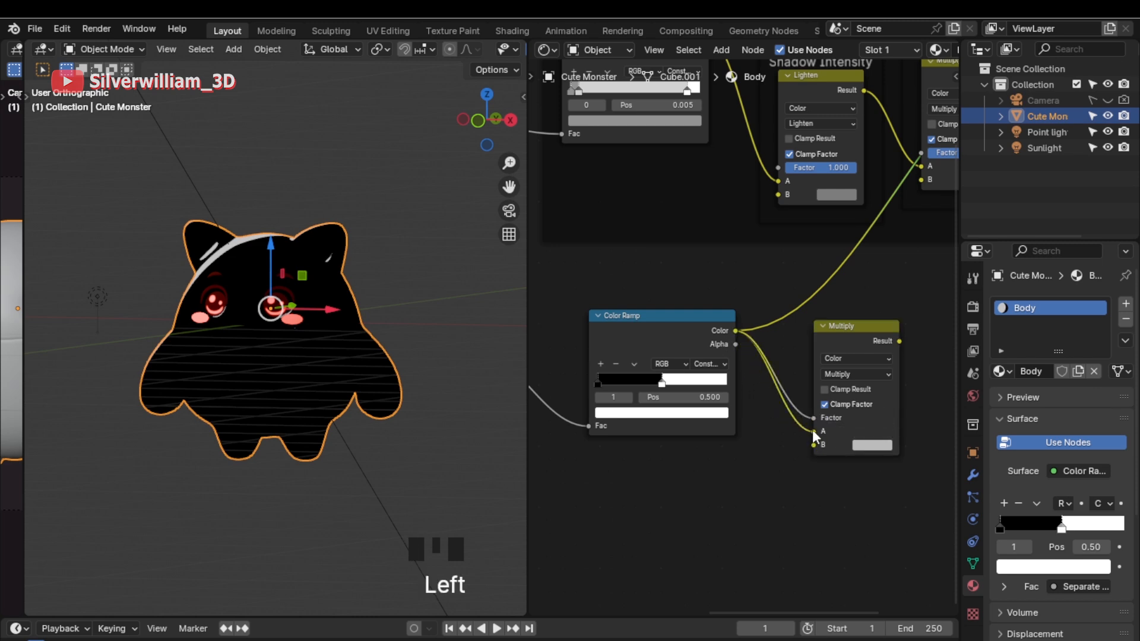
{"action": "left_click", "coordinate": [863, 422], "text": "ctrl+shift"}
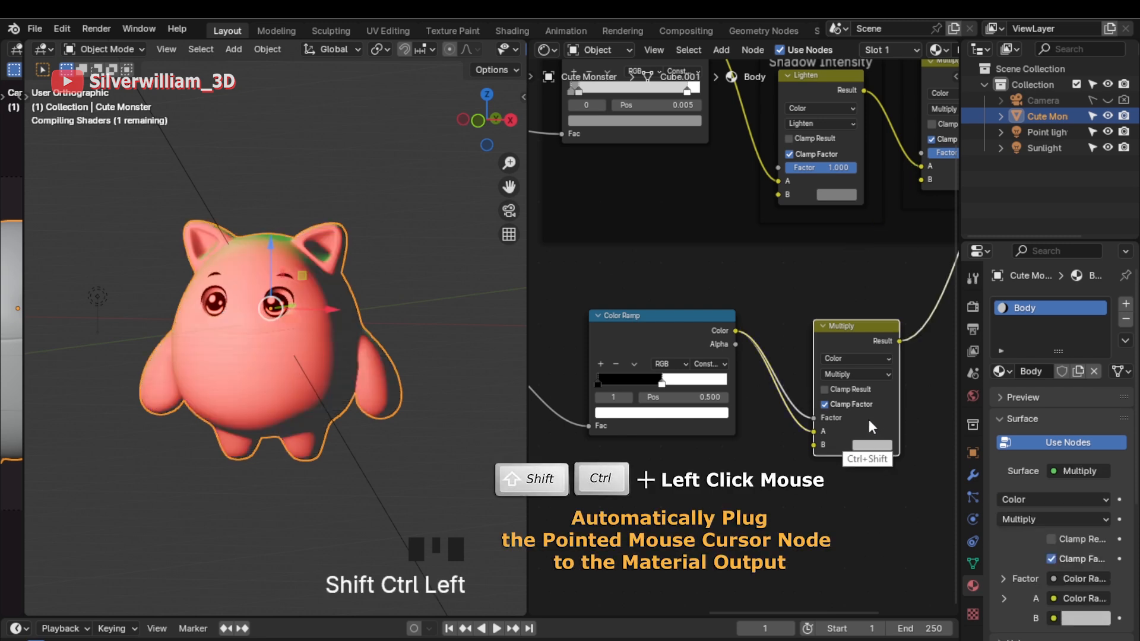
Step: Set the new Multiply node's B color to pure white
{"action": "left_click", "coordinate": [871, 444]}
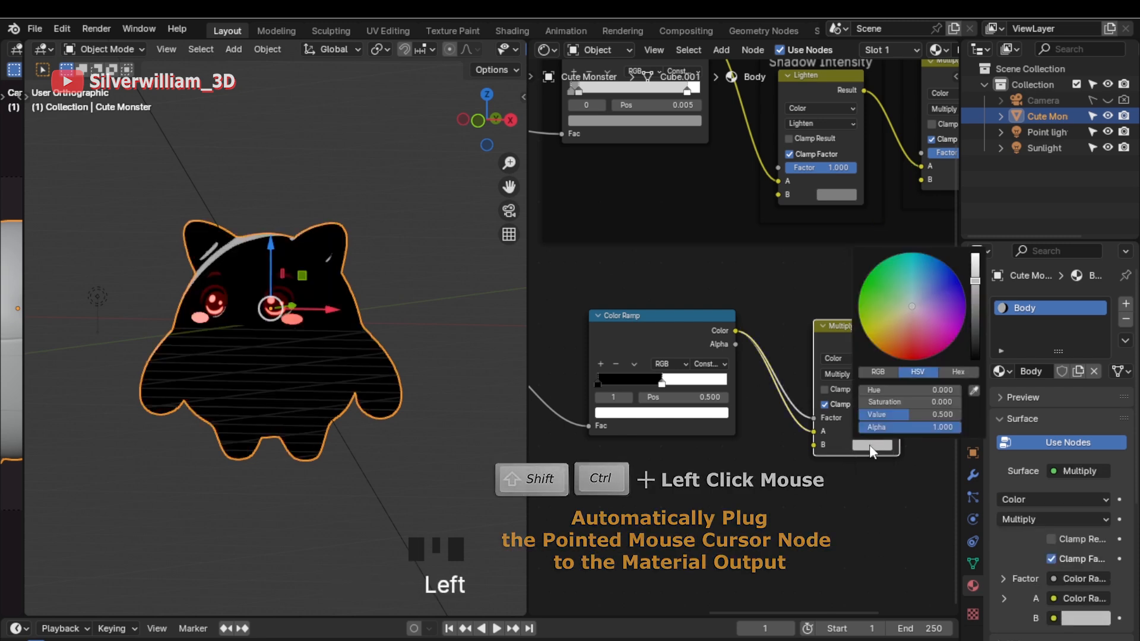
{"action": "mouse_move", "coordinate": [913, 308]}
{"action": "left_mouse_down"}
{"action": "mouse_move", "coordinate": [924, 345]}
{"action": "mouse_move", "coordinate": [955, 275]}
{"action": "mouse_move", "coordinate": [864, 330]}
{"action": "mouse_move", "coordinate": [950, 319]}
{"action": "mouse_move", "coordinate": [900, 299]}
{"action": "mouse_move", "coordinate": [919, 306]}
{"action": "left_mouse_up"}
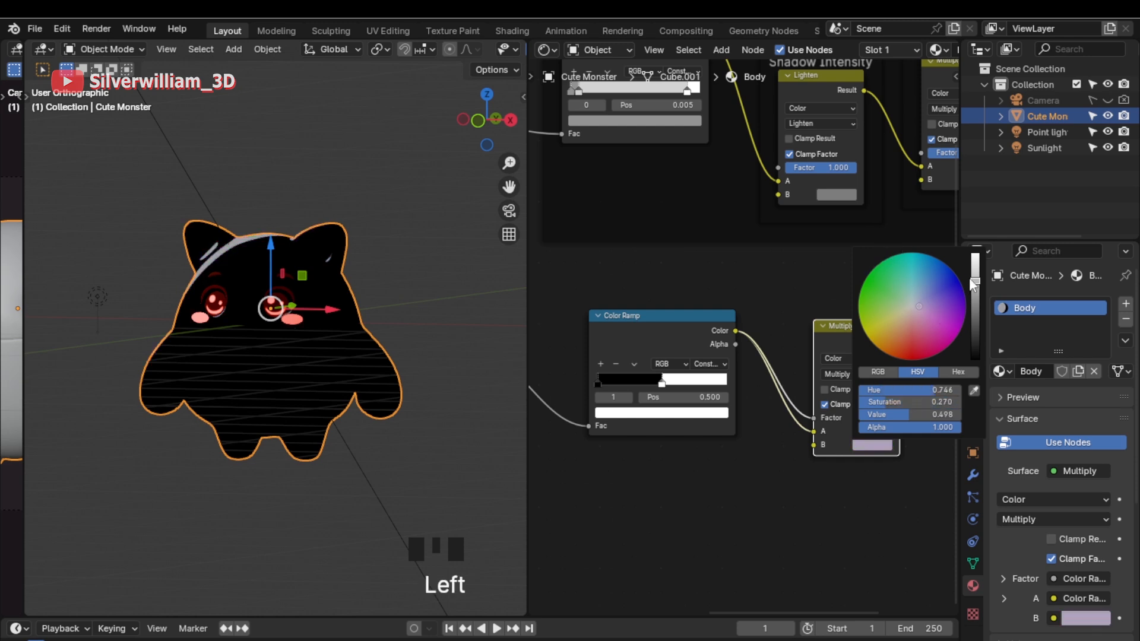
{"action": "left_click_drag", "start_coordinate": [975, 280], "coordinate": [975, 254]}
{"action": "left_click_drag", "start_coordinate": [908, 403], "coordinate": [870, 408]}
{"action": "left_click", "coordinate": [763, 481]}
Step: Group the lower Color Ramp and its Multiply node in a frame labeled Highlight
{"action": "scroll", "coordinate": [764, 480], "scroll_direction": "down", "scroll_amount": 4}
{"action": "mouse_move", "coordinate": [736, 411]}
{"action": "left_mouse_down"}
{"action": "mouse_move", "coordinate": [609, 526]}
{"action": "mouse_move", "coordinate": [822, 436]}
{"action": "left_mouse_up"}
{"action": "key", "text": "ctrl+j"}
{"action": "key", "text": "n"}
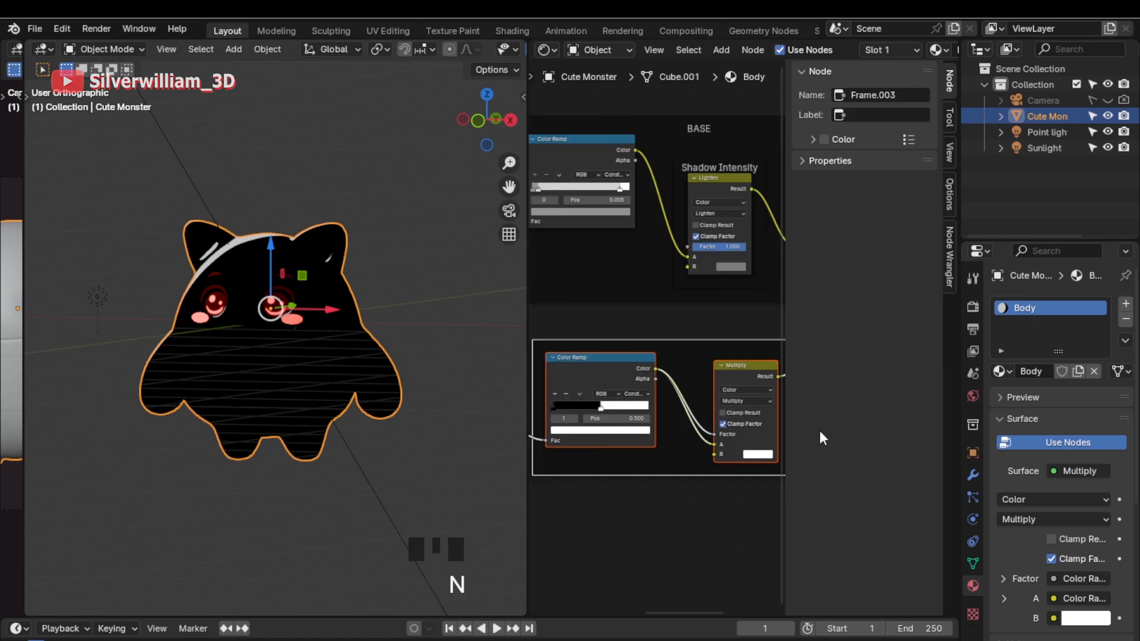
{"action": "left_click", "coordinate": [873, 115]}
{"action": "type", "text": "Highlight"}
{"action": "key", "text": "Return"}
{"action": "key", "text": "n"}
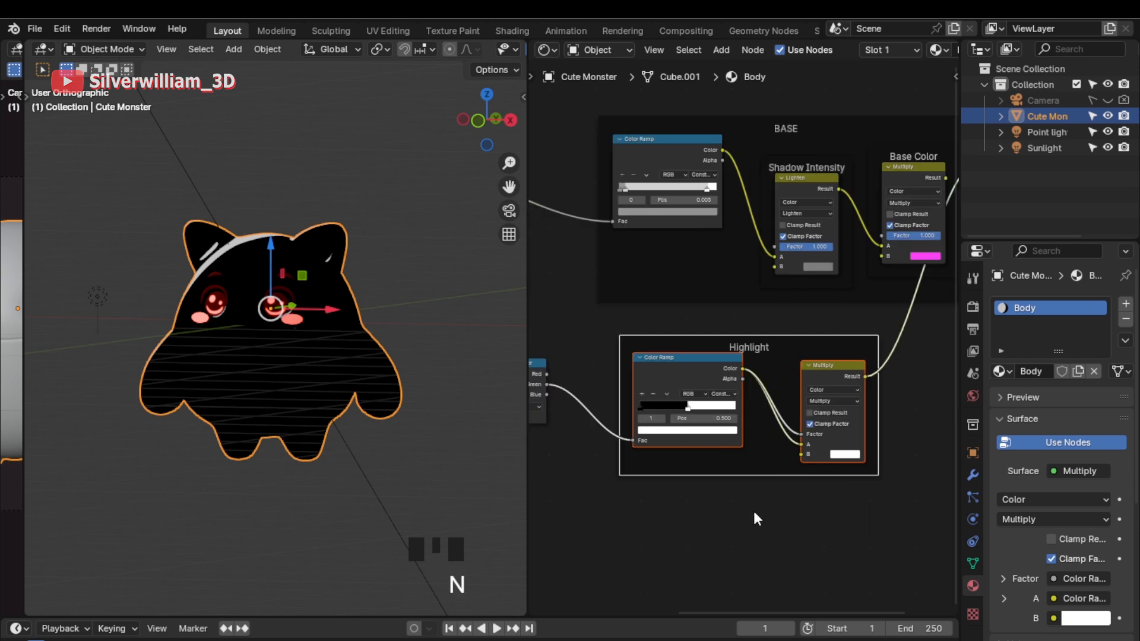
Step: Move the Separate Color node up so it sits between the levels of the BASE and Highlight frames
{"action": "middle_click_drag", "start_coordinate": [781, 153], "coordinate": [678, 401], "text": "shift"}
{"action": "left_click", "coordinate": [681, 401]}
{"action": "left_click_drag", "start_coordinate": [681, 398], "coordinate": [764, 205]}
{"action": "left_click", "coordinate": [615, 422]}
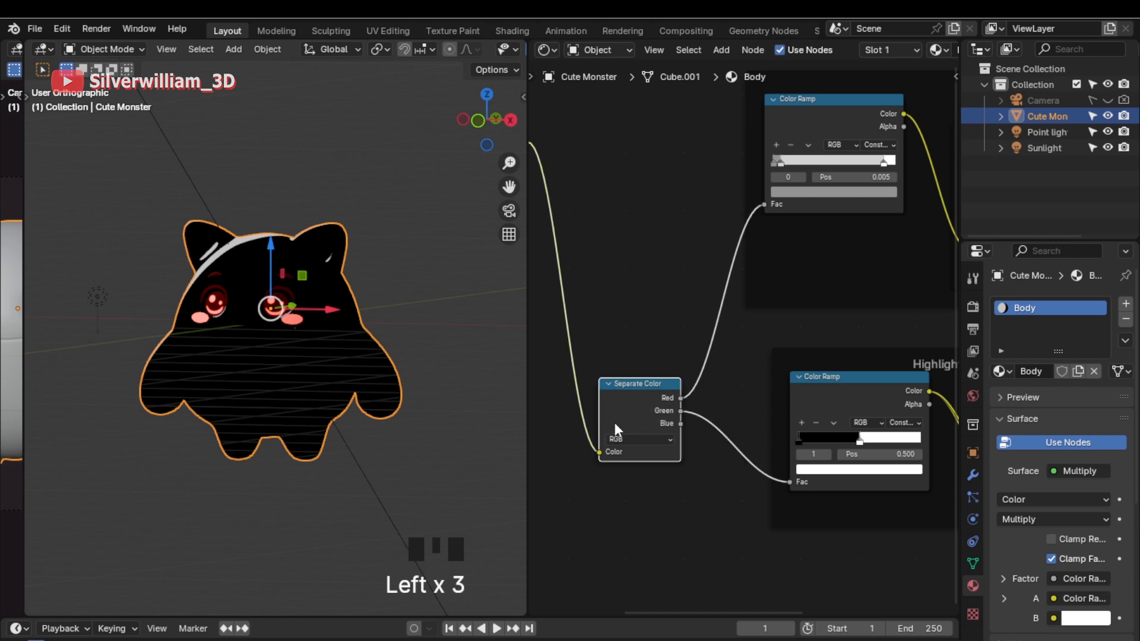
{"action": "key", "text": "g"}
{"action": "left_click", "coordinate": [624, 331]}
Step: Connect the Base Color Multiply node's Result to the Material Output's Surface
{"action": "middle_click_drag", "start_coordinate": [808, 371], "coordinate": [561, 387], "text": "shift"}
{"action": "middle_click_drag", "start_coordinate": [950, 338], "coordinate": [722, 370], "text": "shift"}
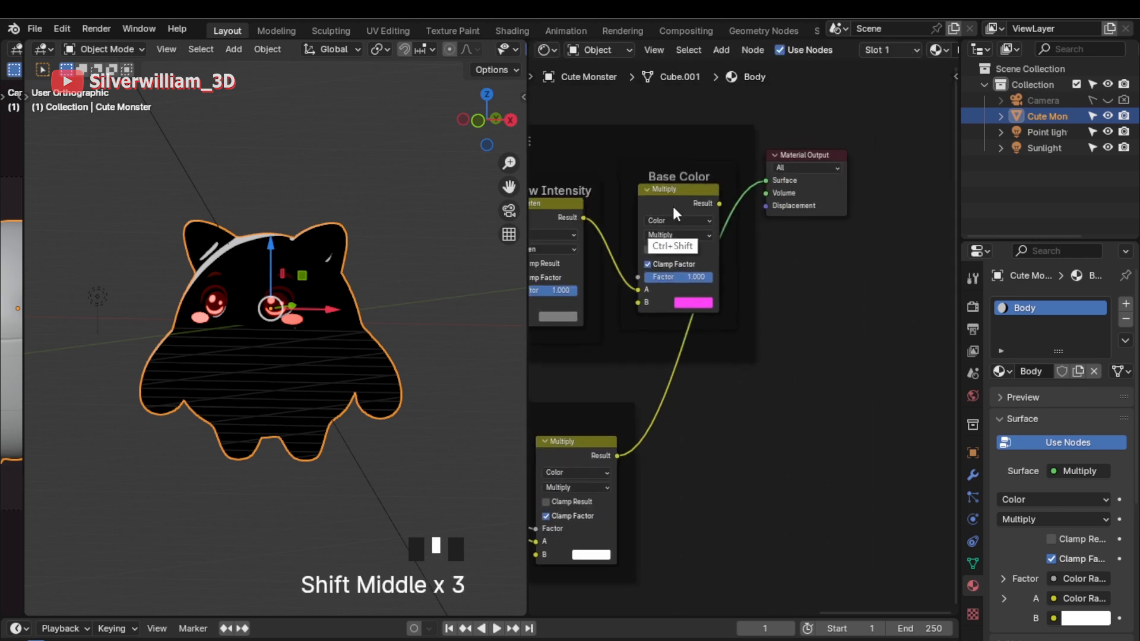
{"action": "left_click", "coordinate": [677, 207], "text": "ctrl+shift"}
Step: Try moving the red Point light to test the base shadows, undo the move, and reselect the Cute Monster
{"action": "middle_click_drag", "start_coordinate": [607, 491], "coordinate": [870, 376], "text": "shift"}
{"action": "middle_click_drag", "start_coordinate": [648, 413], "coordinate": [913, 383], "text": "shift"}
{"action": "middle_click_drag", "start_coordinate": [729, 363], "coordinate": [739, 550], "text": "ctrl"}
{"action": "left_click", "coordinate": [808, 439]}
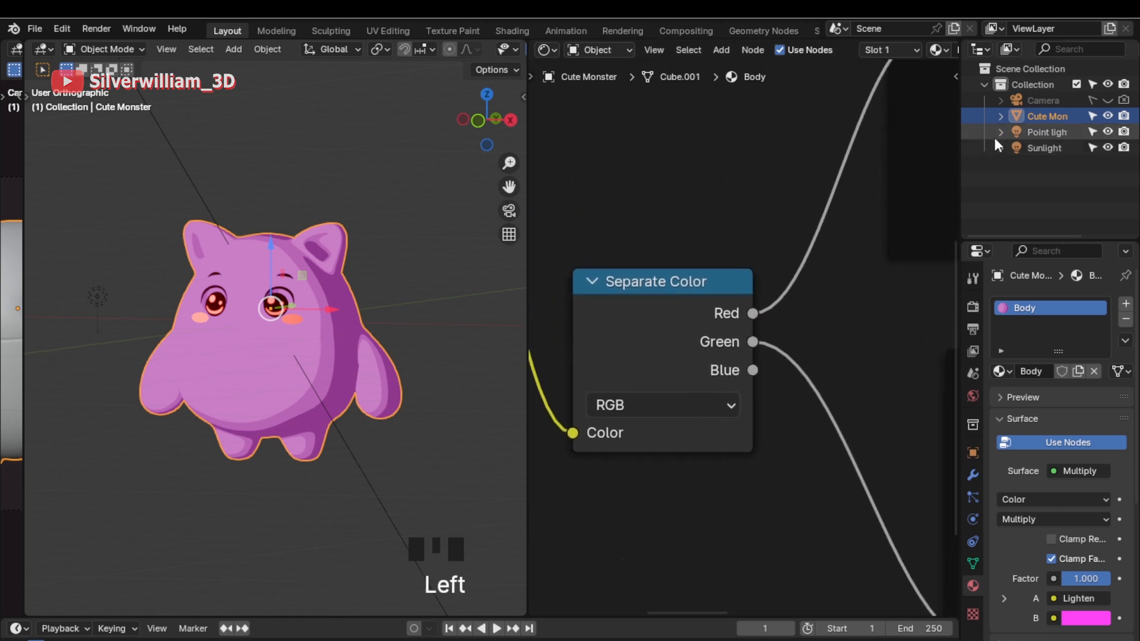
{"action": "left_click", "coordinate": [1045, 132]}
{"action": "key", "text": "g"}
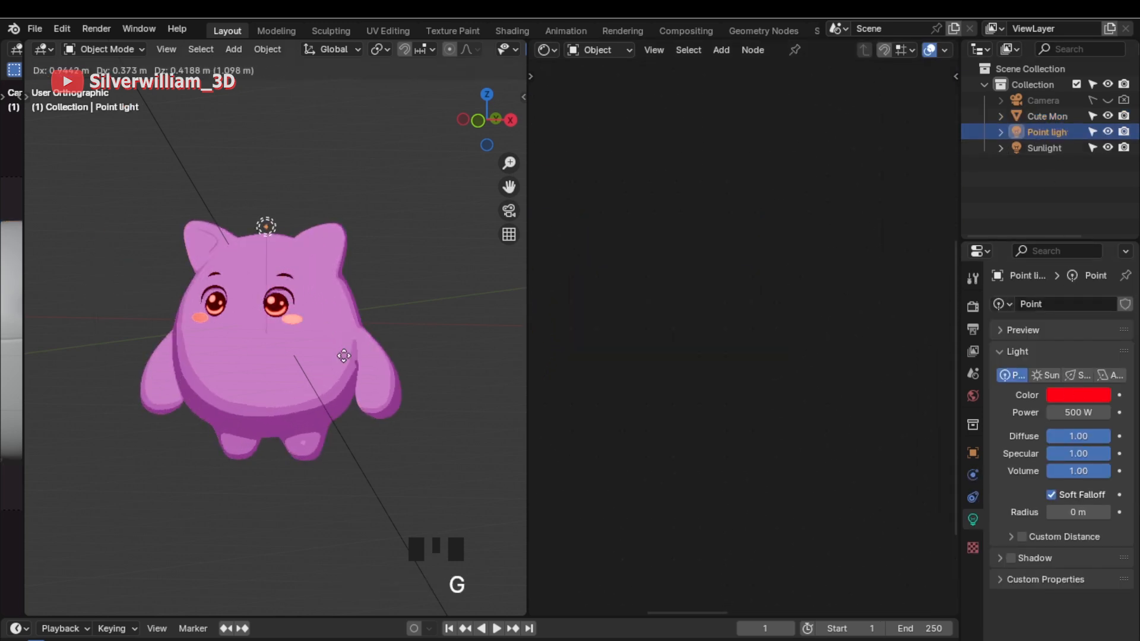
{"action": "key", "text": "ctrl+z"}
{"action": "left_click", "coordinate": [247, 385]}
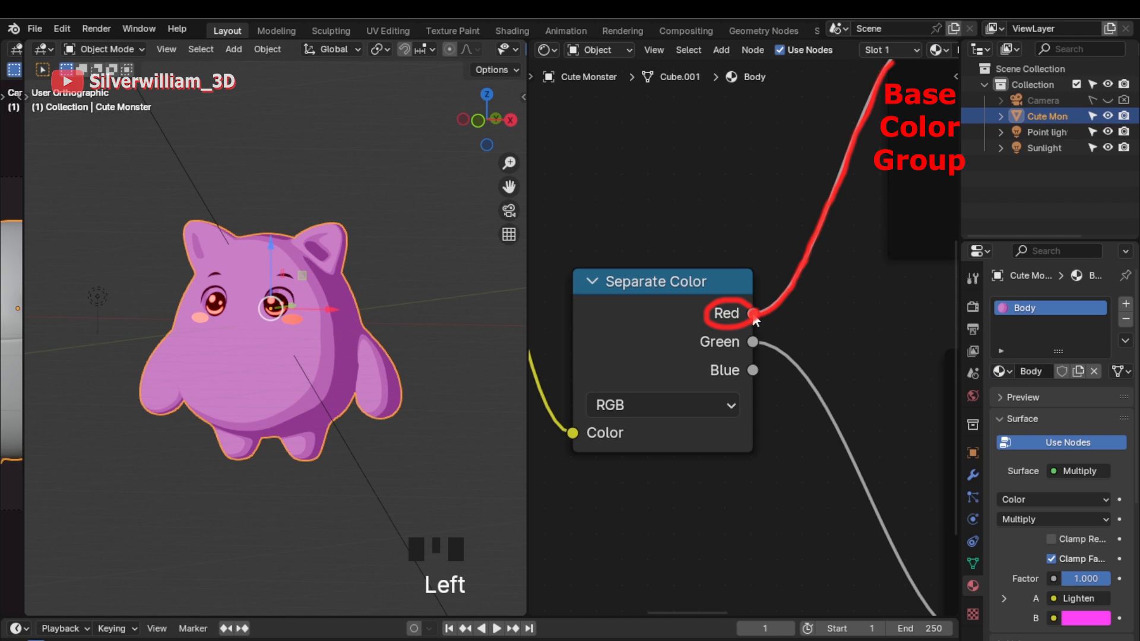
Step: Try rotating the green Sunlight against the base shading, undo the rotation, and reselect the Cute Monster
{"action": "left_click", "coordinate": [1039, 151]}
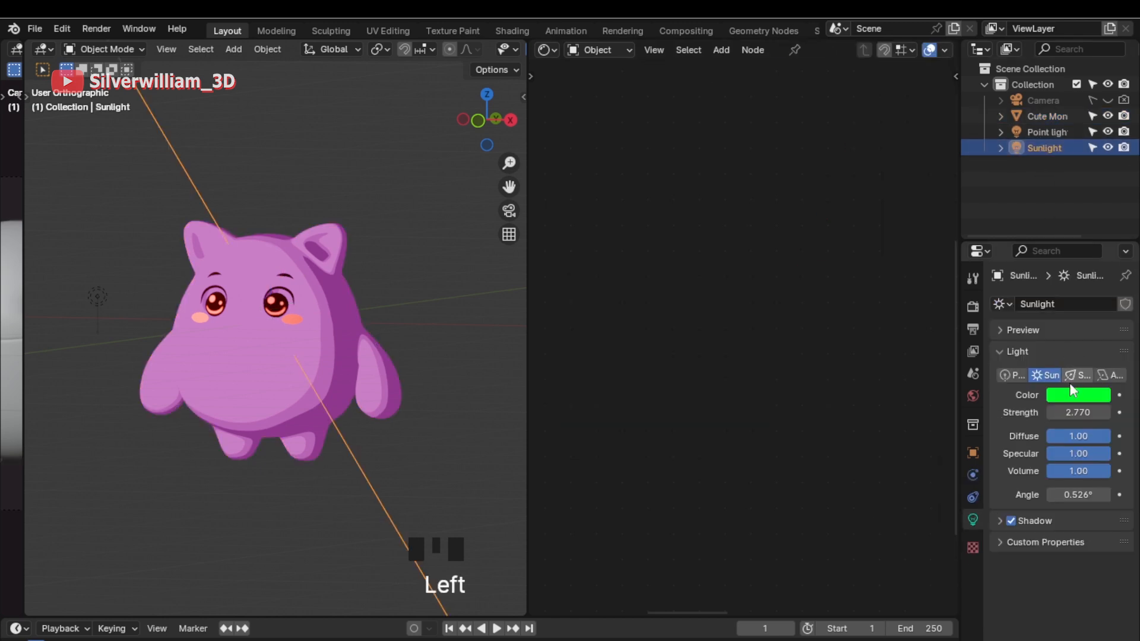
{"action": "key", "text": "r"}
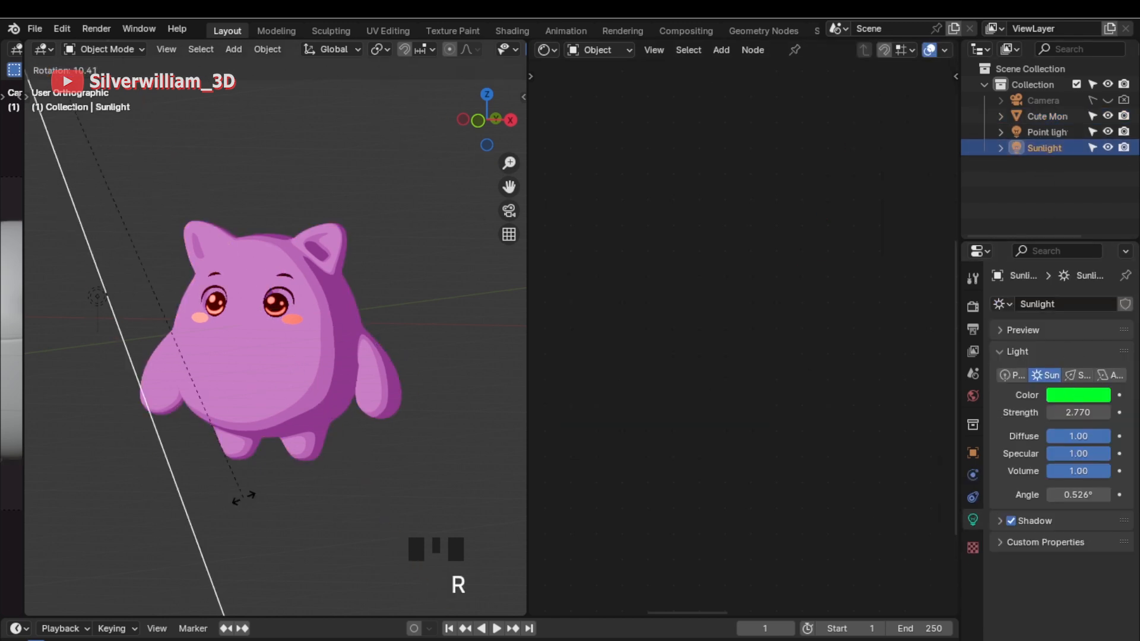
{"action": "left_click", "coordinate": [373, 340]}
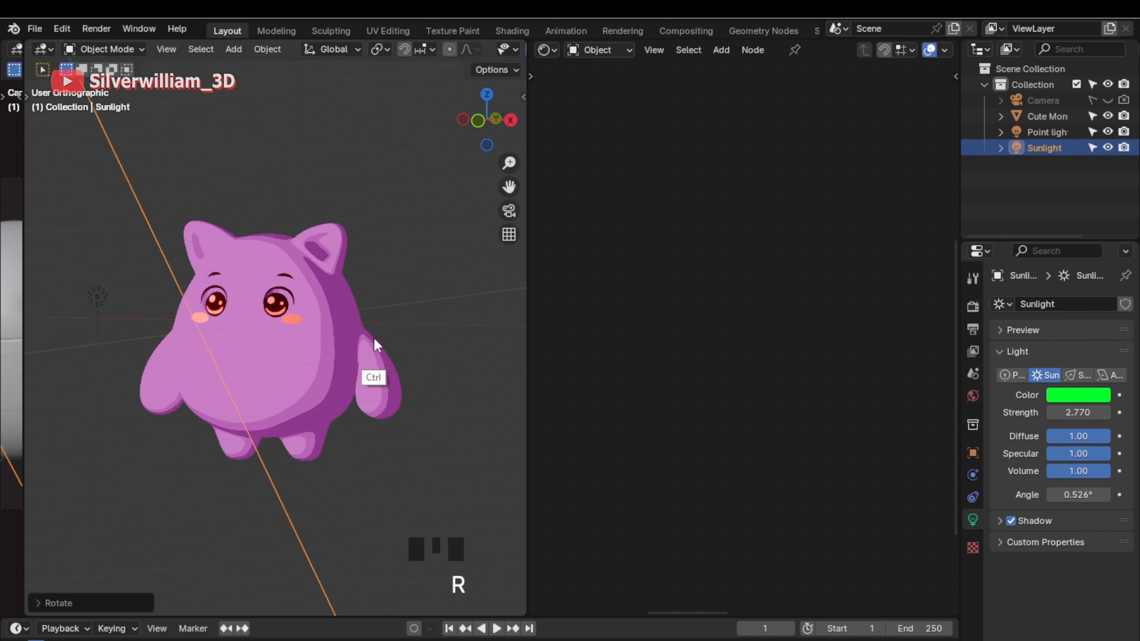
{"action": "key", "text": "ctrl+z"}
{"action": "left_click", "coordinate": [340, 358]}
Step: Add a Mix Color node in the space beyond the BASE and Highlight frames
{"action": "middle_click_drag", "start_coordinate": [743, 436], "coordinate": [772, 386], "text": "ctrl"}
{"action": "middle_click_drag", "start_coordinate": [831, 362], "coordinate": [677, 360], "text": "shift"}
{"action": "key", "text": "shift+a"}
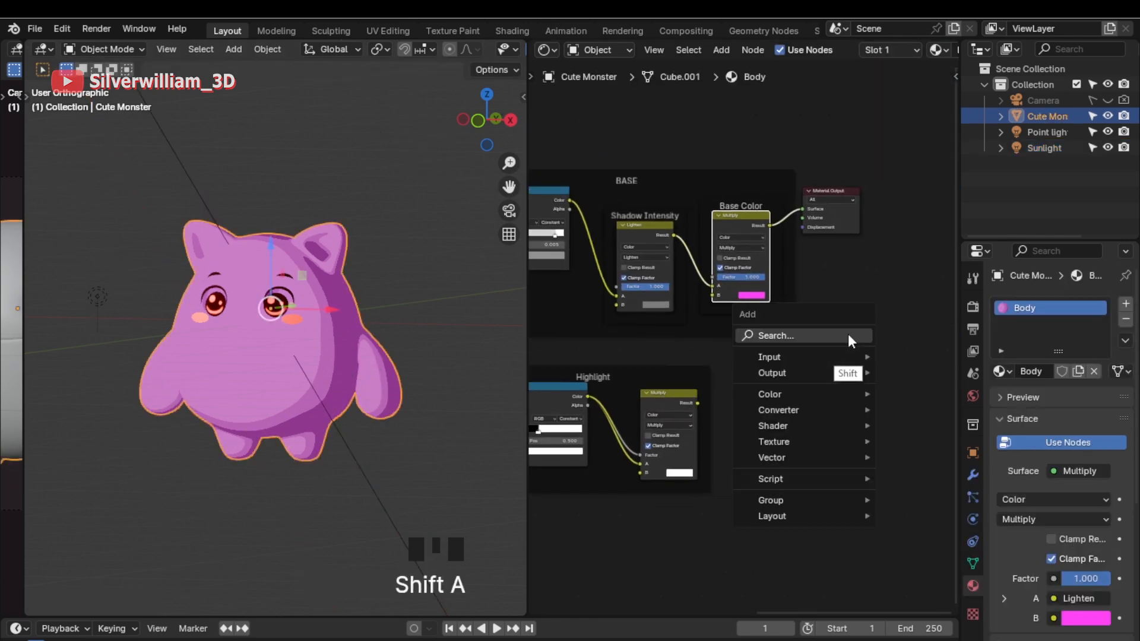
{"action": "left_click", "coordinate": [848, 334]}
{"action": "type", "text": "m"}
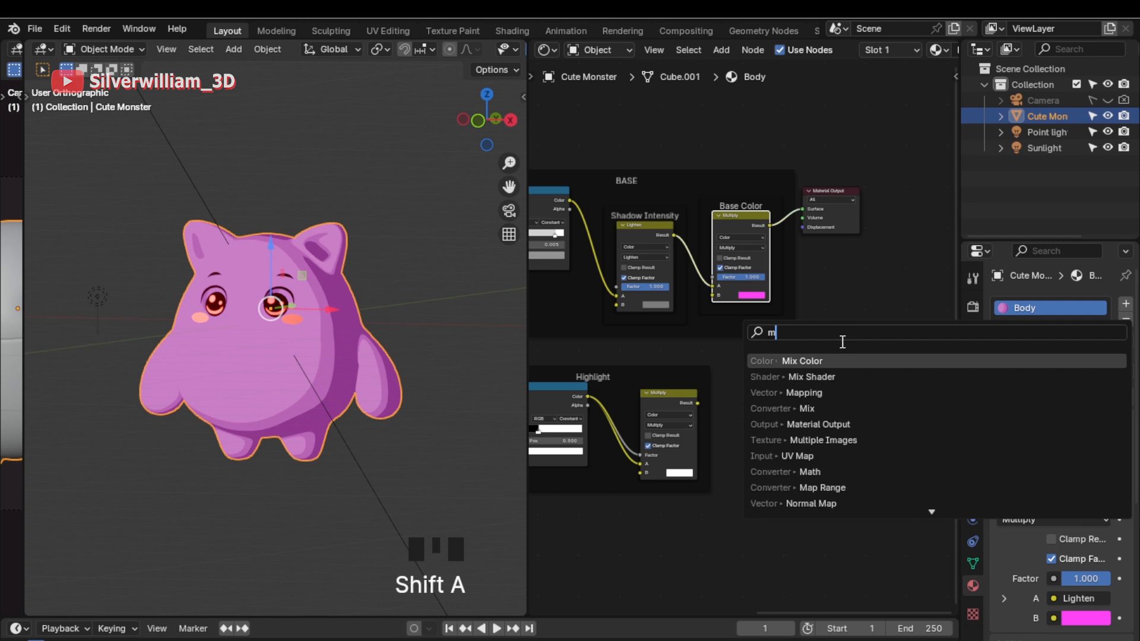
{"action": "left_click", "coordinate": [843, 360]}
{"action": "left_click", "coordinate": [825, 331]}
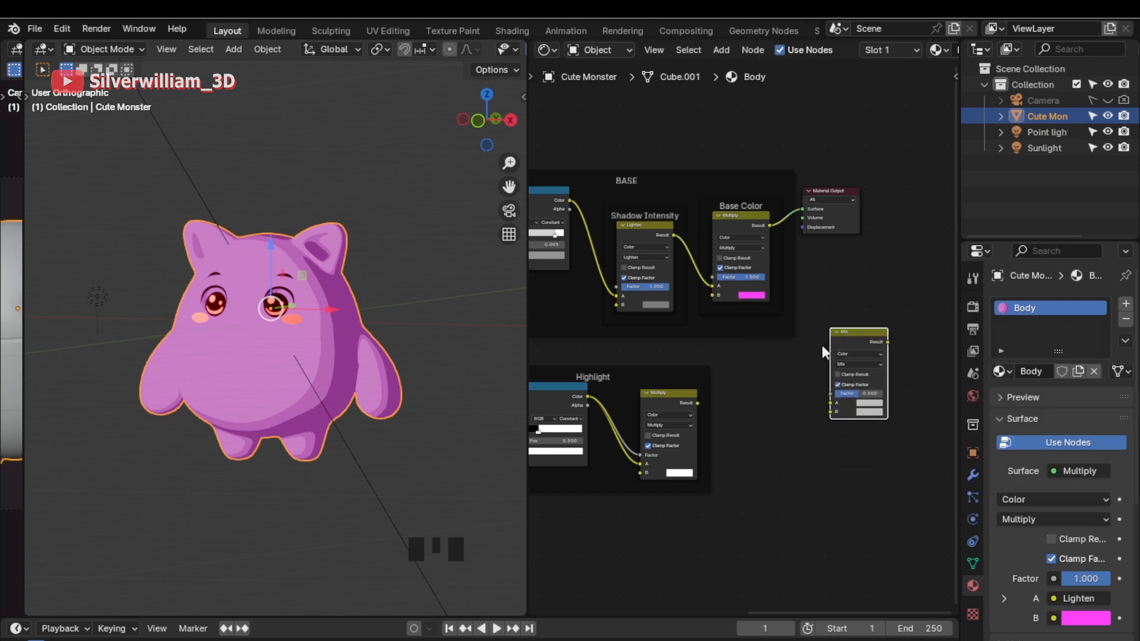
Step: Connect the Highlight Multiply Result to the new Mix node's B input and the Base Color Result to its A input
{"action": "middle_click_drag", "start_coordinate": [822, 345], "coordinate": [786, 417], "text": "ctrl"}
{"action": "left_click_drag", "start_coordinate": [655, 423], "coordinate": [845, 436]}
{"action": "middle_click_drag", "start_coordinate": [793, 141], "coordinate": [735, 194], "text": "shift"}
{"action": "left_click_drag", "start_coordinate": [703, 220], "coordinate": [819, 464]}
Step: Set the Mix node's blending mode to Add with a factor of 1.000 and link its Result to the Material Output
{"action": "left_click", "coordinate": [849, 421]}
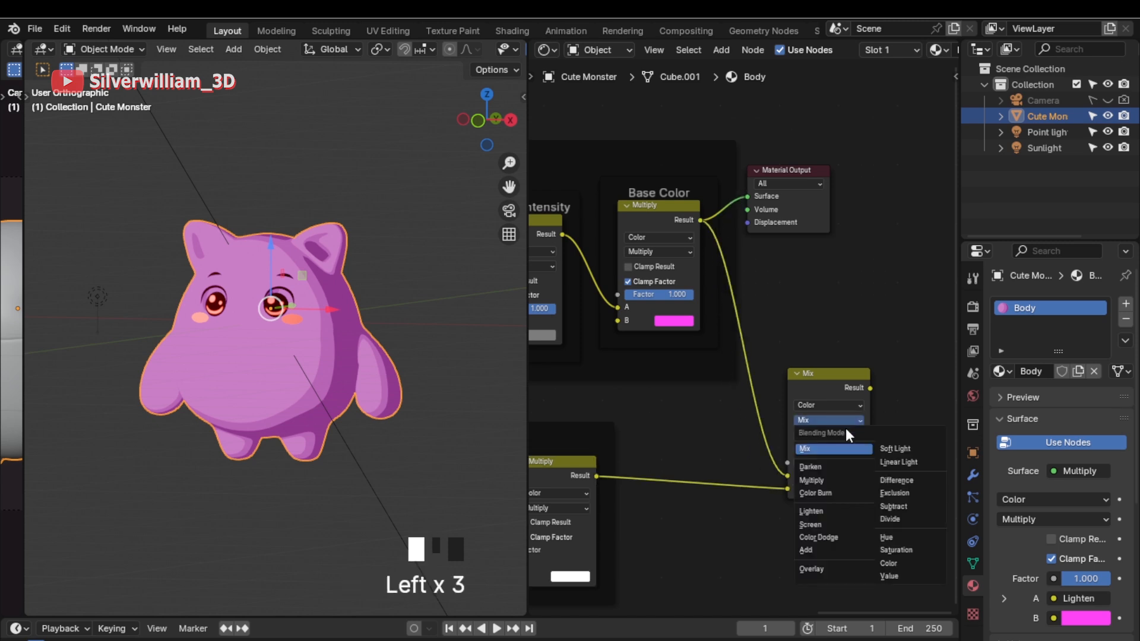
{"action": "left_click", "coordinate": [824, 550]}
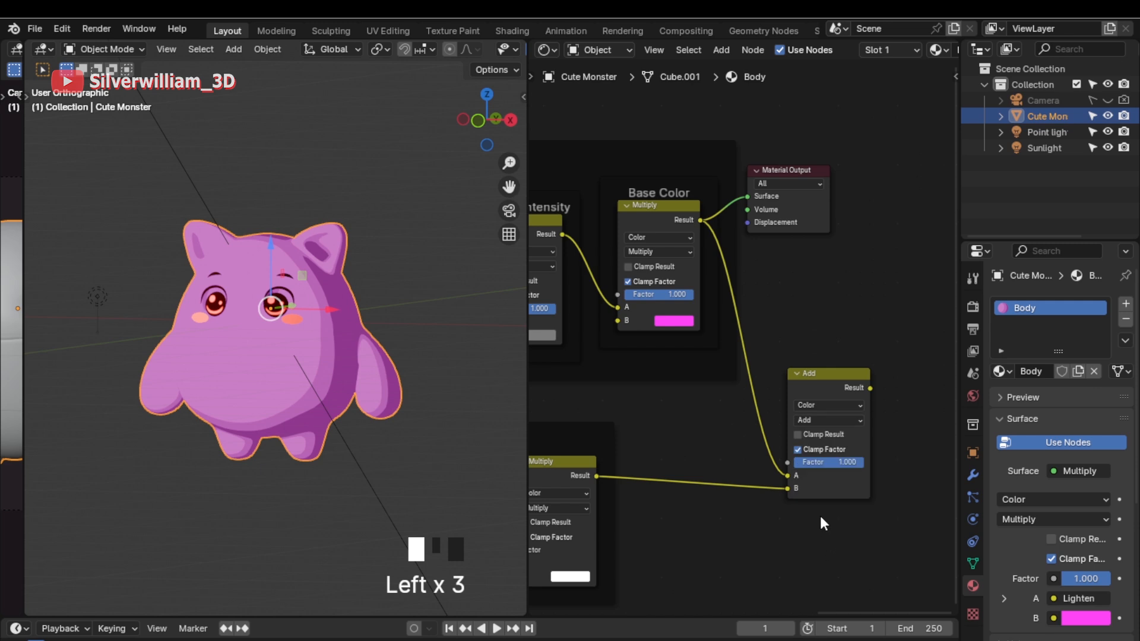
{"action": "left_click", "coordinate": [818, 390], "text": "ctrl+shift"}
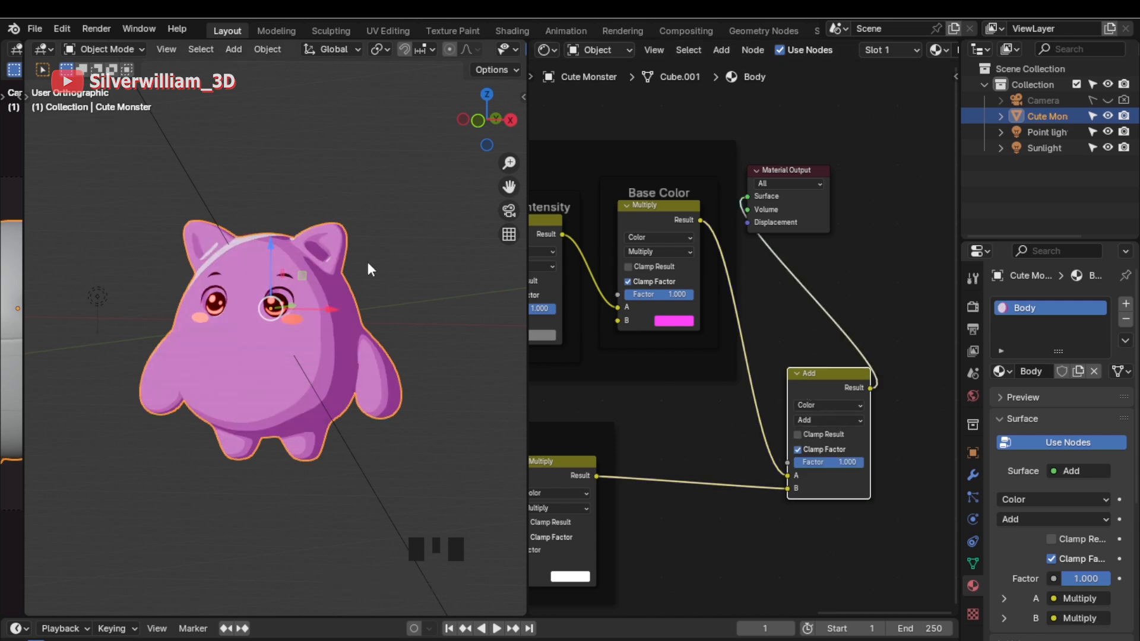
Step: Try rotating the Sunlight to test the combined highlight, and undo the rotation
{"action": "left_click", "coordinate": [1043, 148]}
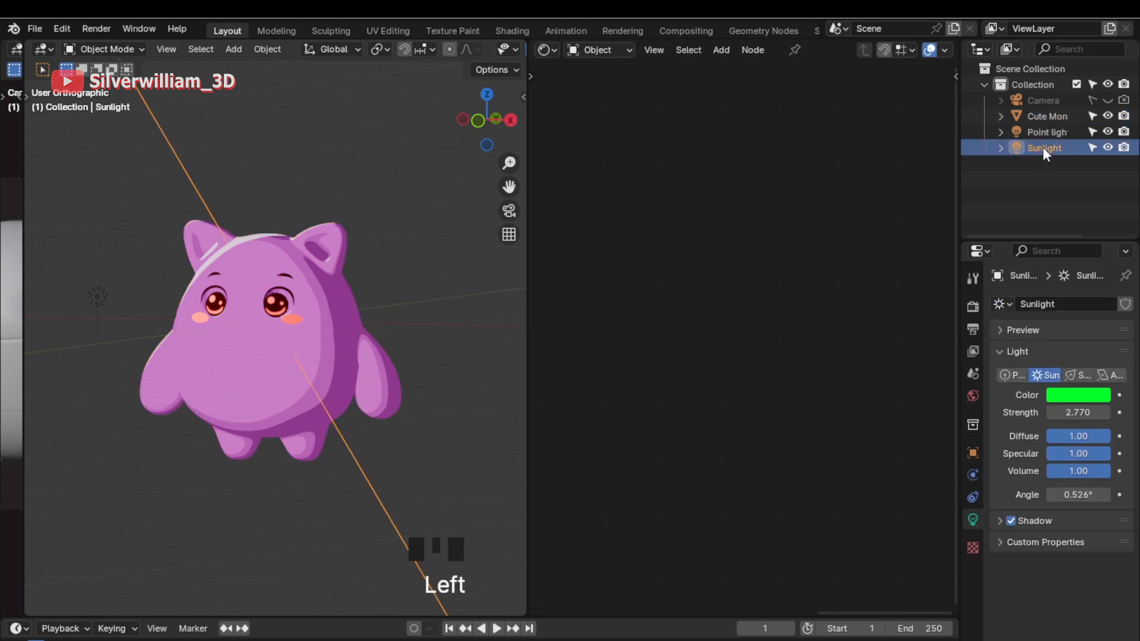
{"action": "key", "text": "r"}
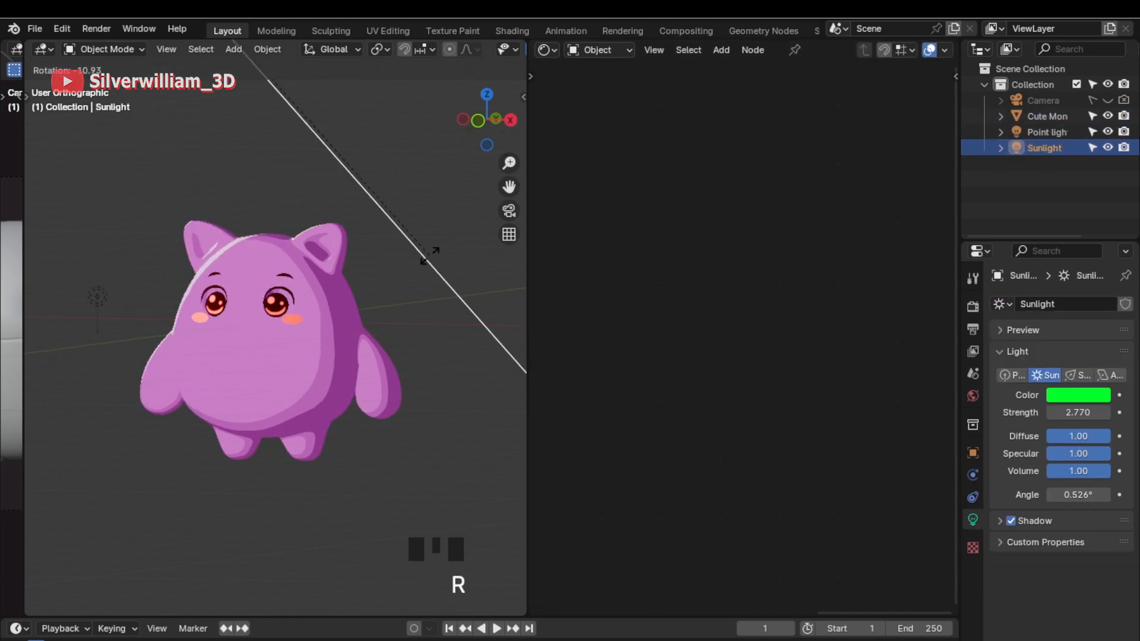
{"action": "left_click", "coordinate": [313, 345], "text": "ctrl"}
{"action": "key", "text": "ctrl+z"}
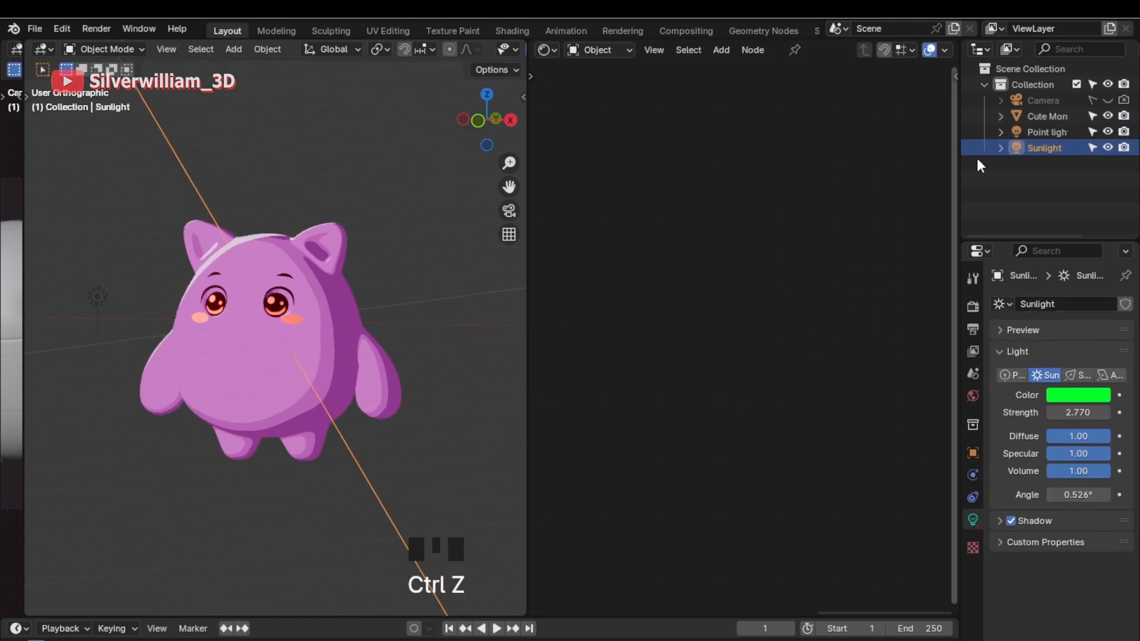
Step: Try moving the Point light with the combined shading, undo the move, and reselect the Cute Monster
{"action": "left_click", "coordinate": [1049, 131]}
{"action": "key", "text": "g"}
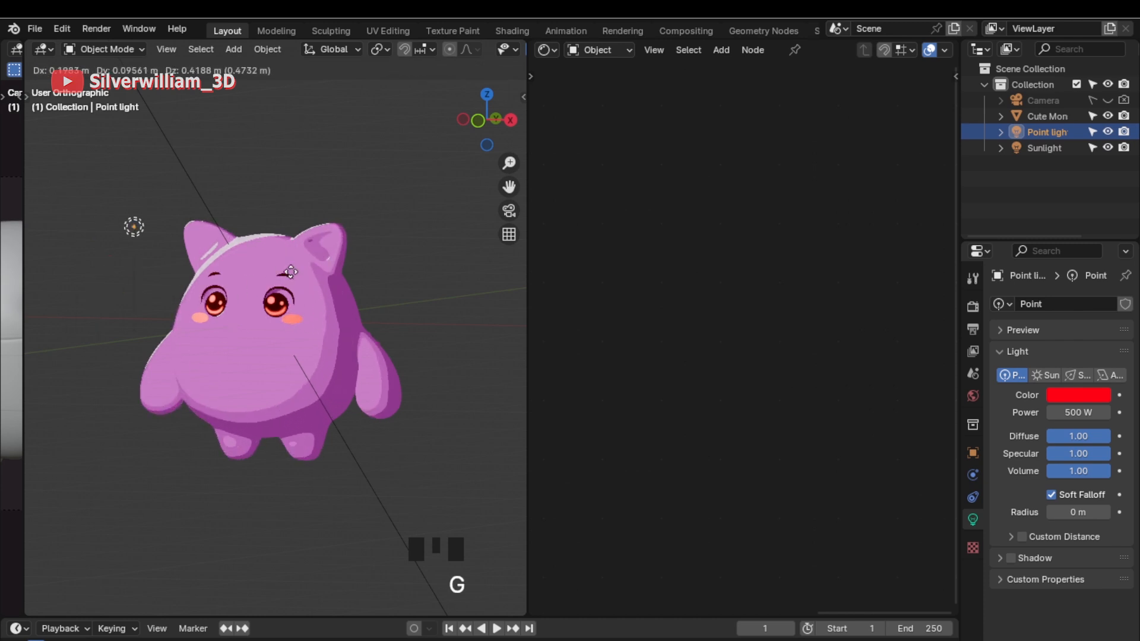
{"action": "left_click", "coordinate": [223, 361], "text": "ctrl"}
{"action": "key", "text": "ctrl+z"}
{"action": "left_click", "coordinate": [320, 349]}
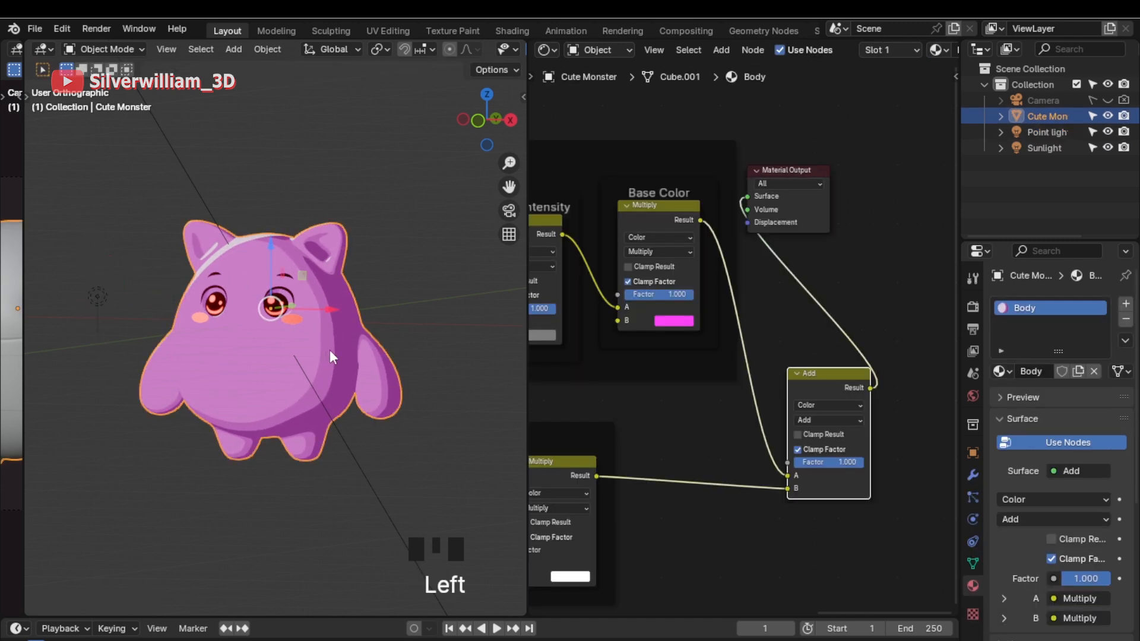
Step: Move the Material Output node to the far side of the Add node
{"action": "middle_click_drag", "start_coordinate": [819, 217], "coordinate": [678, 232], "text": "shift"}
{"action": "key", "text": "g"}
{"action": "left_click", "coordinate": [941, 440]}
Step: Enclose the Add node in a frame labeled Apply Highlight
{"action": "middle_click_drag", "start_coordinate": [695, 460], "coordinate": [766, 407], "text": "shift"}
{"action": "left_click_drag", "start_coordinate": [725, 448], "coordinate": [861, 273]}
{"action": "key", "text": "ctrl+j"}
{"action": "key", "text": "n"}
{"action": "left_click", "coordinate": [869, 116]}
{"action": "type", "text": "Apply Highlight"}
{"action": "key", "text": "Return"}
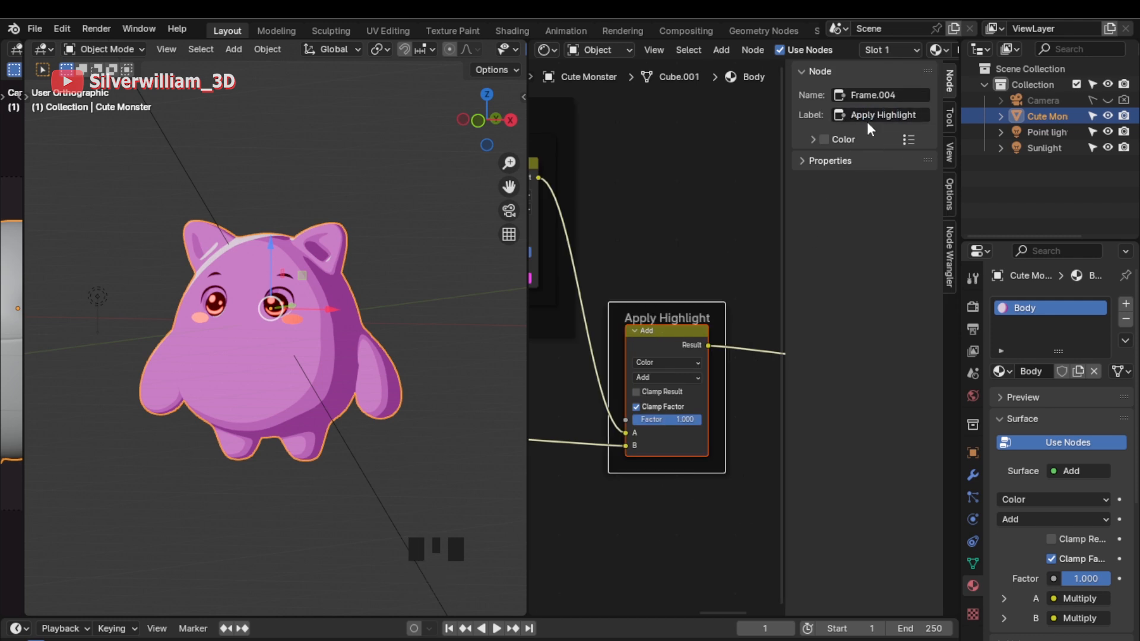
Step: Check the light settings of the Sunlight and the Point light, and reselect the Cute Monster
{"action": "left_click", "coordinate": [1043, 129]}
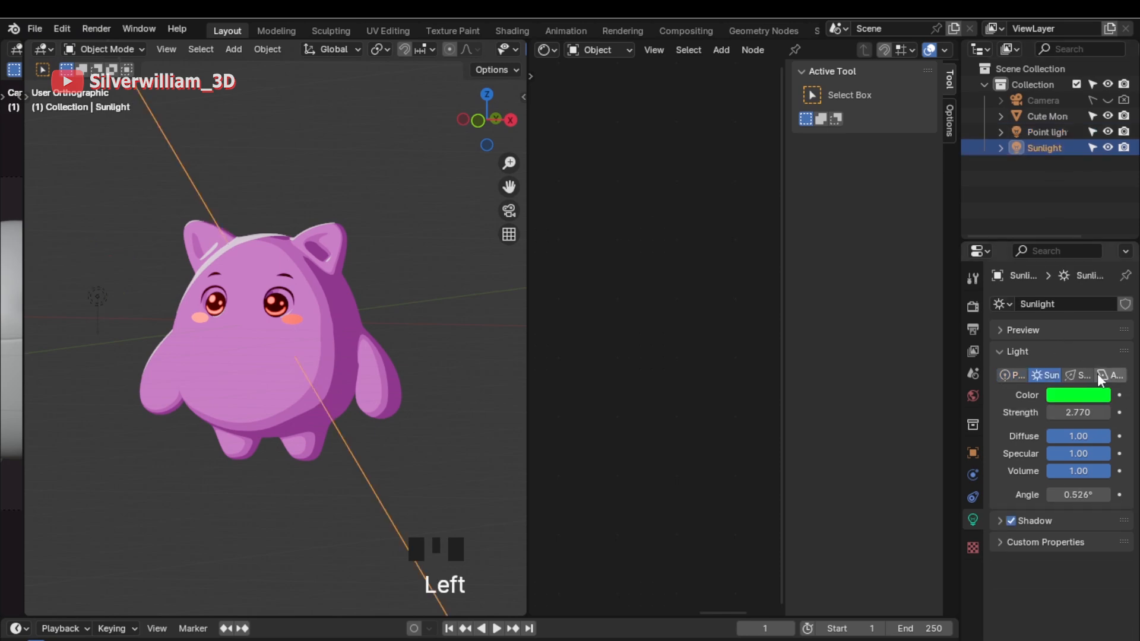
{"action": "left_click", "coordinate": [1047, 134]}
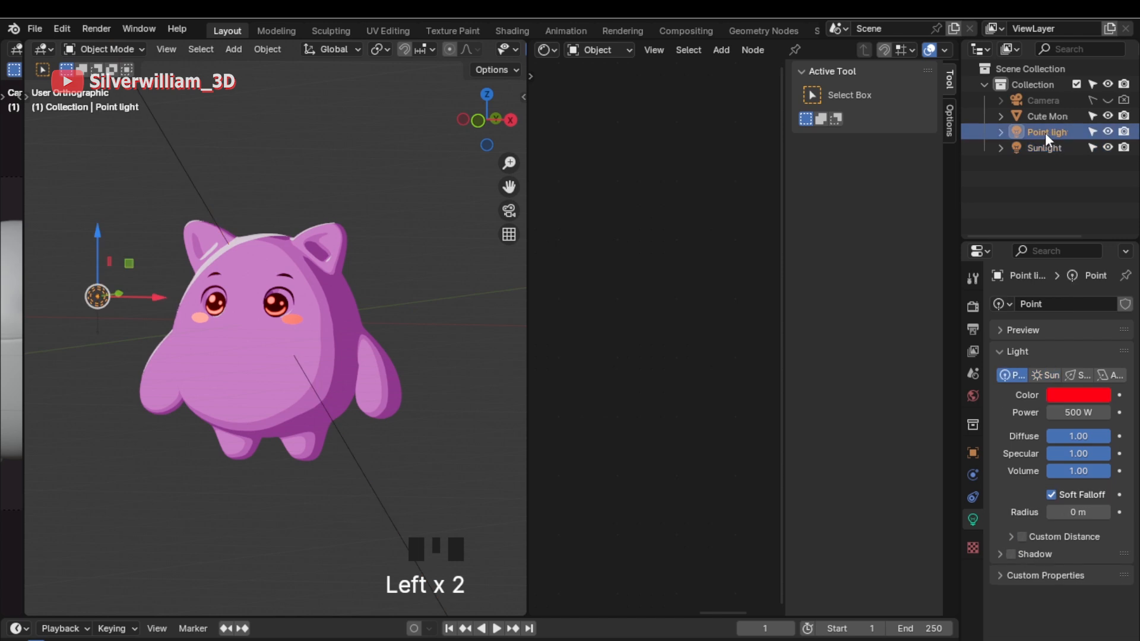
{"action": "key", "text": "n"}
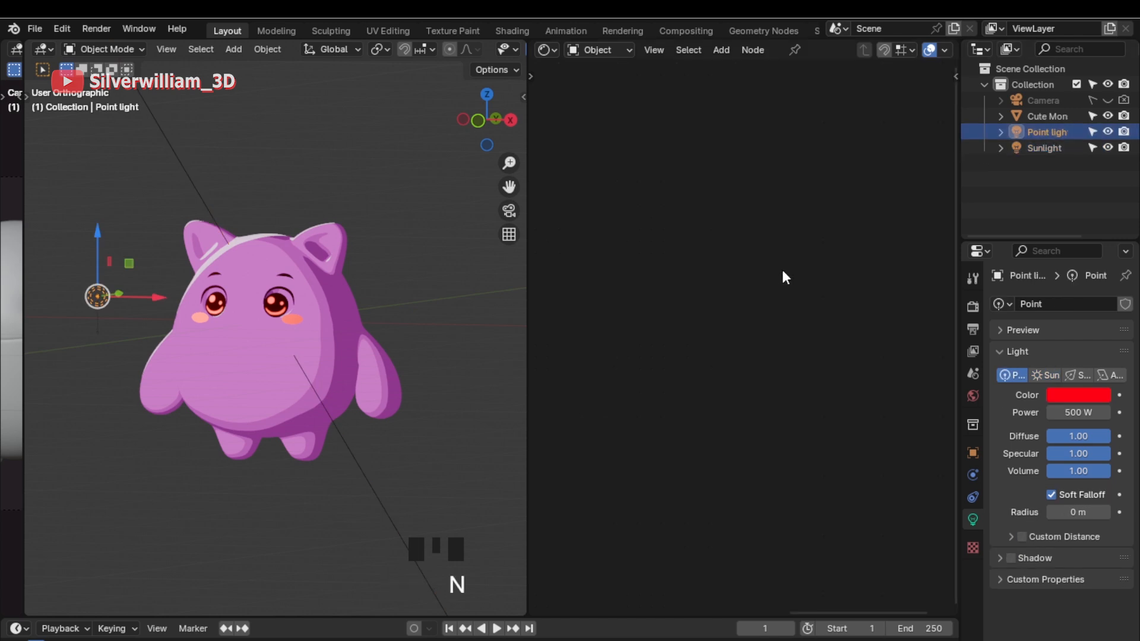
{"action": "left_click", "coordinate": [352, 350]}
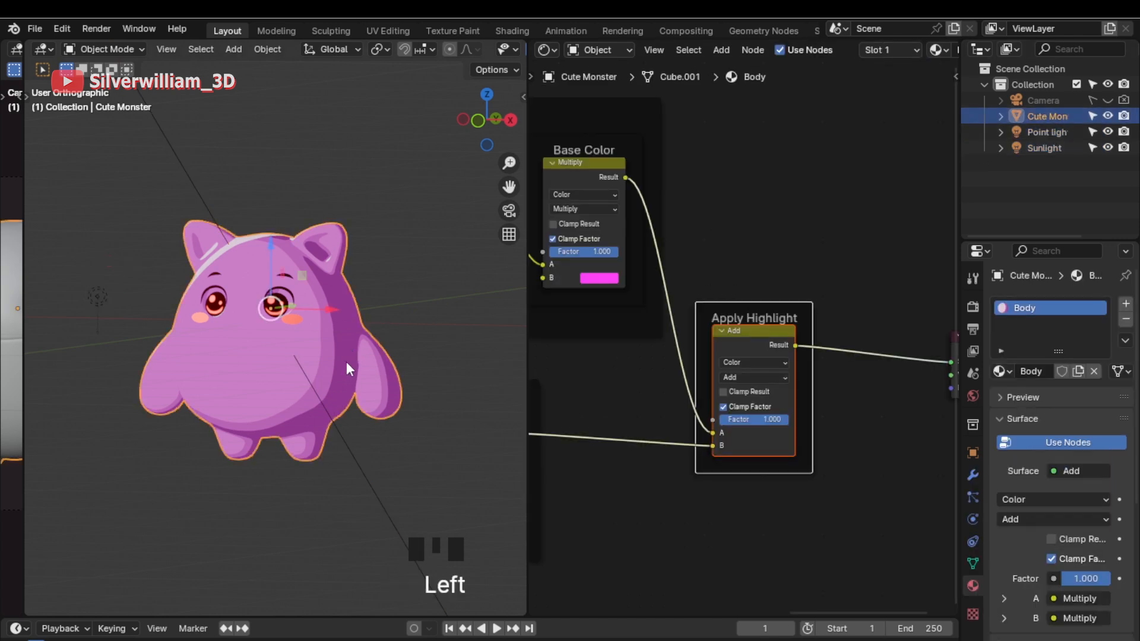
Step: Move the Material Output node farther from the Apply Highlight frame
{"action": "middle_click_drag", "start_coordinate": [829, 427], "coordinate": [613, 394], "text": "shift"}
{"action": "left_click_drag", "start_coordinate": [664, 265], "coordinate": [807, 403]}
{"action": "key", "text": "g"}
{"action": "left_click", "coordinate": [930, 396]}
Step: Add a color Mix node between the Apply Highlight frame and the Material Output node
{"action": "key", "text": "shift+a"}
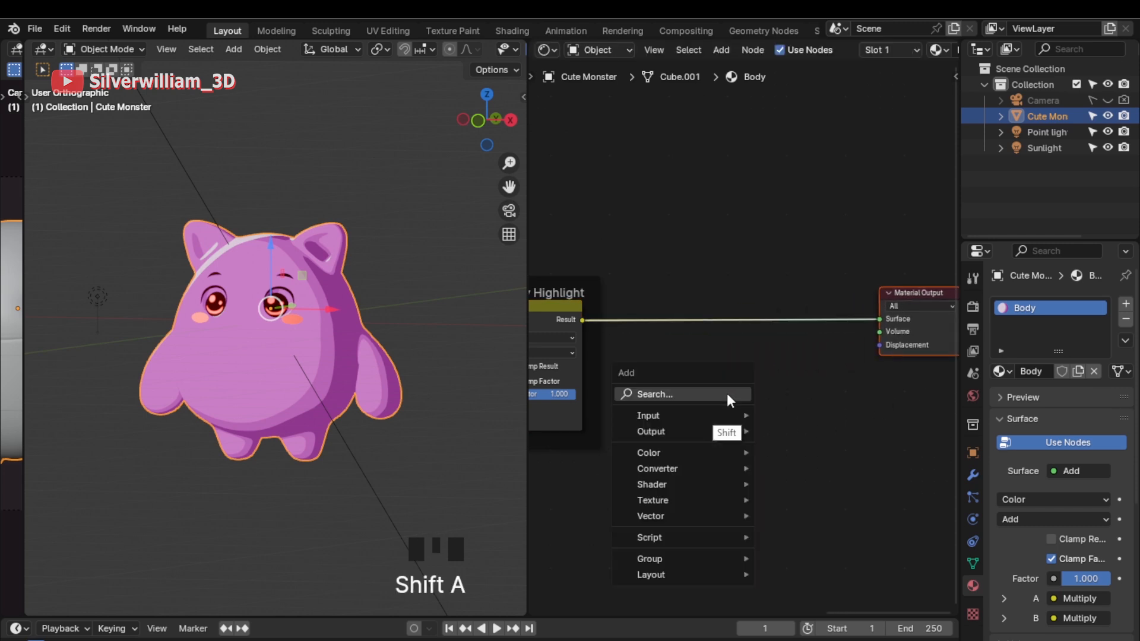
{"action": "left_click", "coordinate": [726, 393]}
{"action": "type", "text": "mix"}
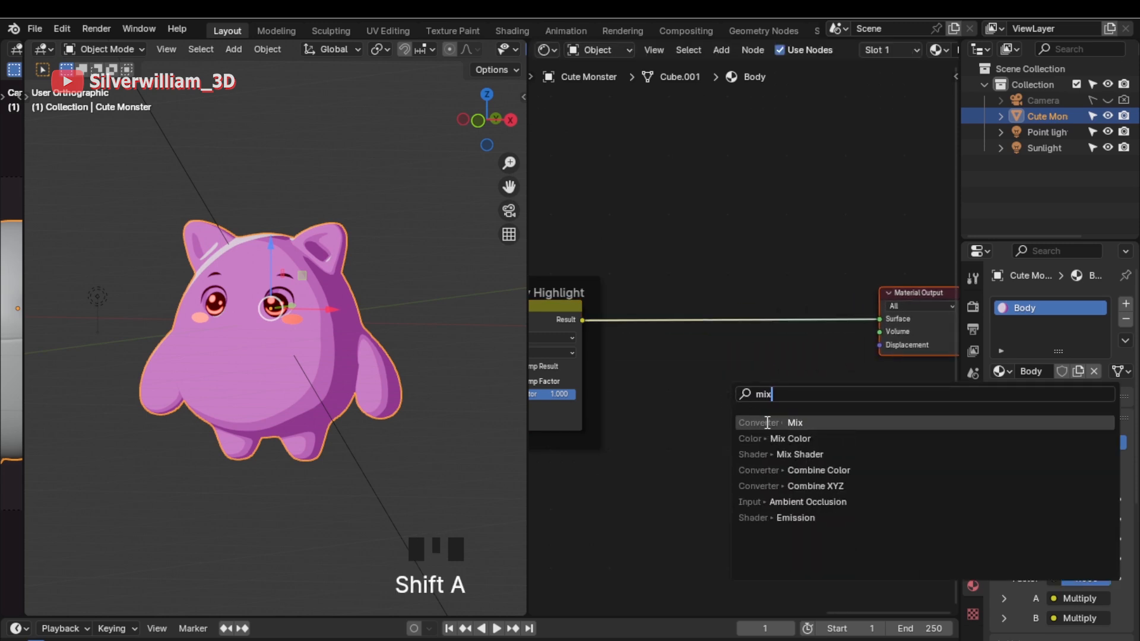
{"action": "key", "text": "Return"}
{"action": "left_click", "coordinate": [710, 367]}
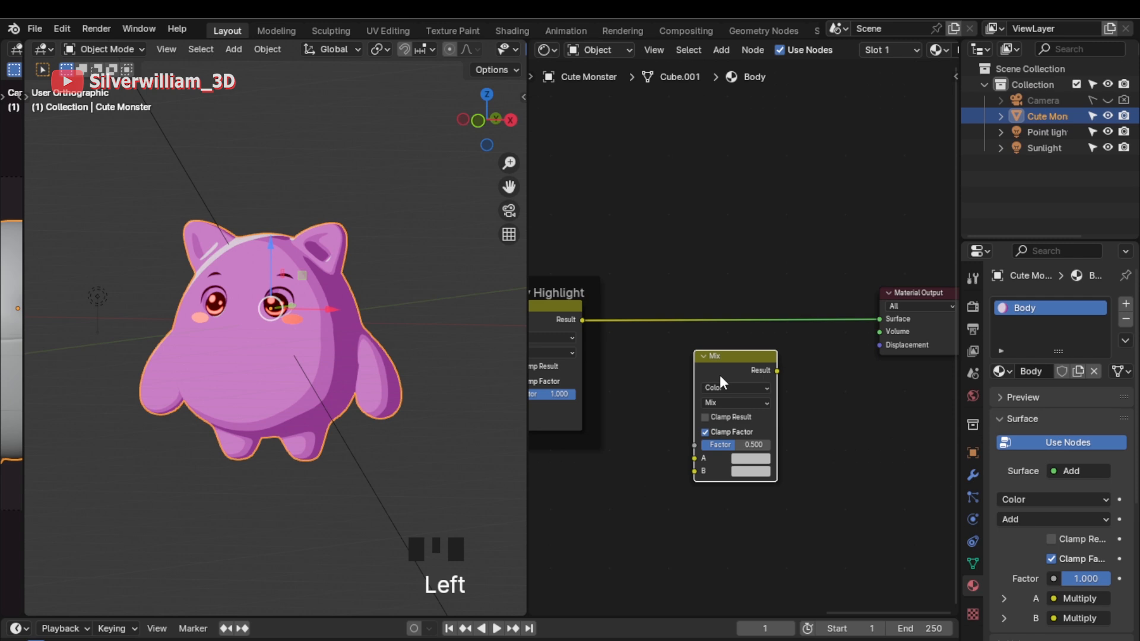
Step: Enclose the new Mix node in a frame labeled Lightcolor
{"action": "key", "text": "ctrl+j"}
{"action": "key", "text": "n"}
{"action": "left_click", "coordinate": [859, 116]}
{"action": "type", "text": "Lightcolor"}
{"action": "key", "text": "Return"}
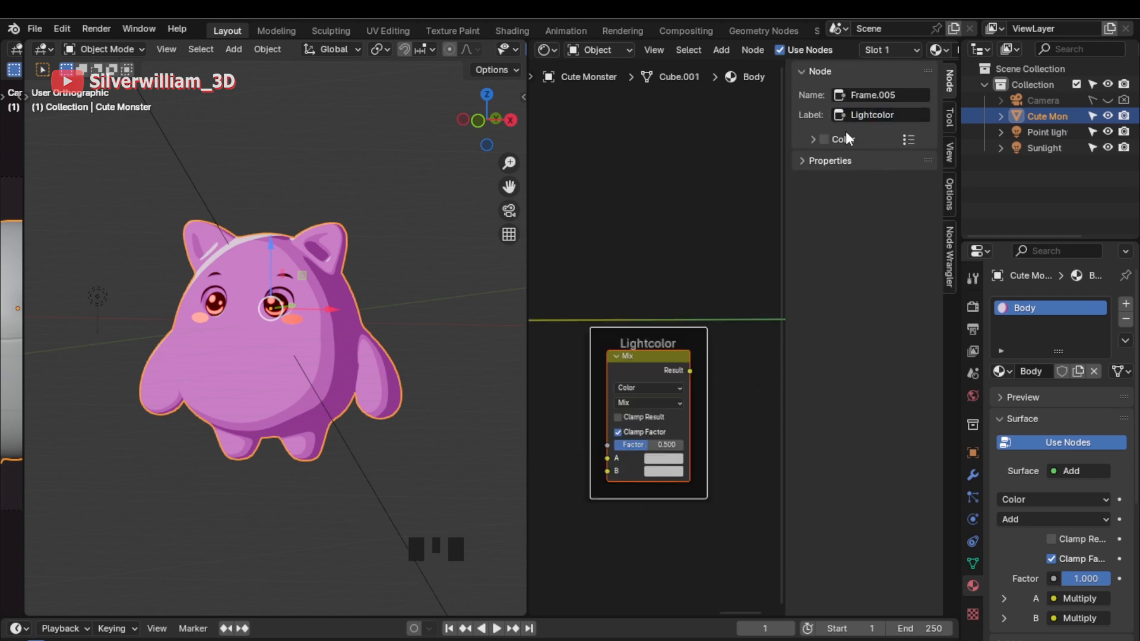
{"action": "key", "text": "n"}
Step: Wire the Lightcolor node between the Apply Highlight result and the Material Output surface, and set it to Multiply with factor 1.000
{"action": "left_click_drag", "start_coordinate": [582, 320], "coordinate": [694, 458]}
{"action": "left_click", "coordinate": [778, 371]}
{"action": "left_click_drag", "start_coordinate": [777, 371], "coordinate": [880, 319]}
{"action": "left_click", "coordinate": [765, 403]}
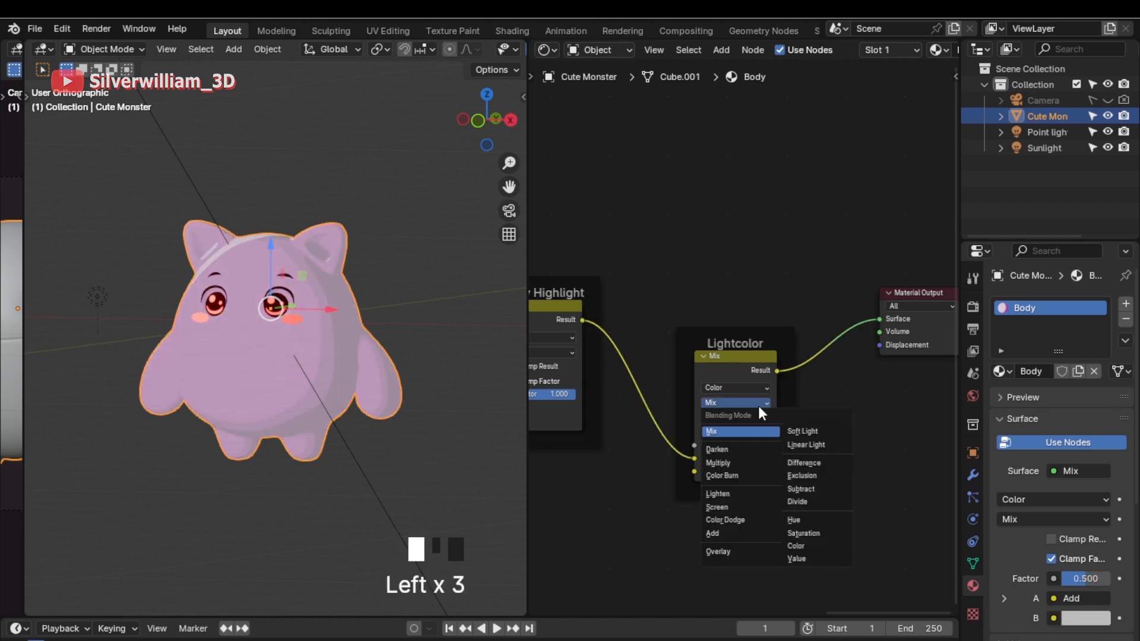
{"action": "left_click", "coordinate": [742, 460]}
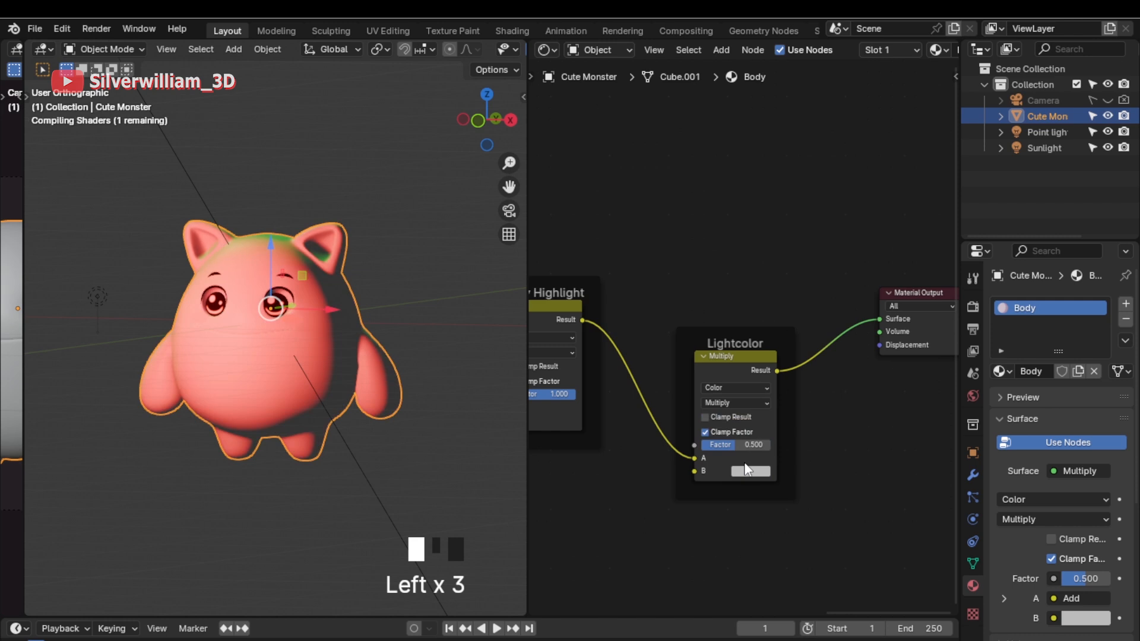
{"action": "left_click_drag", "start_coordinate": [732, 445], "coordinate": [729, 444]}
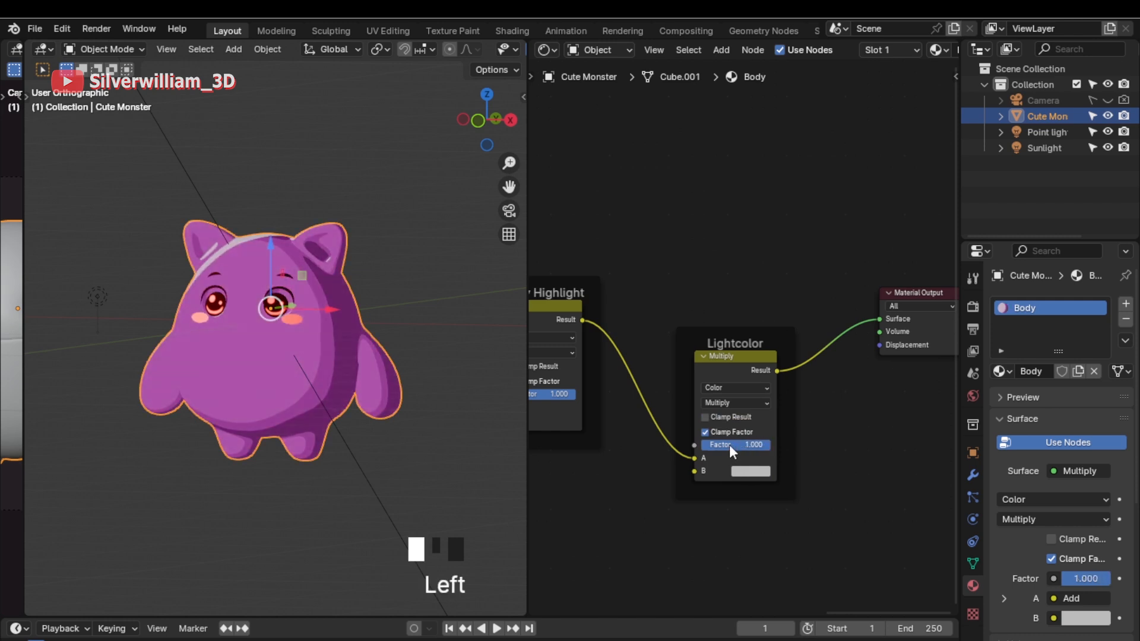
Step: Try a pale pink tint for the Lightcolor node's B color and set it to pure white
{"action": "left_click", "coordinate": [761, 471]}
{"action": "left_click_drag", "start_coordinate": [848, 315], "coordinate": [849, 287]}
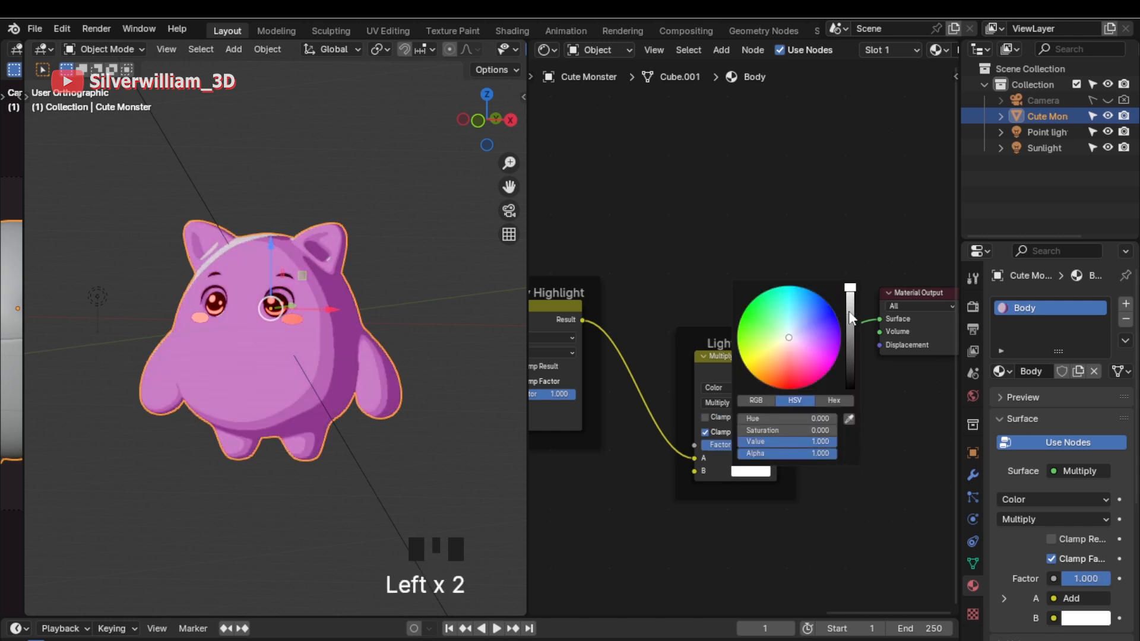
{"action": "mouse_move", "coordinate": [789, 341]}
{"action": "left_mouse_down"}
{"action": "mouse_move", "coordinate": [789, 389]}
{"action": "mouse_move", "coordinate": [810, 290]}
{"action": "mouse_move", "coordinate": [789, 386]}
{"action": "mouse_move", "coordinate": [810, 291]}
{"action": "mouse_move", "coordinate": [789, 386]}
{"action": "mouse_move", "coordinate": [793, 341]}
{"action": "left_mouse_up"}
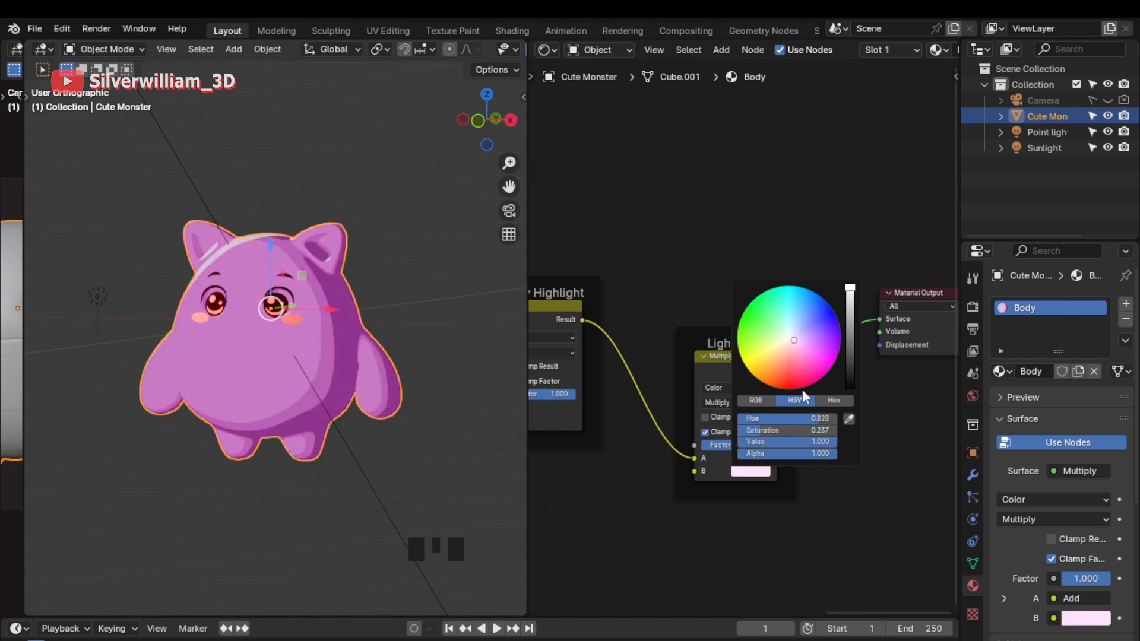
{"action": "left_click_drag", "start_coordinate": [773, 431], "coordinate": [774, 430]}
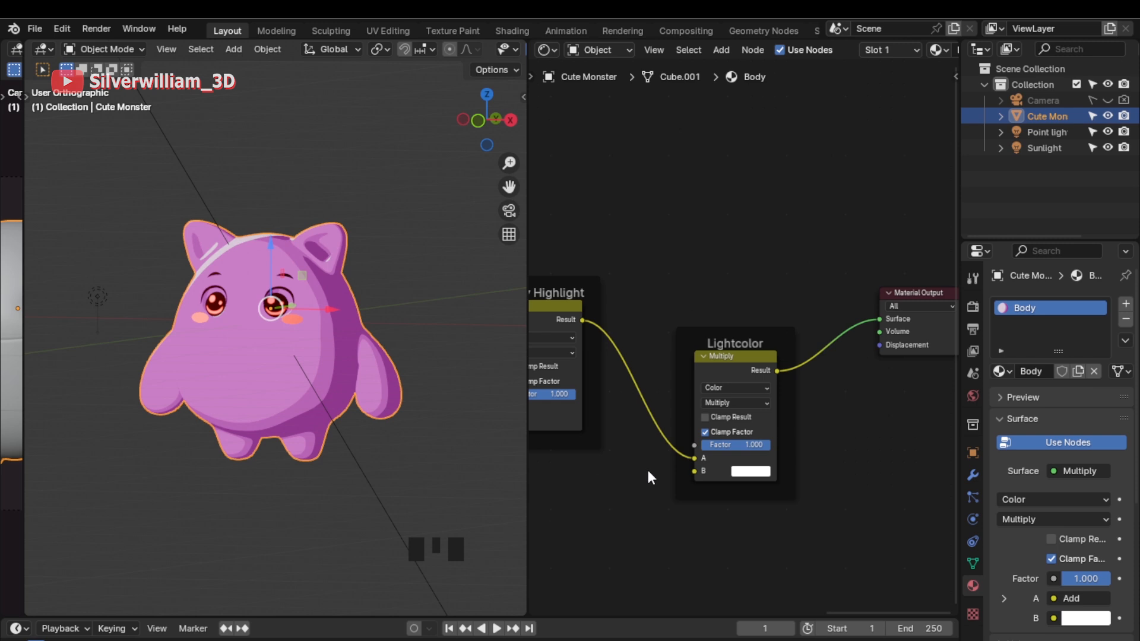
Step: Select the monster's eyeballs and add an Emission node to their Eyeball material
{"action": "middle_click_drag", "start_coordinate": [299, 316], "coordinate": [323, 347], "text": "shift"}
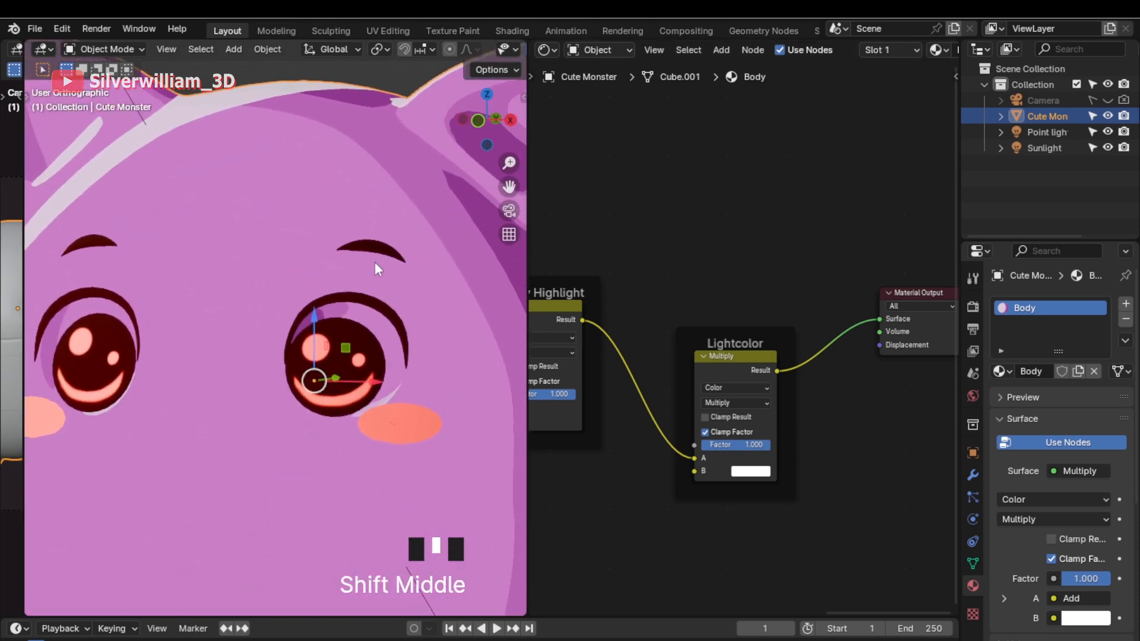
{"action": "left_click", "coordinate": [1042, 136]}
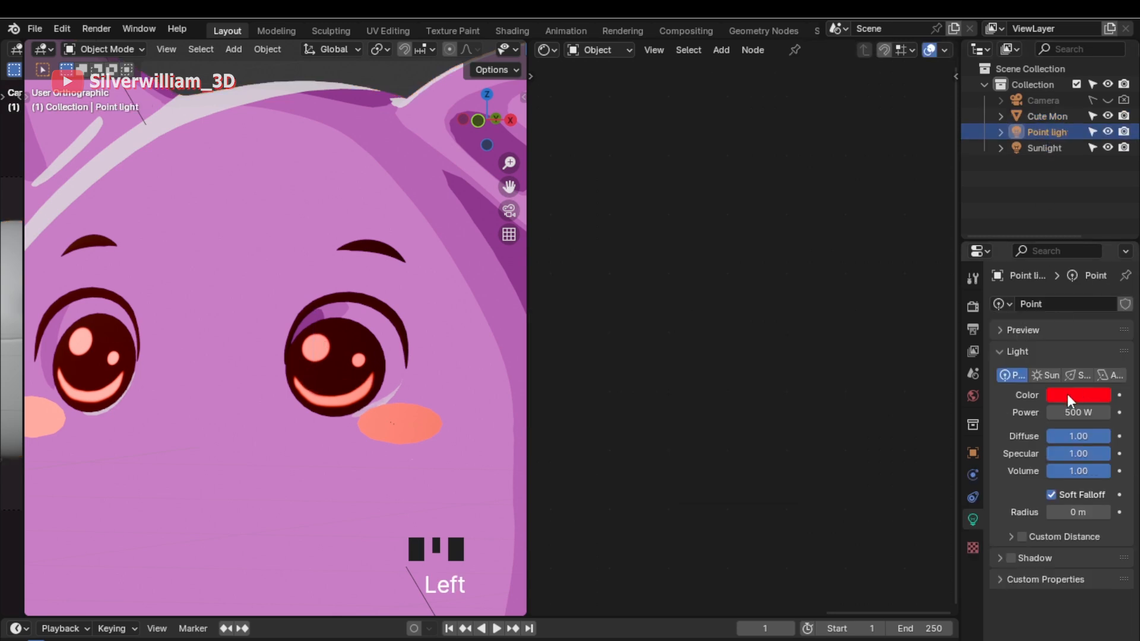
{"action": "left_click", "coordinate": [352, 365]}
{"action": "middle_click_drag", "start_coordinate": [795, 481], "coordinate": [692, 266], "text": "ctrl"}
{"action": "middle_click_drag", "start_coordinate": [628, 402], "coordinate": [793, 330], "text": "shift"}
{"action": "middle_click_drag", "start_coordinate": [727, 336], "coordinate": [764, 539], "text": "ctrl"}
{"action": "middle_click_drag", "start_coordinate": [729, 478], "coordinate": [721, 493], "text": "shift"}
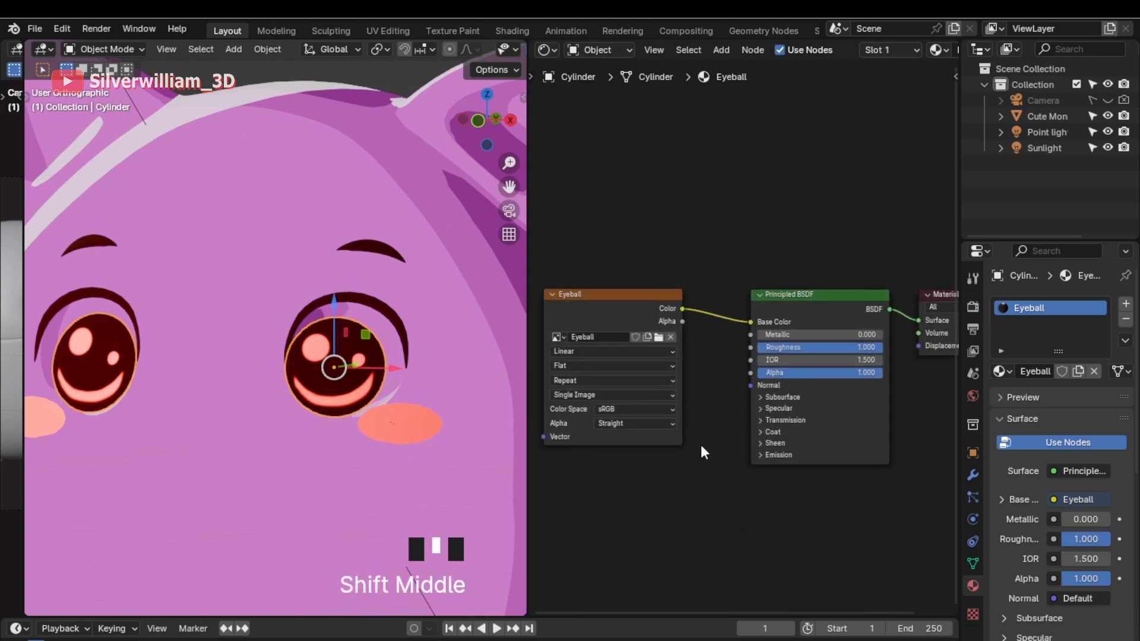
{"action": "key", "text": "shift+a"}
{"action": "left_click", "coordinate": [717, 228]}
{"action": "type", "text": "emi"}
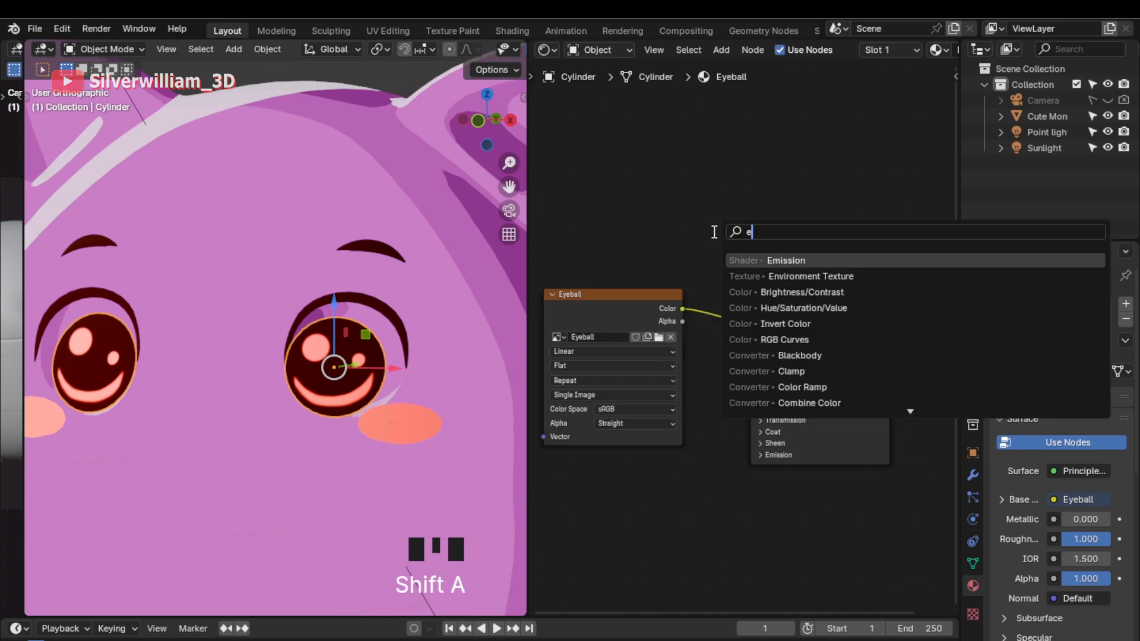
{"action": "left_click", "coordinate": [770, 260]}
{"action": "left_click", "coordinate": [725, 225]}
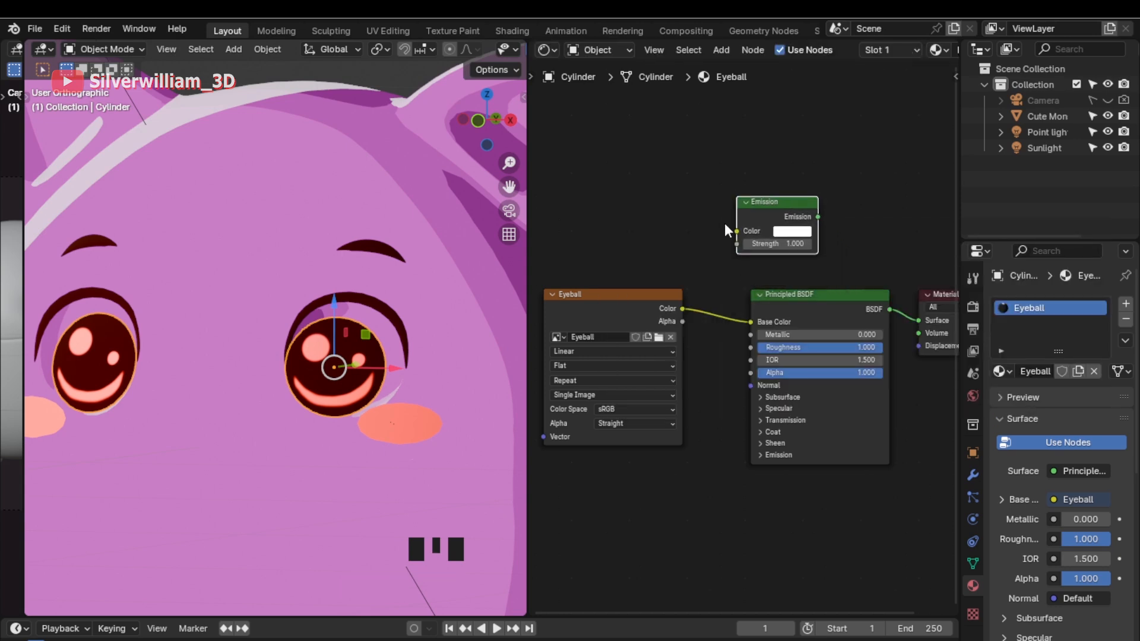
Step: Replace the Eyeball material's Principled BSDF with the Emission node, fed by the Eyeball image color and connected to the output surface
{"action": "left_click_drag", "start_coordinate": [682, 308], "coordinate": [737, 231]}
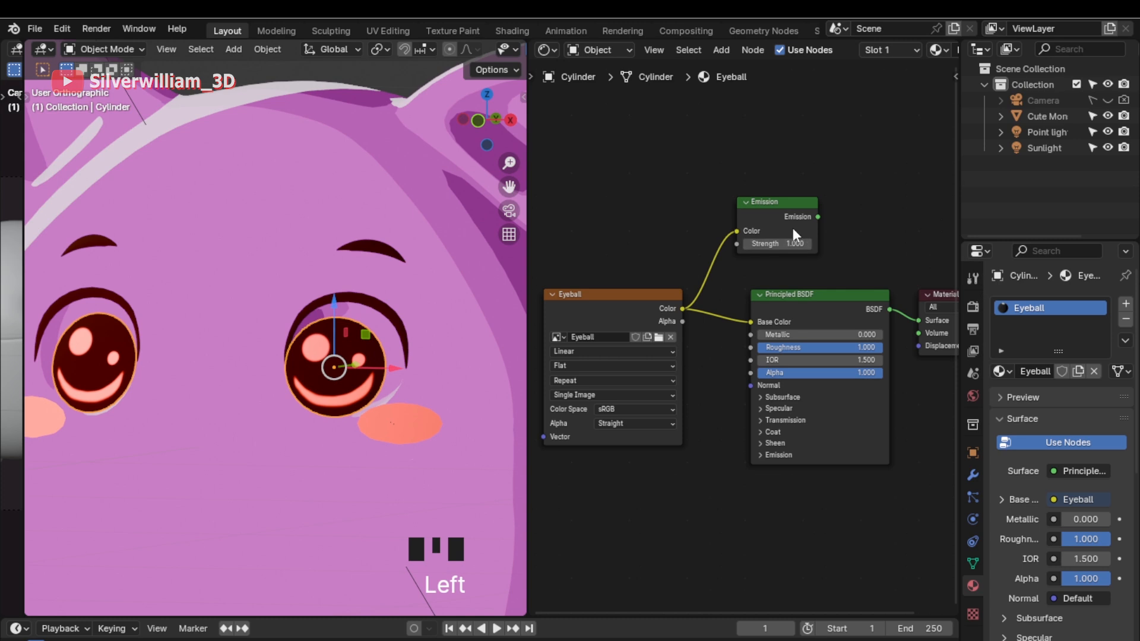
{"action": "left_click_drag", "start_coordinate": [818, 217], "coordinate": [919, 321]}
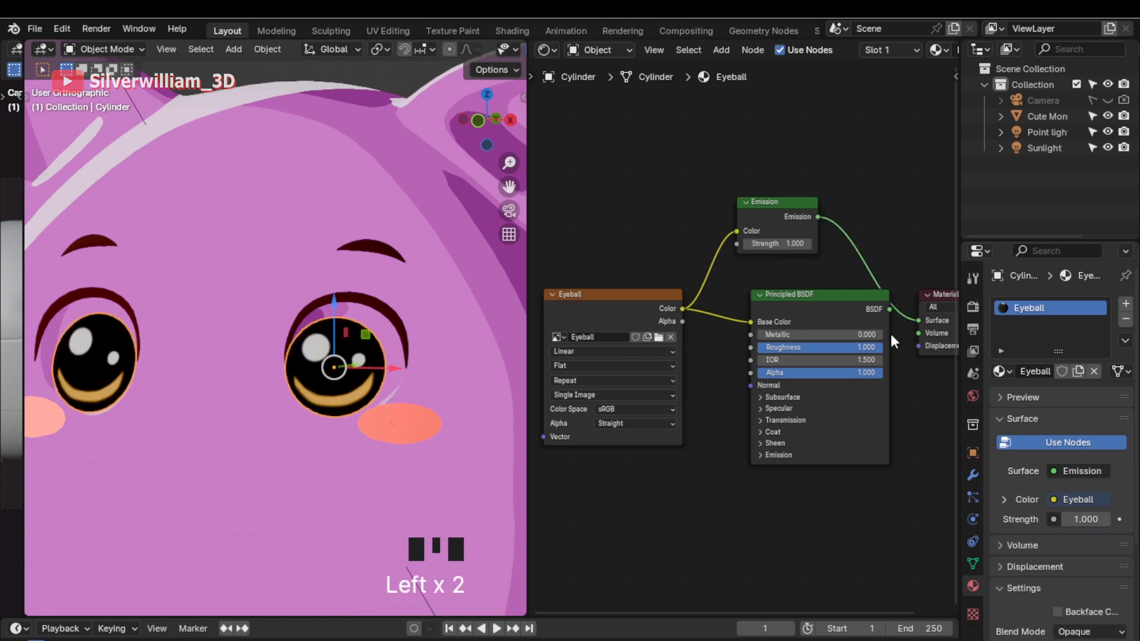
{"action": "left_click", "coordinate": [811, 312]}
{"action": "key", "text": "x"}
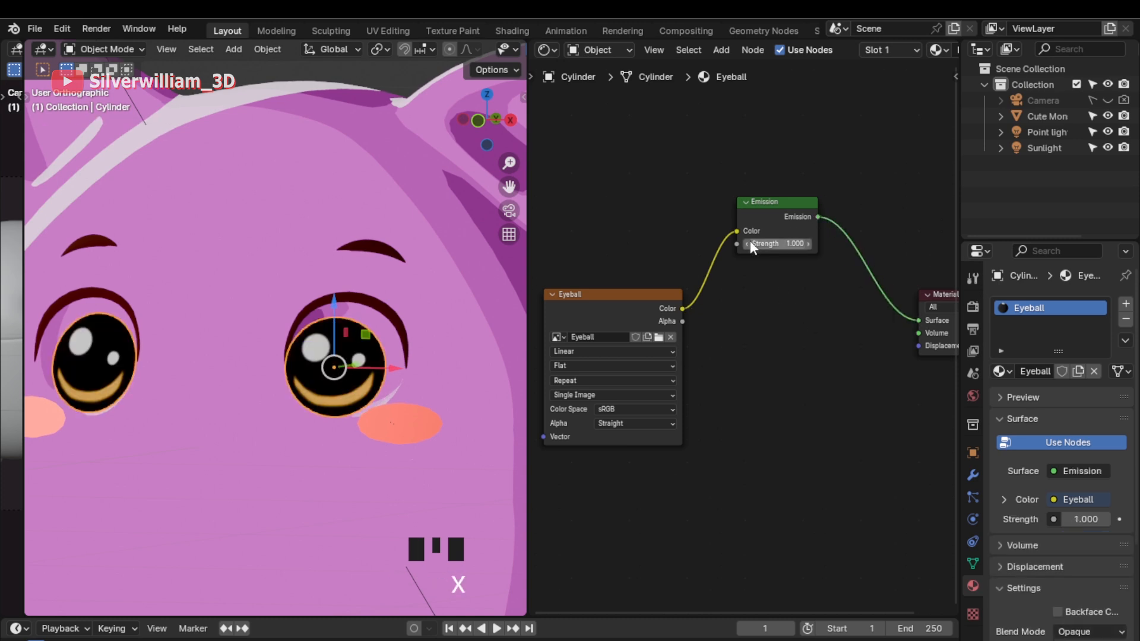
{"action": "left_click", "coordinate": [766, 226]}
{"action": "key", "text": "g"}
{"action": "left_click", "coordinate": [786, 302]}
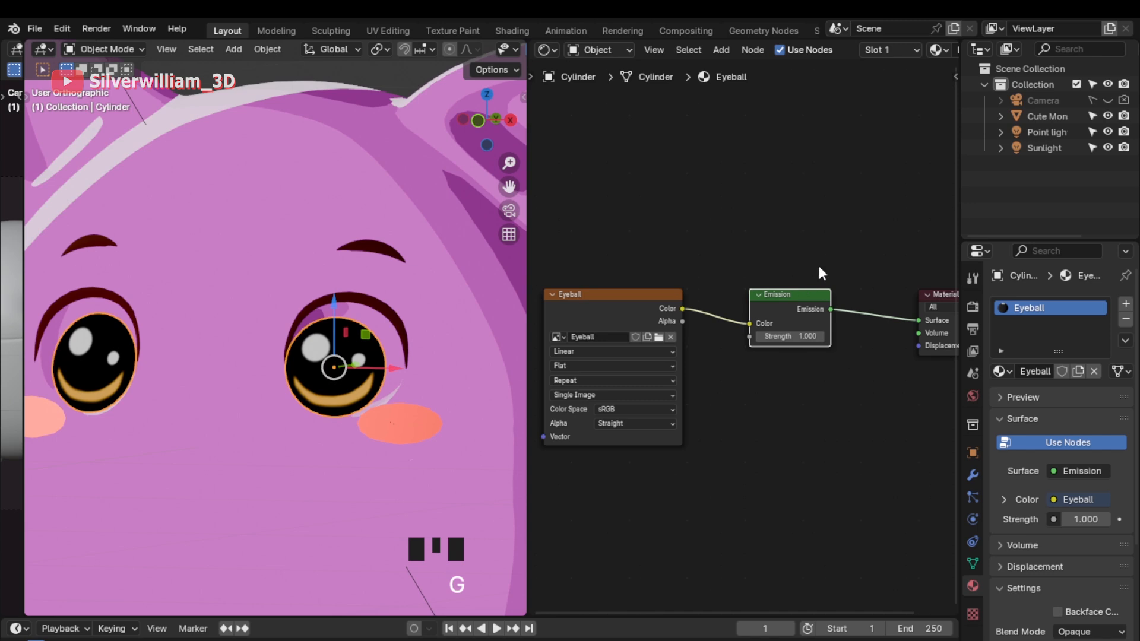
Step: Try moving the Point light to test the eyeballs' emissive shading
{"action": "left_click", "coordinate": [1040, 148]}
{"action": "left_click", "coordinate": [1046, 132]}
{"action": "middle_click_drag", "start_coordinate": [336, 380], "coordinate": [425, 404], "text": "ctrl"}
{"action": "key", "text": "g"}
{"action": "left_click", "coordinate": [251, 387]}
Step: Select the cheeks, add an Emission node to their Pink material, and connect it to the output surface
{"action": "left_click", "coordinate": [425, 402]}
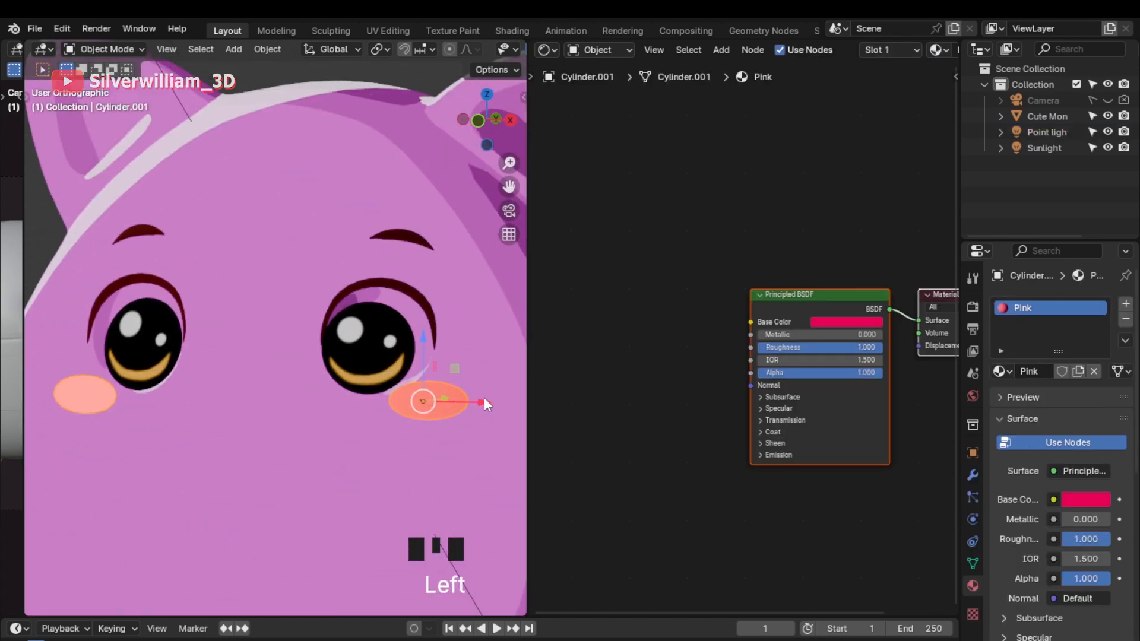
{"action": "key", "text": "shift+a"}
{"action": "type", "text": "emi"}
{"action": "key", "text": "Return"}
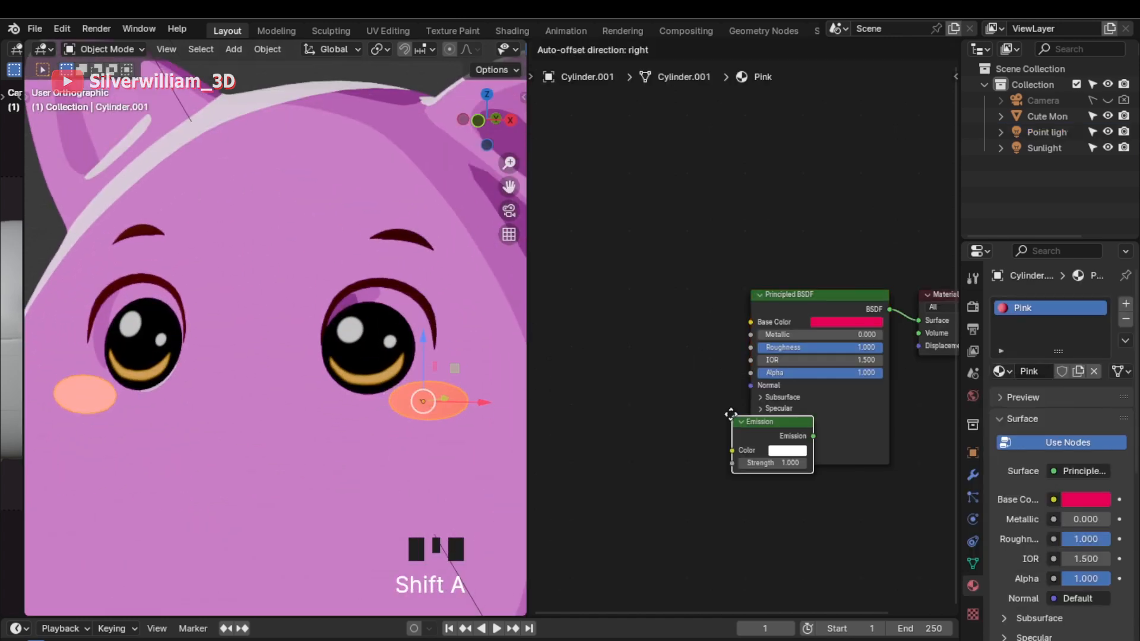
{"action": "left_click", "coordinate": [792, 203]}
{"action": "left_click_drag", "start_coordinate": [874, 223], "coordinate": [918, 321]}
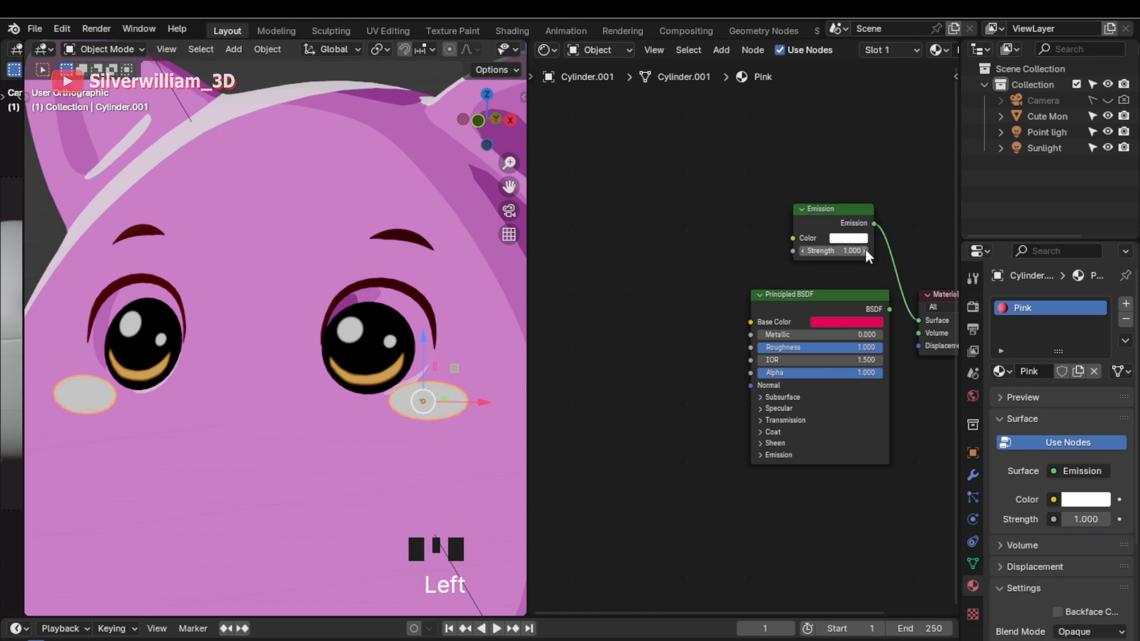
Step: Sample the Principled BSDF's base color into the Pink material's Emission color
{"action": "left_click", "coordinate": [858, 237]}
{"action": "left_click", "coordinate": [945, 185]}
{"action": "left_click", "coordinate": [843, 323]}
Step: Delete the Pink material's Principled BSDF and move the Emission node into its place
{"action": "left_click", "coordinate": [768, 311]}
{"action": "key", "text": "x"}
{"action": "left_click", "coordinate": [843, 256]}
{"action": "key", "text": "g"}
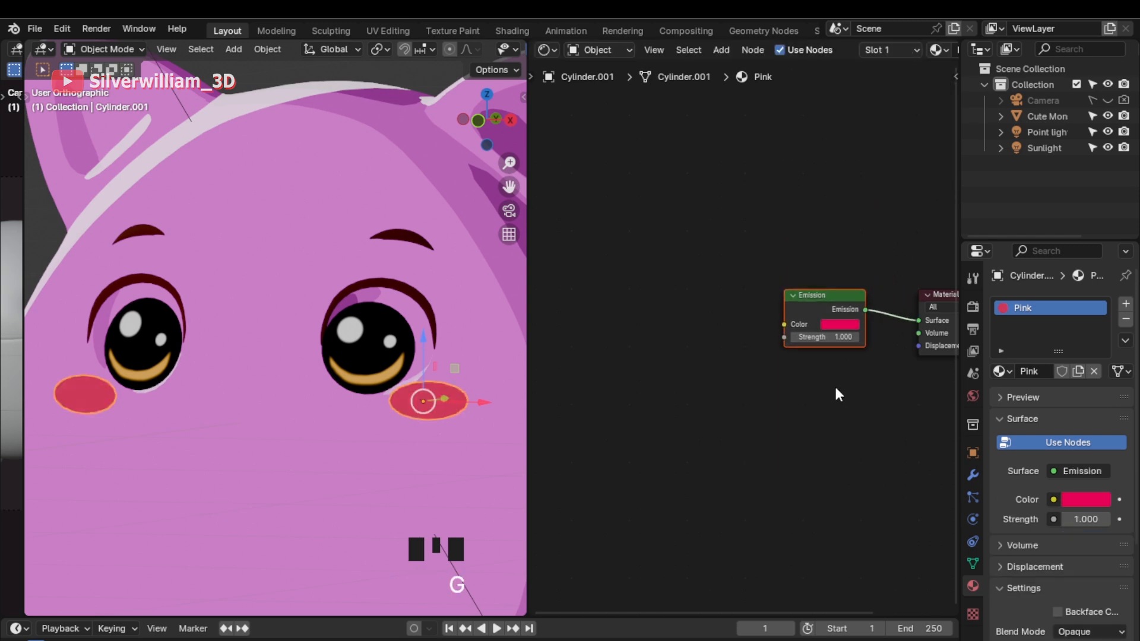
{"action": "left_click", "coordinate": [835, 394]}
Step: Select the eyebrows, add an Emission node to the Black Eyelashed material, and connect it to the output surface
{"action": "left_click", "coordinate": [416, 243]}
{"action": "key", "text": "shift+a"}
{"action": "type", "text": "emi"}
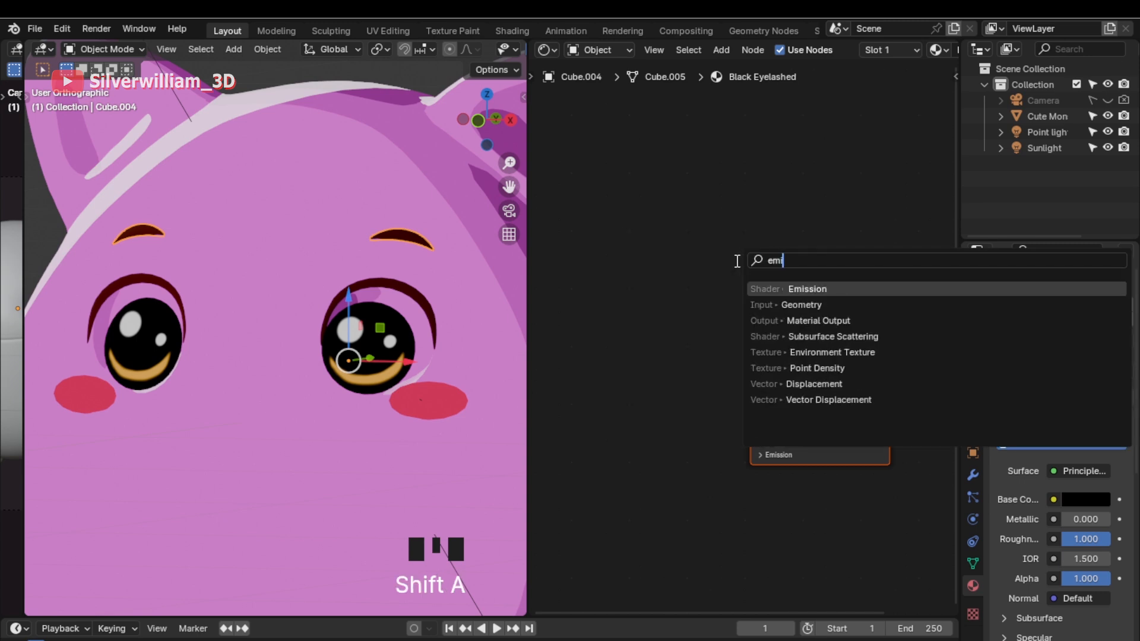
{"action": "key", "text": "Return"}
{"action": "left_click", "coordinate": [831, 205]}
{"action": "left_click_drag", "start_coordinate": [859, 214], "coordinate": [919, 320]}
Step: Delete the Principled BSDF from the Black Eyelashed material and move the Emission node into its place
{"action": "left_click", "coordinate": [843, 298]}
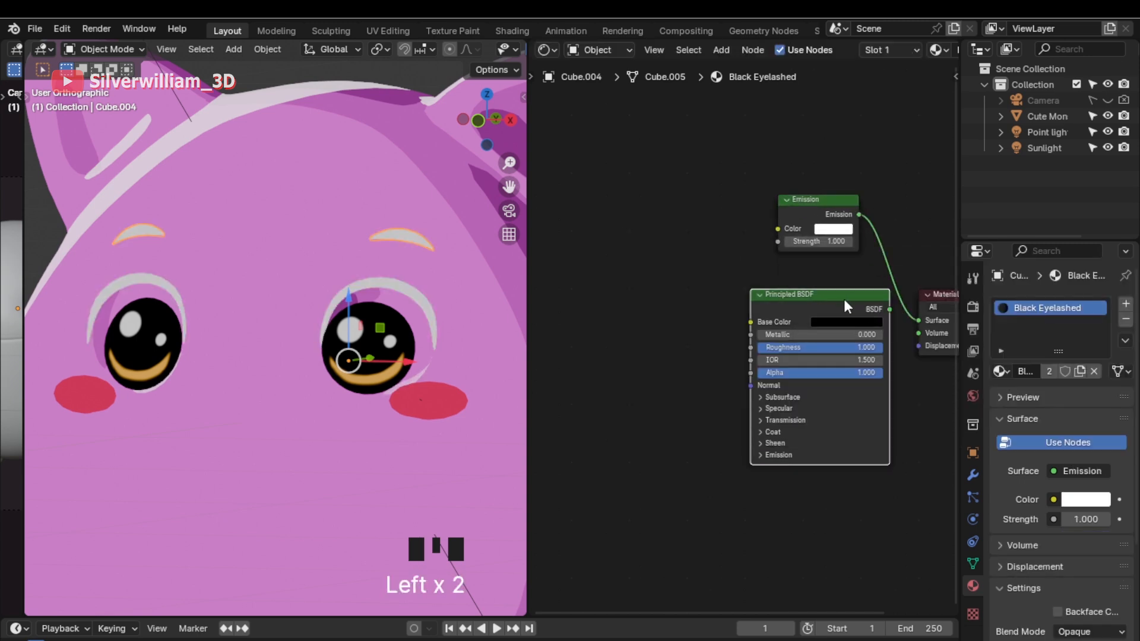
{"action": "key", "text": "x"}
{"action": "left_click", "coordinate": [802, 208]}
{"action": "key", "text": "g"}
{"action": "left_click", "coordinate": [820, 305]}
Step: Set the Black Eyelashed material's Emission color to black
{"action": "left_click", "coordinate": [849, 325]}
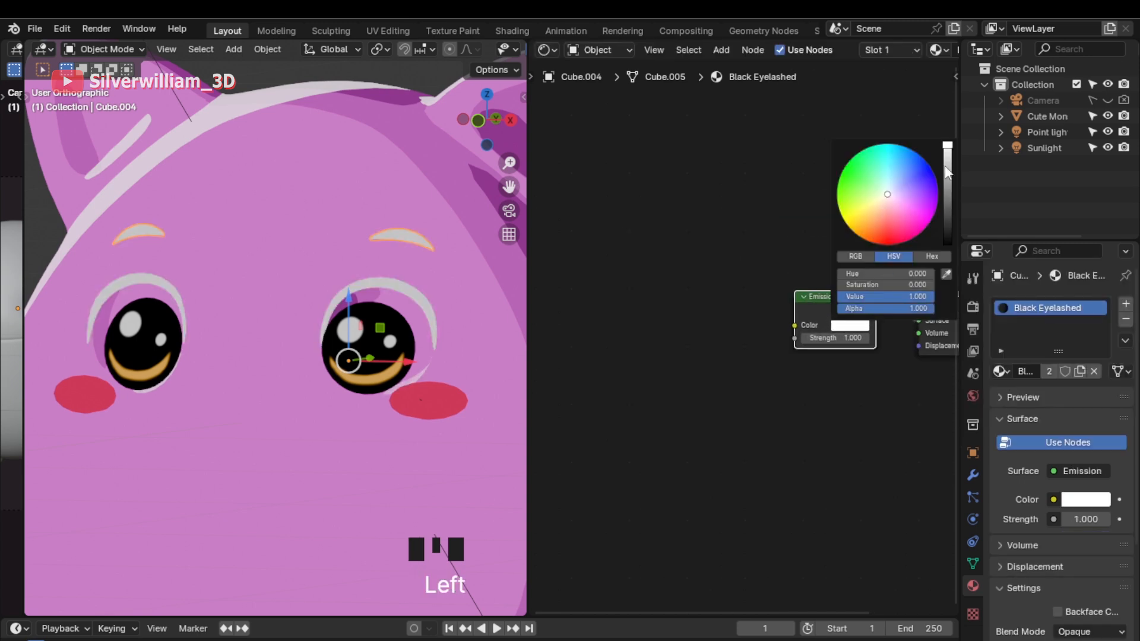
{"action": "left_click_drag", "start_coordinate": [947, 172], "coordinate": [947, 243]}
{"action": "left_click", "coordinate": [615, 404]}
Step: Enlarge the 3D viewport, select the Cute Monster, and give it a new second material named White Eyes
{"action": "left_click_drag", "start_coordinate": [526, 410], "coordinate": [601, 409]}
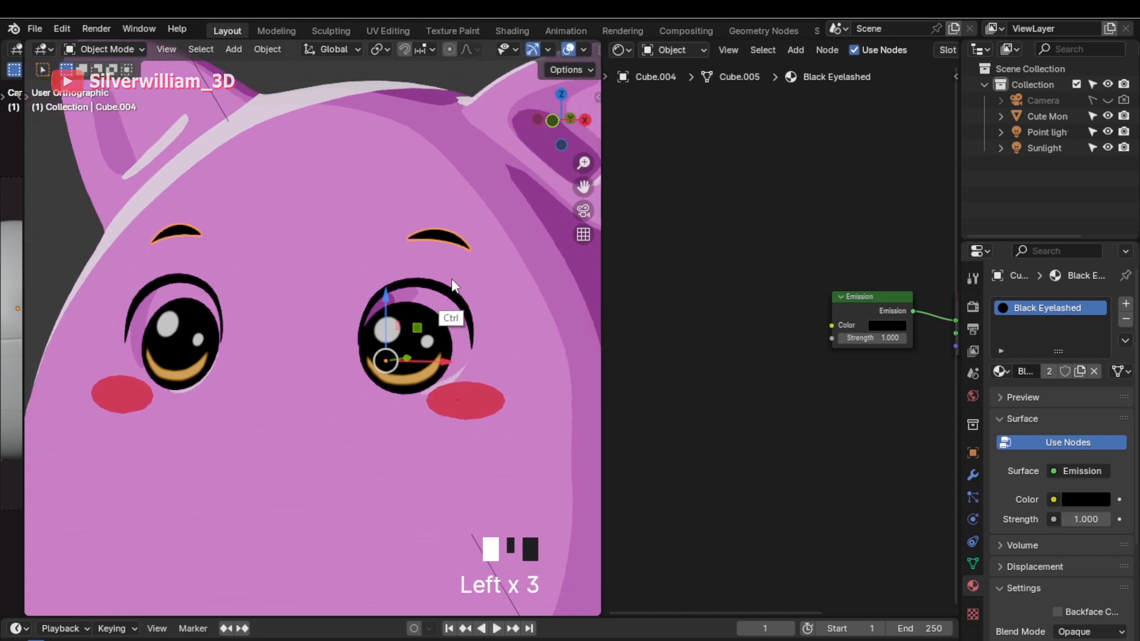
{"action": "middle_click_drag", "start_coordinate": [452, 279], "coordinate": [393, 359], "text": "ctrl"}
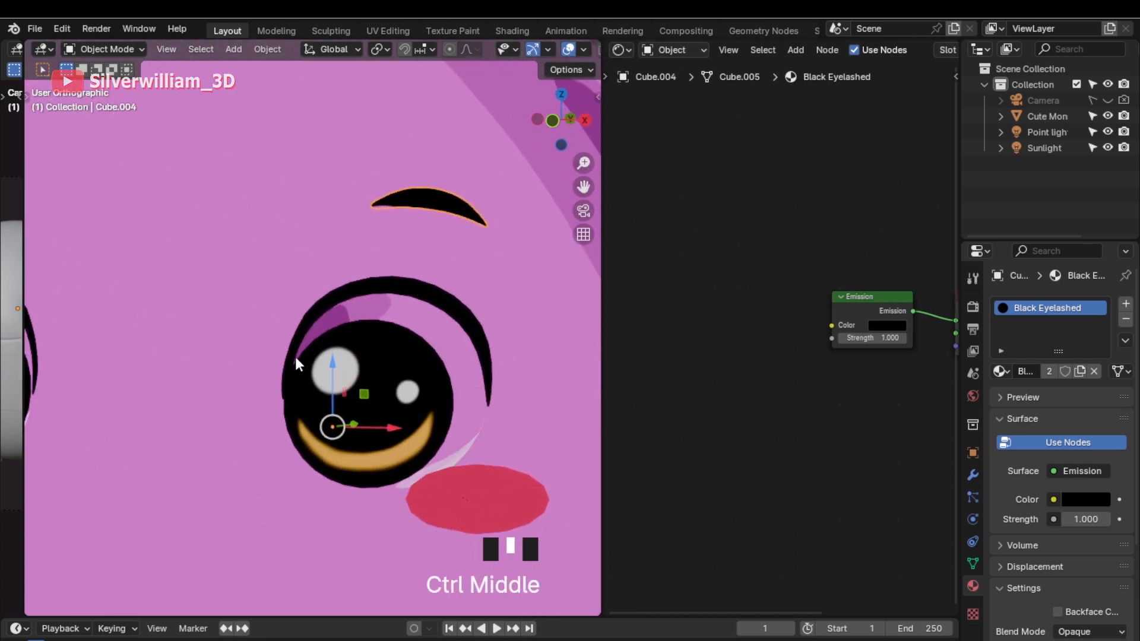
{"action": "left_click", "coordinate": [540, 408]}
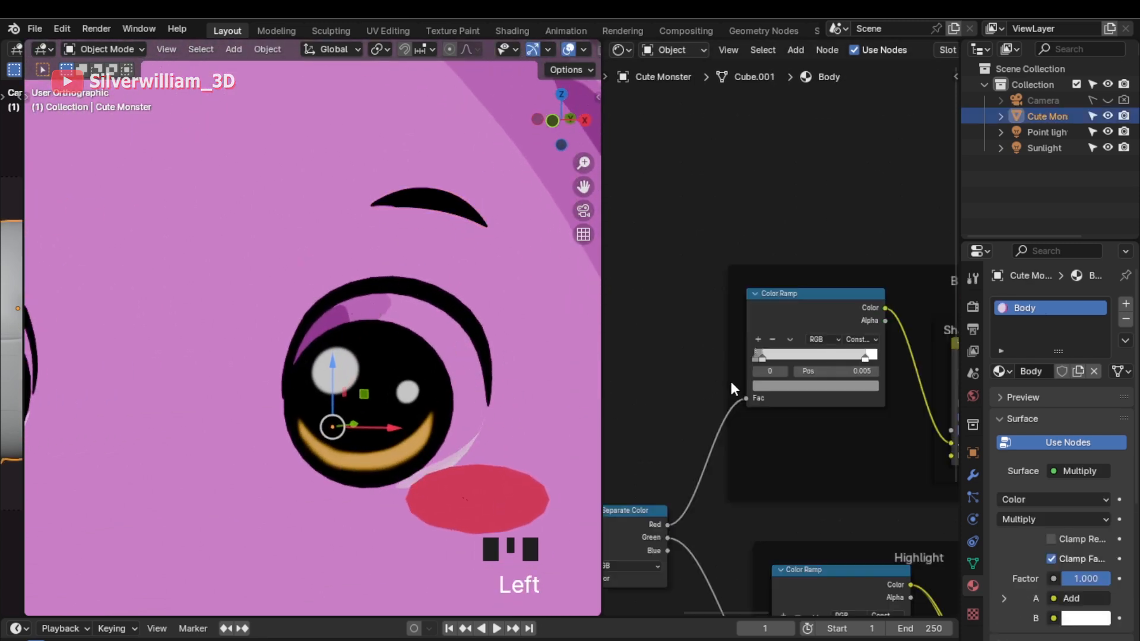
{"action": "left_click", "coordinate": [1125, 304]}
{"action": "left_click", "coordinate": [1048, 403]}
{"action": "left_click", "coordinate": [1022, 402]}
{"action": "type", "text": "White Eyes"}
{"action": "key", "text": "Return"}
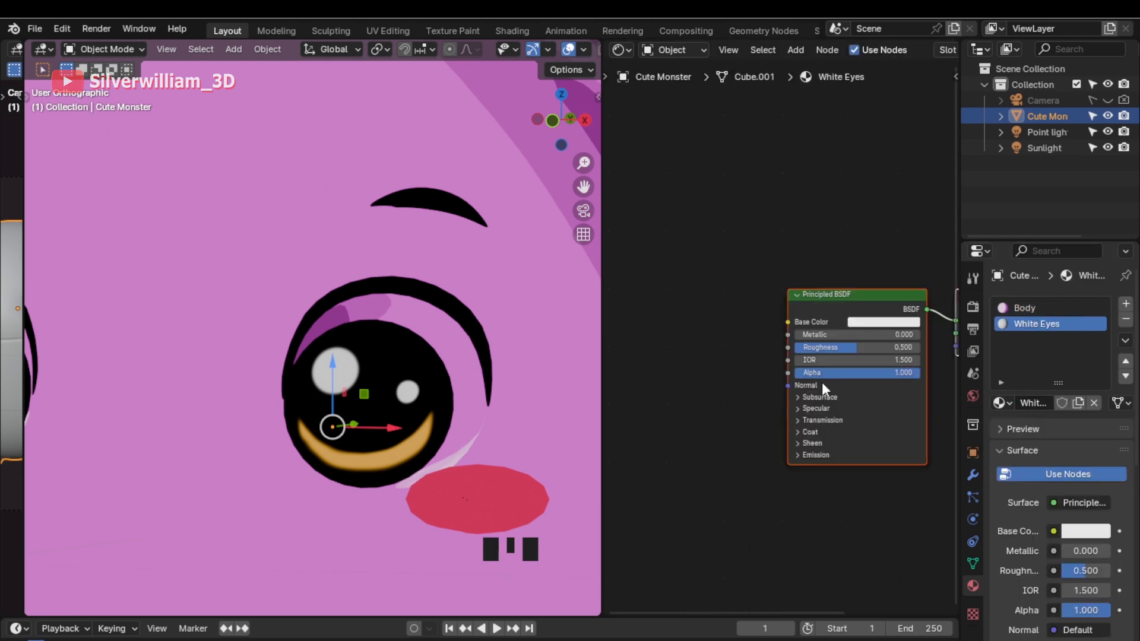
Step: Select all linked faces of the Cute Monster's eye white and assign the White Eyes material to them
{"action": "key", "text": "Tab"}
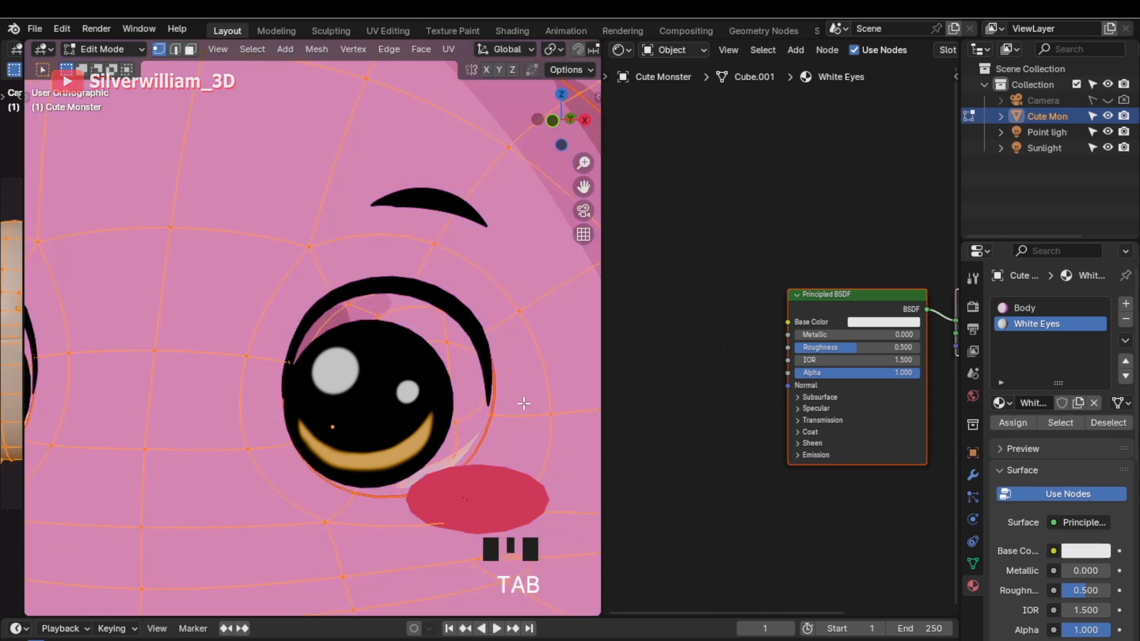
{"action": "key", "text": "3"}
{"action": "left_click", "coordinate": [471, 378]}
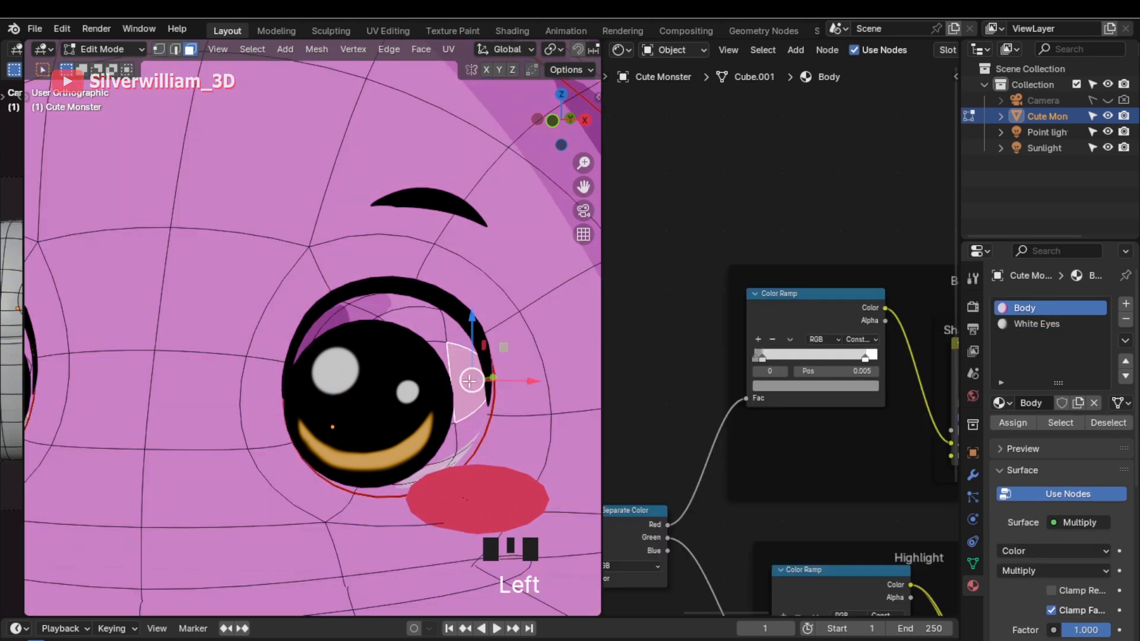
{"action": "key", "text": "ctrl+l"}
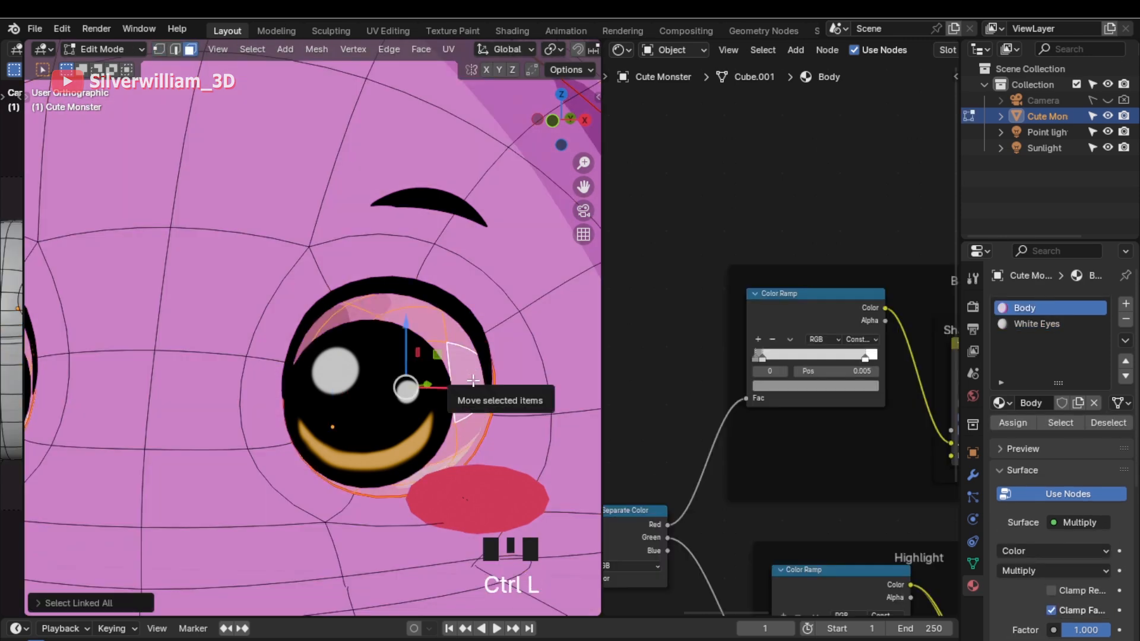
{"action": "left_click", "coordinate": [1021, 326]}
{"action": "left_click", "coordinate": [1010, 423]}
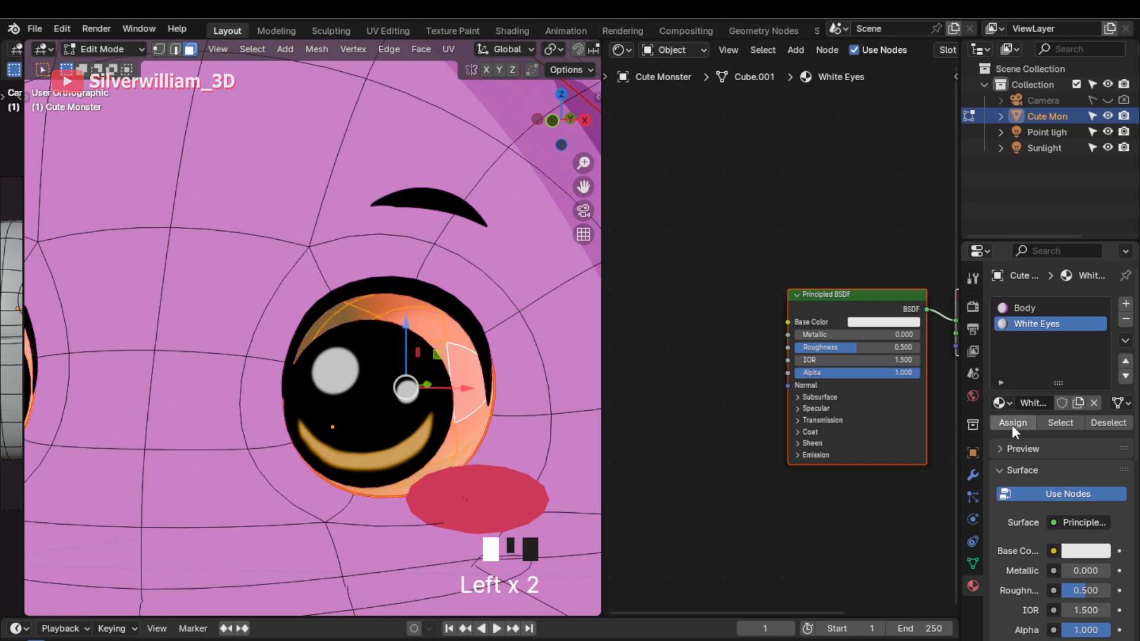
{"action": "key", "text": "ctrl+Tab"}
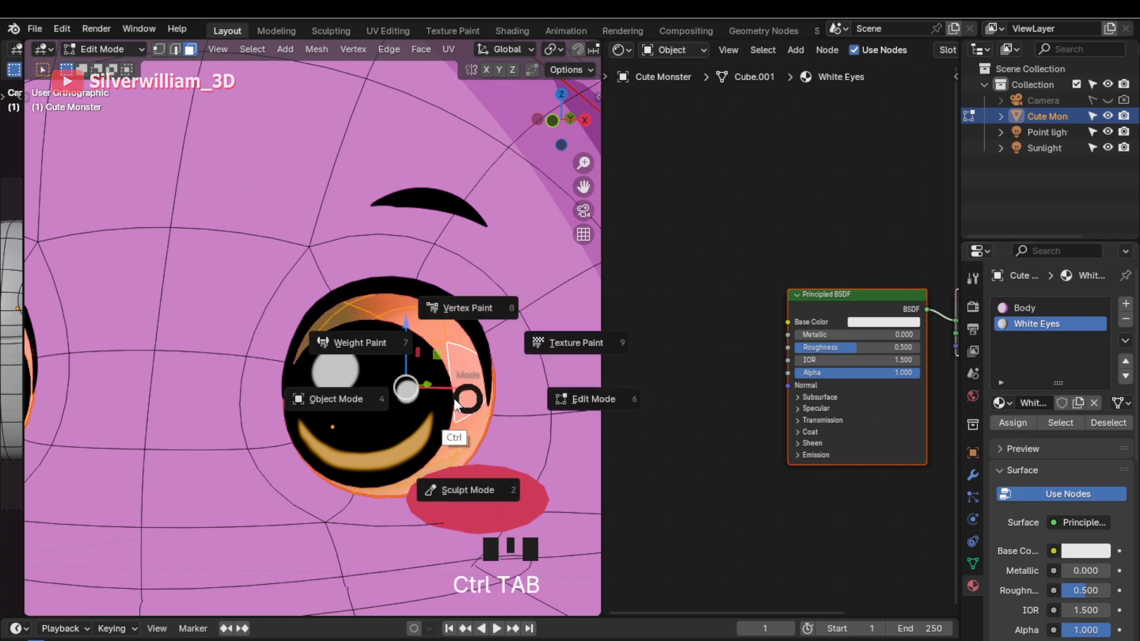
Step: Replace the Principled BSDF in the White Eyes material with a Diffuse BSDF node
{"action": "left_click", "coordinate": [825, 310]}
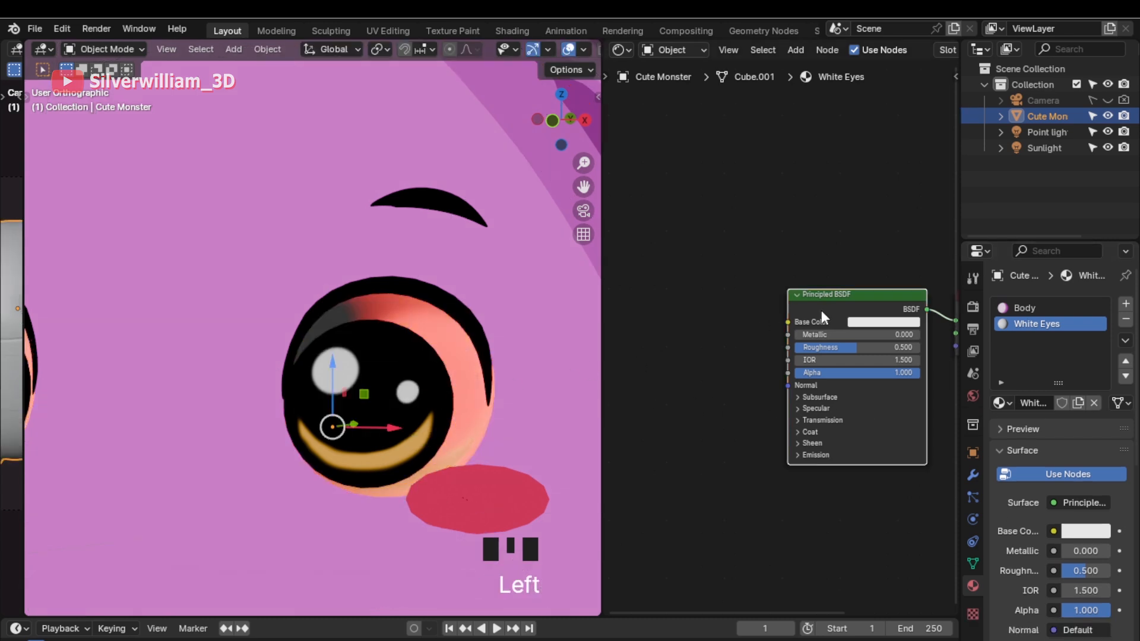
{"action": "key", "text": "x"}
{"action": "key", "text": "shift+a"}
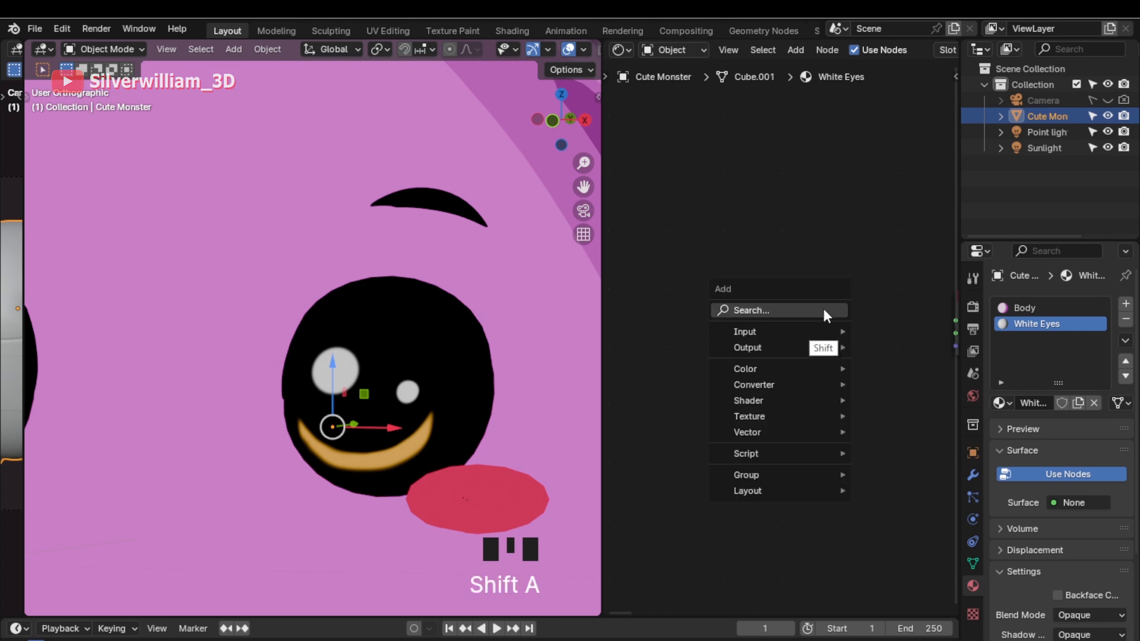
{"action": "left_click", "coordinate": [822, 308]}
{"action": "type", "text": "d"}
{"action": "left_click", "coordinate": [822, 336]}
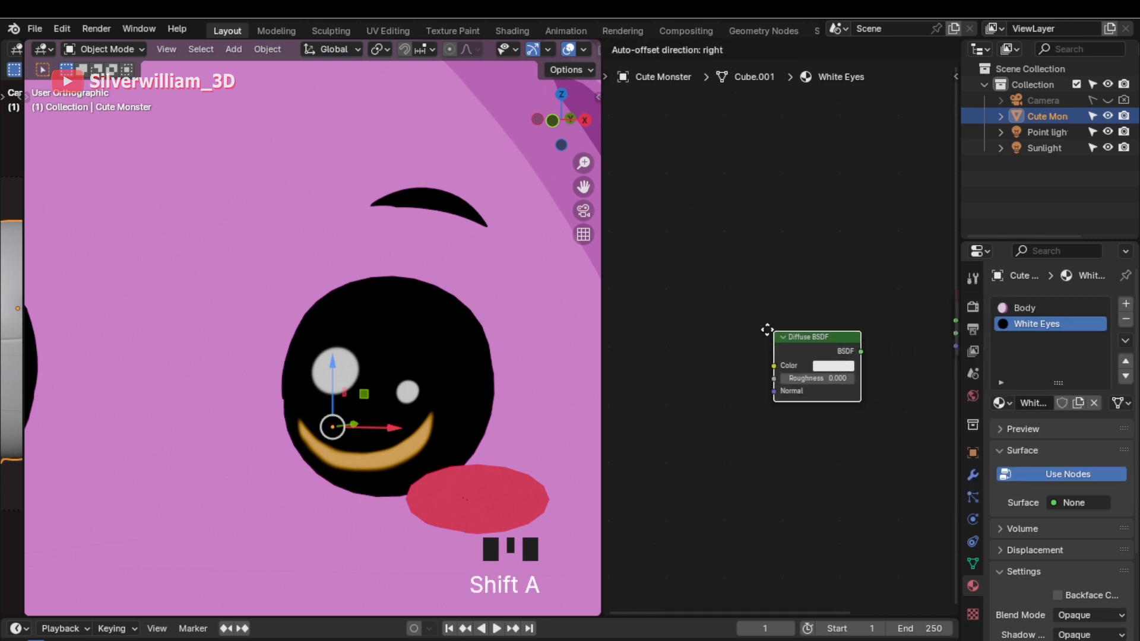
{"action": "left_click", "coordinate": [634, 328]}
Step: Add a Shader to RGB node beside the Diffuse BSDF
{"action": "key", "text": "shift+a"}
{"action": "left_click", "coordinate": [841, 330]}
{"action": "type", "text": "shade"}
{"action": "key", "text": "Down"}
{"action": "key", "text": "Down"}
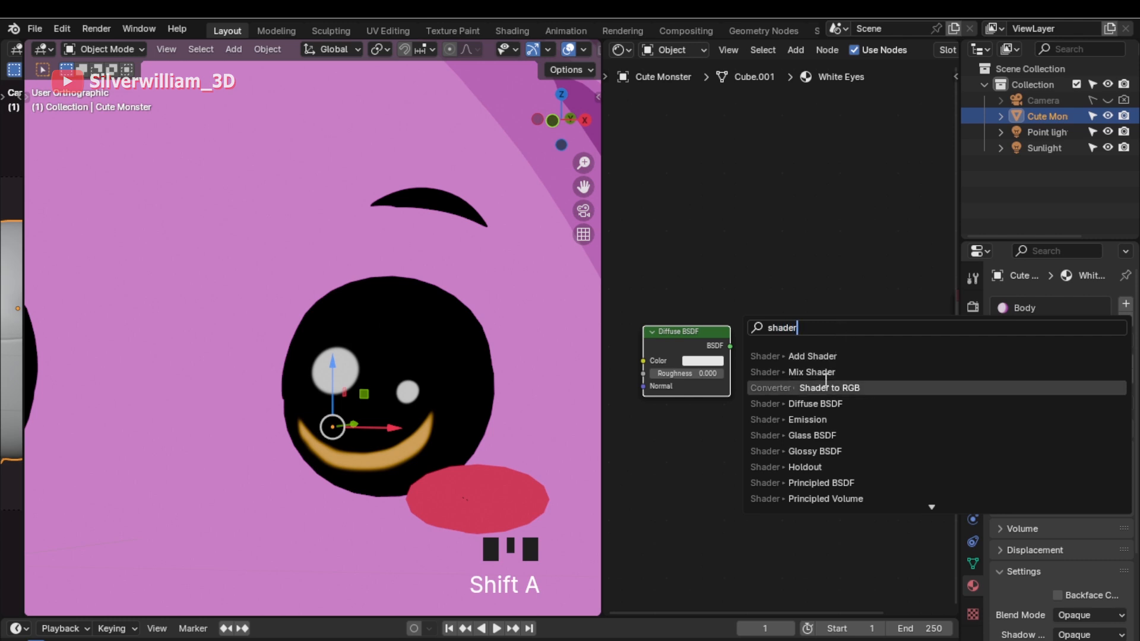
{"action": "key", "text": "Return"}
{"action": "left_click", "coordinate": [846, 383]}
Step: Add a Color Ramp node and spread the nodes apart, leaving a gap after Shader to RGB
{"action": "key", "text": "shift+a"}
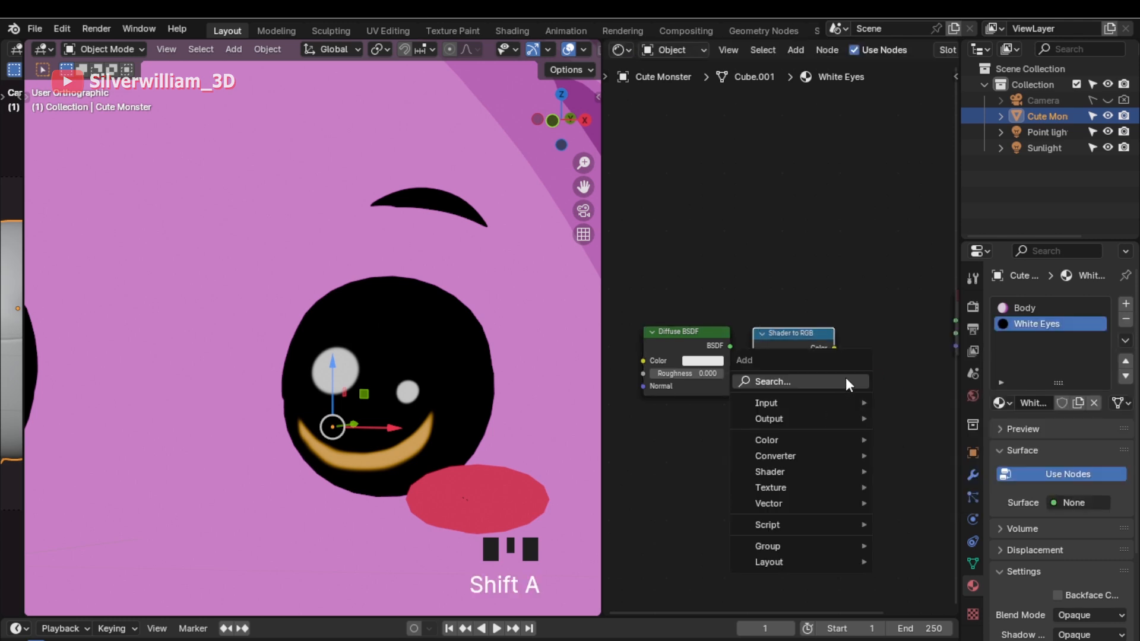
{"action": "left_click", "coordinate": [847, 382]}
{"action": "type", "text": "c"}
{"action": "left_click", "coordinate": [842, 406]}
{"action": "left_click", "coordinate": [849, 330]}
{"action": "mouse_move", "coordinate": [852, 366]}
{"action": "middle_mouse_down", "text": "shift"}
{"action": "mouse_move", "coordinate": [647, 346]}
{"action": "mouse_move", "coordinate": [855, 346]}
{"action": "middle_mouse_up", "text": "shift"}
{"action": "left_click", "coordinate": [816, 319]}
{"action": "key", "text": "g"}
{"action": "left_click", "coordinate": [957, 358]}
{"action": "left_click", "coordinate": [684, 342]}
{"action": "key", "text": "g"}
{"action": "left_click", "coordinate": [896, 333]}
Step: Add a Separate Color node between Shader to RGB and the Color Ramp
{"action": "middle_click_drag", "start_coordinate": [680, 390], "coordinate": [800, 355], "text": "ctrl"}
{"action": "key", "text": "shift+a"}
{"action": "left_click", "coordinate": [800, 355]}
{"action": "type", "text": "separa"}
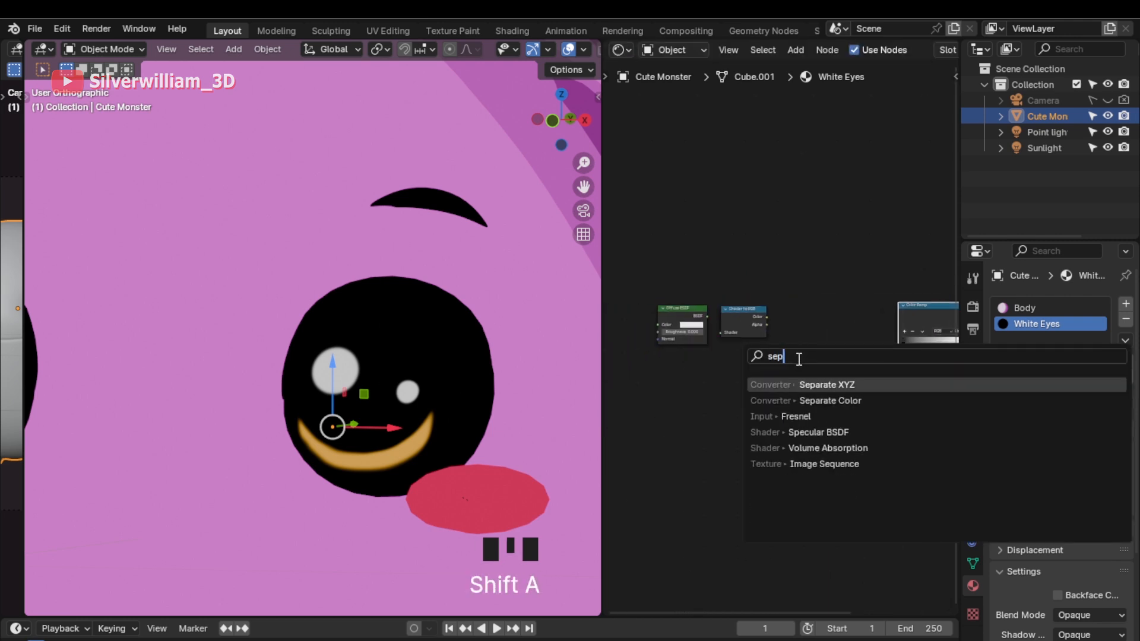
{"action": "left_click", "coordinate": [829, 401]}
{"action": "left_click", "coordinate": [806, 380]}
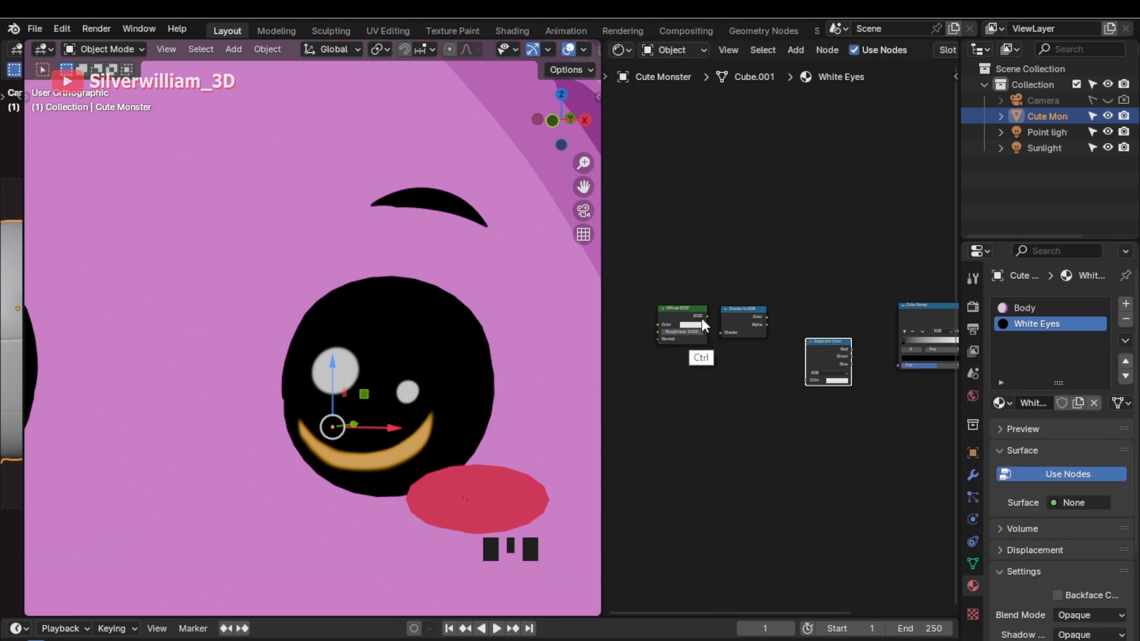
Step: Link Shader to RGB's Color into Separate Color, its Red channel into the Color Ramp, and the ramp to the material output
{"action": "scroll", "coordinate": [707, 315], "scroll_direction": "up", "scroll_amount": 2}
{"action": "middle_click_drag", "start_coordinate": [811, 359], "coordinate": [682, 323], "text": "shift"}
{"action": "left_click_drag", "start_coordinate": [684, 322], "coordinate": [746, 423]}
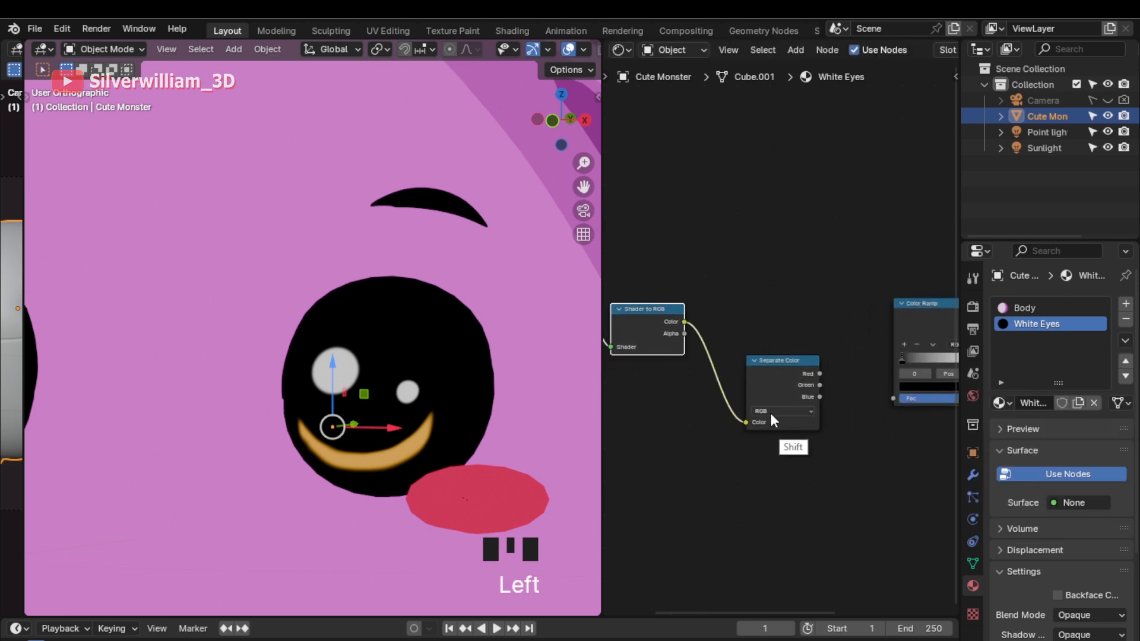
{"action": "middle_click_drag", "start_coordinate": [818, 376], "coordinate": [679, 376], "text": "shift"}
{"action": "left_click_drag", "start_coordinate": [681, 375], "coordinate": [755, 399]}
{"action": "left_click", "coordinate": [799, 331], "text": "ctrl+shift"}
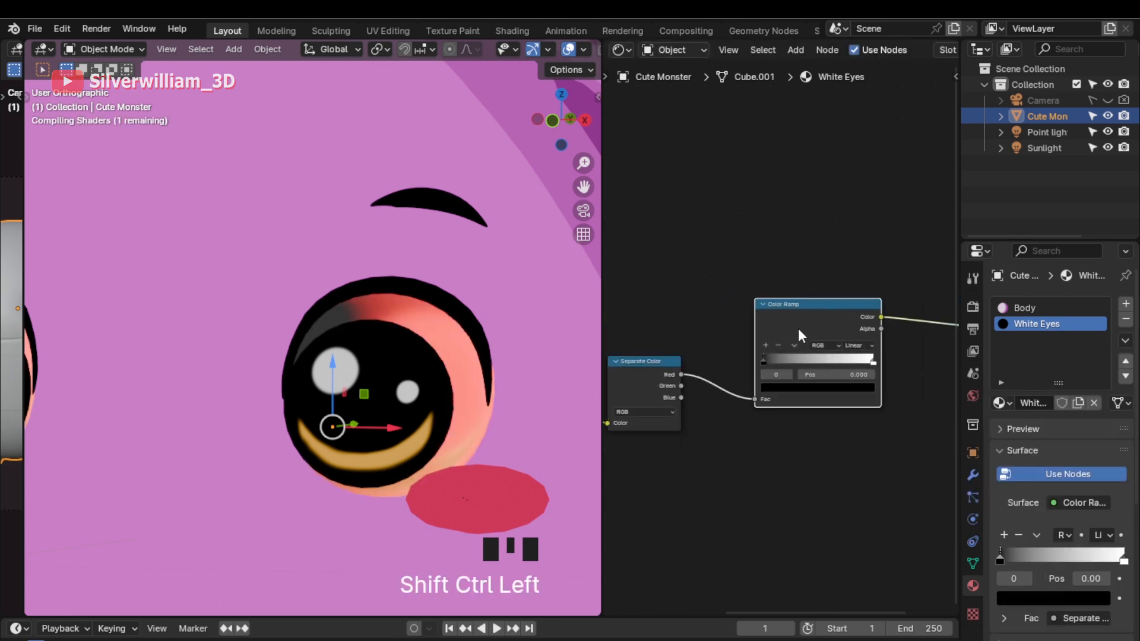
Step: Examine how the Body material's Separate Color channels are wired, and return to the White Eyes material
{"action": "mouse_move", "coordinate": [734, 387]}
{"action": "middle_mouse_down", "text": "ctrl"}
{"action": "mouse_move", "coordinate": [678, 458]}
{"action": "mouse_move", "coordinate": [669, 373]}
{"action": "middle_mouse_up", "text": "ctrl"}
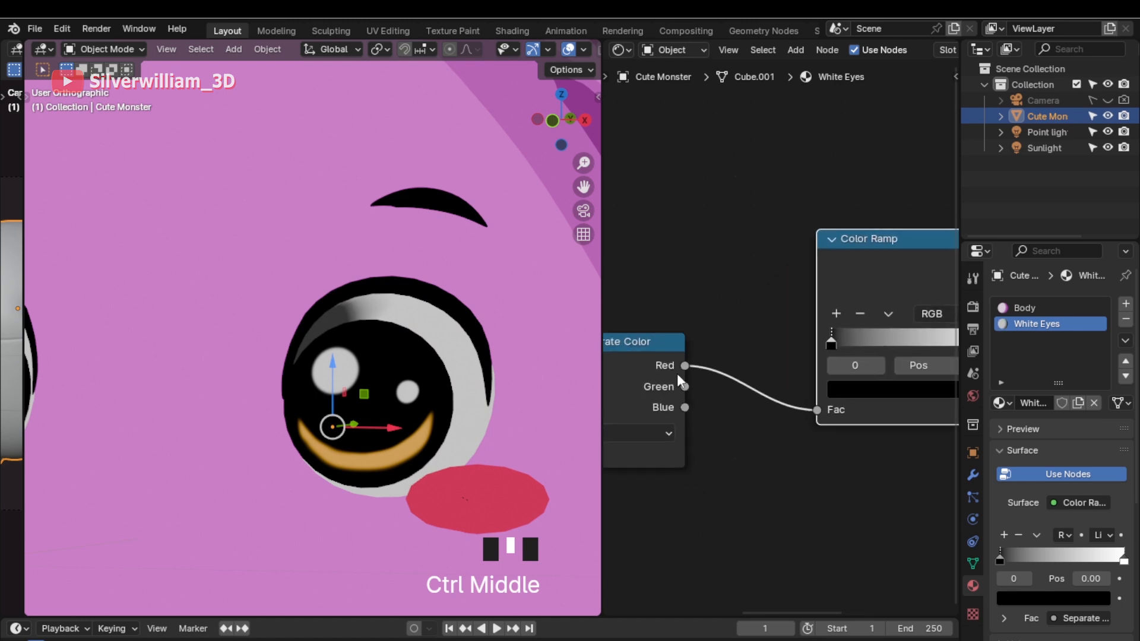
{"action": "left_click", "coordinate": [1026, 307]}
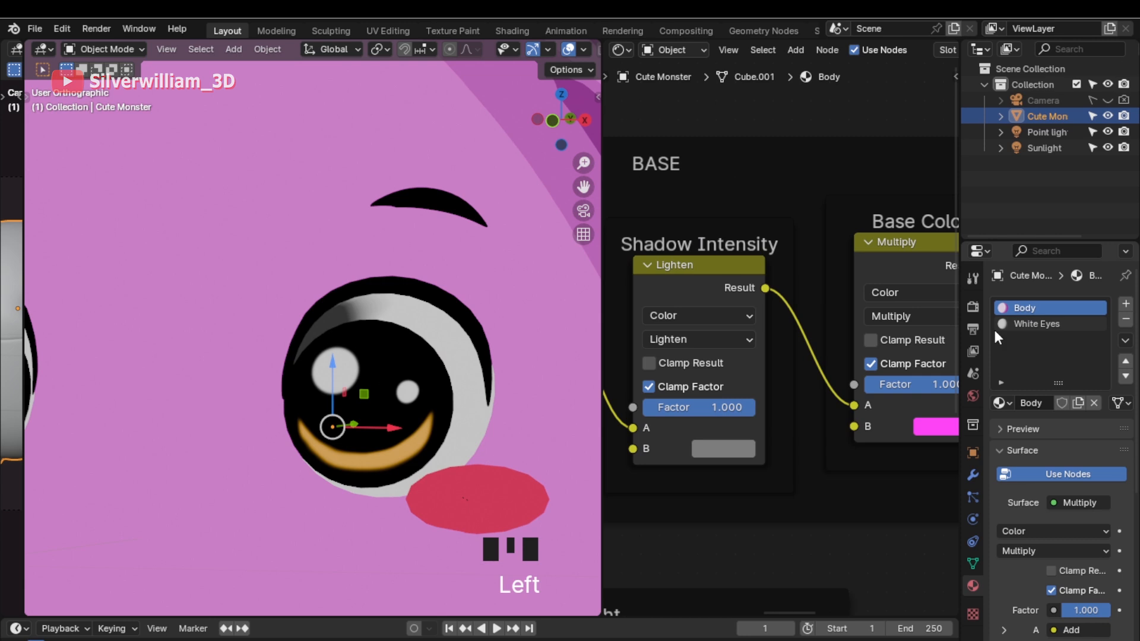
{"action": "middle_click_drag", "start_coordinate": [617, 144], "coordinate": [752, 161], "text": "shift"}
{"action": "middle_click_drag", "start_coordinate": [800, 209], "coordinate": [801, 344], "text": "ctrl"}
{"action": "middle_click_drag", "start_coordinate": [754, 383], "coordinate": [770, 492], "text": "ctrl"}
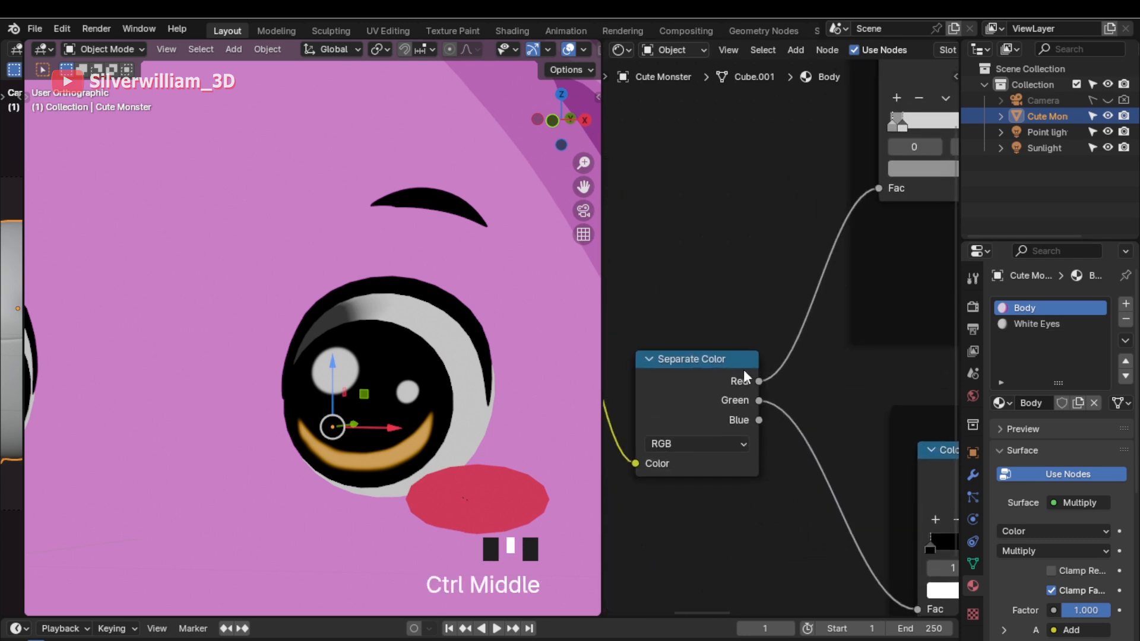
{"action": "left_click", "coordinate": [1042, 323]}
{"action": "middle_click_drag", "start_coordinate": [865, 321], "coordinate": [694, 375], "text": "shift"}
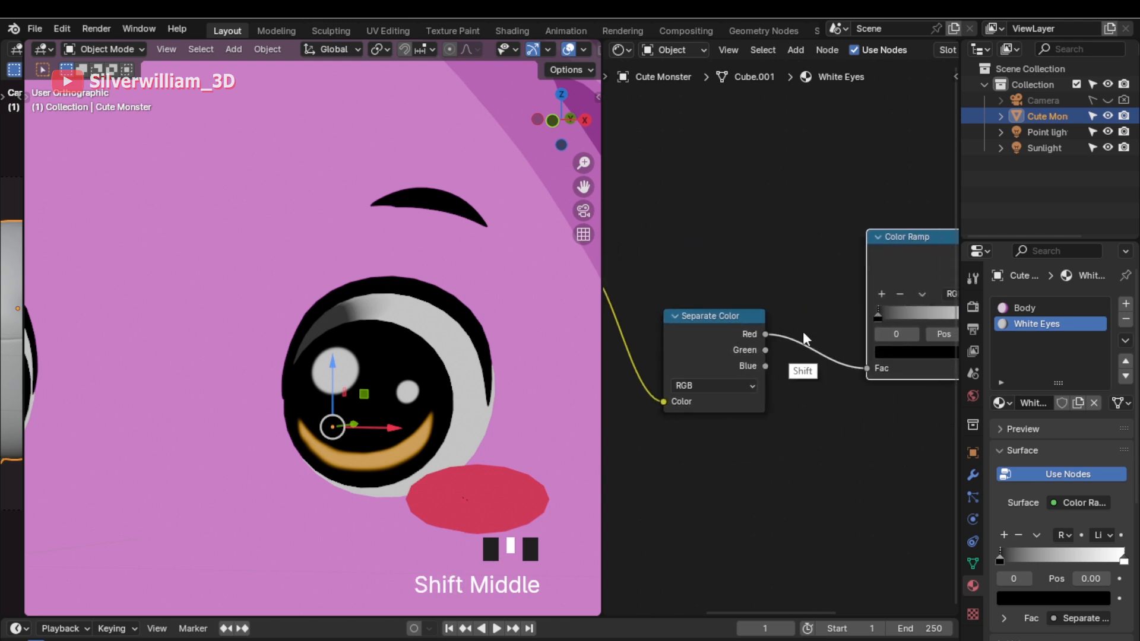
Step: Set the Color Ramp to Constant interpolation, lighten its dark stop to gray, and place the white stop at about 0.50
{"action": "middle_click_drag", "start_coordinate": [804, 333], "coordinate": [704, 351], "text": "shift"}
{"action": "middle_click_drag", "start_coordinate": [872, 324], "coordinate": [801, 329], "text": "shift"}
{"action": "left_click", "coordinate": [811, 308]}
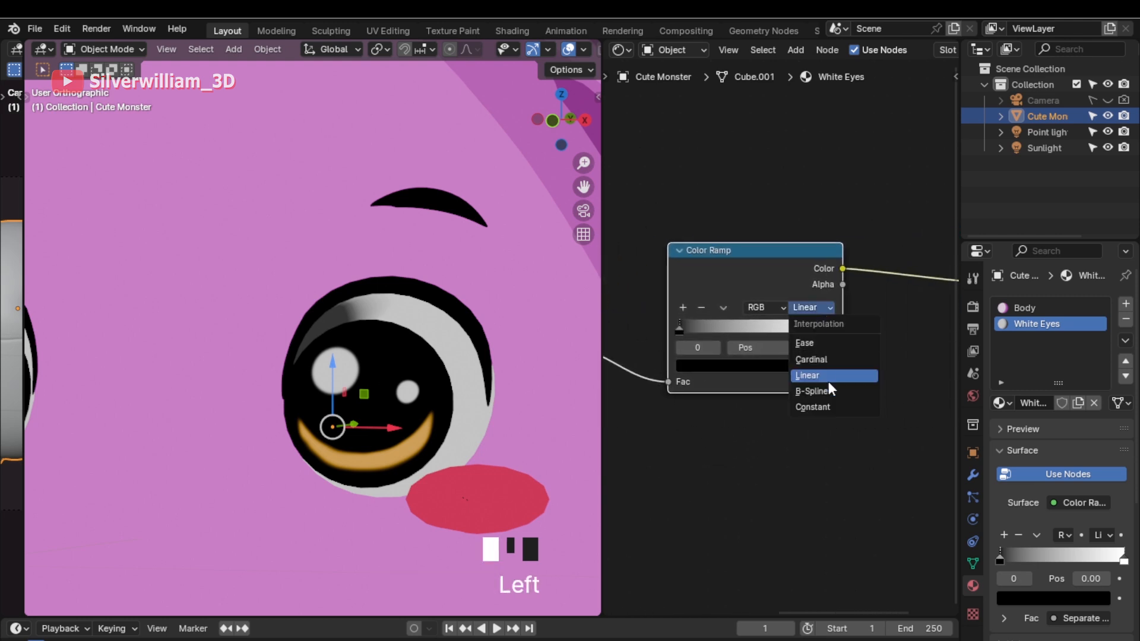
{"action": "left_click", "coordinate": [823, 407]}
{"action": "left_click_drag", "start_coordinate": [678, 327], "coordinate": [699, 337]}
{"action": "left_click_drag", "start_coordinate": [830, 328], "coordinate": [728, 334]}
{"action": "left_click", "coordinate": [687, 330]}
{"action": "left_click", "coordinate": [705, 364]}
{"action": "left_click_drag", "start_coordinate": [822, 261], "coordinate": [822, 197]}
{"action": "left_click_drag", "start_coordinate": [731, 328], "coordinate": [757, 330]}
Step: Group the White Eyes shading nodes in a frame and label it "Way #1"
{"action": "middle_click_drag", "start_coordinate": [758, 330], "coordinate": [864, 333], "text": "ctrl"}
{"action": "middle_click_drag", "start_coordinate": [864, 333], "coordinate": [771, 326], "text": "ctrl"}
{"action": "left_click_drag", "start_coordinate": [779, 332], "coordinate": [760, 308]}
{"action": "left_click_drag", "start_coordinate": [894, 287], "coordinate": [849, 298]}
{"action": "mouse_move", "coordinate": [878, 424]}
{"action": "left_mouse_down"}
{"action": "mouse_move", "coordinate": [716, 305]}
{"action": "mouse_move", "coordinate": [879, 424]}
{"action": "left_mouse_up"}
{"action": "key", "text": "ctrl+j"}
{"action": "key", "text": "n"}
{"action": "left_click", "coordinate": [868, 116]}
{"action": "type", "text": "Way #1"}
{"action": "key", "text": "Return"}
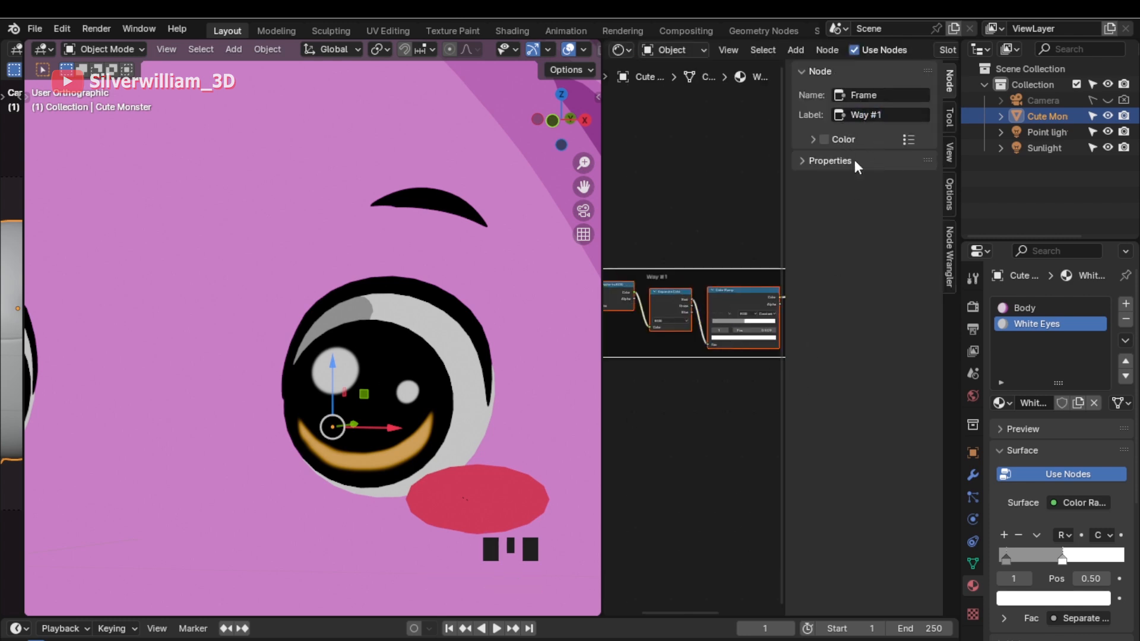
{"action": "key", "text": "n"}
{"action": "middle_click_drag", "start_coordinate": [761, 419], "coordinate": [787, 333]}
{"action": "scroll", "coordinate": [787, 334], "scroll_direction": "down", "scroll_amount": 2}
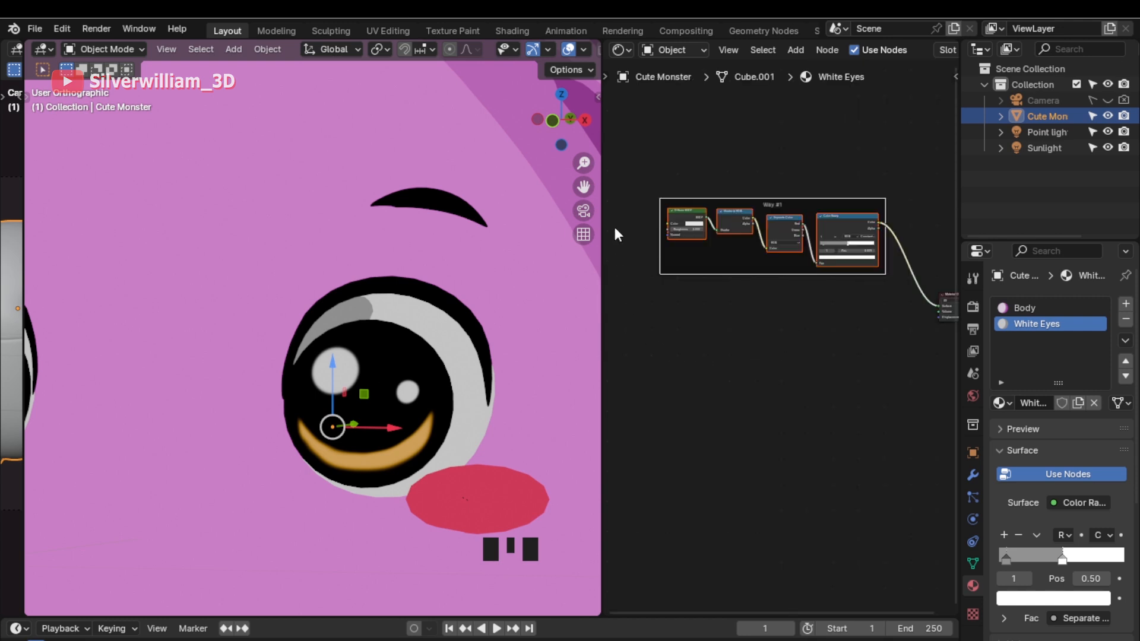
Step: Switch the node area to the UV Editor, show the mesh's UV map list, and enter Edit Mode
{"action": "left_click", "coordinate": [621, 50]}
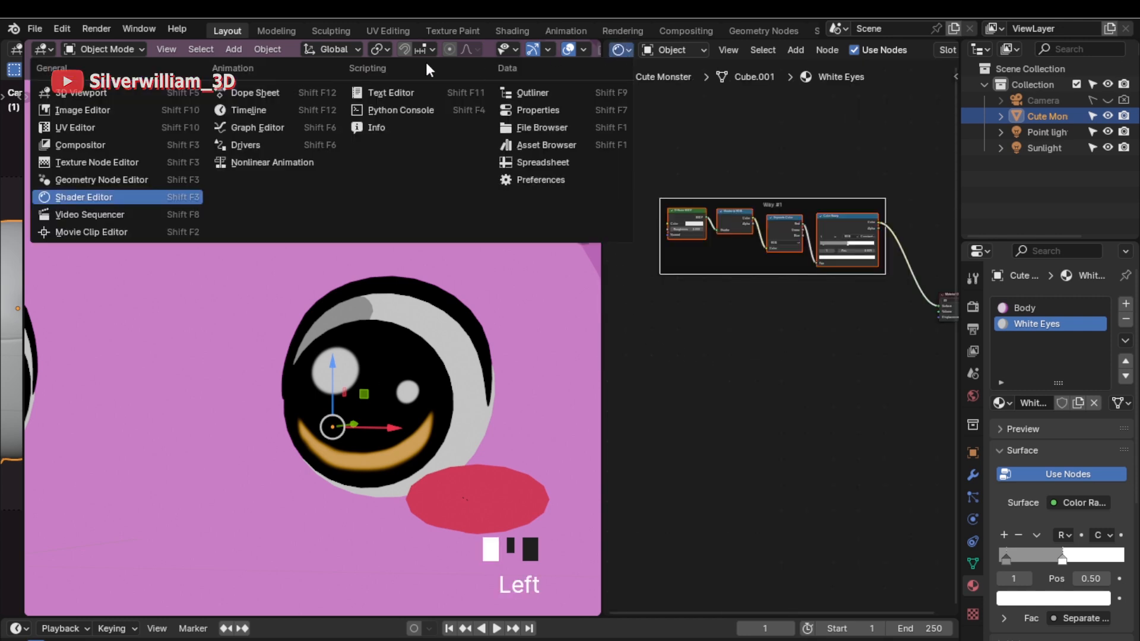
{"action": "left_click", "coordinate": [118, 112]}
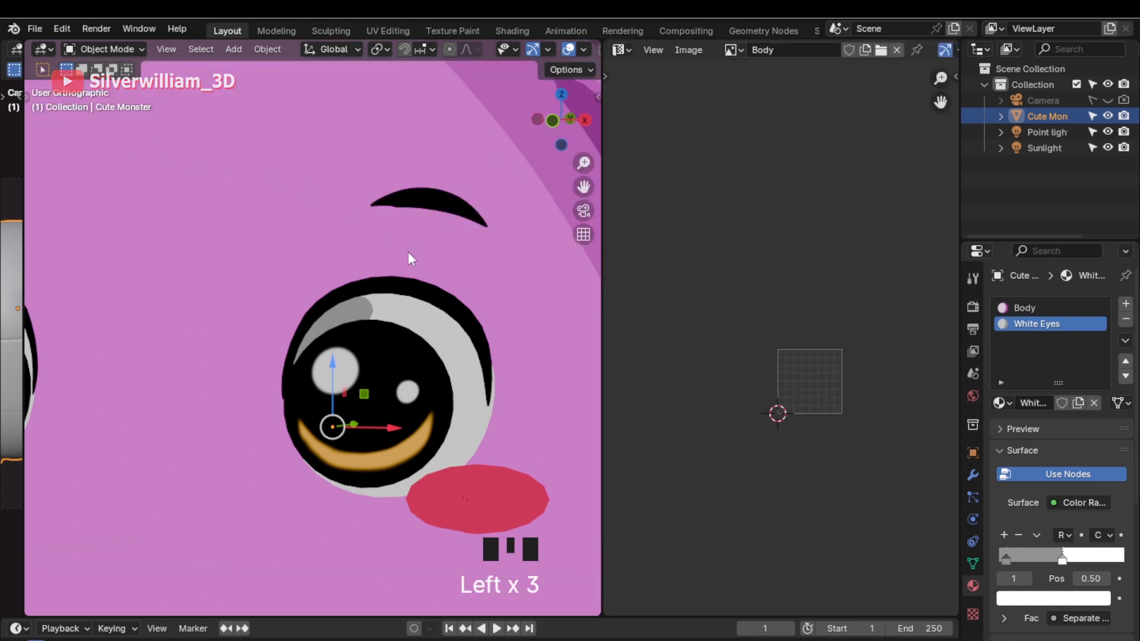
{"action": "left_click", "coordinate": [972, 563]}
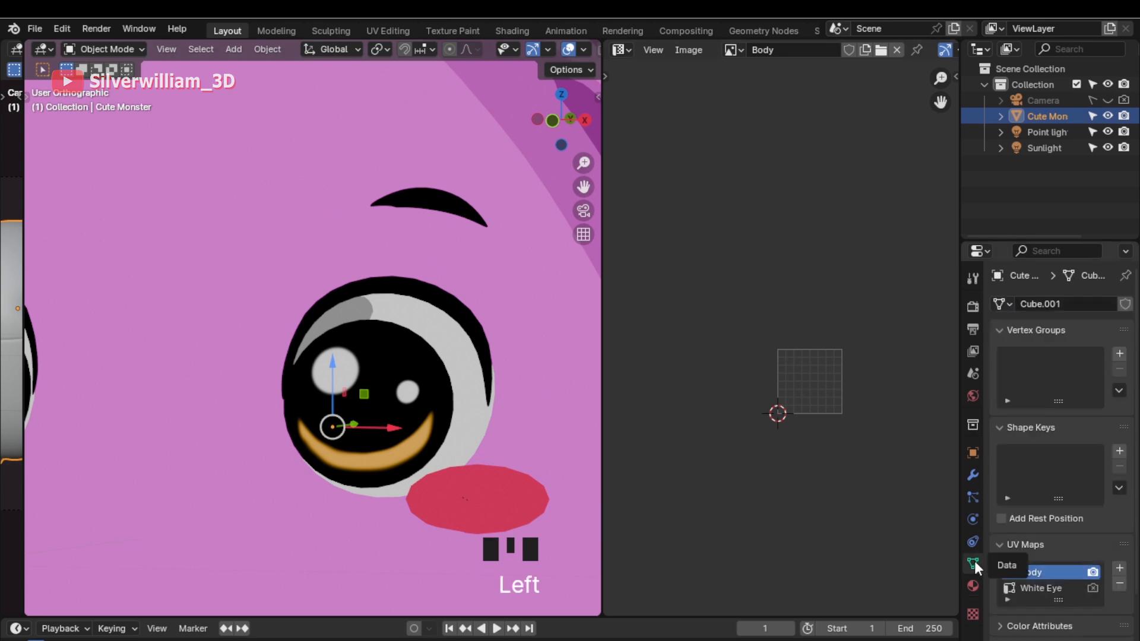
{"action": "left_click", "coordinate": [567, 428]}
{"action": "key", "text": "Tab"}
Step: Compare the eye's layout in the Body and White Eye UV maps, leaving White Eye active
{"action": "middle_click_drag", "start_coordinate": [487, 393], "coordinate": [466, 379], "text": "ctrl"}
{"action": "middle_click_drag", "start_coordinate": [882, 397], "coordinate": [839, 475], "text": "ctrl"}
{"action": "left_click", "coordinate": [1043, 589]}
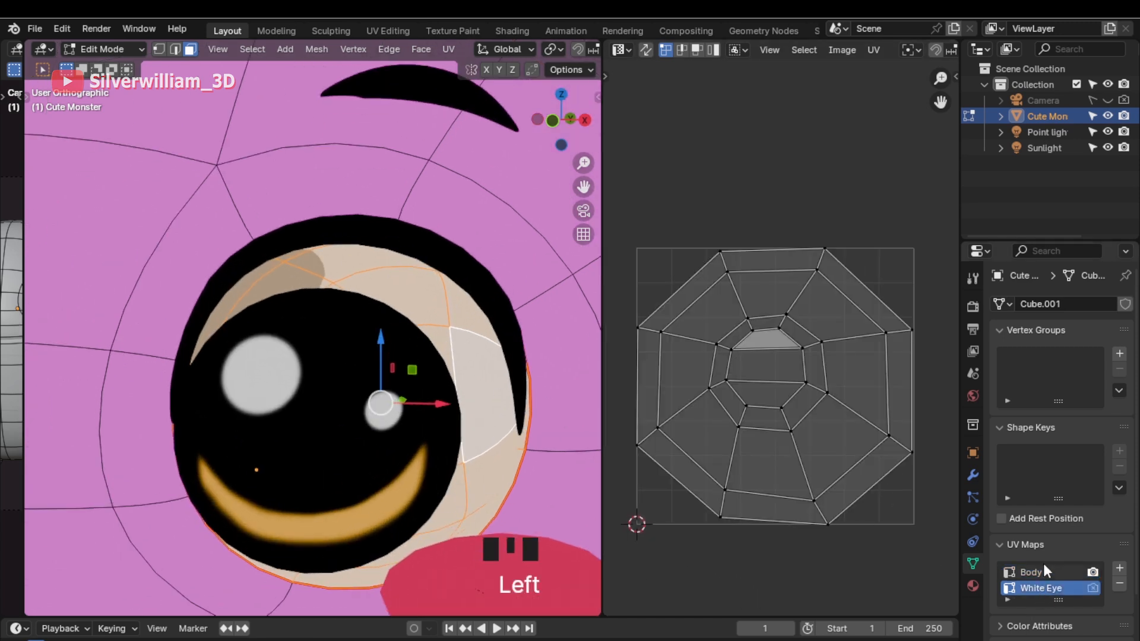
{"action": "left_click", "coordinate": [1039, 574]}
{"action": "left_click", "coordinate": [1035, 588]}
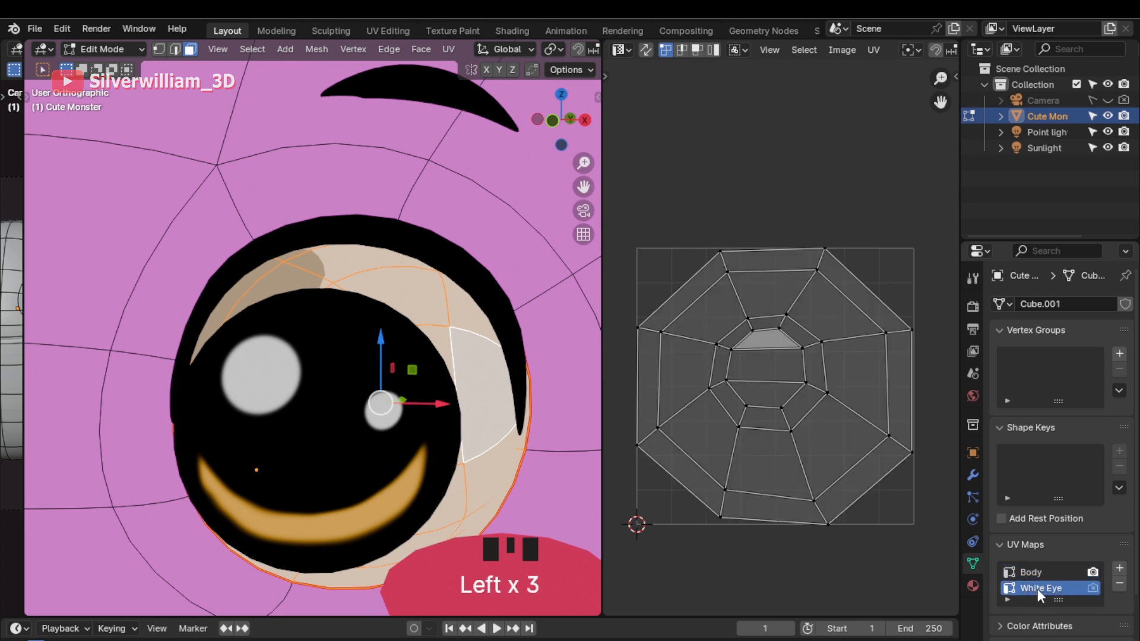
Step: Switch the UV area back to the Shader Editor, widen it, and return to Object Mode
{"action": "left_click", "coordinate": [619, 50]}
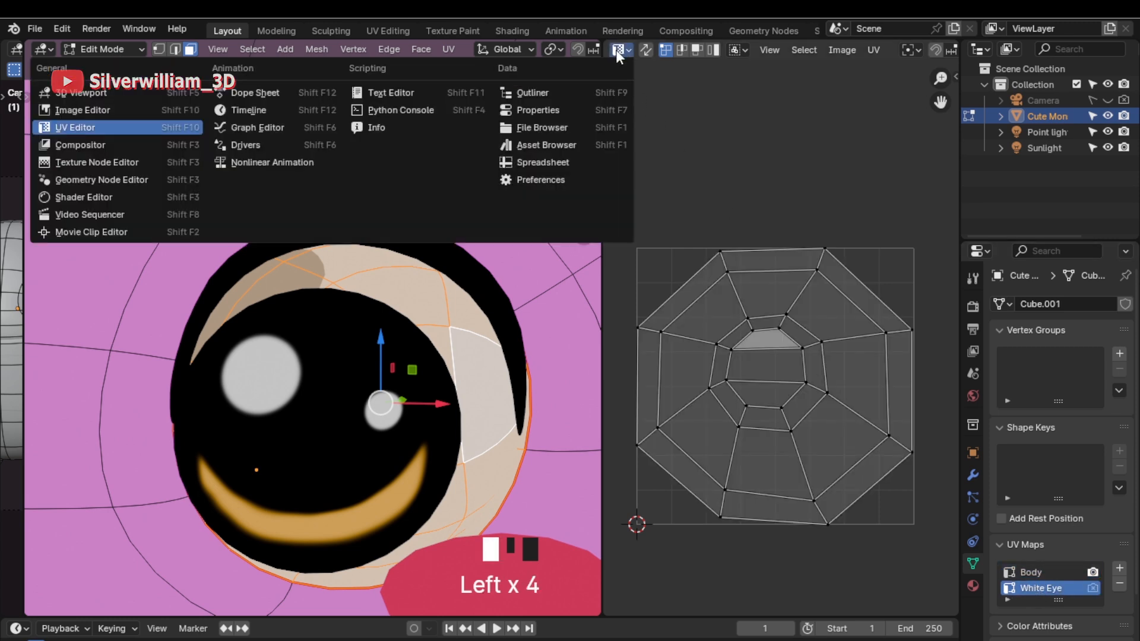
{"action": "left_click", "coordinate": [87, 197]}
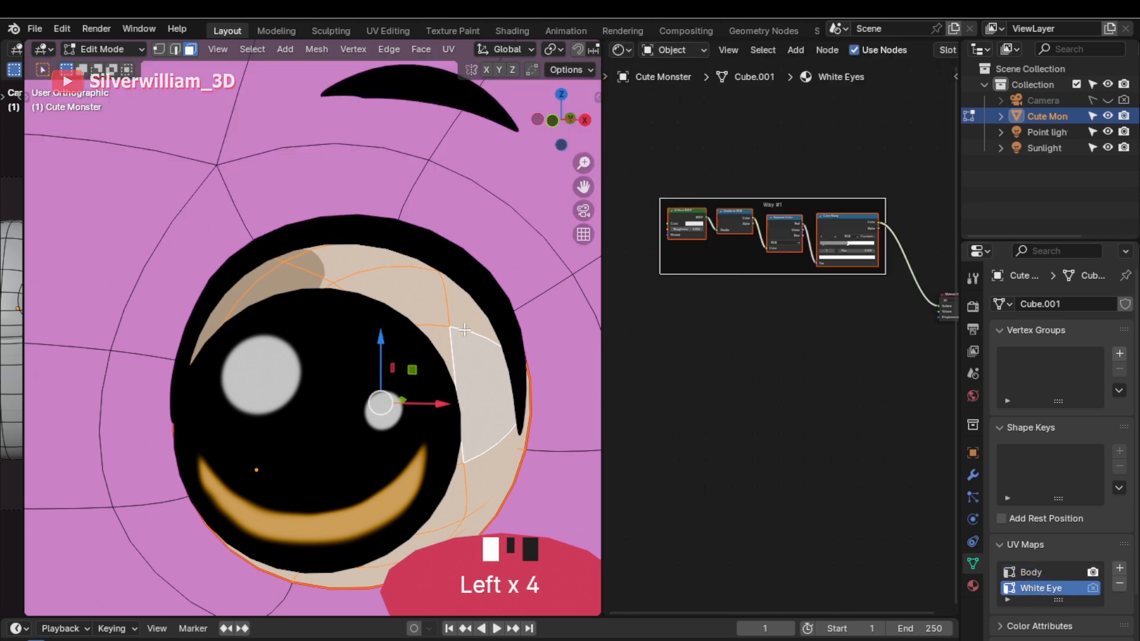
{"action": "left_click_drag", "start_coordinate": [601, 365], "coordinate": [495, 365]}
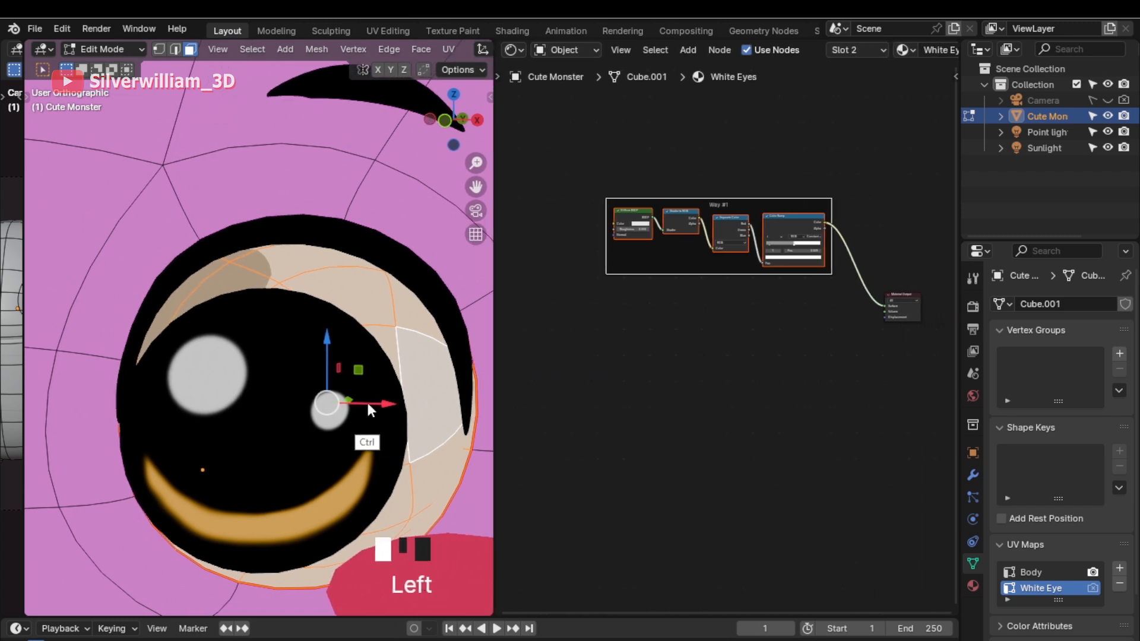
{"action": "key", "text": "ctrl+Tab"}
Step: Add an Image Texture node using White eyes.png below the Way #1 frame
{"action": "key", "text": "shift+a"}
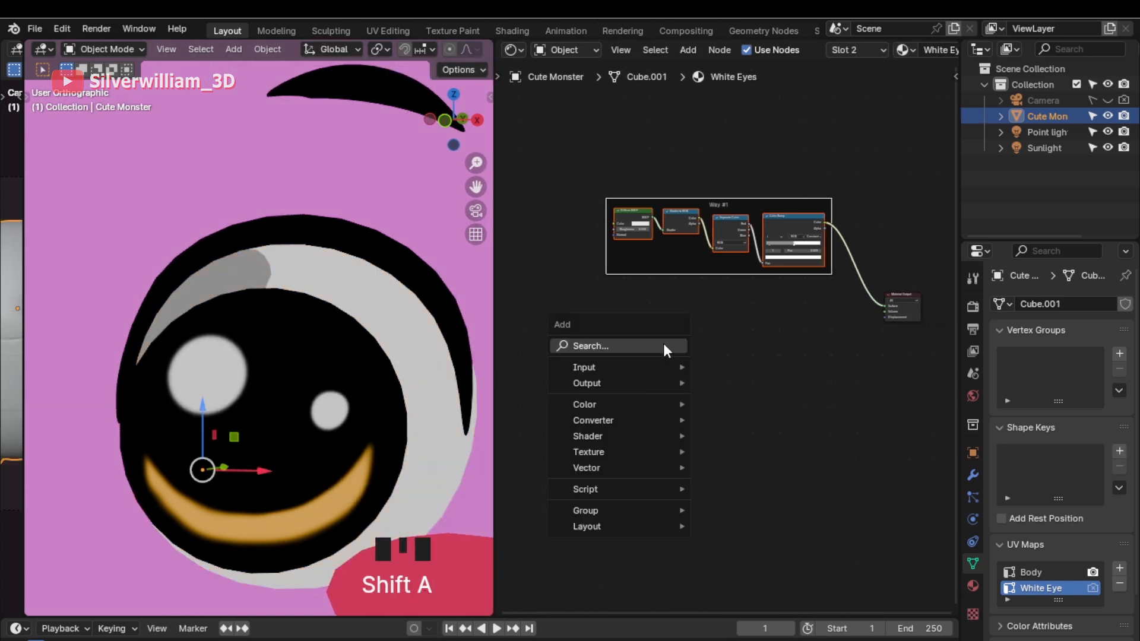
{"action": "left_click", "coordinate": [664, 344]}
{"action": "left_click", "coordinate": [741, 371]}
{"action": "left_click", "coordinate": [661, 318]}
{"action": "middle_click_drag", "start_coordinate": [661, 317], "coordinate": [698, 340], "text": "ctrl"}
{"action": "left_click", "coordinate": [707, 337]}
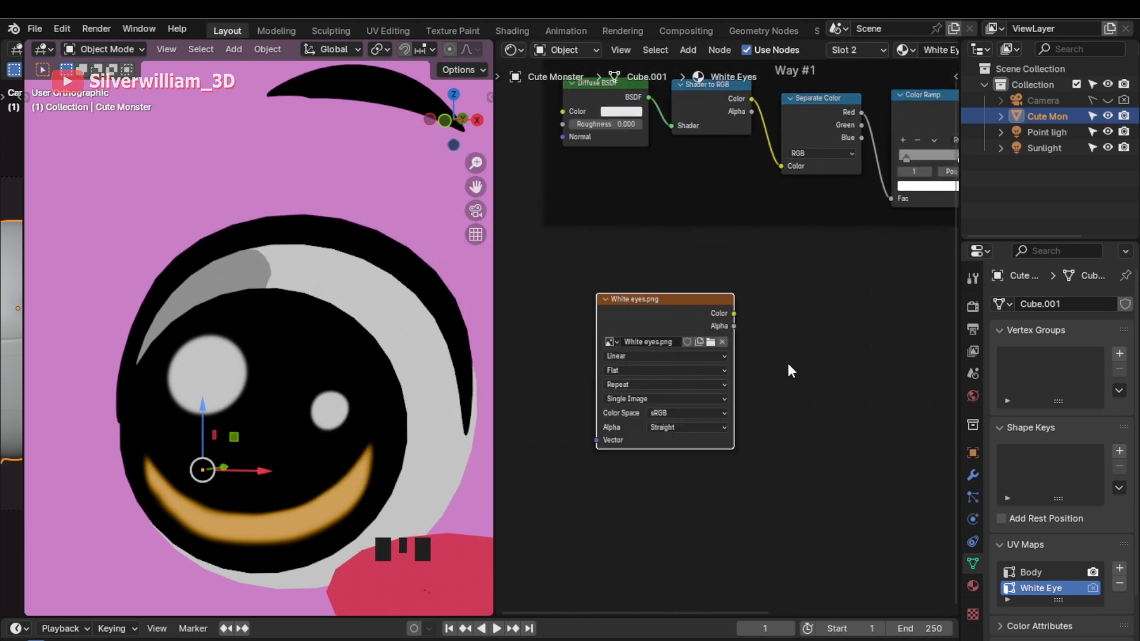
Step: Add an Emission node, feed its Color from the White eyes.png texture, and connect it to the material output
{"action": "key", "text": "shift+a"}
{"action": "type", "text": "em"}
{"action": "key", "text": "Return"}
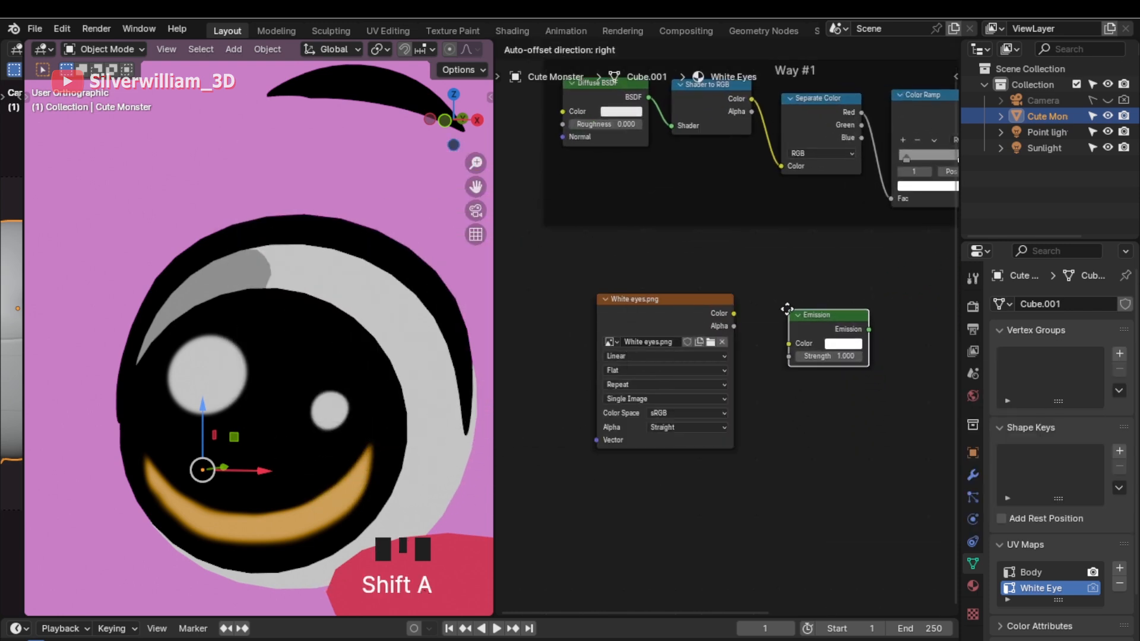
{"action": "left_click", "coordinate": [775, 297]}
{"action": "left_click_drag", "start_coordinate": [735, 313], "coordinate": [777, 347]}
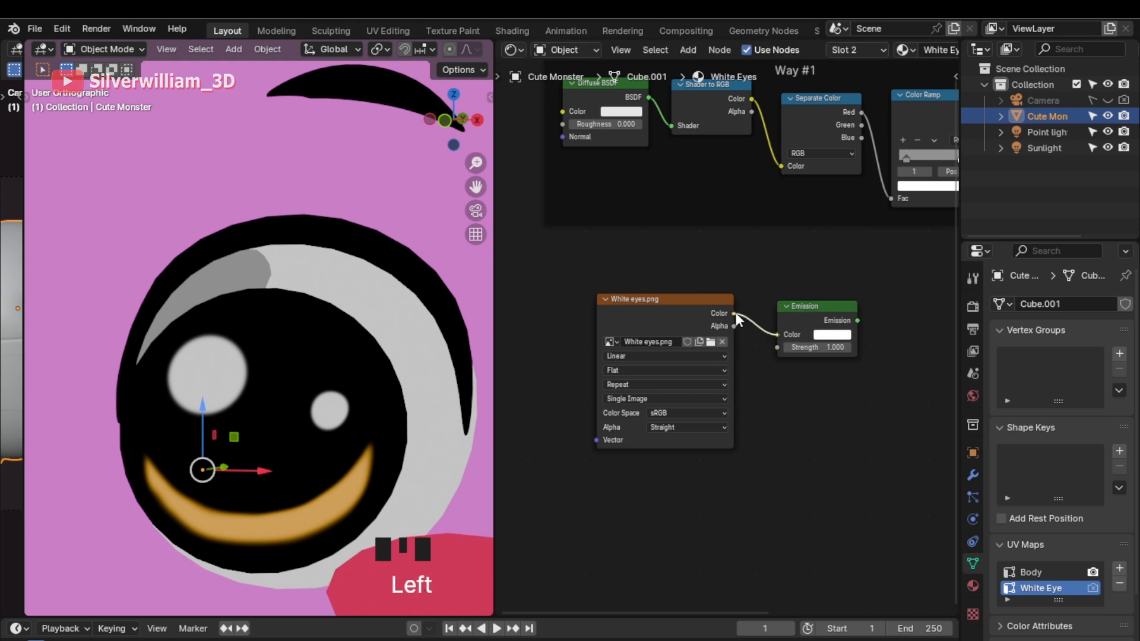
{"action": "left_click_drag", "start_coordinate": [735, 312], "coordinate": [799, 323]}
{"action": "left_click", "coordinate": [795, 323], "text": "ctrl+shift"}
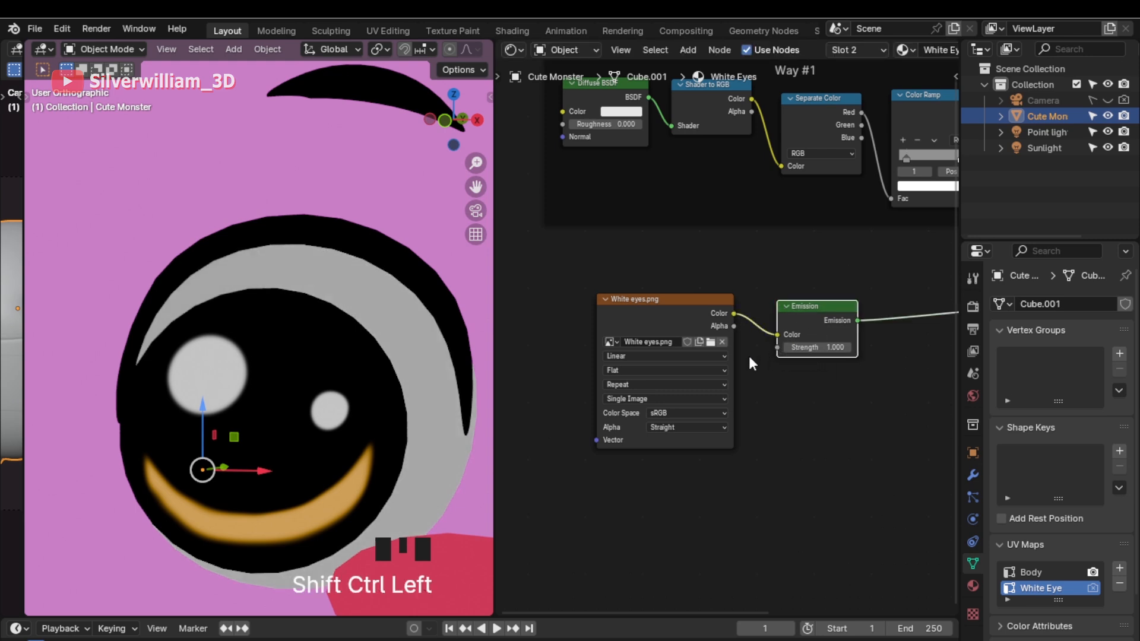
{"action": "middle_click_drag", "start_coordinate": [584, 372], "coordinate": [754, 375], "text": "shift"}
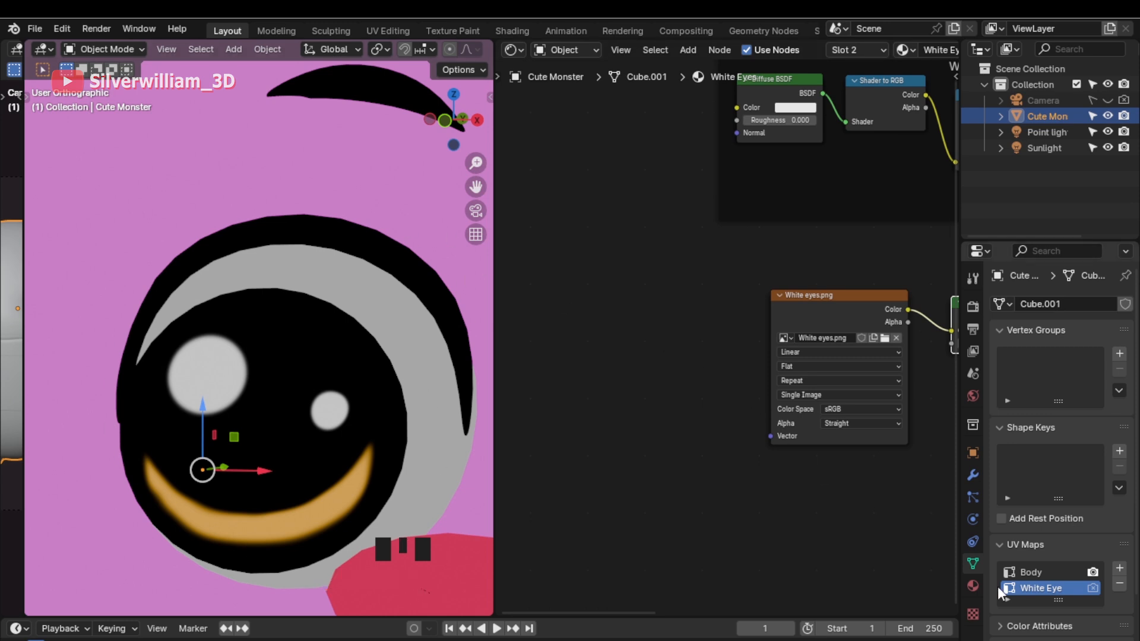
Step: Add a UV Map node set to White Eye and connect its UV output to the White eyes.png texture's Vector input
{"action": "key", "text": "shift+a"}
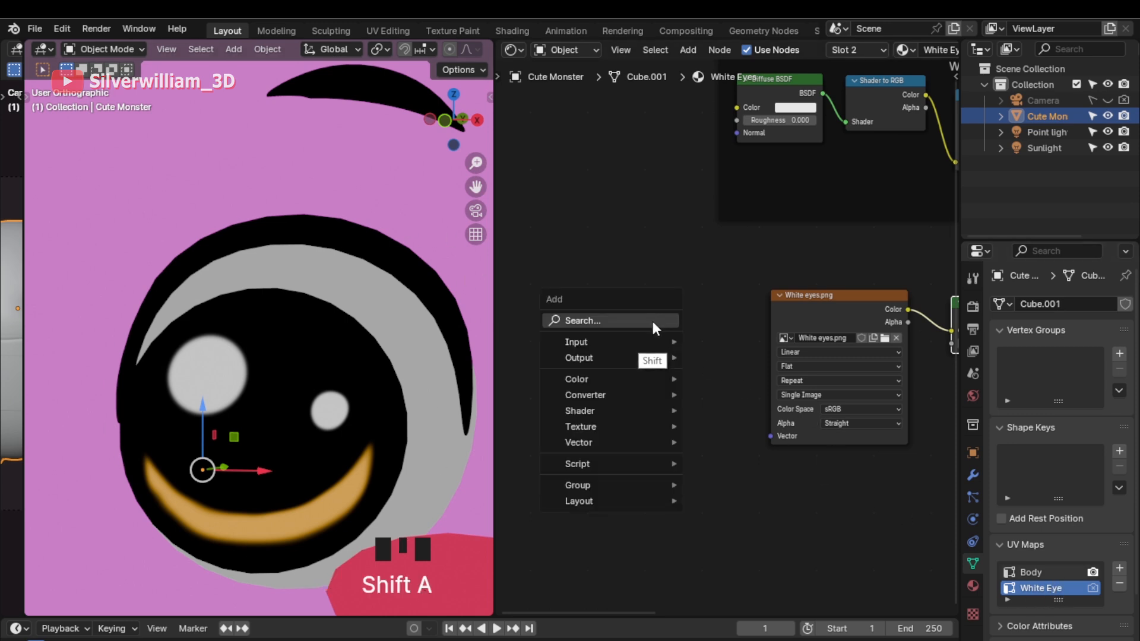
{"action": "left_click", "coordinate": [653, 322]}
{"action": "type", "text": "uv"}
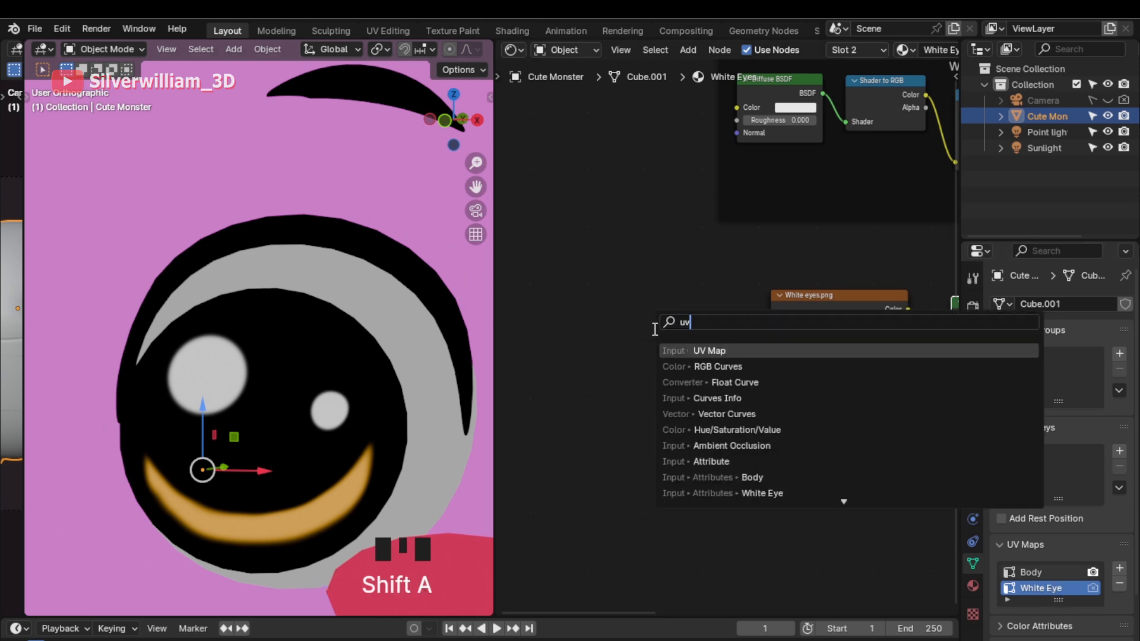
{"action": "left_click", "coordinate": [704, 351]}
{"action": "left_click", "coordinate": [554, 283]}
{"action": "left_click_drag", "start_coordinate": [640, 299], "coordinate": [771, 436]}
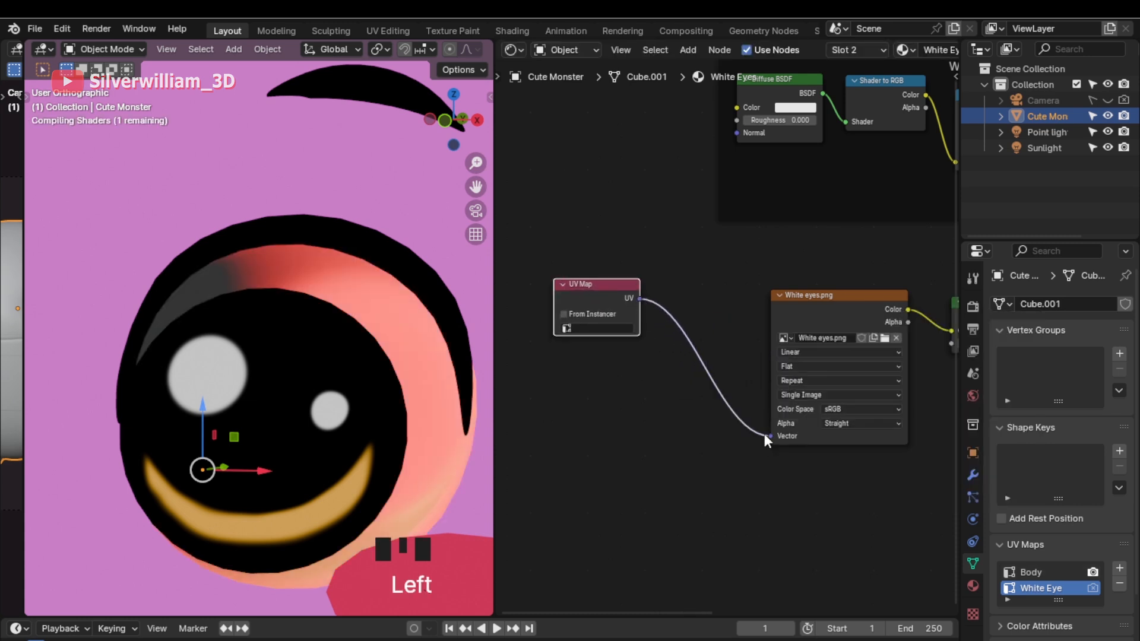
{"action": "left_click", "coordinate": [601, 328]}
{"action": "left_click", "coordinate": [608, 357]}
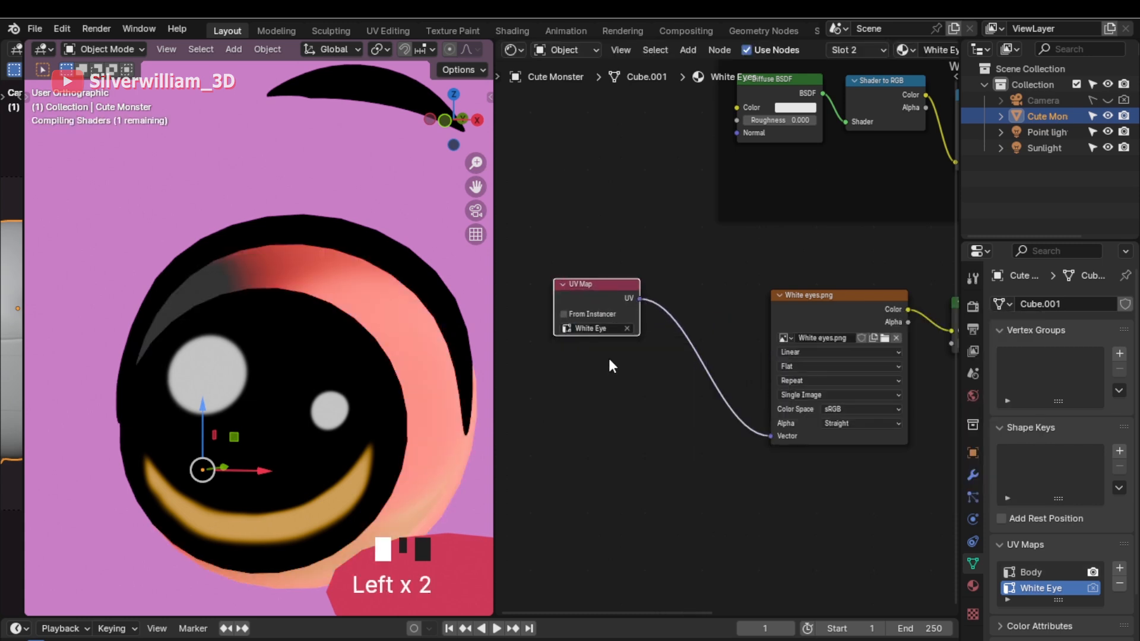
{"action": "middle_click_drag", "start_coordinate": [426, 418], "coordinate": [393, 391], "text": "ctrl"}
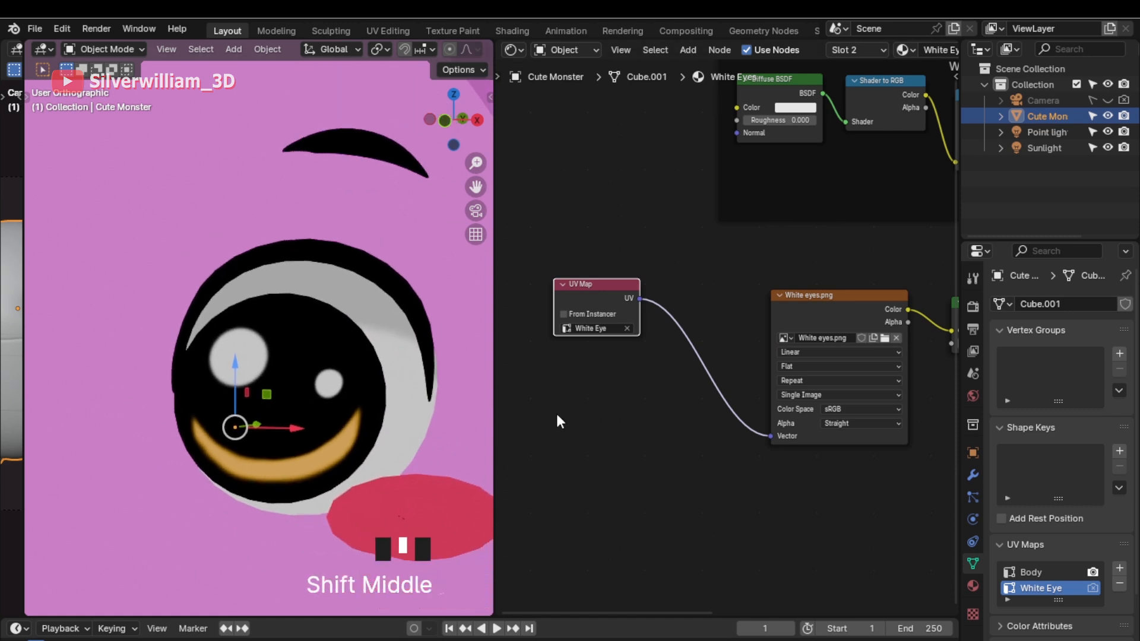
Step: Group the UV Map, White eyes.png and Emission nodes in a frame labelled Way #2
{"action": "left_click_drag", "start_coordinate": [640, 298], "coordinate": [737, 107]}
{"action": "middle_click_drag", "start_coordinate": [775, 269], "coordinate": [663, 249], "text": "shift"}
{"action": "left_click_drag", "start_coordinate": [747, 295], "coordinate": [679, 229]}
{"action": "key", "text": "ctrl+j"}
{"action": "key", "text": "n"}
{"action": "left_click", "coordinate": [877, 115]}
{"action": "type", "text": "Way #2"}
{"action": "key", "text": "Return"}
{"action": "key", "text": "n"}
Step: Compare the Way #1 Color Ramp and Way #2 Emission on the eye, leaving the Color Ramp connected to the material output
{"action": "middle_click_drag", "start_coordinate": [835, 412], "coordinate": [715, 271], "text": "shift"}
{"action": "scroll", "coordinate": [754, 386], "scroll_direction": "down", "scroll_amount": 3}
{"action": "scroll", "coordinate": [688, 377], "scroll_direction": "up", "scroll_amount": 2}
{"action": "left_click", "coordinate": [723, 242], "text": "ctrl+shift"}
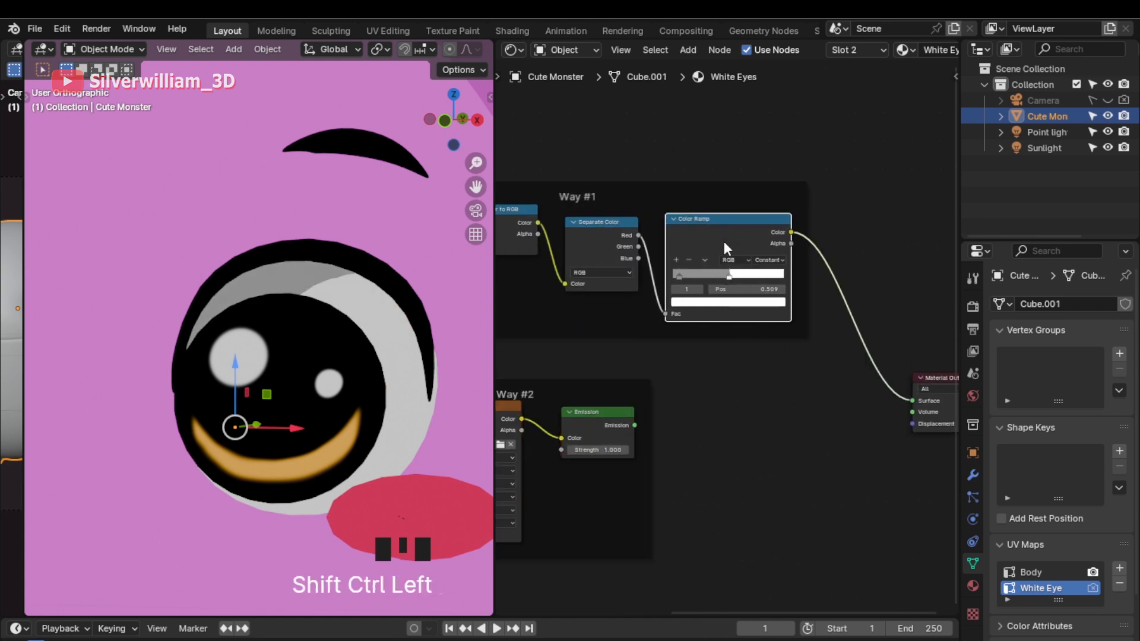
{"action": "left_click", "coordinate": [596, 431], "text": "ctrl+shift"}
{"action": "left_click", "coordinate": [716, 239], "text": "ctrl+shift"}
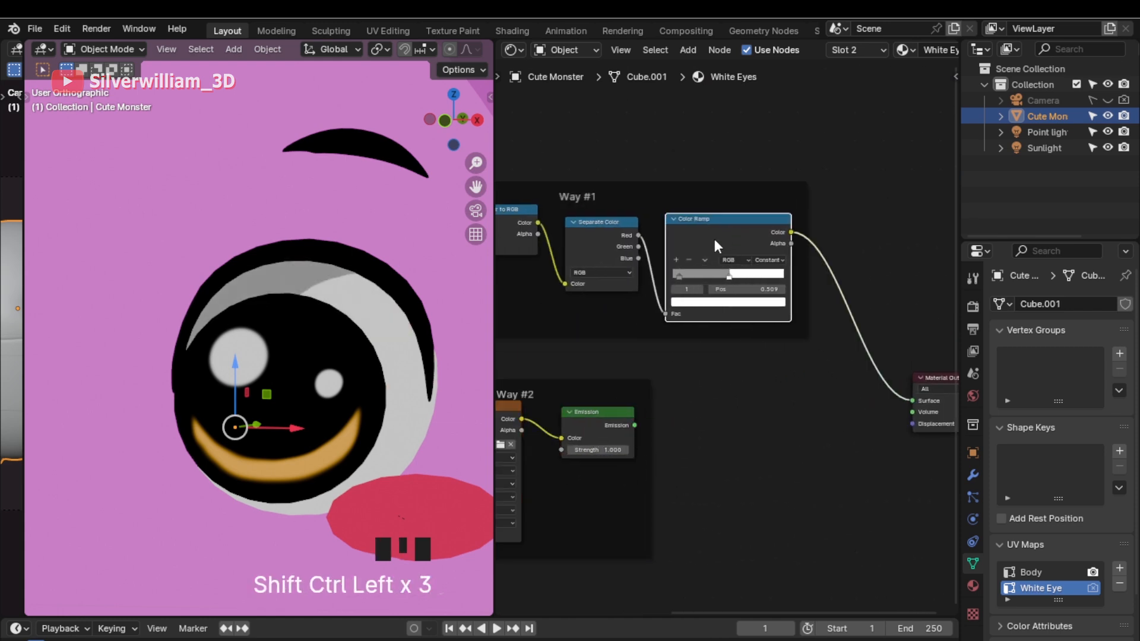
{"action": "middle_click_drag", "start_coordinate": [576, 422], "coordinate": [652, 401], "text": "shift"}
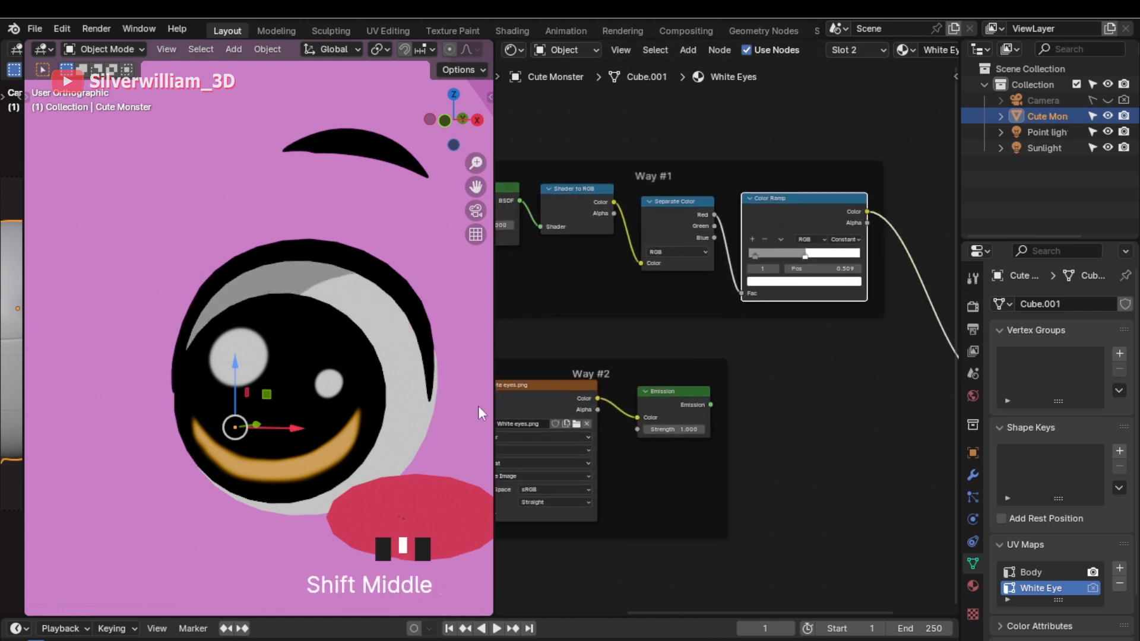
{"action": "left_click", "coordinate": [664, 410], "text": "ctrl+shift"}
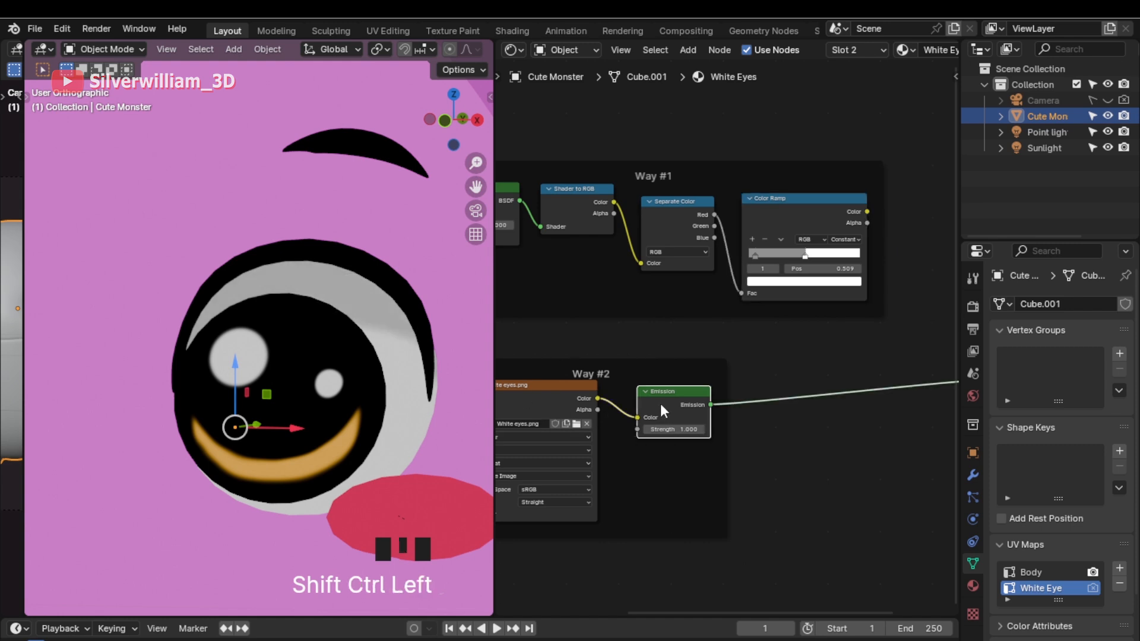
{"action": "left_click", "coordinate": [790, 208], "text": "ctrl+shift"}
Step: Widen the 3D viewport around the whole monster and select the Body material slot
{"action": "left_click_drag", "start_coordinate": [495, 326], "coordinate": [539, 330]}
{"action": "middle_click_drag", "start_coordinate": [471, 347], "coordinate": [479, 553], "text": "ctrl"}
{"action": "middle_click_drag", "start_coordinate": [490, 350], "coordinate": [371, 249], "text": "shift"}
{"action": "double_click", "coordinate": [914, 542]}
{"action": "left_click", "coordinate": [972, 586]}
{"action": "left_click", "coordinate": [1031, 307]}
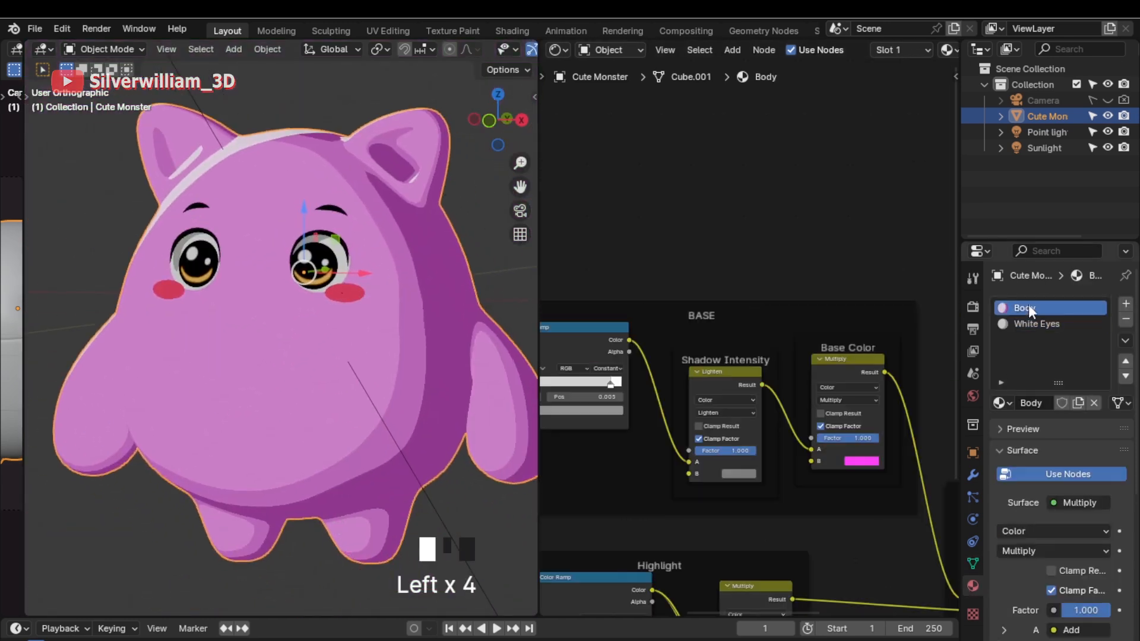
Step: Add an Image Texture node above the BASE frame in the Body material
{"action": "middle_click_drag", "start_coordinate": [771, 497], "coordinate": [804, 341], "text": "shift"}
{"action": "key", "text": "shift+a"}
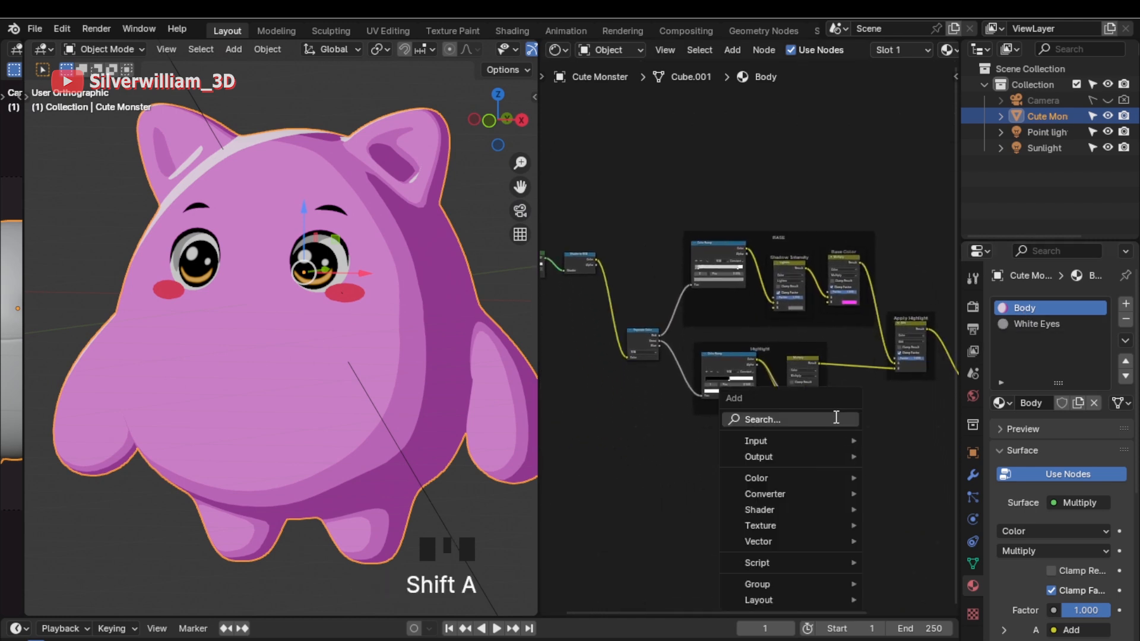
{"action": "left_click", "coordinate": [836, 418]}
{"action": "type", "text": "i"}
{"action": "left_click", "coordinate": [830, 448]}
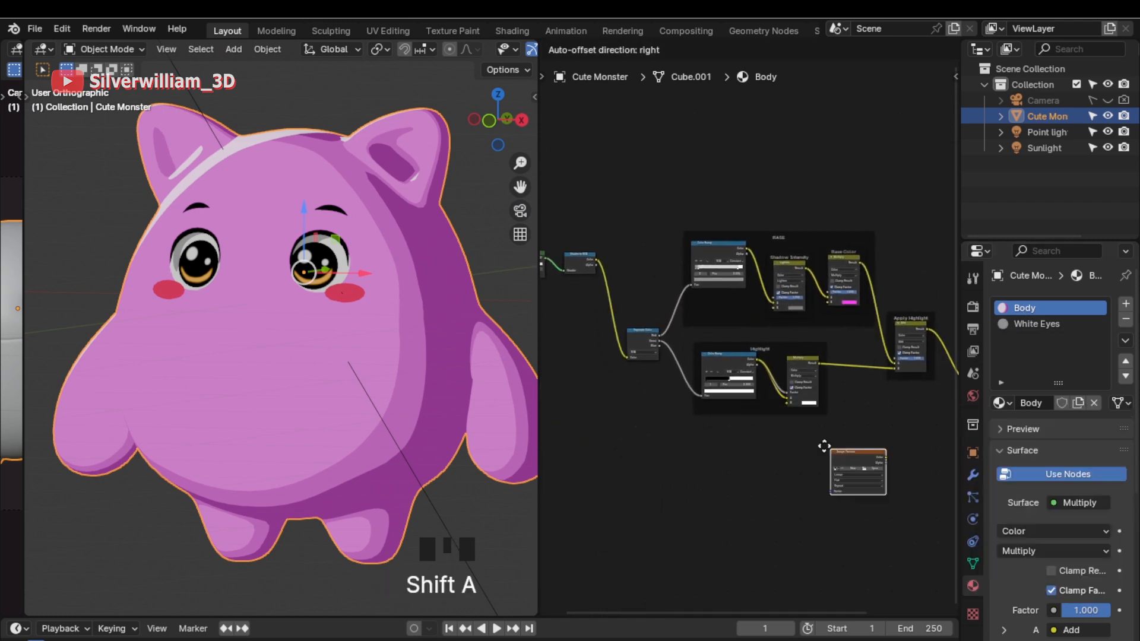
{"action": "left_click", "coordinate": [706, 151]}
Step: Add a UV Map node set to Body and connect it to the Image Texture's Vector input
{"action": "middle_click_drag", "start_coordinate": [707, 237], "coordinate": [720, 388], "text": "shift"}
{"action": "key", "text": "shift+a"}
{"action": "left_click", "coordinate": [722, 389]}
{"action": "type", "text": "uv"}
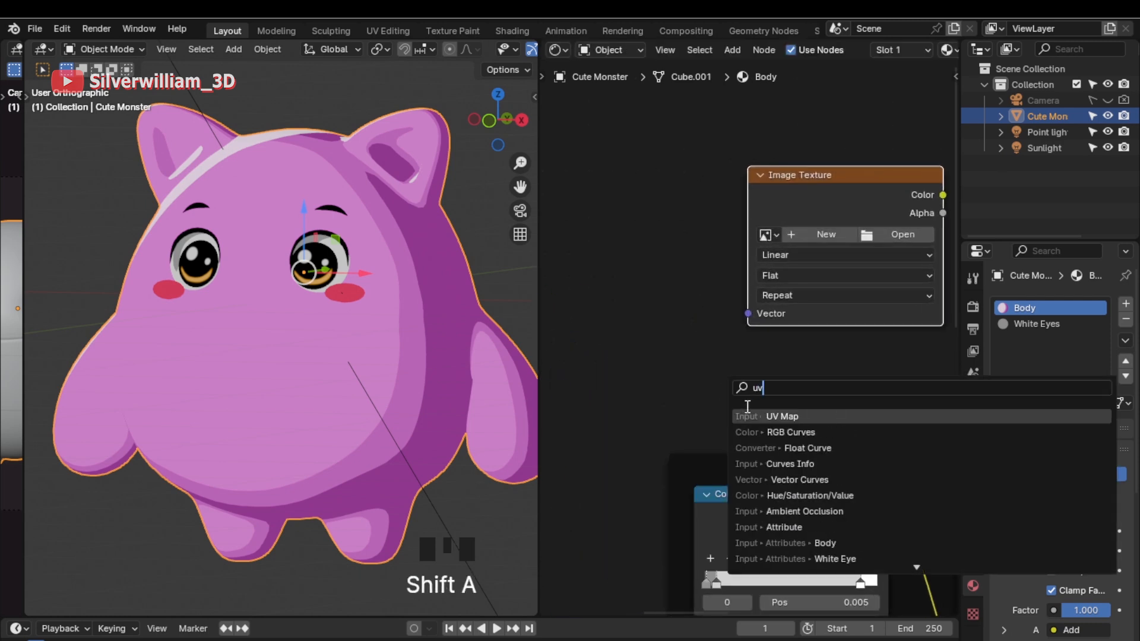
{"action": "key", "text": "Return"}
{"action": "left_click", "coordinate": [694, 327]}
{"action": "left_click_drag", "start_coordinate": [690, 319], "coordinate": [687, 321]}
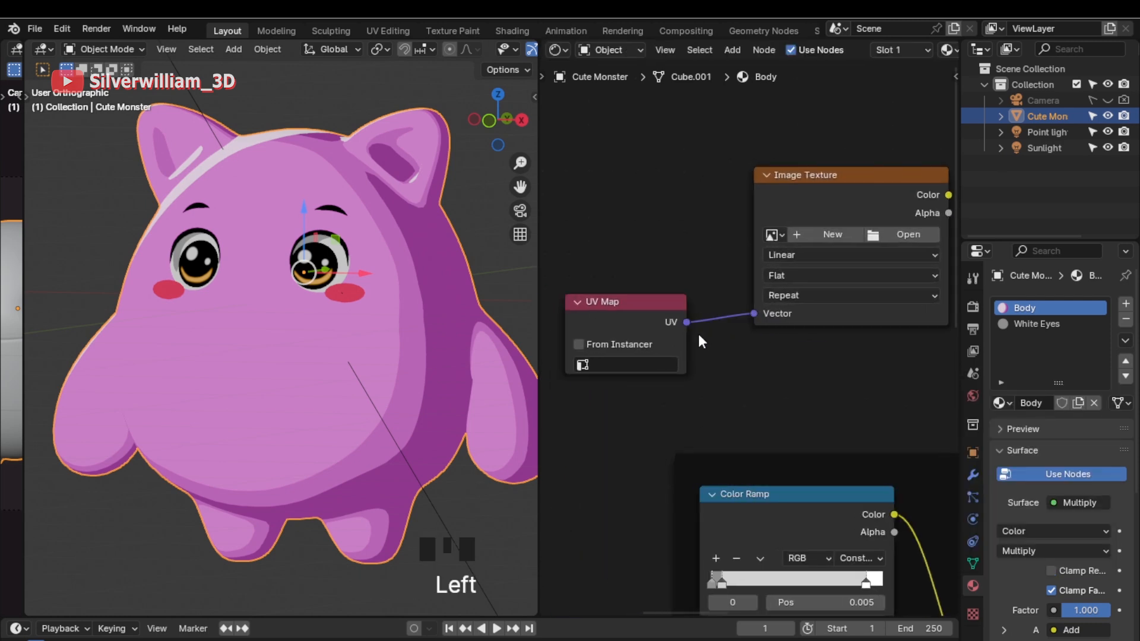
{"action": "left_click", "coordinate": [631, 364]}
{"action": "left_click", "coordinate": [626, 390]}
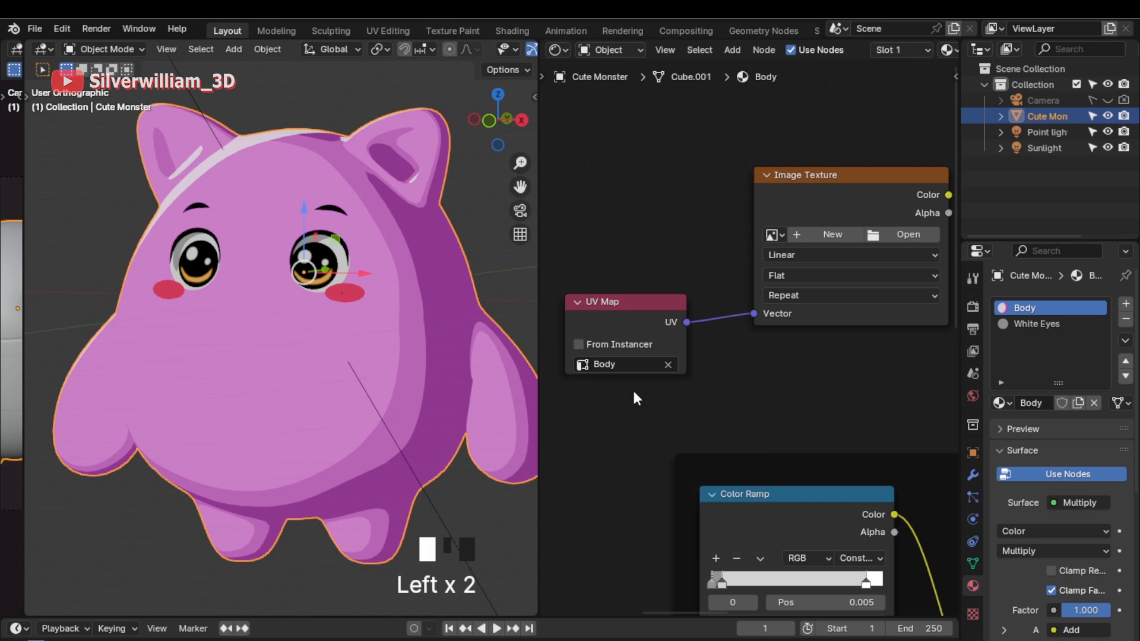
Step: Add an Emission node beside the Body material's Image Texture node
{"action": "middle_click_drag", "start_coordinate": [862, 359], "coordinate": [594, 412], "text": "shift"}
{"action": "key", "text": "shift+a"}
{"action": "type", "text": "emi"}
{"action": "key", "text": "Return"}
{"action": "left_click", "coordinate": [725, 259]}
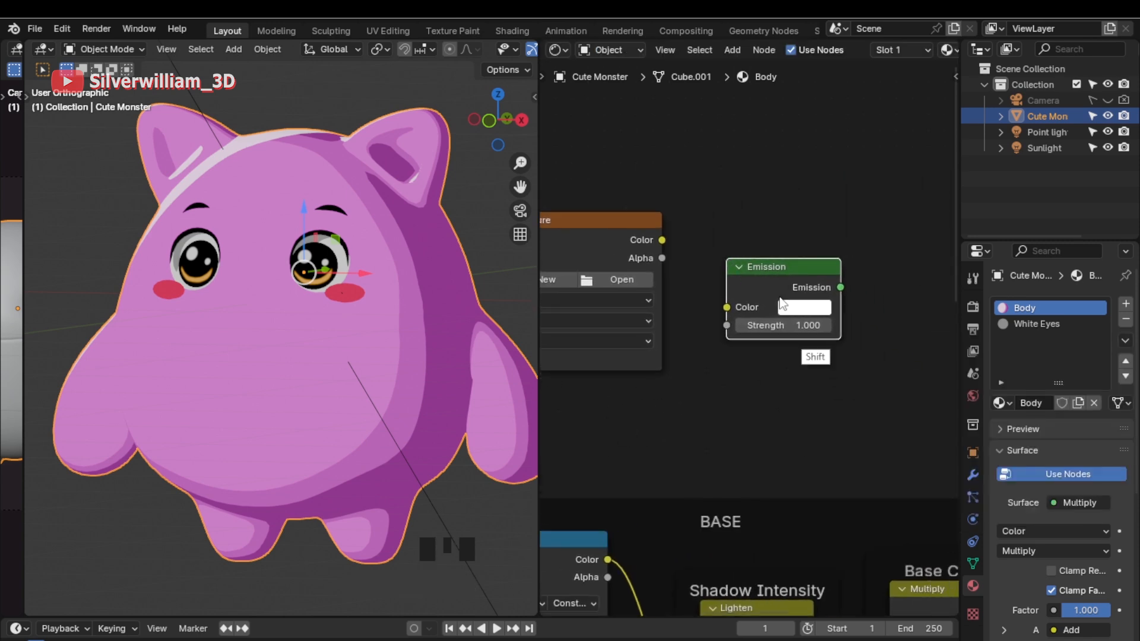
Step: Add a Shader to RGB node fed by the Emission, and link the Image Texture's Color to the Emission's Color
{"action": "middle_click_drag", "start_coordinate": [783, 303], "coordinate": [698, 291]}
{"action": "key", "text": "shift+a"}
{"action": "type", "text": "sha"}
{"action": "left_click", "coordinate": [801, 389]}
{"action": "left_click", "coordinate": [829, 247]}
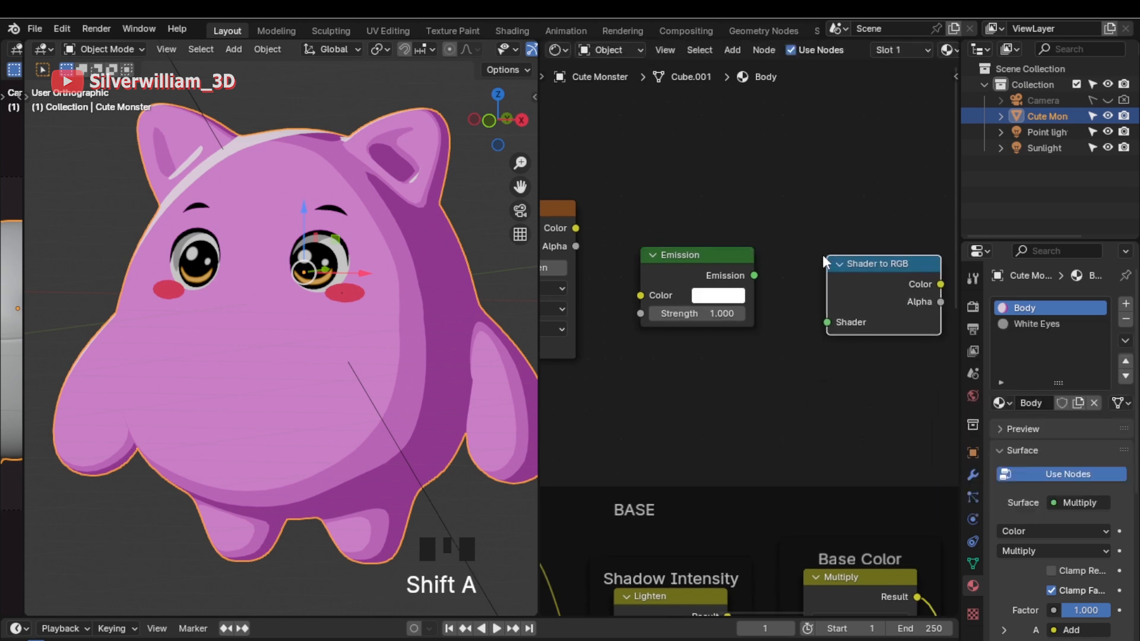
{"action": "left_click_drag", "start_coordinate": [755, 275], "coordinate": [809, 310]}
{"action": "left_click_drag", "start_coordinate": [576, 228], "coordinate": [640, 295]}
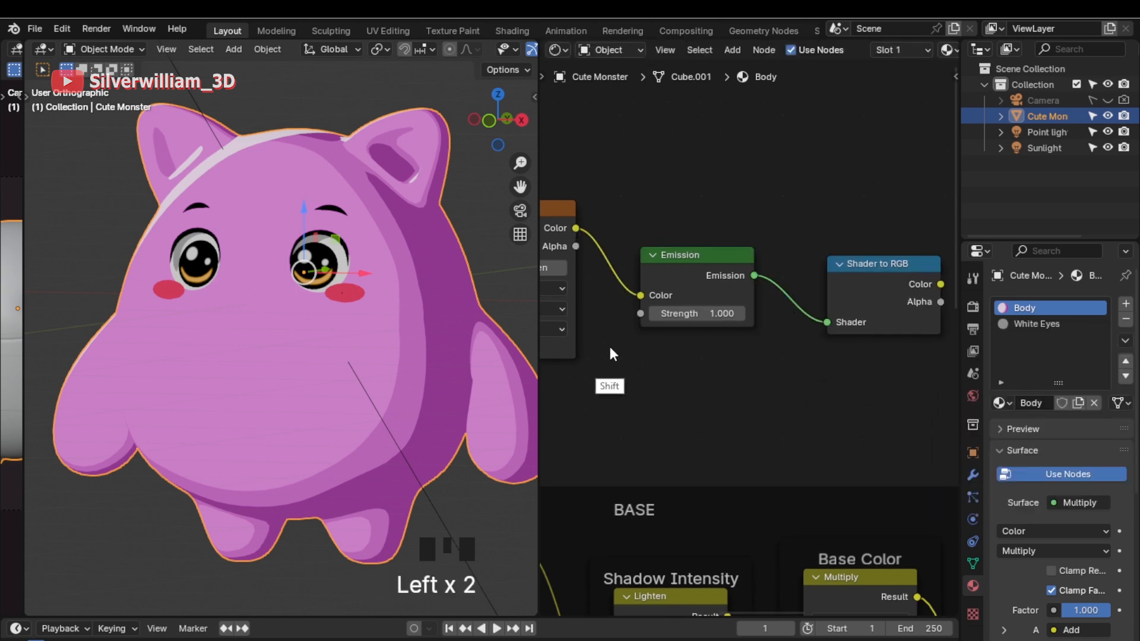
Step: Load Body png.png into the Image Texture and connect the Shader to RGB node to the material output
{"action": "middle_click_drag", "start_coordinate": [560, 301], "coordinate": [747, 322], "text": "shift"}
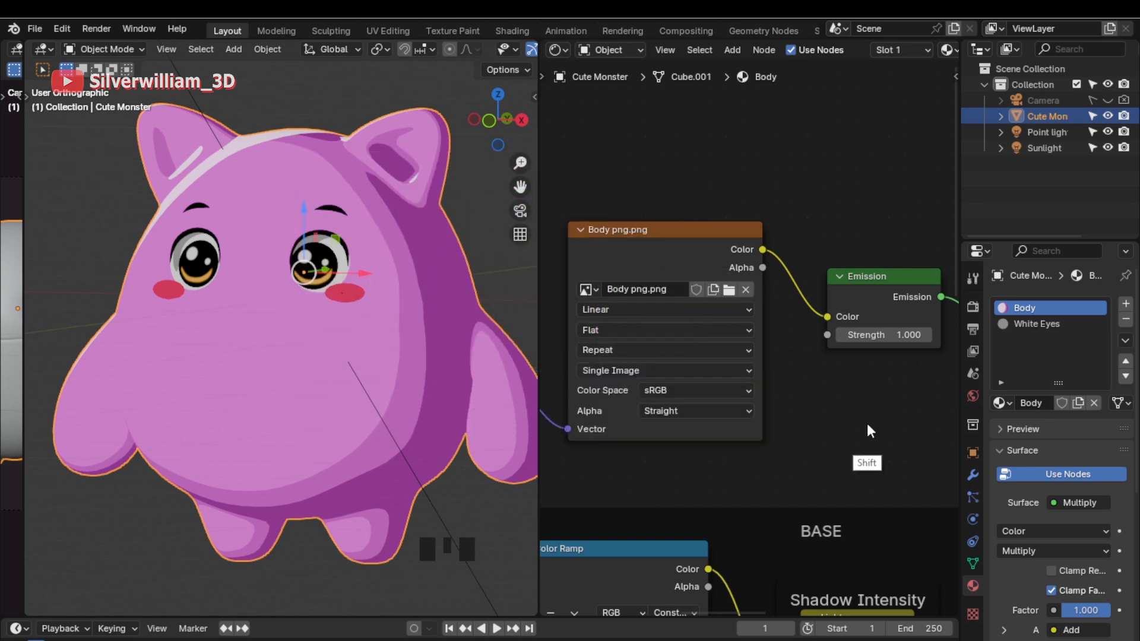
{"action": "middle_click_drag", "start_coordinate": [865, 418], "coordinate": [608, 401], "text": "shift"}
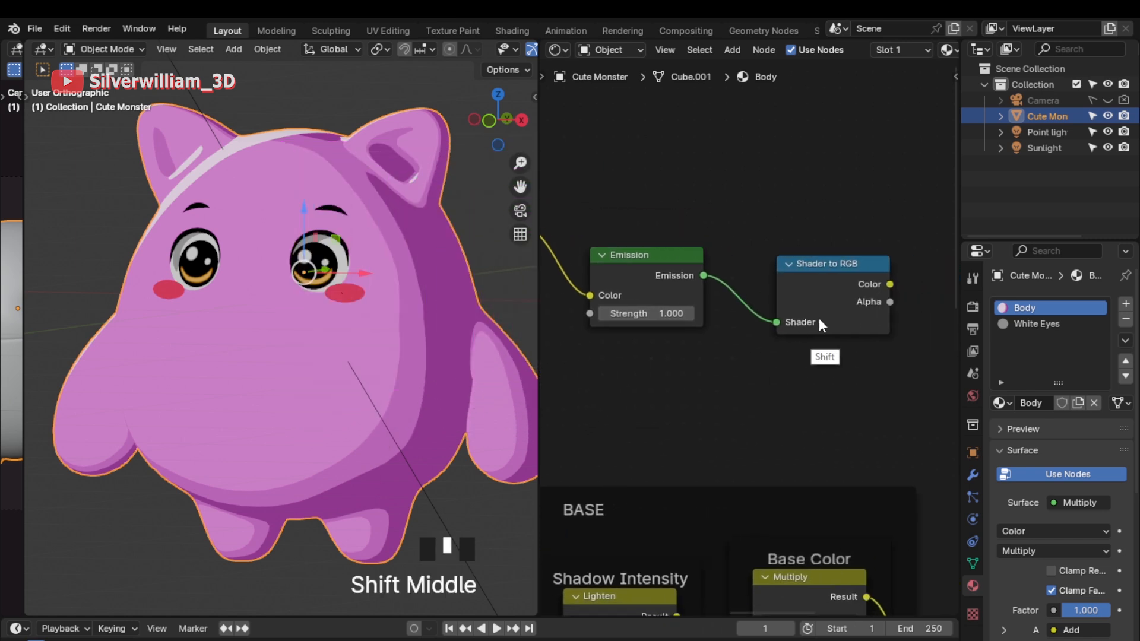
{"action": "left_click", "coordinate": [826, 301], "text": "ctrl+shift"}
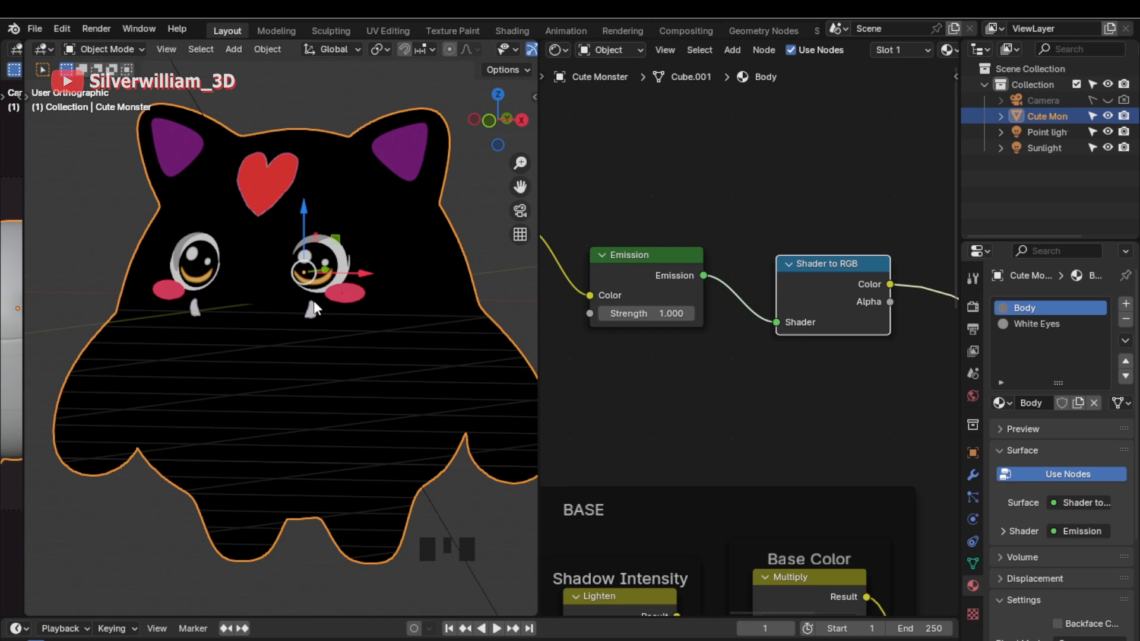
Step: Group the UV Map, Body png.png, Emission and Shader to RGB nodes in a frame labelled Image Texture
{"action": "middle_click_drag", "start_coordinate": [819, 405], "coordinate": [817, 463], "text": "ctrl"}
{"action": "middle_click_drag", "start_coordinate": [819, 323], "coordinate": [825, 397], "text": "ctrl"}
{"action": "middle_click_drag", "start_coordinate": [825, 397], "coordinate": [804, 336], "text": "shift"}
{"action": "left_click_drag", "start_coordinate": [864, 189], "coordinate": [535, 326]}
{"action": "key", "text": "ctrl+j"}
{"action": "key", "text": "n"}
{"action": "left_click", "coordinate": [852, 121]}
{"action": "type", "text": "Image Texture"}
{"action": "key", "text": "Return"}
{"action": "key", "text": "n"}
Step: Add a color Mix node beyond the Image Texture and BASE frames
{"action": "middle_click_drag", "start_coordinate": [879, 357], "coordinate": [746, 401], "text": "shift"}
{"action": "left_click", "coordinate": [810, 316]}
{"action": "key", "text": "shift+a"}
{"action": "type", "text": "mix"}
{"action": "left_click", "coordinate": [813, 359]}
{"action": "left_click", "coordinate": [851, 227]}
Step: Wire Base Color to the Mix node's A, Shader to RGB to B, texture Alpha to Factor, and the Mix to the material output
{"action": "scroll", "coordinate": [795, 341], "scroll_direction": "up", "scroll_amount": 6}
{"action": "left_click_drag", "start_coordinate": [650, 425], "coordinate": [842, 301]}
{"action": "left_click_drag", "start_coordinate": [666, 210], "coordinate": [843, 314]}
{"action": "middle_click_drag", "start_coordinate": [808, 348], "coordinate": [628, 321], "text": "shift"}
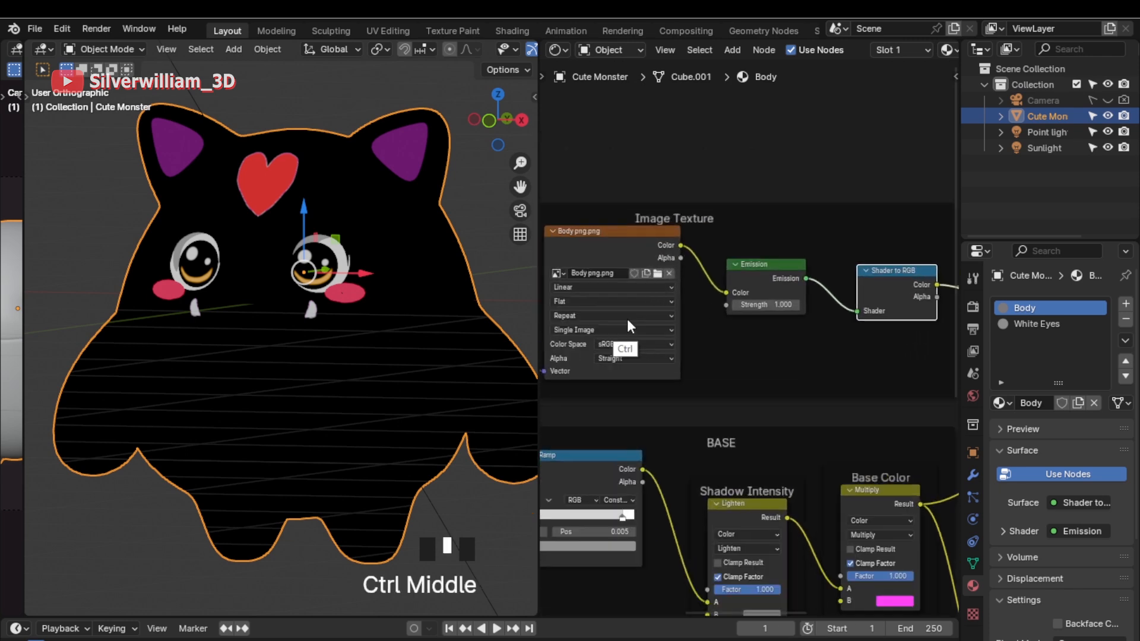
{"action": "left_click_drag", "start_coordinate": [682, 259], "coordinate": [731, 383]}
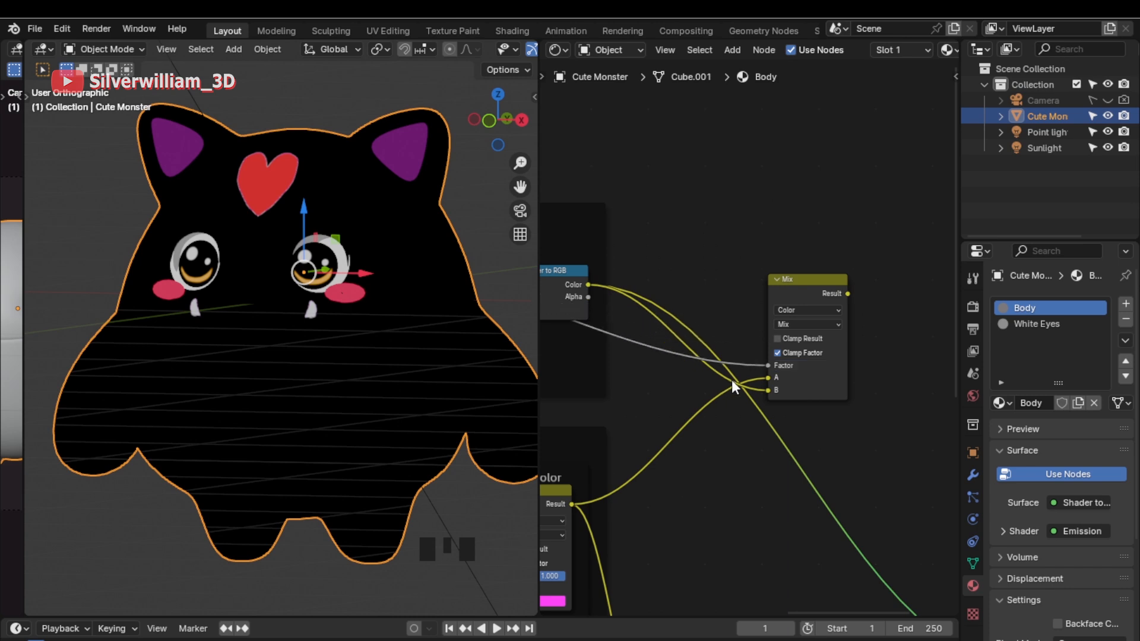
{"action": "left_click", "coordinate": [795, 291], "text": "ctrl+shift"}
Step: Put the Mix node in a frame labelled Apply image texture
{"action": "middle_click_drag", "start_coordinate": [849, 570], "coordinate": [846, 448], "text": "shift"}
{"action": "scroll", "coordinate": [846, 447], "scroll_direction": "down", "scroll_amount": 5}
{"action": "left_click_drag", "start_coordinate": [865, 388], "coordinate": [773, 227]}
{"action": "key", "text": "ctrl+j"}
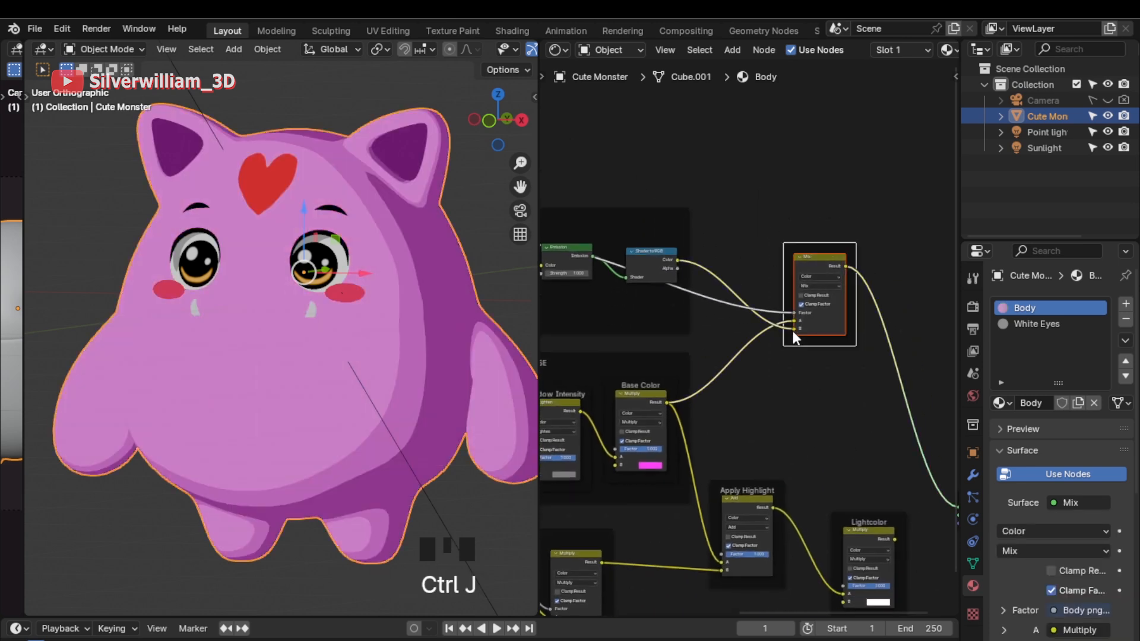
{"action": "key", "text": "n"}
{"action": "left_click", "coordinate": [870, 115]}
{"action": "type", "text": "Apply image tx"}
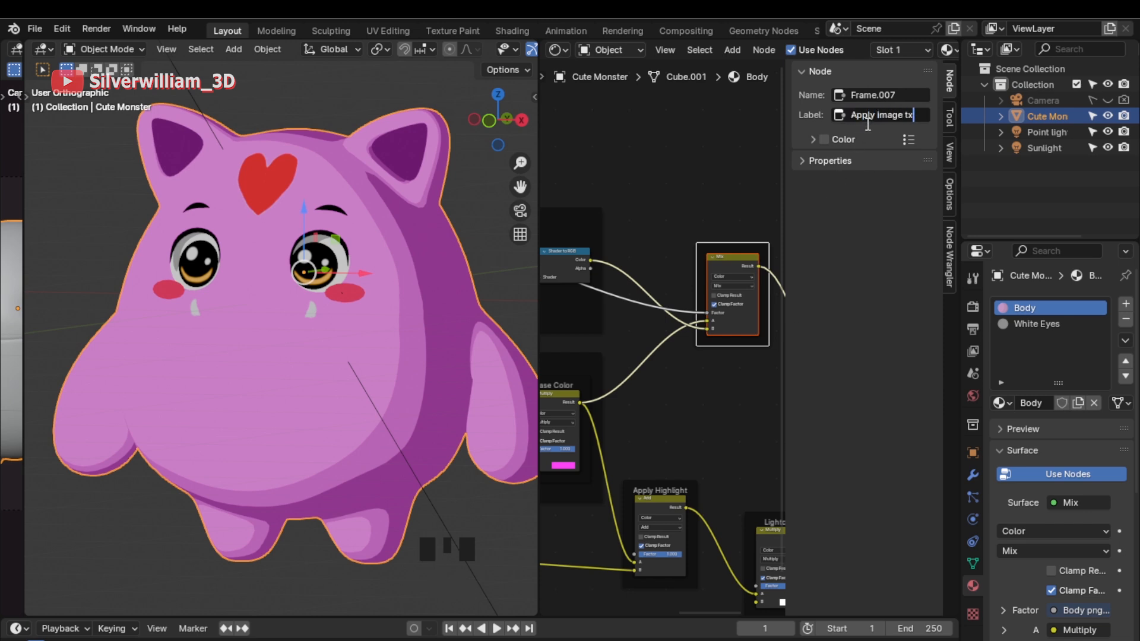
{"action": "key", "text": "Return"}
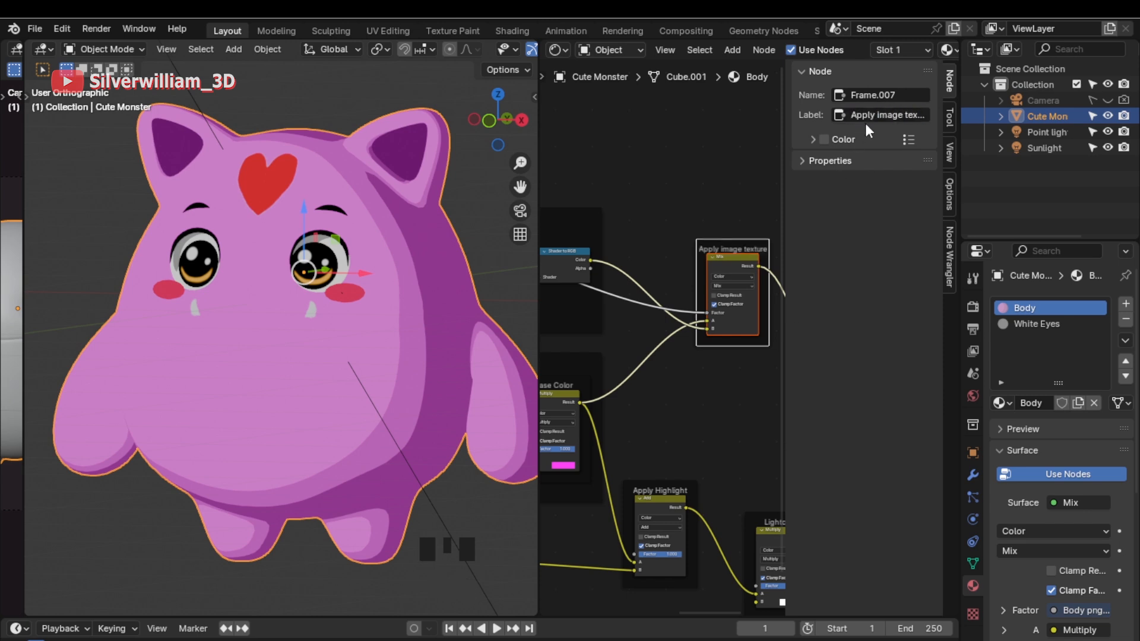
{"action": "key", "text": "n"}
Step: Widen the Shader Editor and shift the Material Output, Apply Highlight and Lightcolor nodes farther along the chain
{"action": "left_click", "coordinate": [541, 388]}
{"action": "left_click_drag", "start_coordinate": [537, 389], "coordinate": [338, 389]}
{"action": "middle_click_drag", "start_coordinate": [577, 416], "coordinate": [491, 306], "text": "shift"}
{"action": "left_click", "coordinate": [700, 411]}
{"action": "key", "text": "g"}
{"action": "left_click", "coordinate": [871, 353]}
{"action": "left_click_drag", "start_coordinate": [729, 334], "coordinate": [450, 492]}
{"action": "key", "text": "g"}
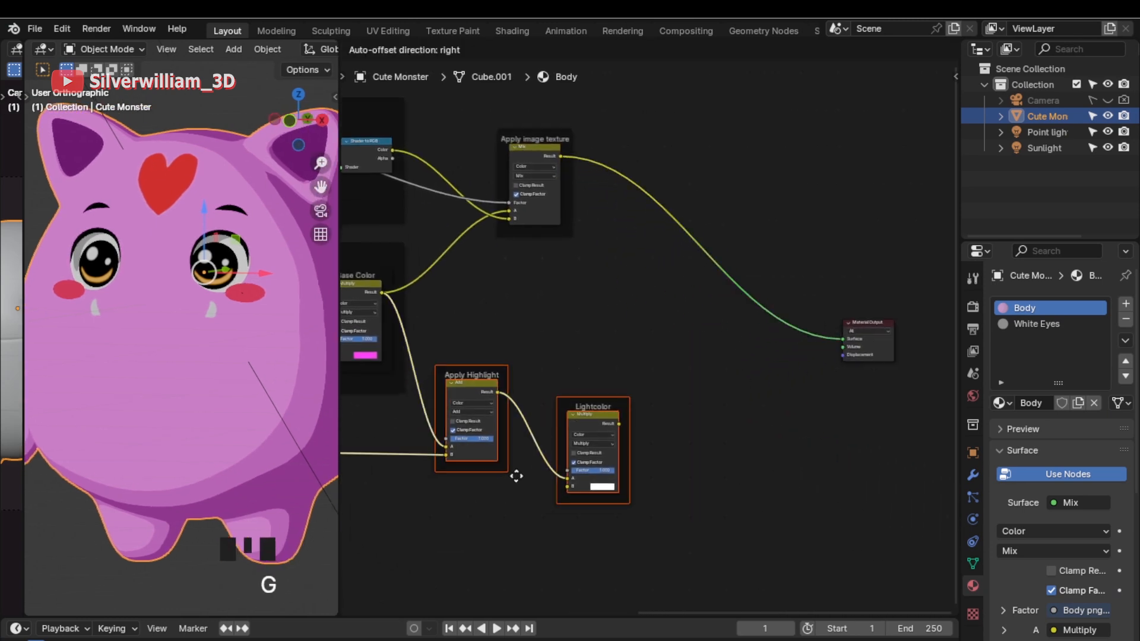
{"action": "left_click", "coordinate": [666, 407]}
Step: Feed the Apply image texture result into Apply Highlight's A input and connect the Lightcolor Multiply to the material output
{"action": "middle_click_drag", "start_coordinate": [697, 315], "coordinate": [714, 445], "text": "ctrl"}
{"action": "left_click_drag", "start_coordinate": [474, 111], "coordinate": [532, 484]}
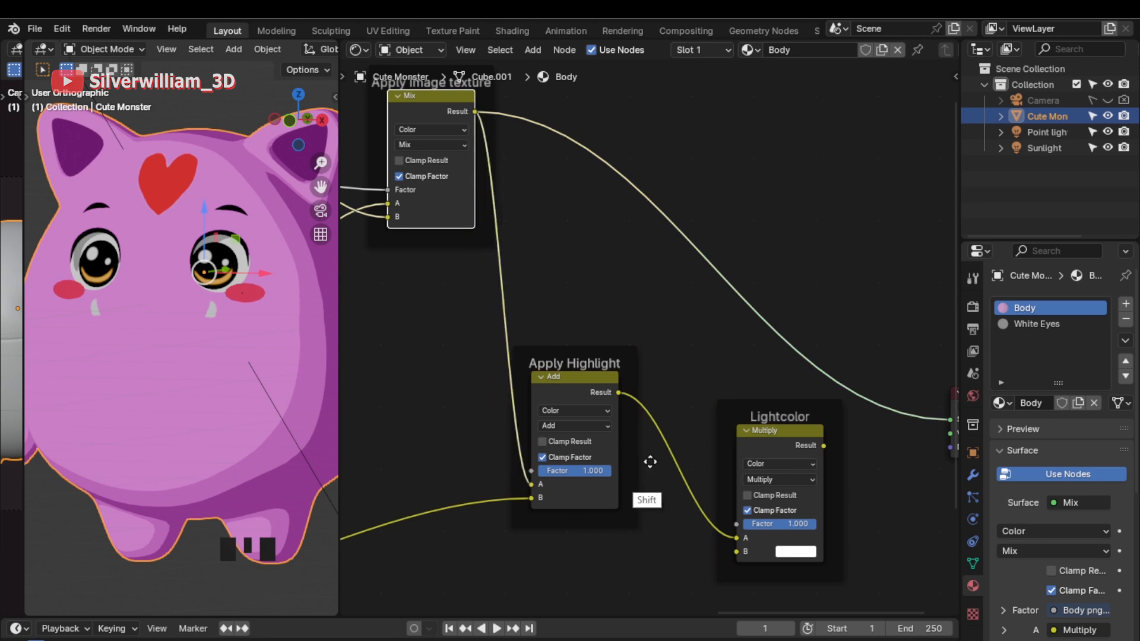
{"action": "middle_click_drag", "start_coordinate": [650, 490], "coordinate": [558, 437], "text": "shift"}
{"action": "left_click", "coordinate": [664, 420], "text": "ctrl+shift"}
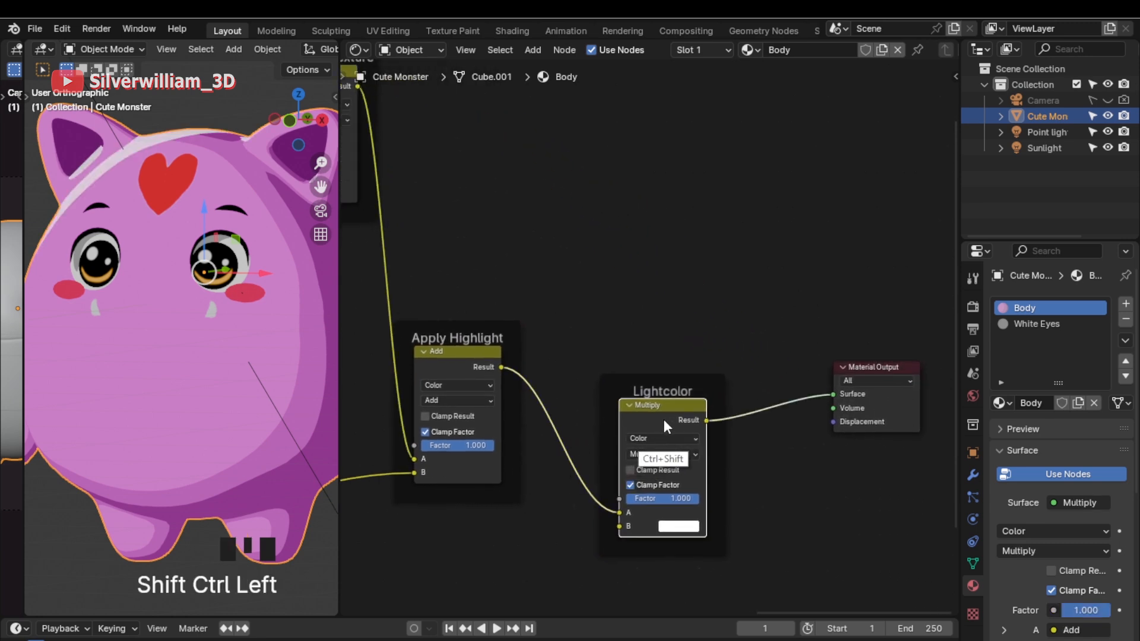
Step: Try tinting the Lightcolor color and return it to white
{"action": "mouse_move", "coordinate": [486, 446]}
{"action": "left_mouse_down"}
{"action": "mouse_move", "coordinate": [414, 446]}
{"action": "mouse_move", "coordinate": [488, 447]}
{"action": "left_mouse_up"}
{"action": "left_click", "coordinate": [686, 528]}
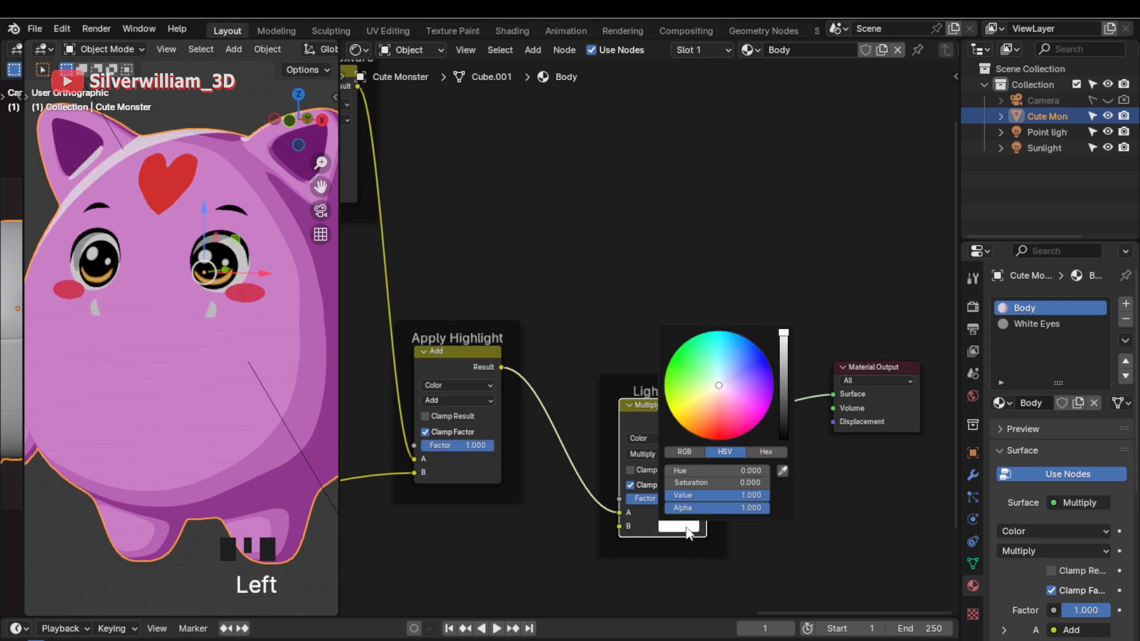
{"action": "left_click_drag", "start_coordinate": [720, 387], "coordinate": [720, 388]}
{"action": "left_click_drag", "start_coordinate": [705, 483], "coordinate": [660, 488]}
{"action": "middle_click_drag", "start_coordinate": [553, 415], "coordinate": [673, 383], "text": "shift"}
{"action": "middle_click_drag", "start_coordinate": [509, 335], "coordinate": [686, 364], "text": "shift"}
{"action": "middle_click_drag", "start_coordinate": [580, 261], "coordinate": [604, 387], "text": "ctrl"}
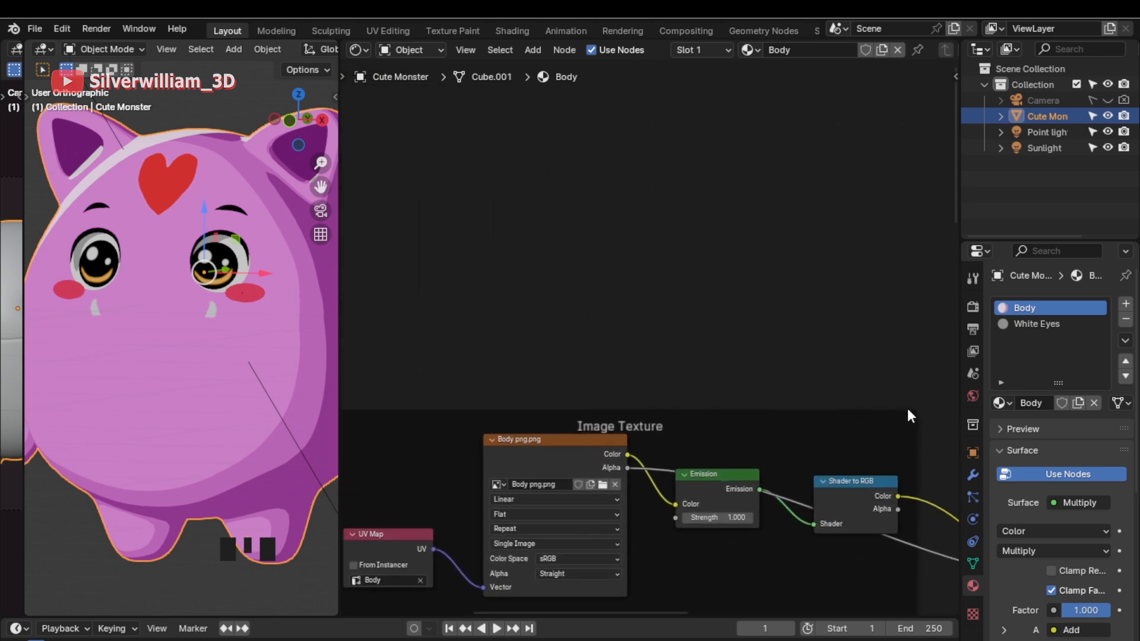
Step: Add a third material slot with a new material named Outline
{"action": "left_click", "coordinate": [1126, 303]}
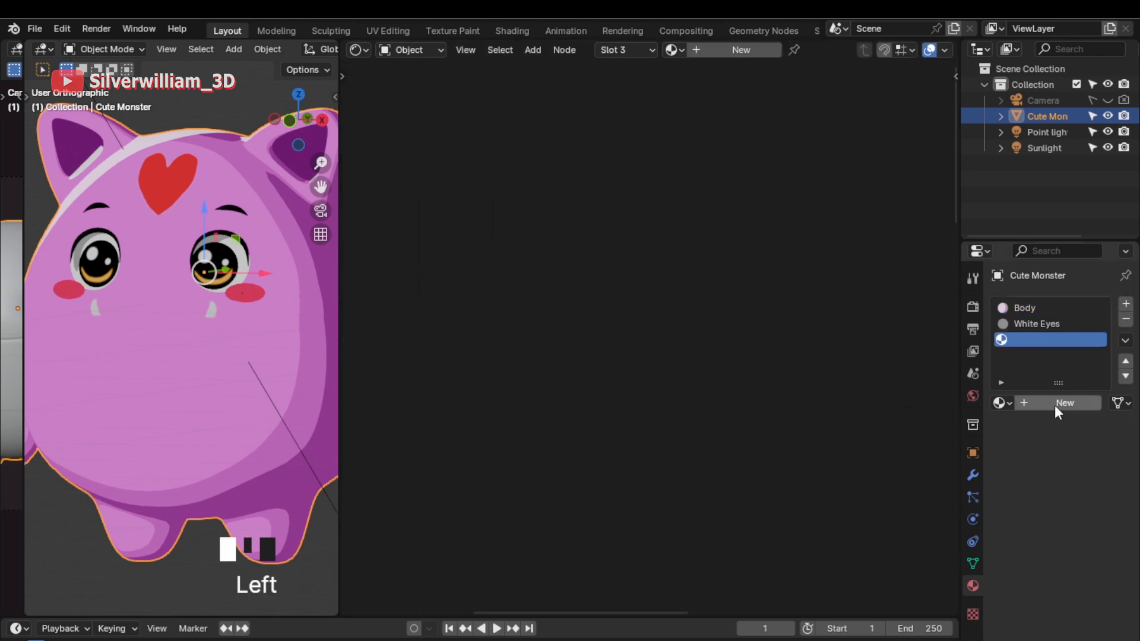
{"action": "left_click", "coordinate": [1055, 405]}
{"action": "left_click", "coordinate": [1045, 405]}
{"action": "type", "text": "Outline"}
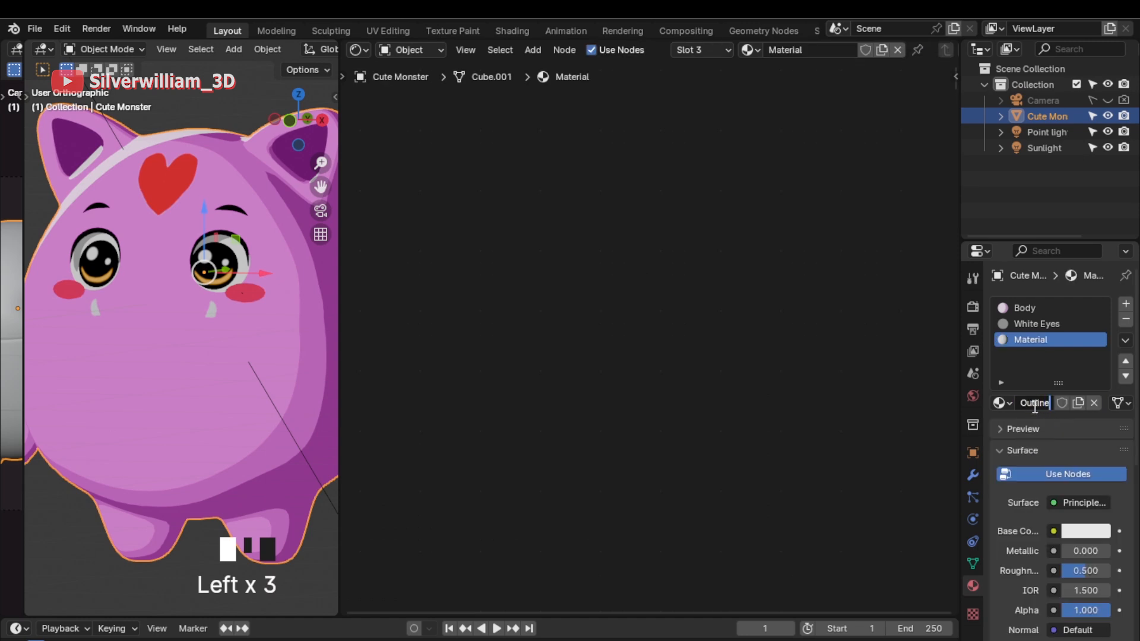
{"action": "key", "text": "Return"}
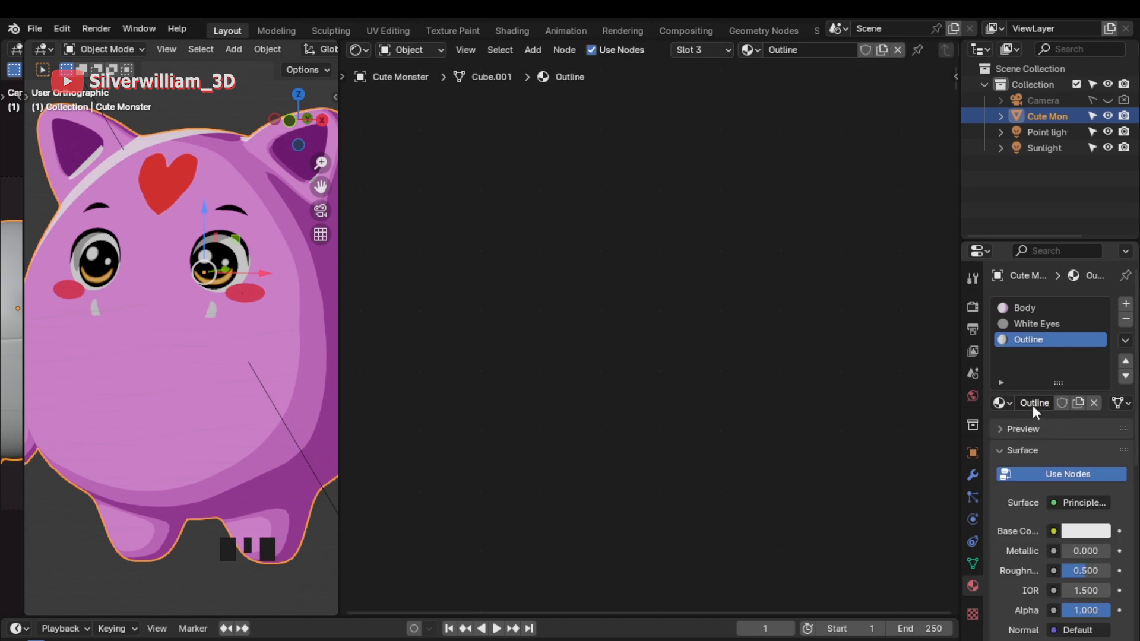
Step: Delete the default Principled BSDF node from the Outline material
{"action": "middle_click_drag", "start_coordinate": [871, 524], "coordinate": [738, 275], "text": "shift"}
{"action": "left_click", "coordinate": [529, 280]}
{"action": "left_click", "coordinate": [511, 370]}
{"action": "key", "text": "x"}
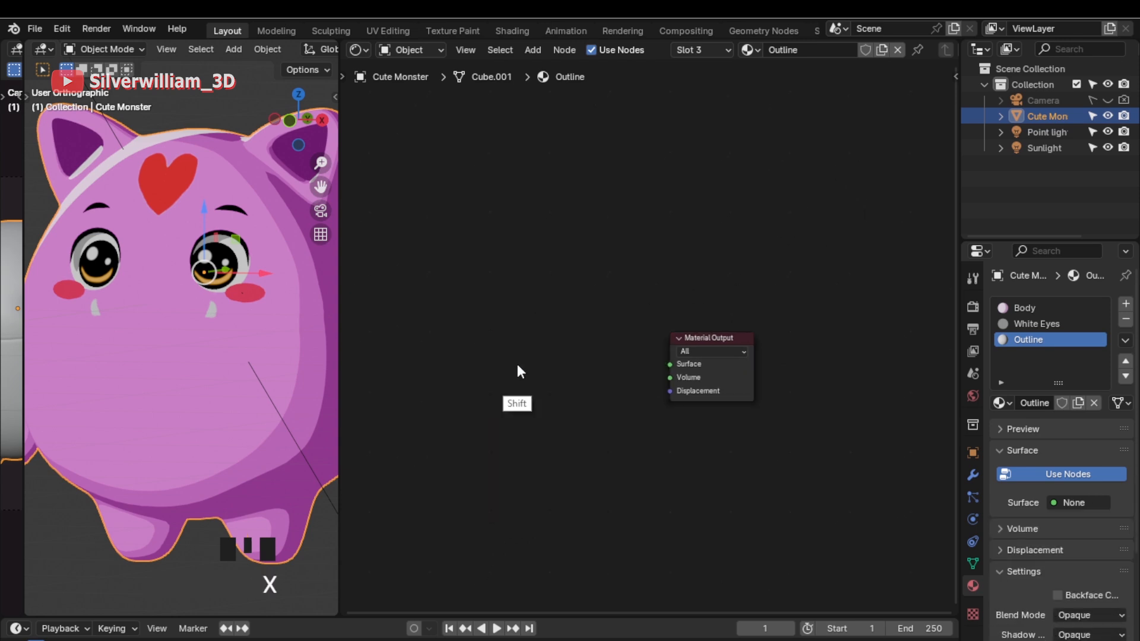
Step: Add an Emission shader to the Outline material and connect it to the Material Output's Surface input
{"action": "key", "text": "shift+a"}
{"action": "type", "text": "emiss"}
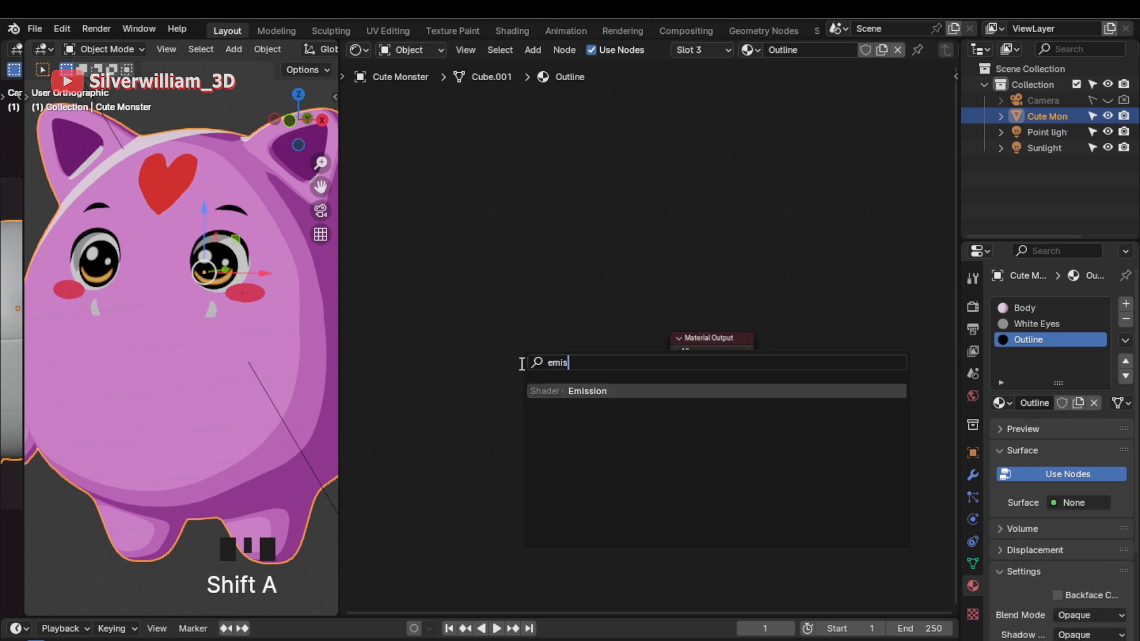
{"action": "key", "text": "Return"}
{"action": "left_click_drag", "start_coordinate": [589, 357], "coordinate": [670, 364]}
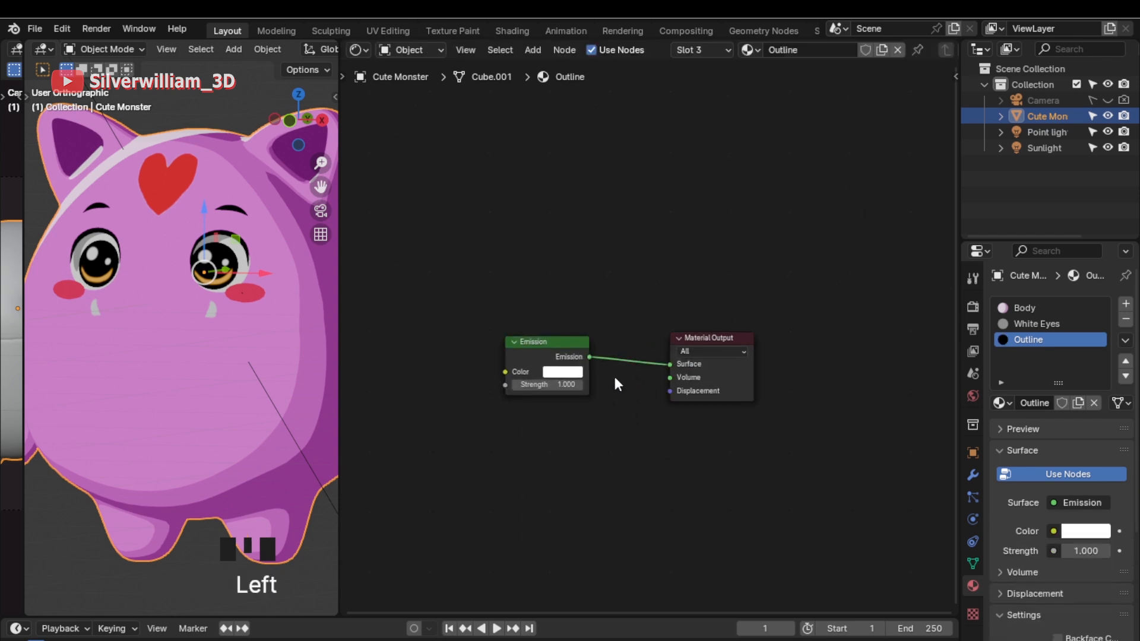
Step: Set the Outline material's Emission color to black and enable Backface Culling
{"action": "left_click", "coordinate": [576, 372]}
{"action": "scroll", "coordinate": [665, 216], "scroll_direction": "down", "scroll_amount": 20}
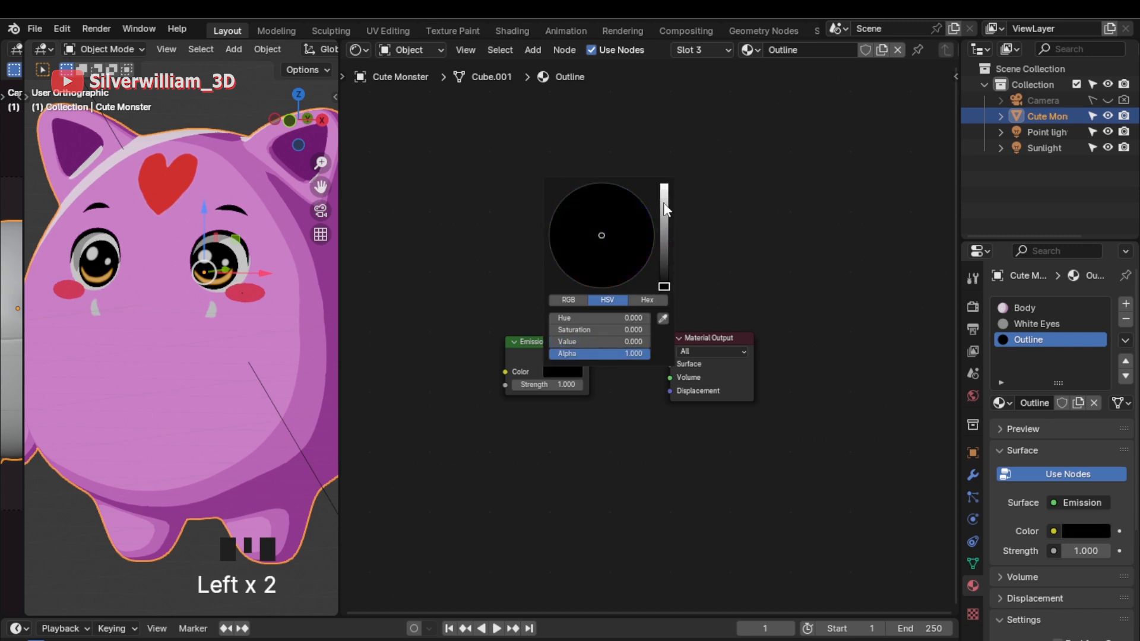
{"action": "left_click_drag", "start_coordinate": [1135, 475], "coordinate": [1135, 612]}
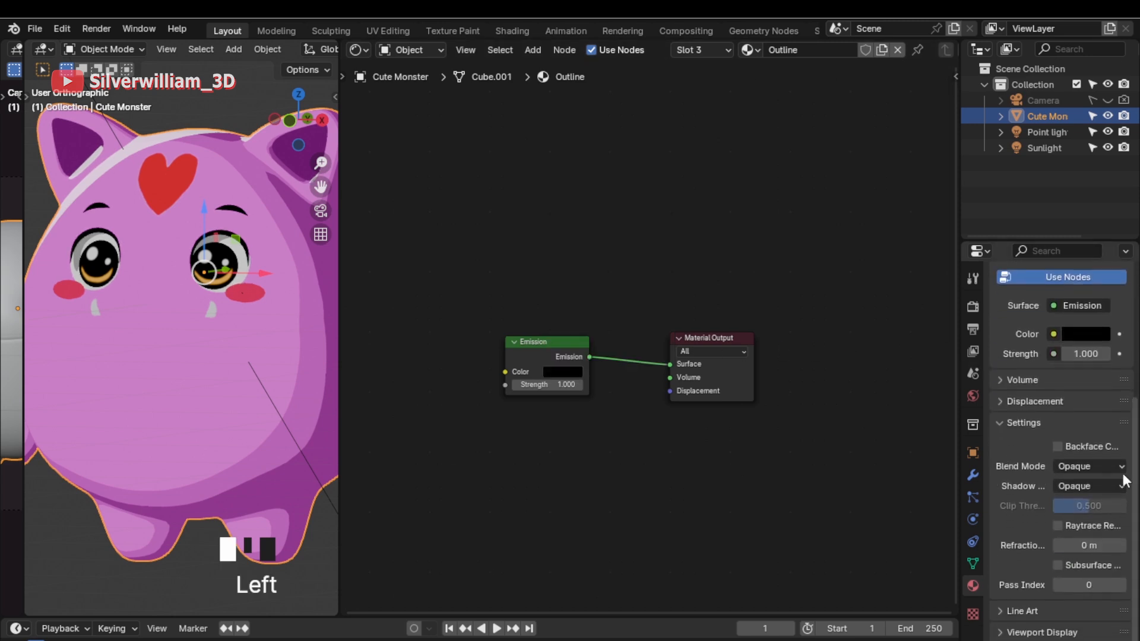
{"action": "left_click", "coordinate": [1058, 446]}
Step: Enlarge the 3D viewport and add a Solidify modifier to the Cute Monster
{"action": "left_click_drag", "start_coordinate": [340, 392], "coordinate": [588, 392]}
{"action": "left_click", "coordinate": [974, 474]}
{"action": "left_click", "coordinate": [1034, 300]}
{"action": "left_click", "coordinate": [1034, 302]}
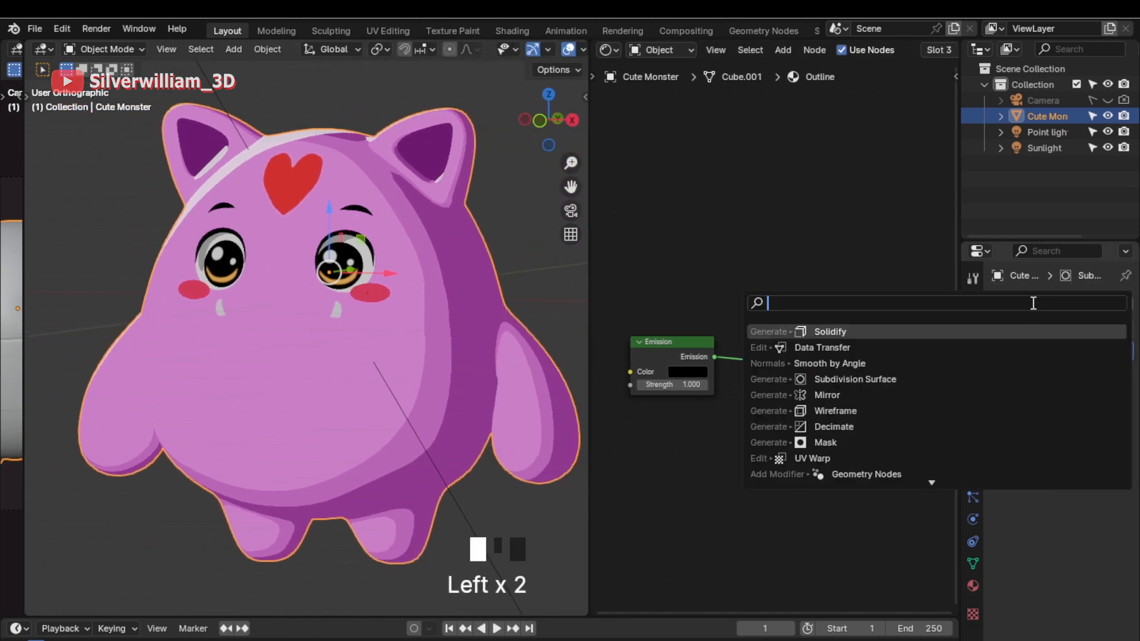
{"action": "left_click", "coordinate": [1020, 332]}
Step: Set the Solidify thickness to -0.02 m and enable Flip and High Quality normals
{"action": "left_click", "coordinate": [1048, 417]}
{"action": "left_click", "coordinate": [1050, 416]}
{"action": "left_click", "coordinate": [1049, 418]}
{"action": "left_click", "coordinate": [1037, 566]}
{"action": "left_click", "coordinate": [1052, 590]}
{"action": "left_click", "coordinate": [1054, 606]}
{"action": "left_click", "coordinate": [1139, 490]}
{"action": "scroll", "coordinate": [1139, 489], "scroll_direction": "down", "scroll_amount": 2}
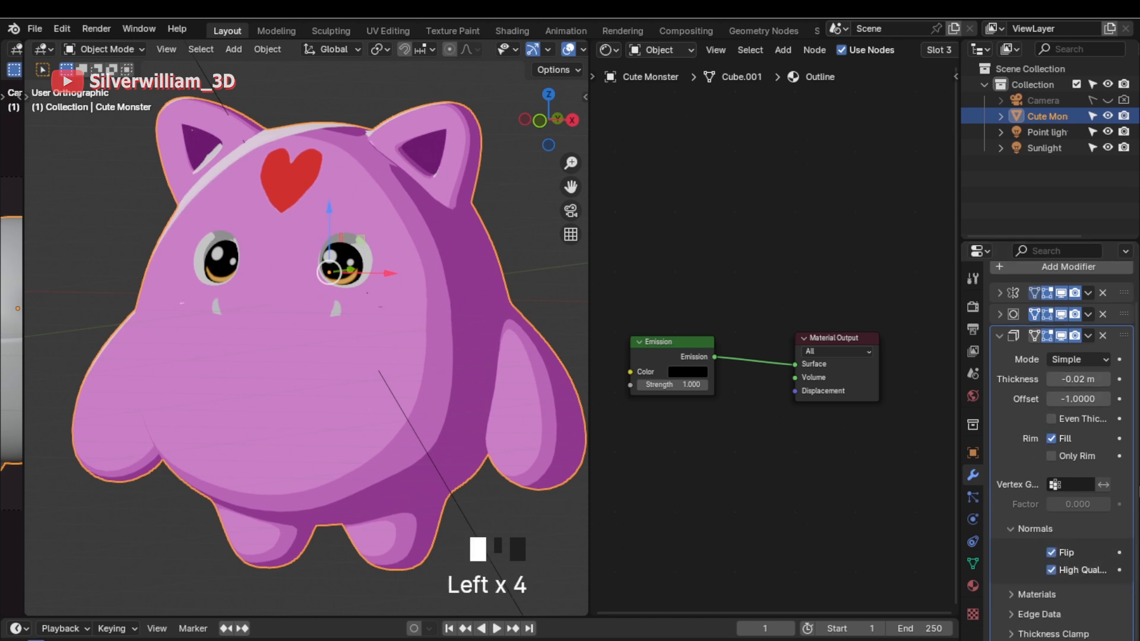
Step: Set the Solidify modifier's Material Offset to 2 so its shell uses the Outline material
{"action": "left_click", "coordinate": [1078, 592]}
{"action": "left_click", "coordinate": [1135, 593]}
{"action": "scroll", "coordinate": [1135, 594], "scroll_direction": "down", "scroll_amount": 2}
{"action": "left_click", "coordinate": [1103, 572]}
{"action": "left_click", "coordinate": [1103, 571]}
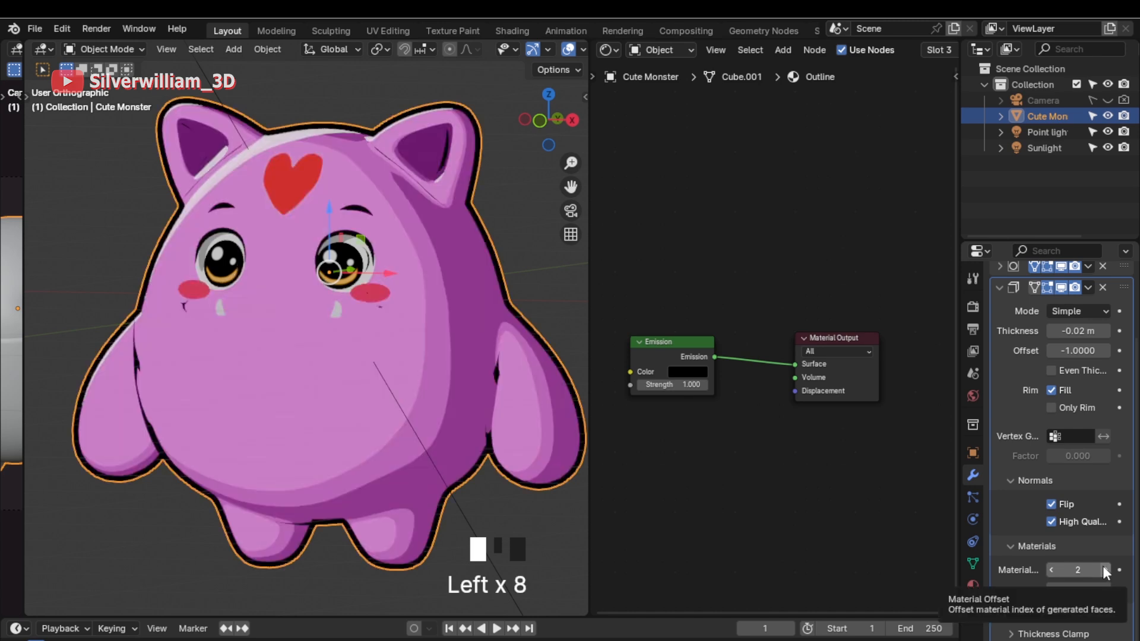
Step: Thin the outline by setting the Solidify thickness to -0.01 m and check the monster from the front
{"action": "left_click", "coordinate": [1051, 331]}
{"action": "left_click", "coordinate": [1105, 330]}
{"action": "left_click", "coordinate": [1105, 330]}
{"action": "middle_click_drag", "start_coordinate": [318, 572], "coordinate": [388, 484]}
{"action": "middle_click_drag", "start_coordinate": [484, 416], "coordinate": [458, 317], "text": "shift"}
{"action": "middle_click_drag", "start_coordinate": [429, 498], "coordinate": [442, 401], "text": "ctrl"}
{"action": "middle_click_drag", "start_coordinate": [442, 401], "coordinate": [450, 416], "text": "shift"}
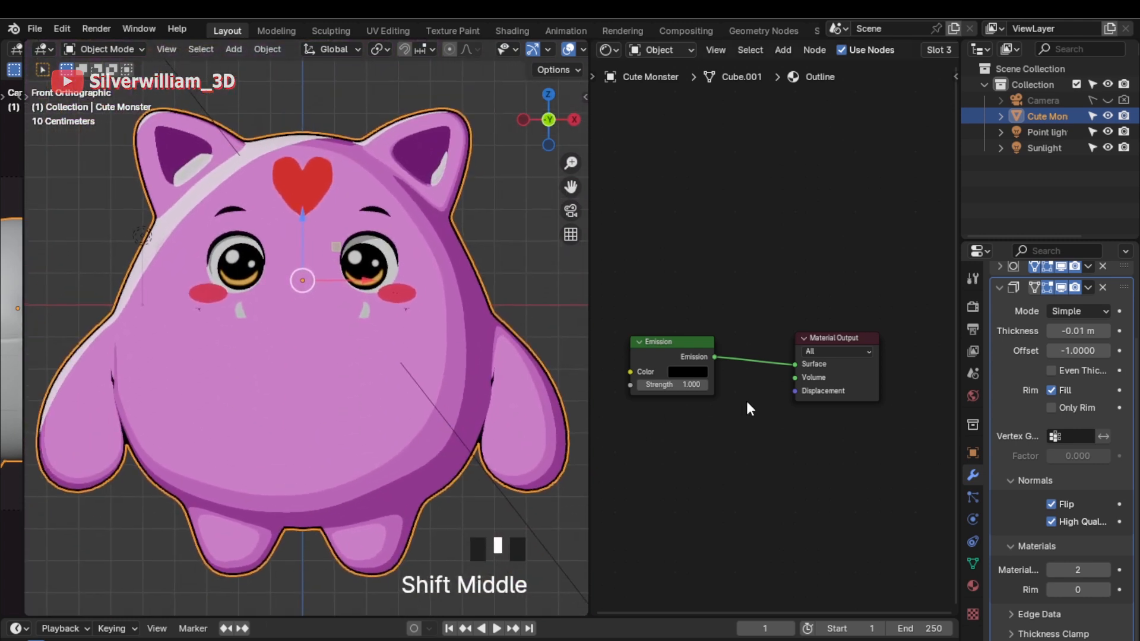
Step: Remove the Solidify modifier and the Outline material slot from the Cute Monster
{"action": "left_click", "coordinate": [1101, 287]}
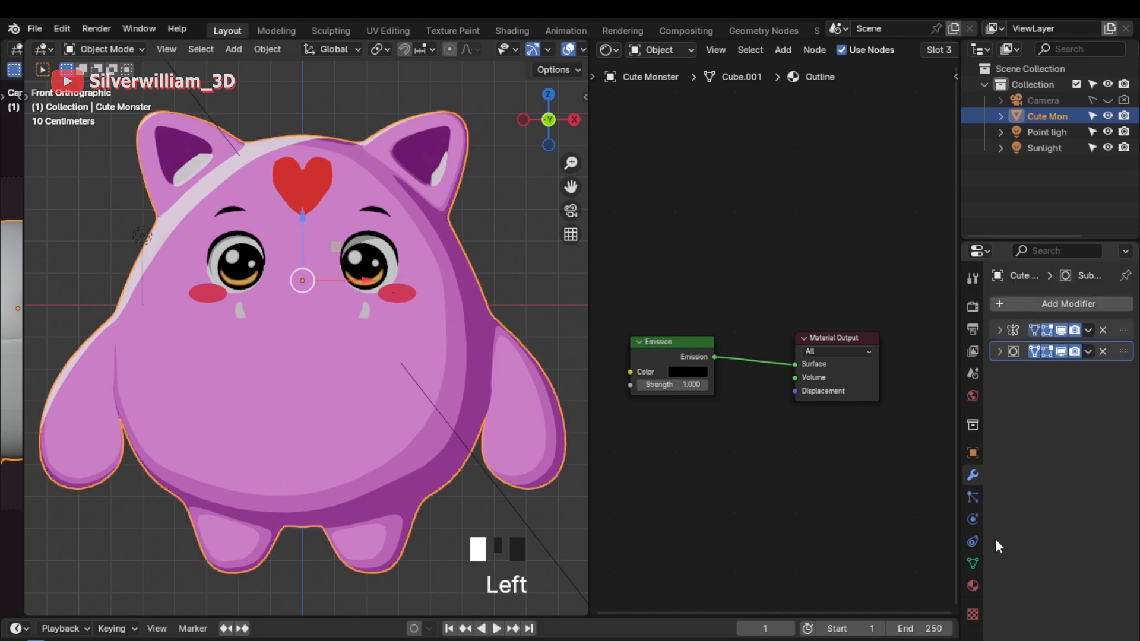
{"action": "left_click", "coordinate": [971, 586]}
{"action": "left_click", "coordinate": [1126, 320]}
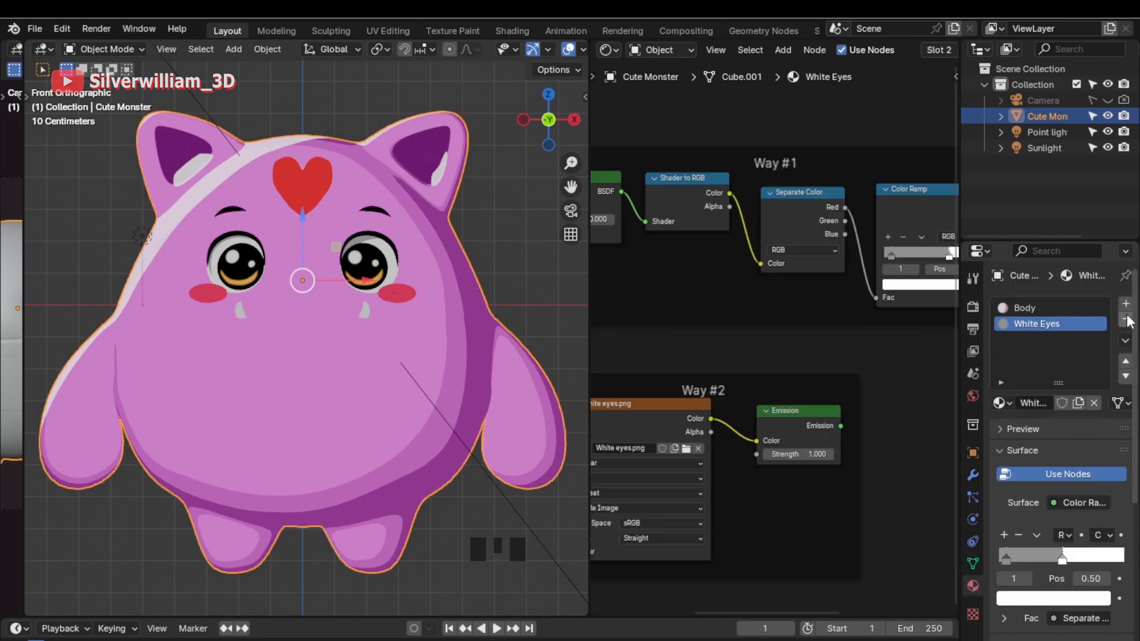
Step: Switch to the Body material and add a Fresnel node above the Image Texture frame
{"action": "left_click", "coordinate": [1042, 308]}
{"action": "middle_click_drag", "start_coordinate": [843, 262], "coordinate": [636, 369], "text": "ctrl"}
{"action": "left_click_drag", "start_coordinate": [590, 333], "coordinate": [499, 357]}
{"action": "middle_click_drag", "start_coordinate": [499, 356], "coordinate": [398, 393], "text": "ctrl"}
{"action": "left_click", "coordinate": [444, 316]}
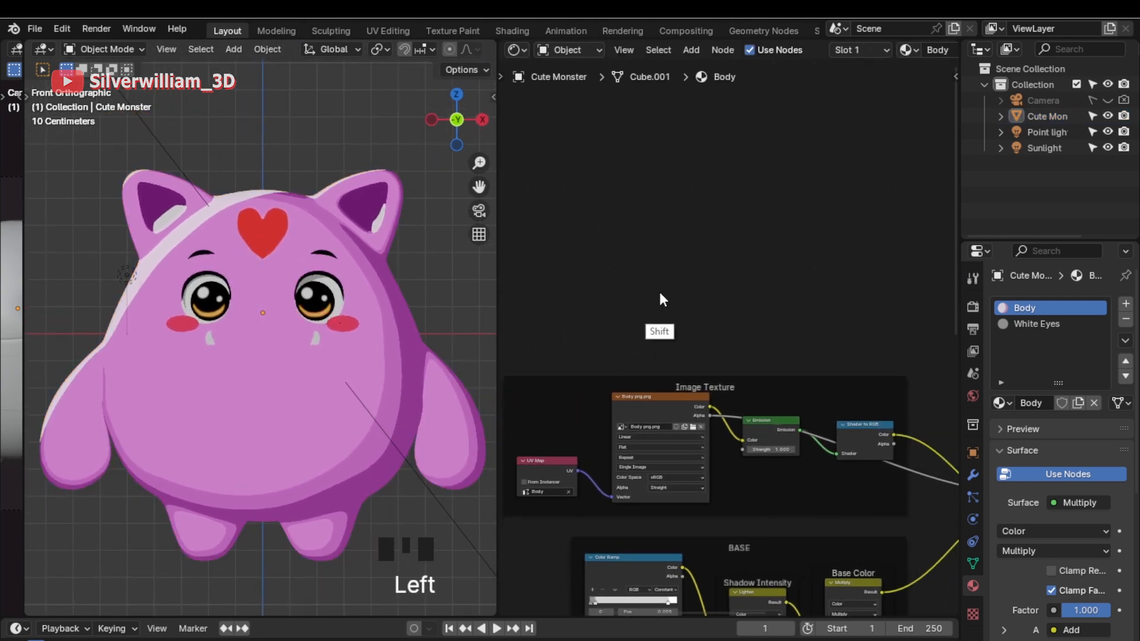
{"action": "key", "text": "shift+a"}
{"action": "type", "text": "fres"}
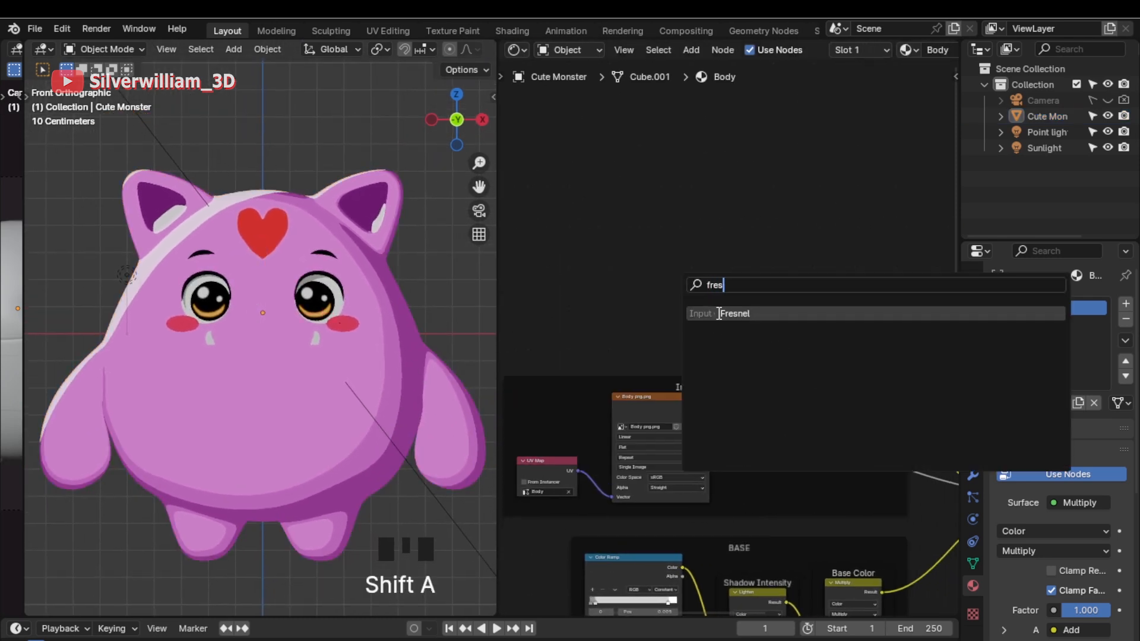
{"action": "left_click", "coordinate": [718, 314]}
{"action": "left_click", "coordinate": [710, 268]}
Step: Add a Color Ramp, feed it with the Fresnel Fac output, and preview the ramp on the monster
{"action": "key", "text": "shift+a"}
{"action": "type", "text": "colo"}
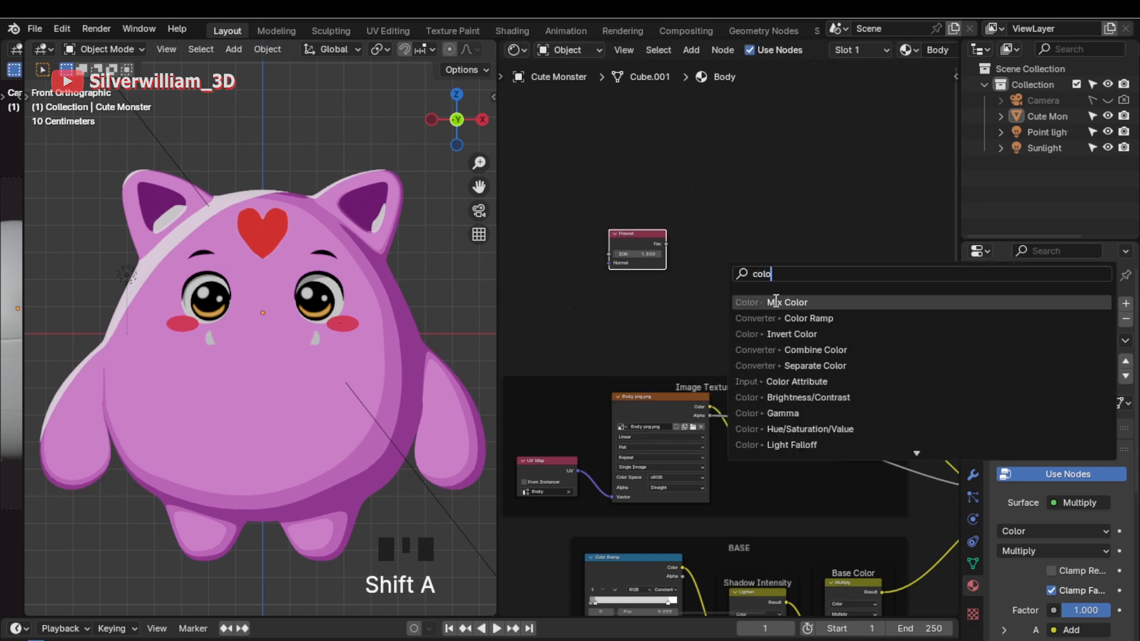
{"action": "left_click", "coordinate": [808, 318]}
{"action": "left_click", "coordinate": [718, 249]}
{"action": "middle_click_drag", "start_coordinate": [712, 279], "coordinate": [663, 262], "text": "ctrl"}
{"action": "left_click_drag", "start_coordinate": [661, 227], "coordinate": [733, 362]}
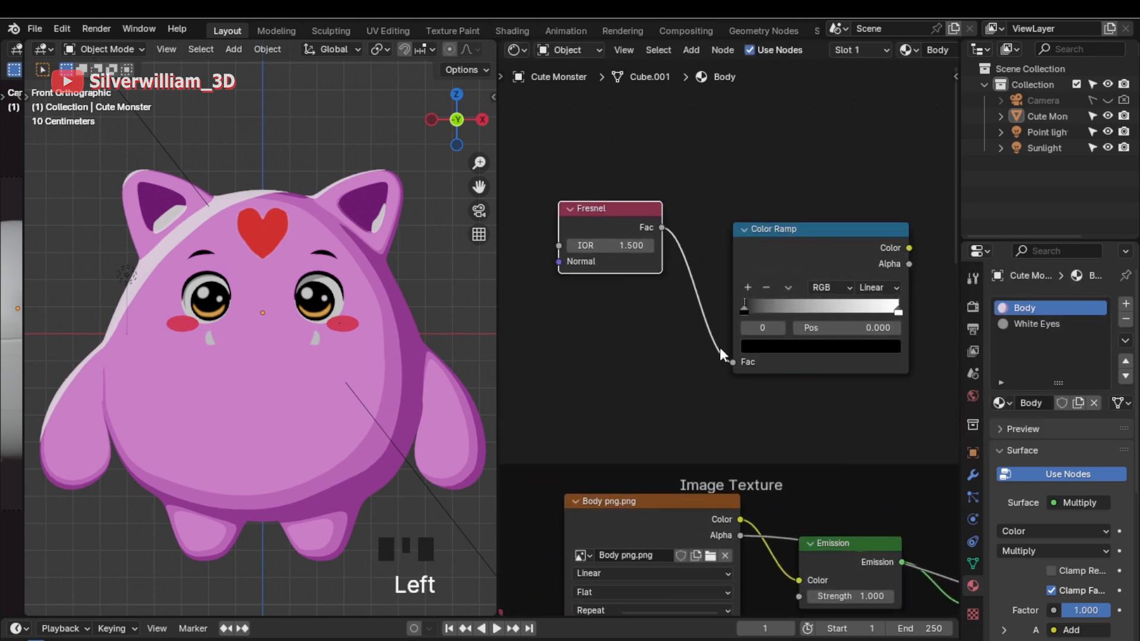
{"action": "left_click", "coordinate": [786, 251], "text": "ctrl+shift"}
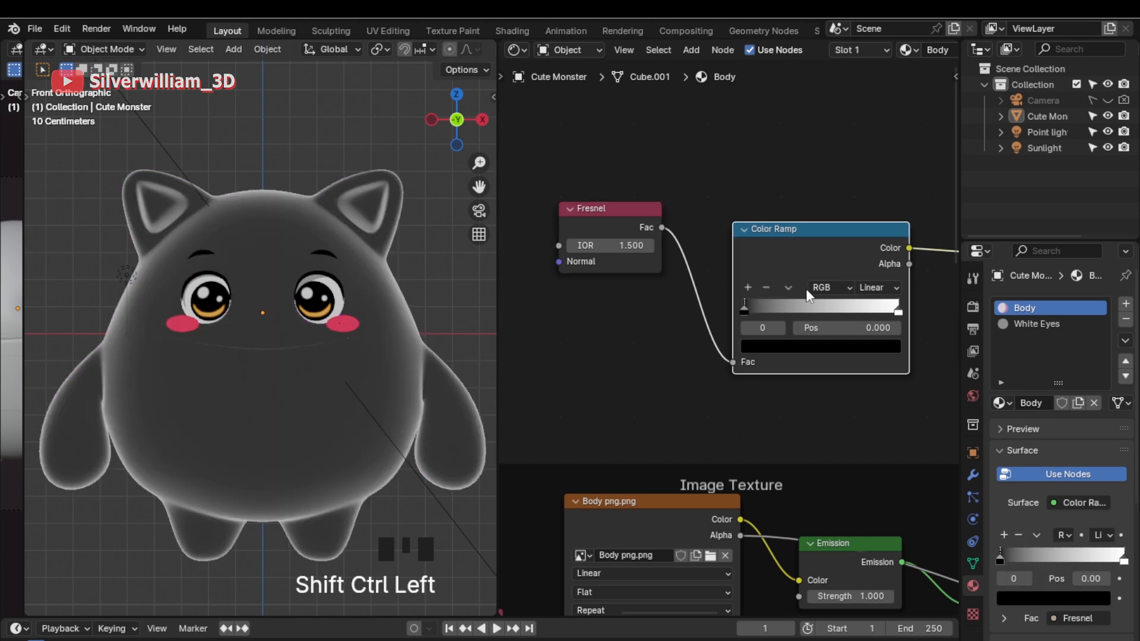
Step: Reverse the Fresnel Color Ramp to white-to-black with the black stop at 0.441 and set its interpolation to Constant
{"action": "left_click_drag", "start_coordinate": [745, 311], "coordinate": [832, 313]}
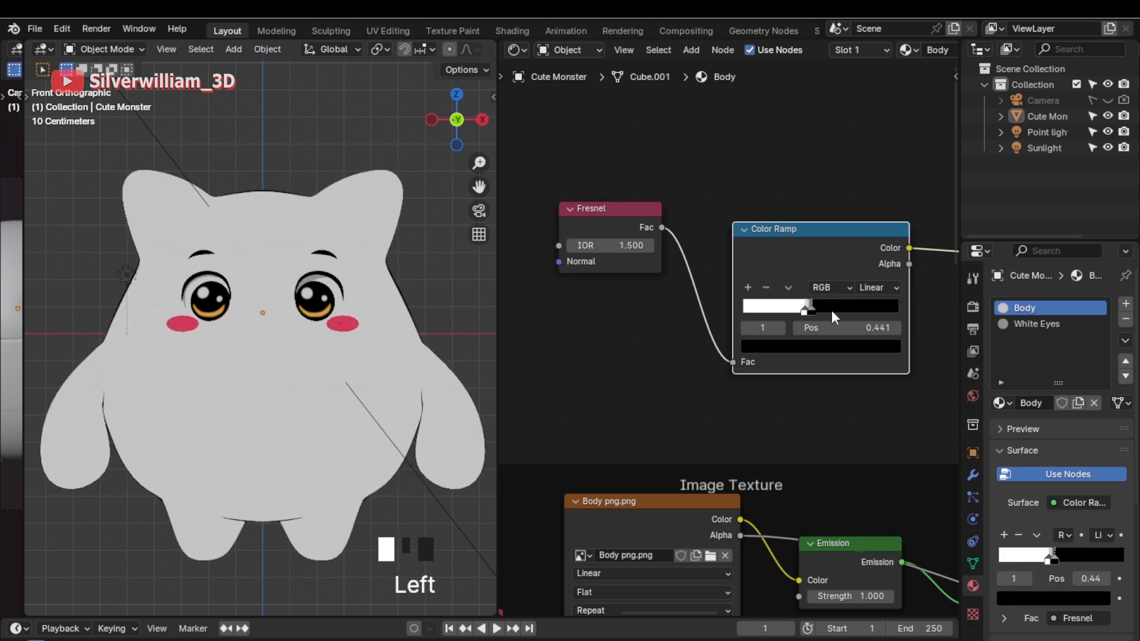
{"action": "left_click", "coordinate": [875, 288]}
{"action": "left_click", "coordinate": [885, 386]}
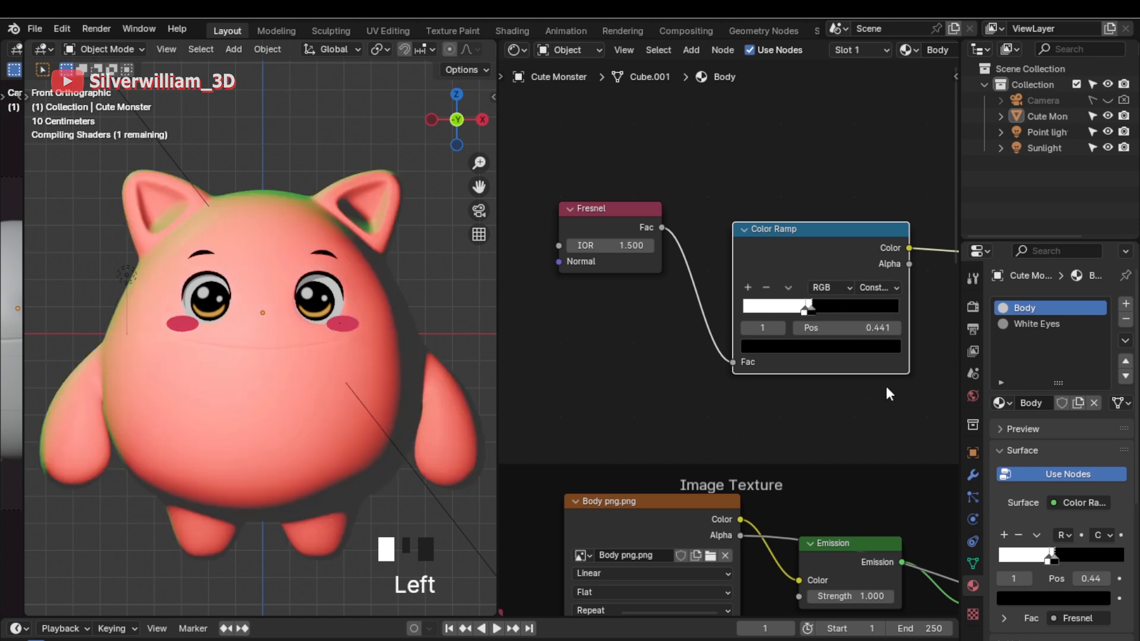
Step: Add a Math node and route the Fresnel Fac output through its first Value into the Color Ramp's Fac
{"action": "key", "text": "shift+a"}
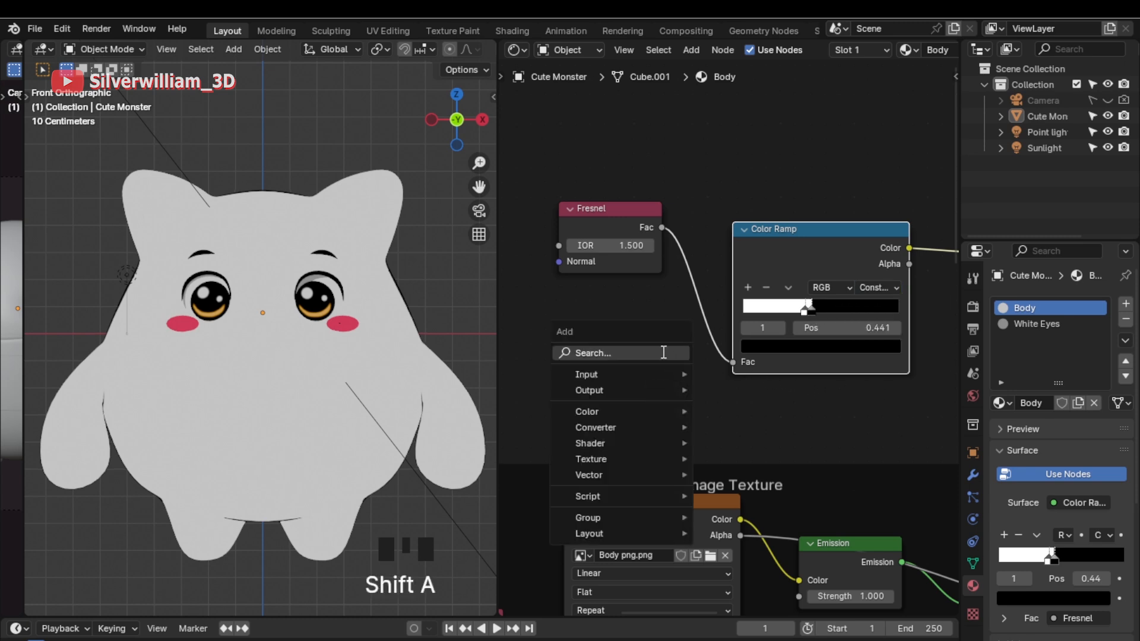
{"action": "type", "text": "math"}
{"action": "left_click", "coordinate": [738, 385]}
{"action": "left_click", "coordinate": [621, 349]}
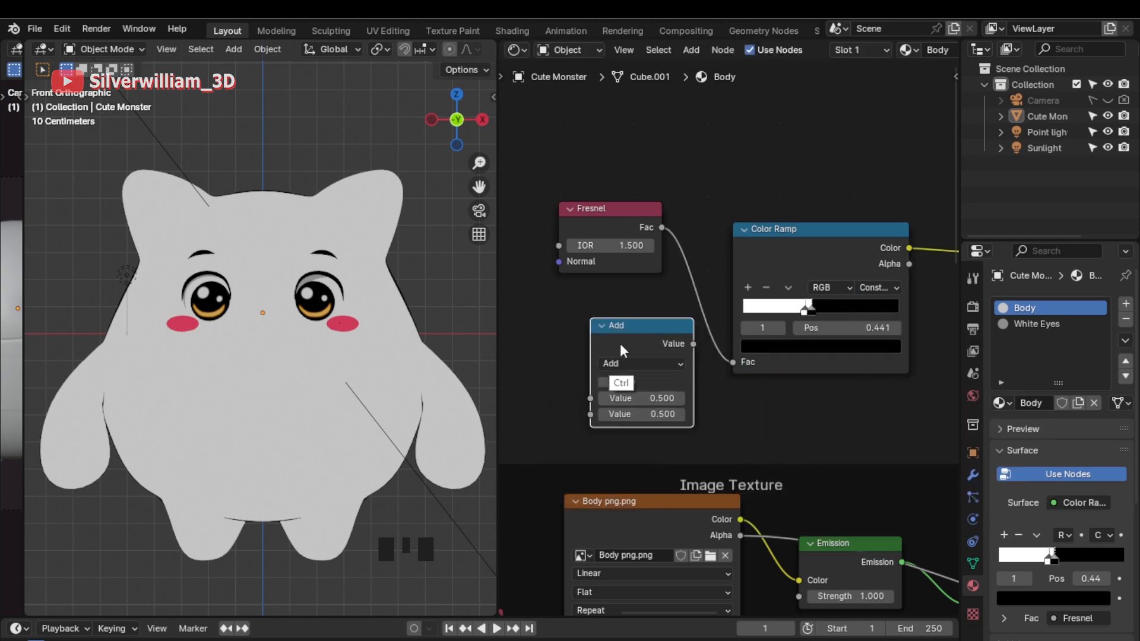
{"action": "scroll", "coordinate": [621, 350], "scroll_direction": "down", "scroll_amount": 1}
{"action": "middle_click_drag", "start_coordinate": [621, 349], "coordinate": [737, 352], "text": "shift"}
{"action": "left_click_drag", "start_coordinate": [749, 225], "coordinate": [619, 262]}
{"action": "left_click_drag", "start_coordinate": [644, 278], "coordinate": [708, 397]}
{"action": "left_click_drag", "start_coordinate": [806, 347], "coordinate": [842, 365]}
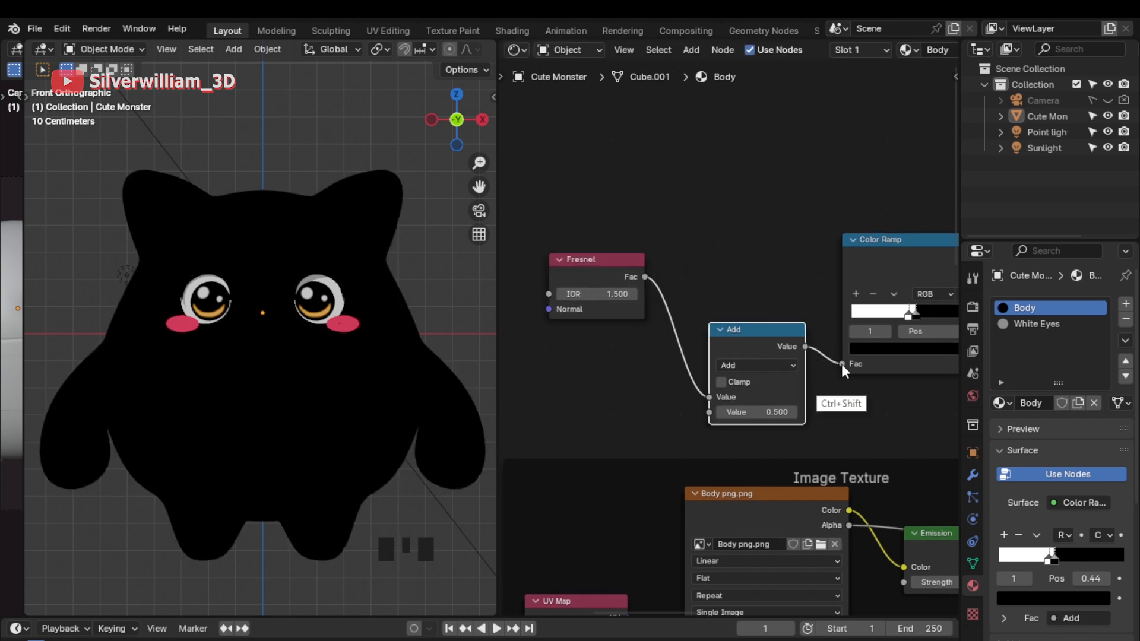
Step: Switch the Math node to Subtract and set its second Value to -0.200
{"action": "middle_click_drag", "start_coordinate": [762, 366], "coordinate": [760, 411], "text": "ctrl"}
{"action": "left_click", "coordinate": [766, 366]}
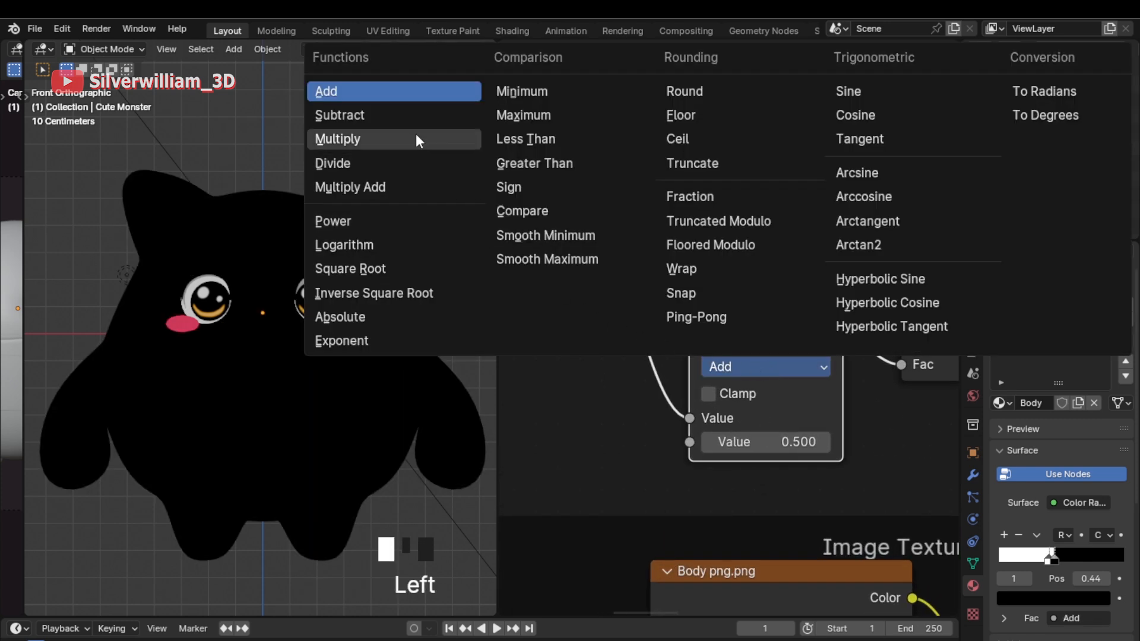
{"action": "left_click", "coordinate": [396, 115]}
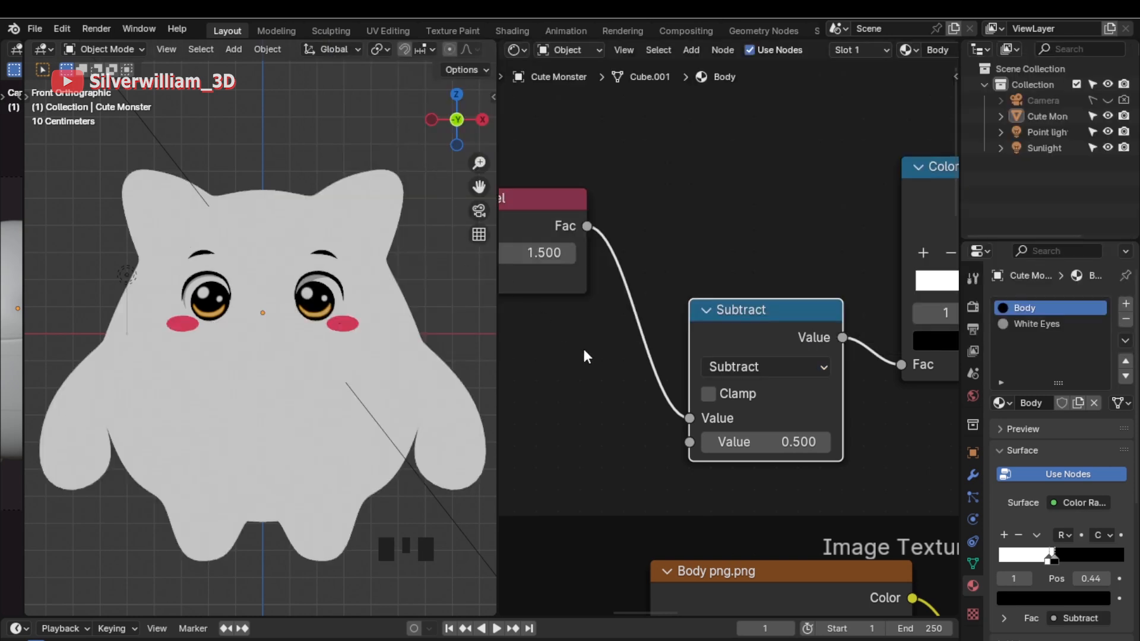
{"action": "mouse_move", "coordinate": [780, 446]}
{"action": "left_mouse_down", "text": "shift"}
{"action": "mouse_move", "coordinate": [718, 446]}
{"action": "mouse_move", "coordinate": [783, 444]}
{"action": "left_mouse_up", "text": "shift"}
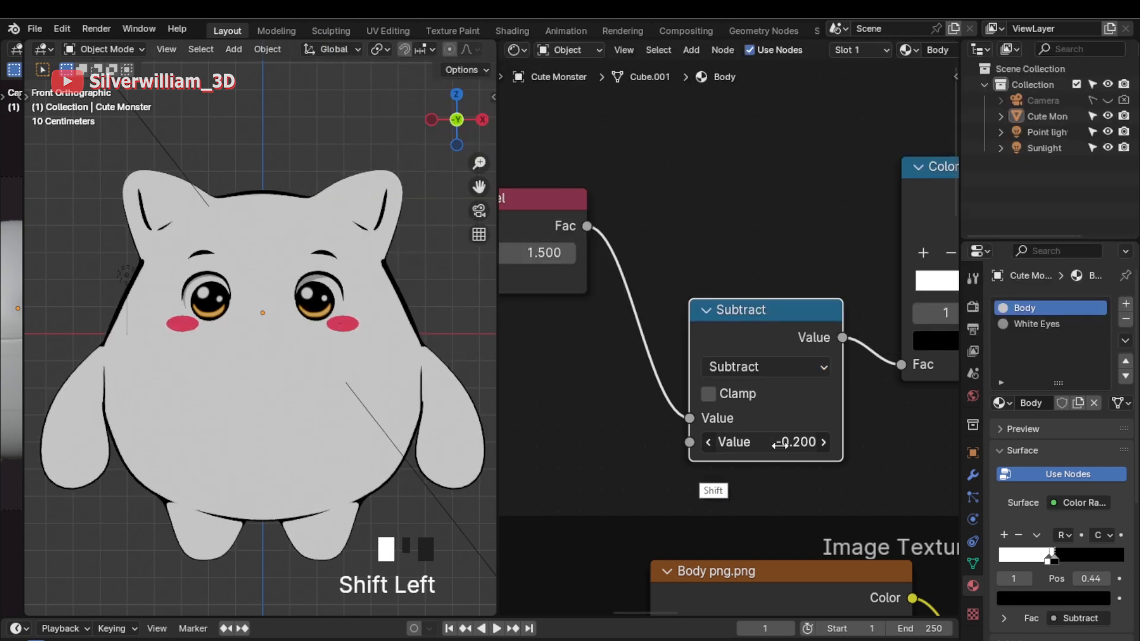
Step: Try moving the point light down toward the monster's feet and undo the move
{"action": "left_click", "coordinate": [1039, 131]}
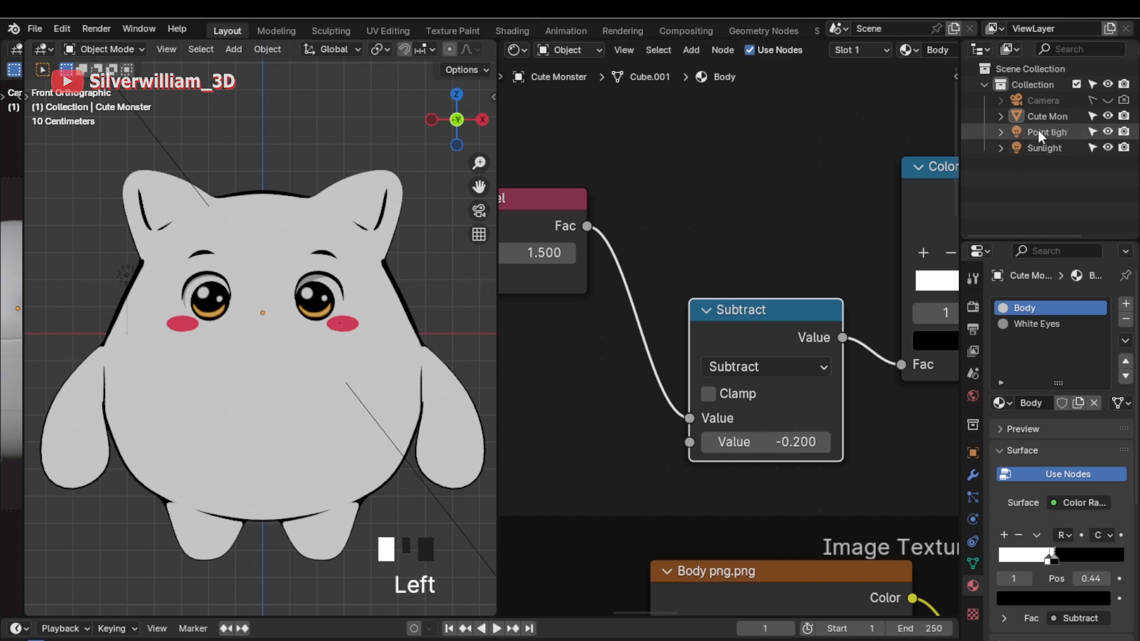
{"action": "key", "text": "g"}
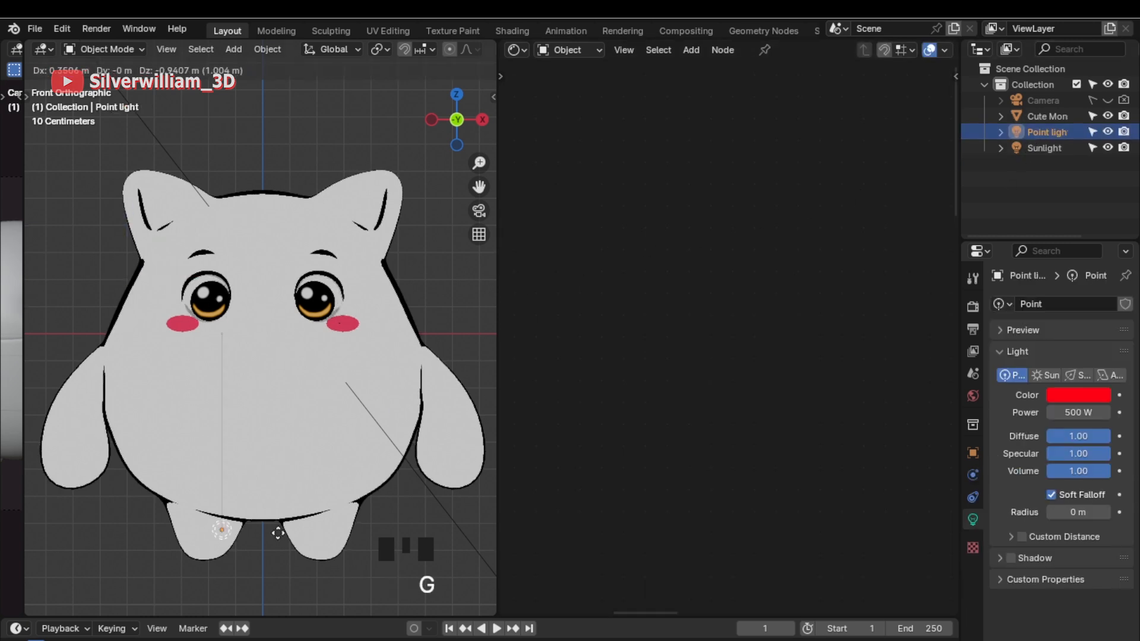
{"action": "key", "text": "ctrl+z"}
Step: Duplicate the Body material's Subtract node below Fresnel and connect the copy's output to the original Subtract's second Value
{"action": "left_click", "coordinate": [408, 369]}
{"action": "left_click", "coordinate": [775, 324]}
{"action": "key", "text": "shift+d"}
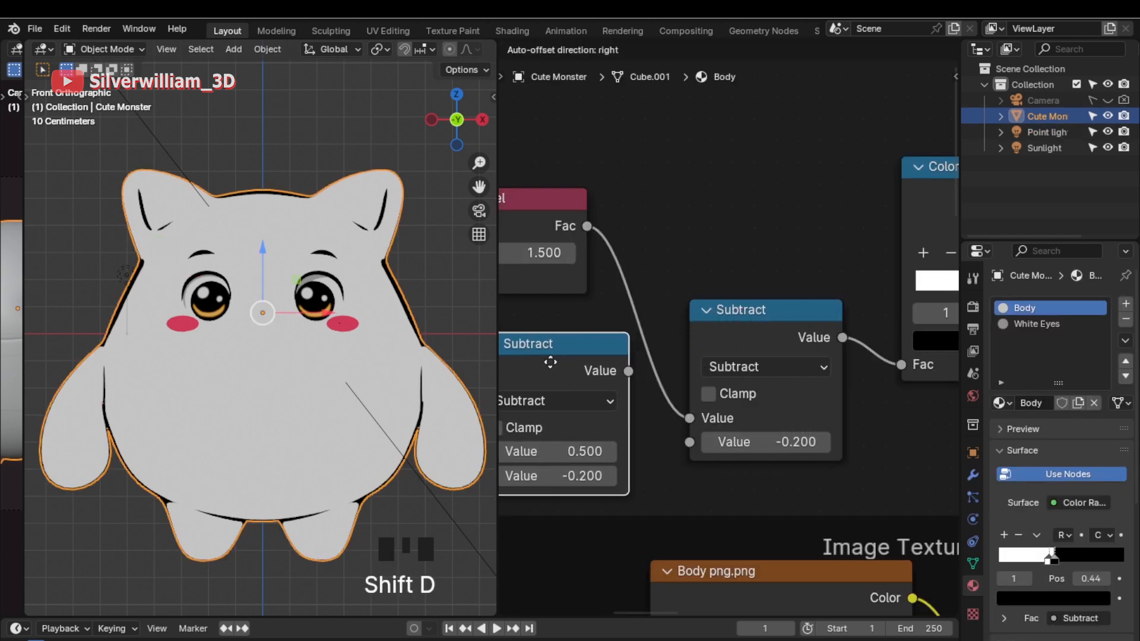
{"action": "left_click", "coordinate": [547, 361]}
{"action": "middle_click_drag", "start_coordinate": [586, 390], "coordinate": [654, 384], "text": "shift"}
{"action": "left_click_drag", "start_coordinate": [688, 363], "coordinate": [756, 436]}
Step: Reposition the Separate Color node and connect it to the duplicated Subtract node's first Value
{"action": "middle_click_drag", "start_coordinate": [626, 506], "coordinate": [723, 266], "text": "shift"}
{"action": "middle_click_drag", "start_coordinate": [705, 584], "coordinate": [706, 549], "text": "shift"}
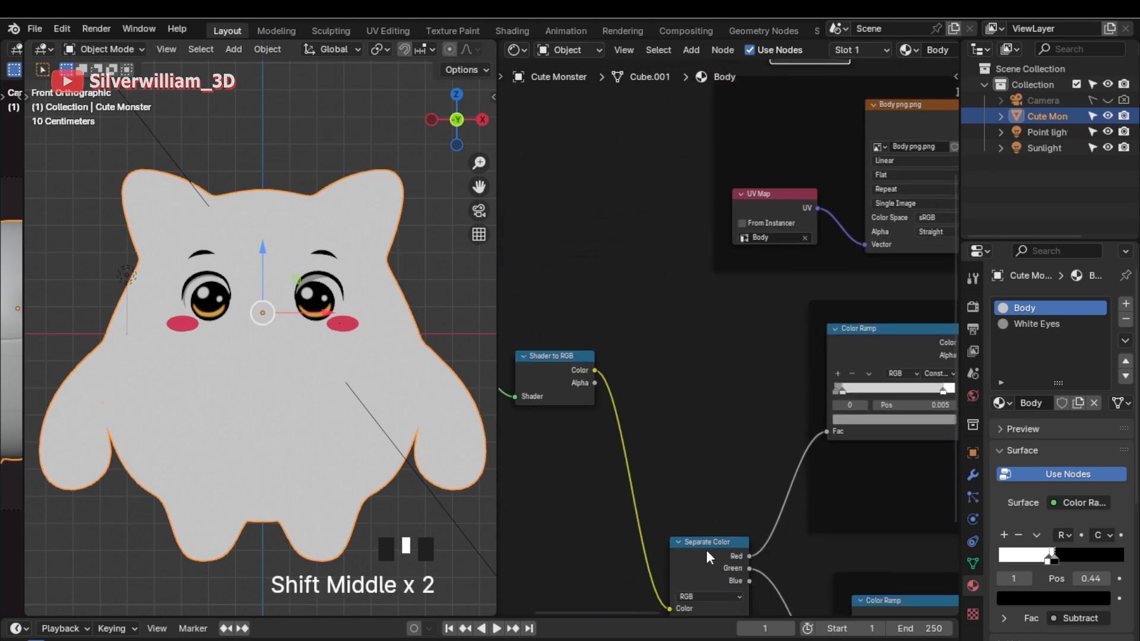
{"action": "left_click", "coordinate": [708, 543]}
{"action": "key", "text": "g"}
{"action": "left_click", "coordinate": [655, 508]}
{"action": "left_click_drag", "start_coordinate": [665, 503], "coordinate": [771, 241]}
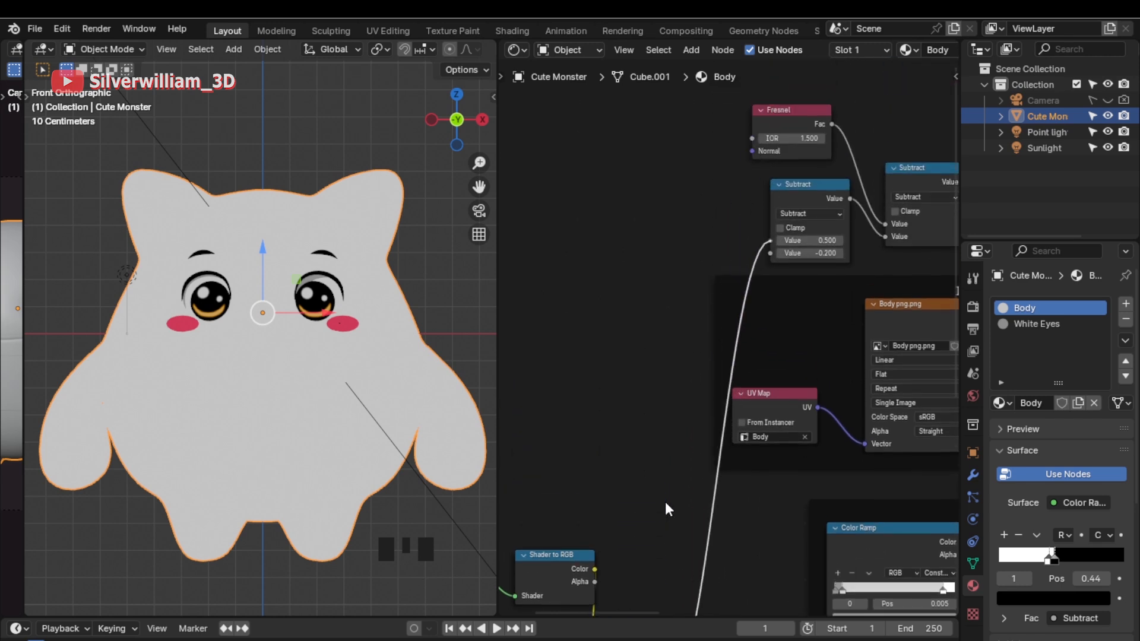
Step: Set the duplicated Subtract node's second Value to 0.400
{"action": "middle_click_drag", "start_coordinate": [771, 240], "coordinate": [867, 278], "text": "ctrl"}
{"action": "middle_click_drag", "start_coordinate": [867, 278], "coordinate": [707, 471], "text": "shift"}
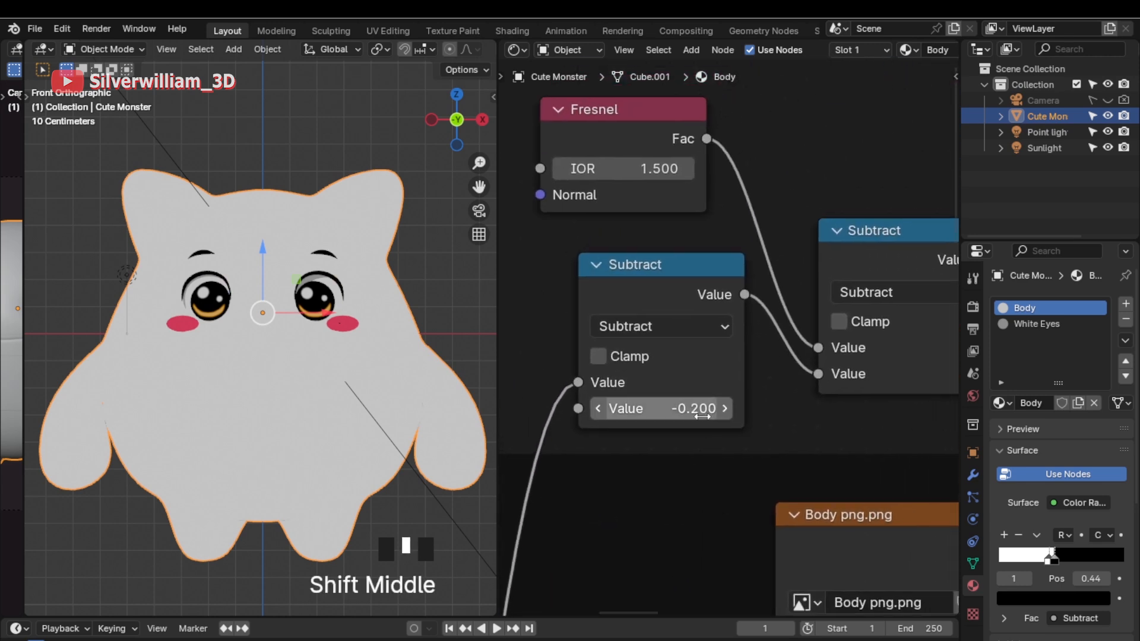
{"action": "left_click", "coordinate": [697, 412]}
{"action": "left_click_drag", "start_coordinate": [696, 409], "coordinate": [686, 417]}
Step: Test the light-driven outline by moving the point light down again, and restore the light's position
{"action": "left_click", "coordinate": [1046, 131]}
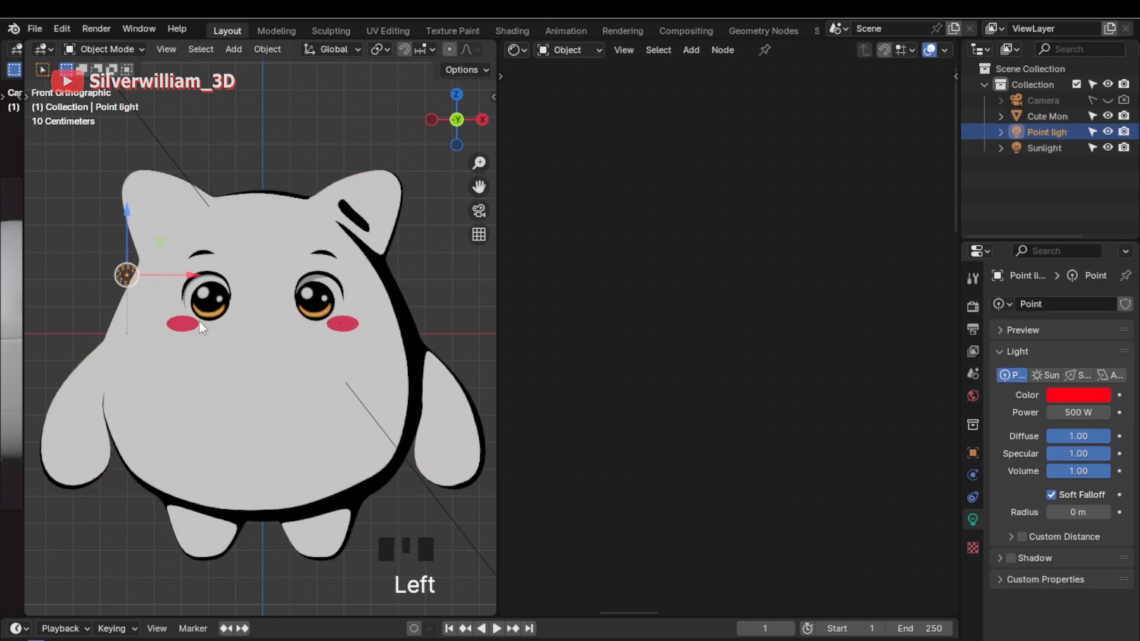
{"action": "key", "text": "g"}
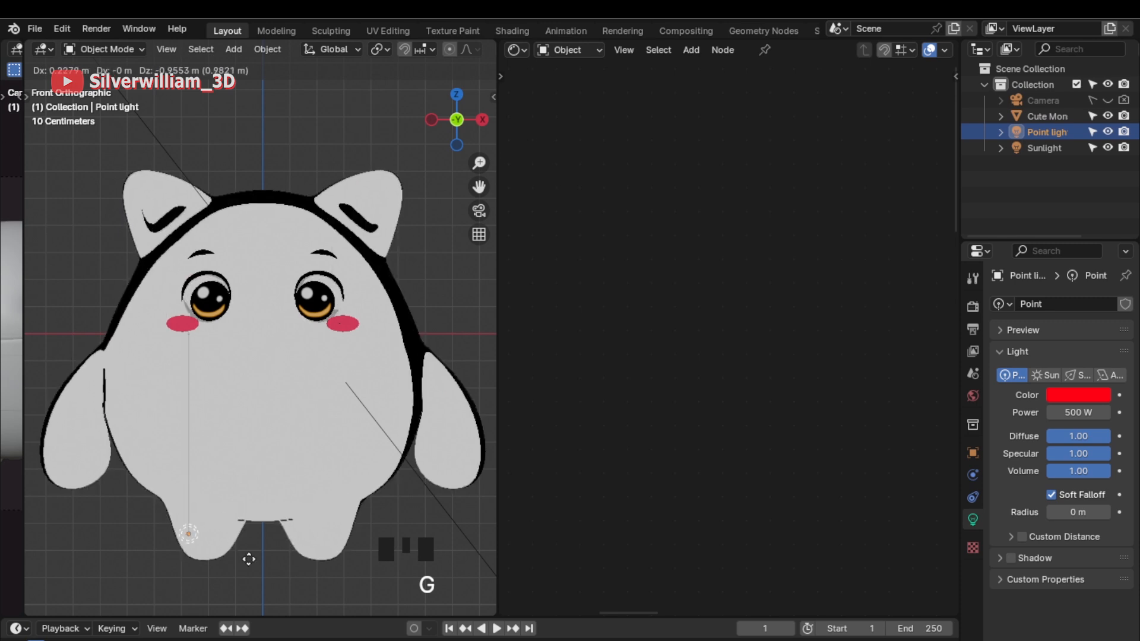
{"action": "left_click", "coordinate": [211, 386]}
{"action": "key", "text": "ctrl+z"}
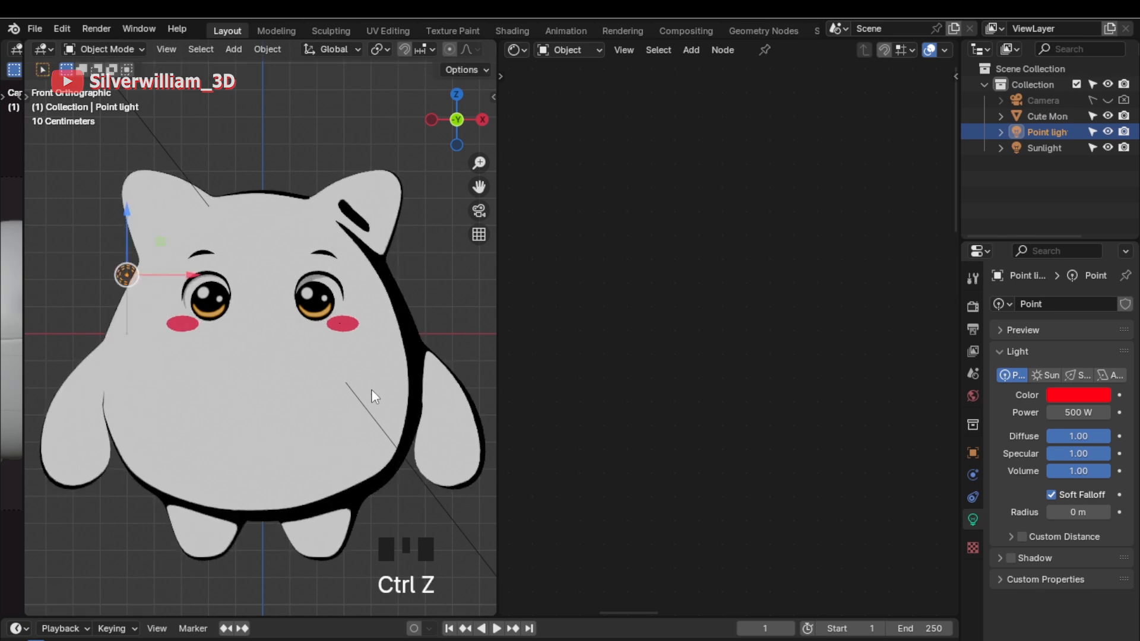
Step: Reselect the monster and set the duplicated Subtract node's second Value to 0.180
{"action": "left_click", "coordinate": [399, 387]}
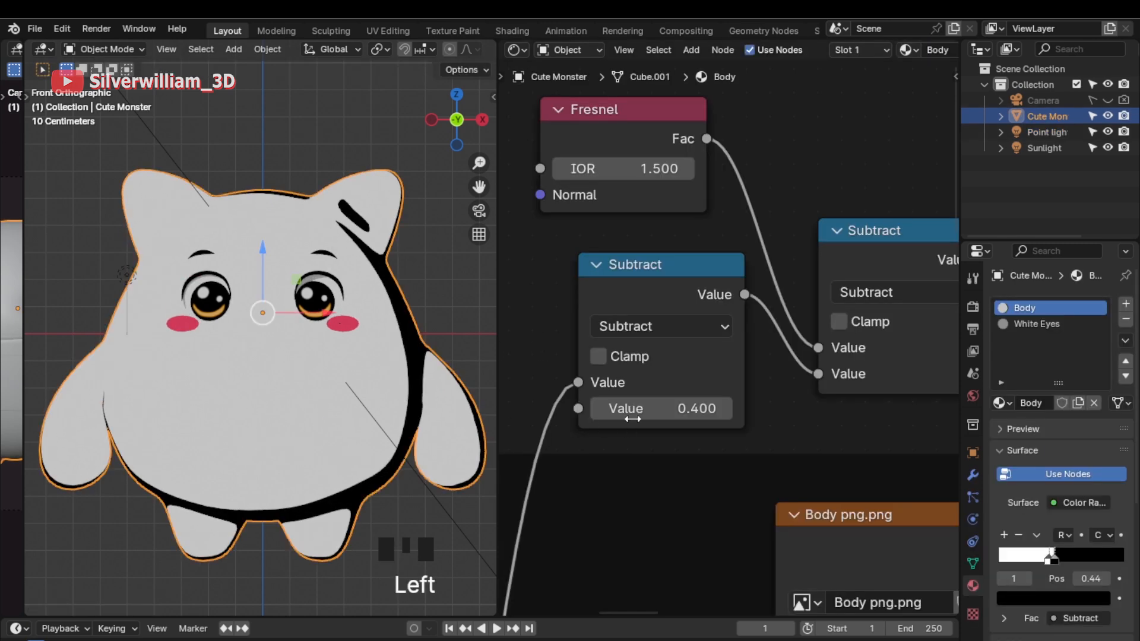
{"action": "mouse_move", "coordinate": [672, 408]}
{"action": "left_mouse_down", "text": "shift"}
{"action": "mouse_move", "coordinate": [656, 408]}
{"action": "mouse_move", "coordinate": [666, 408]}
{"action": "left_mouse_up", "text": "shift"}
{"action": "left_click", "coordinate": [473, 507]}
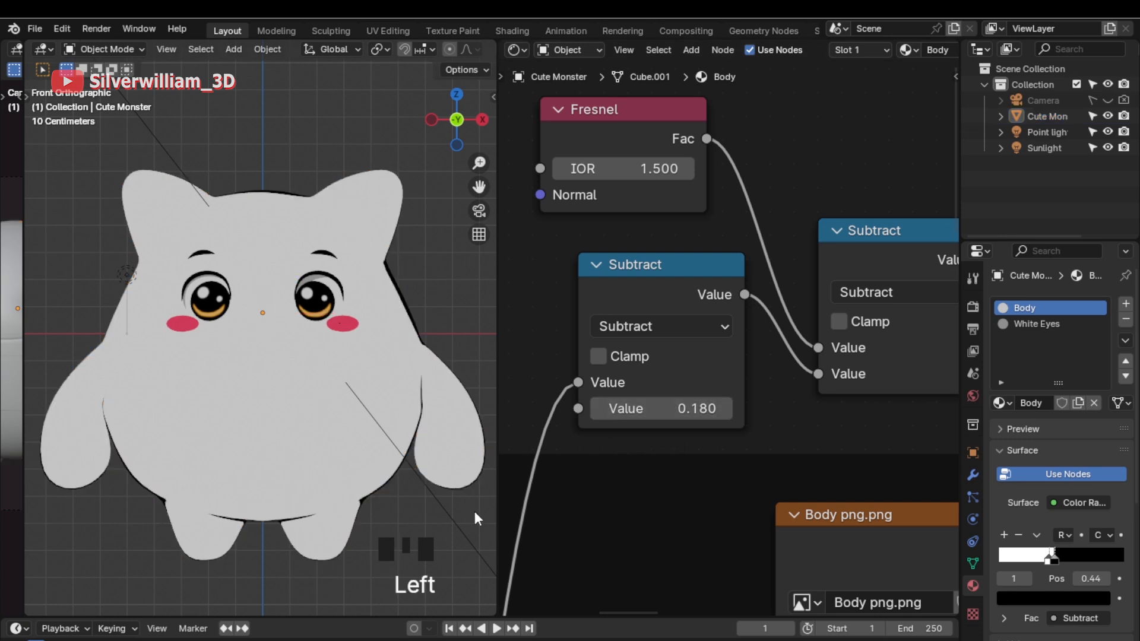
Step: Enclose the Fresnel, Subtract and Color Ramp outline nodes in a frame labelled "Outline" and reposition it
{"action": "middle_click_drag", "start_coordinate": [581, 457], "coordinate": [879, 190], "text": "ctrl"}
{"action": "left_click_drag", "start_coordinate": [920, 164], "coordinate": [564, 381]}
{"action": "key", "text": "ctrl+j"}
{"action": "middle_click_drag", "start_coordinate": [711, 377], "coordinate": [795, 339], "text": "ctrl"}
{"action": "key", "text": "n"}
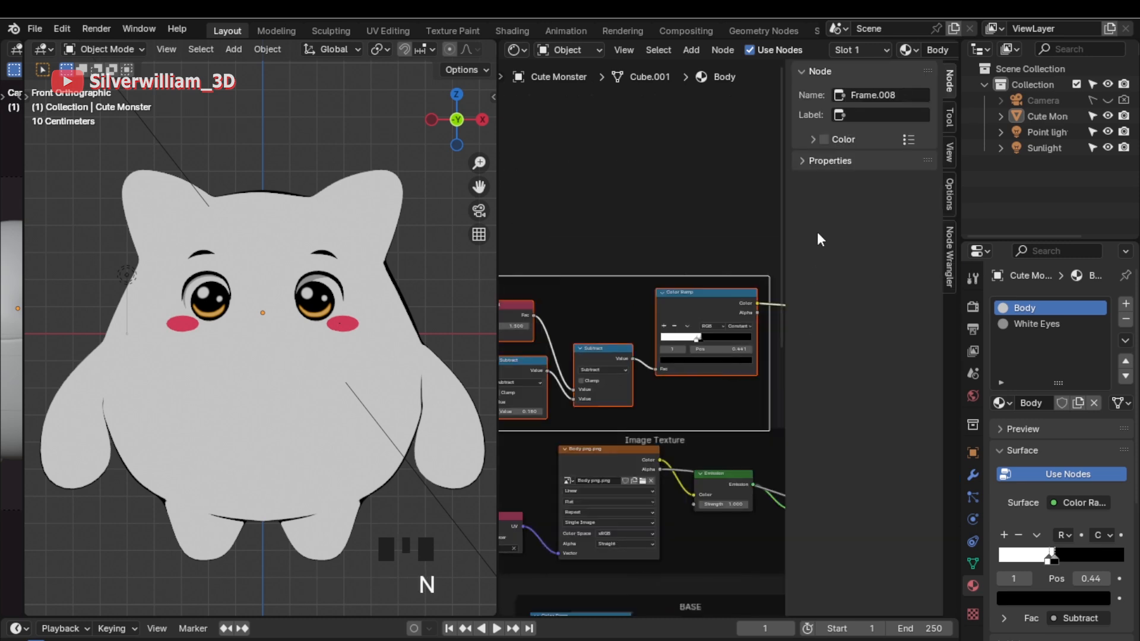
{"action": "left_click", "coordinate": [867, 115]}
{"action": "type", "text": "Outline"}
{"action": "key", "text": "Return"}
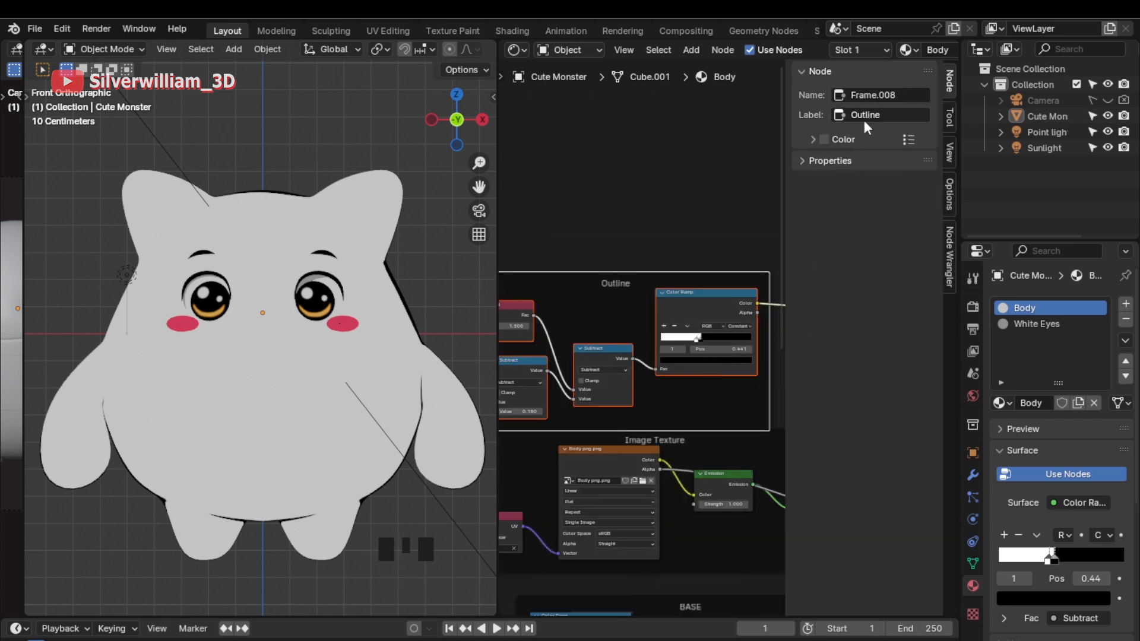
{"action": "key", "text": "n"}
{"action": "key", "text": "g"}
{"action": "left_click", "coordinate": [670, 292]}
Step: Insert a Mix Color node after the outline Color Ramp and connect the ramp's Color to both its Factor and B inputs
{"action": "middle_click_drag", "start_coordinate": [817, 320], "coordinate": [782, 305], "text": "ctrl"}
{"action": "key", "text": "shift+a"}
{"action": "type", "text": "mix"}
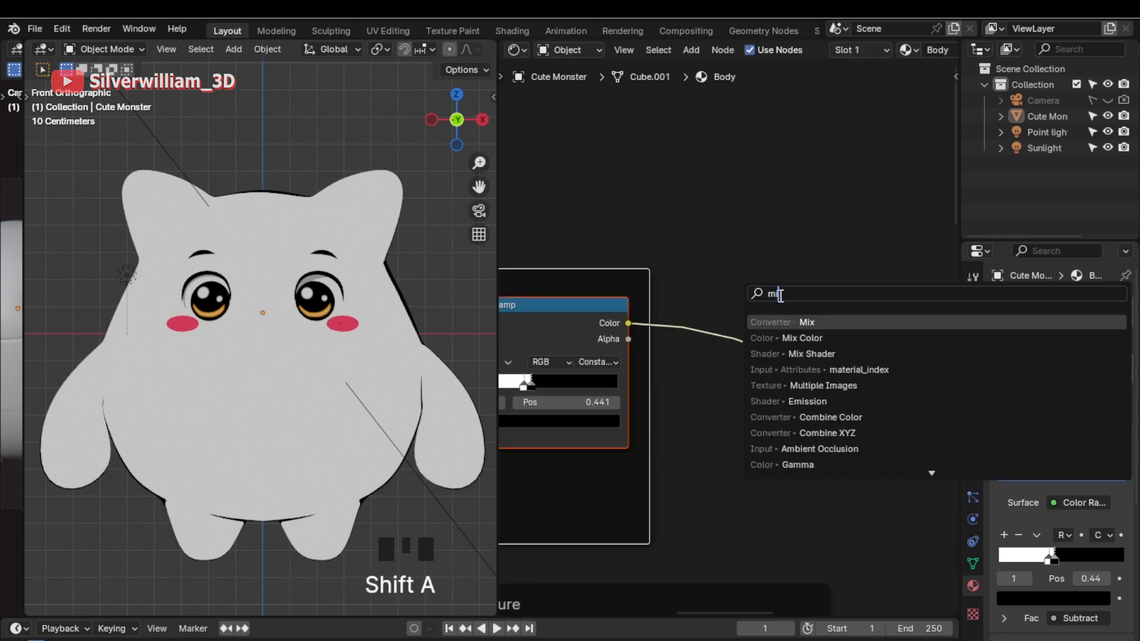
{"action": "left_click", "coordinate": [790, 337]}
{"action": "left_click", "coordinate": [746, 285]}
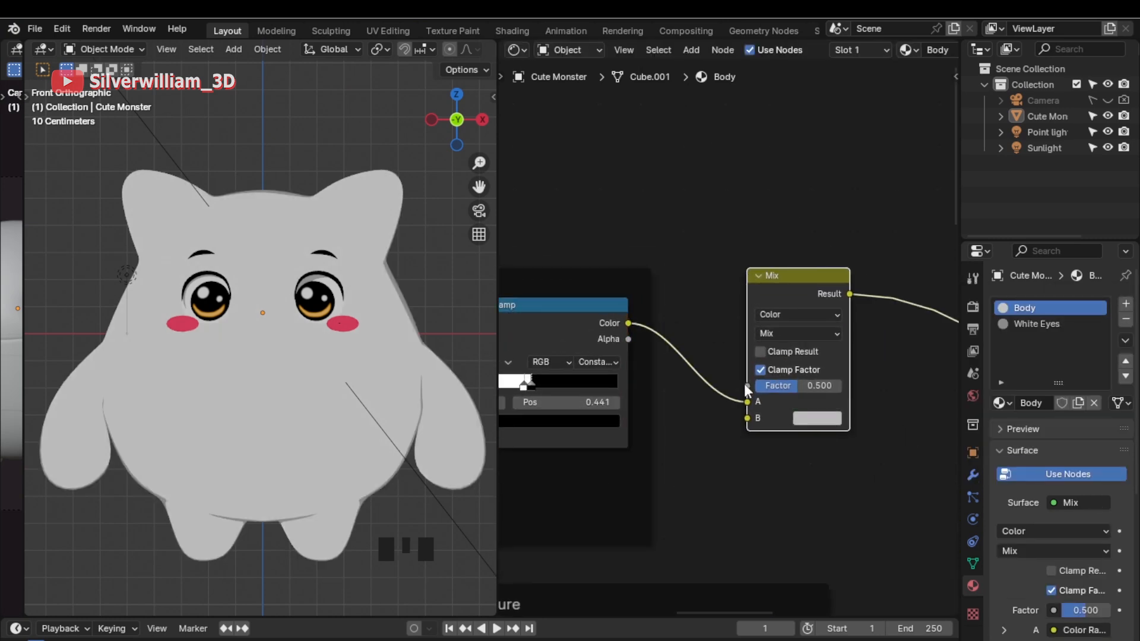
{"action": "left_click_drag", "start_coordinate": [747, 402], "coordinate": [747, 418]}
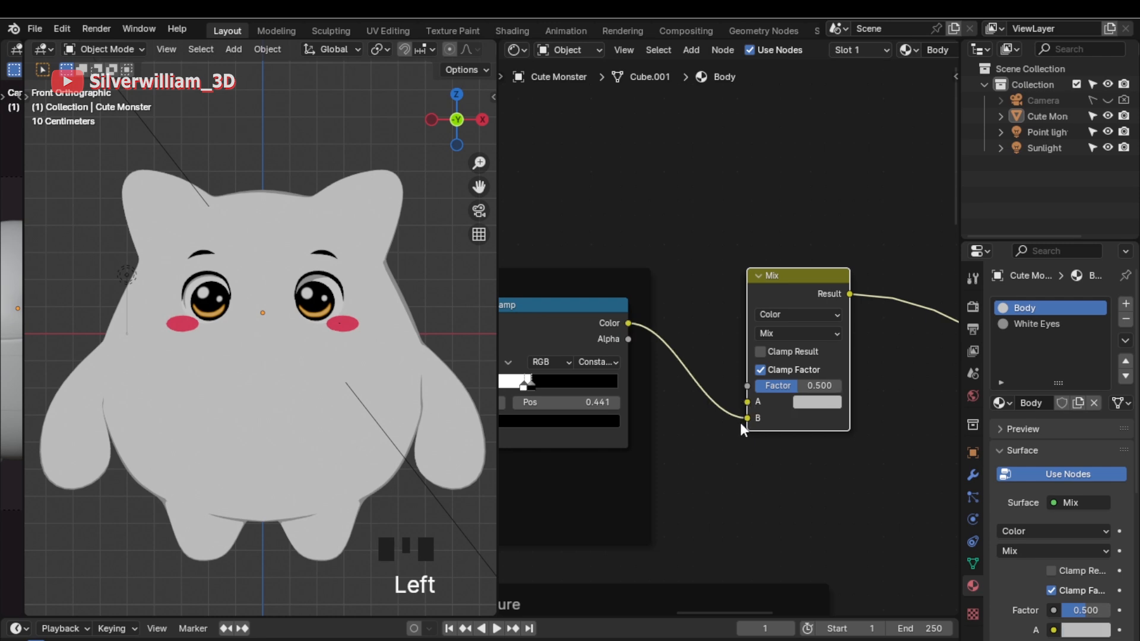
{"action": "left_click_drag", "start_coordinate": [628, 323], "coordinate": [749, 385]}
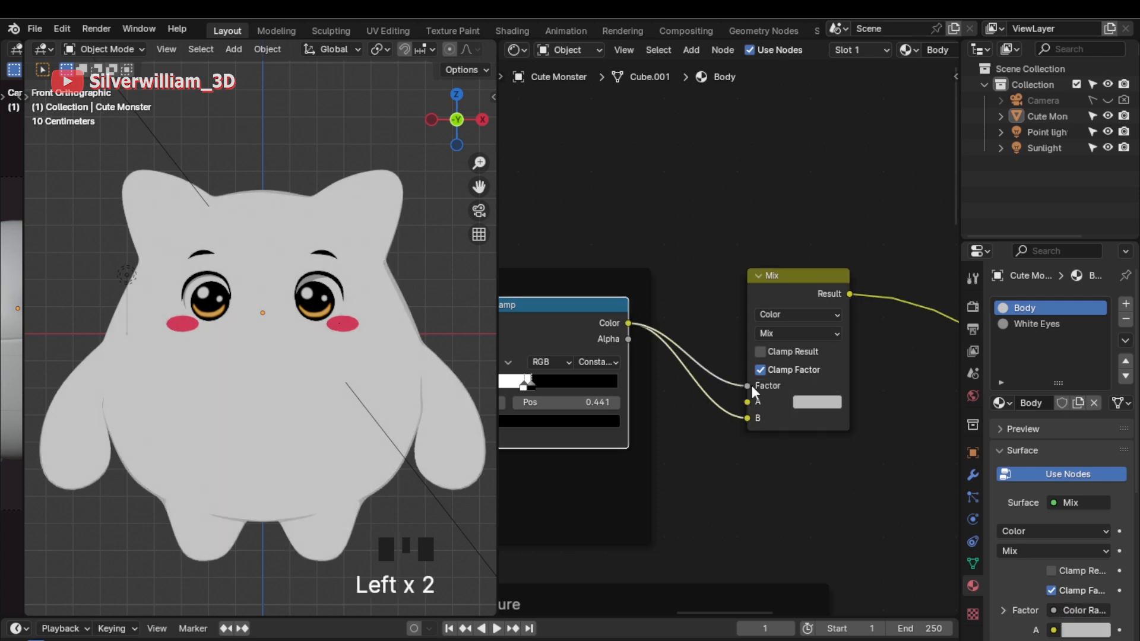
Step: Set the Mix node's A color to black
{"action": "left_click", "coordinate": [814, 404]}
{"action": "mouse_move", "coordinate": [863, 243]}
{"action": "left_mouse_down"}
{"action": "mouse_move", "coordinate": [865, 300]}
{"action": "mouse_move", "coordinate": [906, 188]}
{"action": "mouse_move", "coordinate": [820, 228]}
{"action": "mouse_move", "coordinate": [864, 291]}
{"action": "mouse_move", "coordinate": [863, 242]}
{"action": "left_mouse_up"}
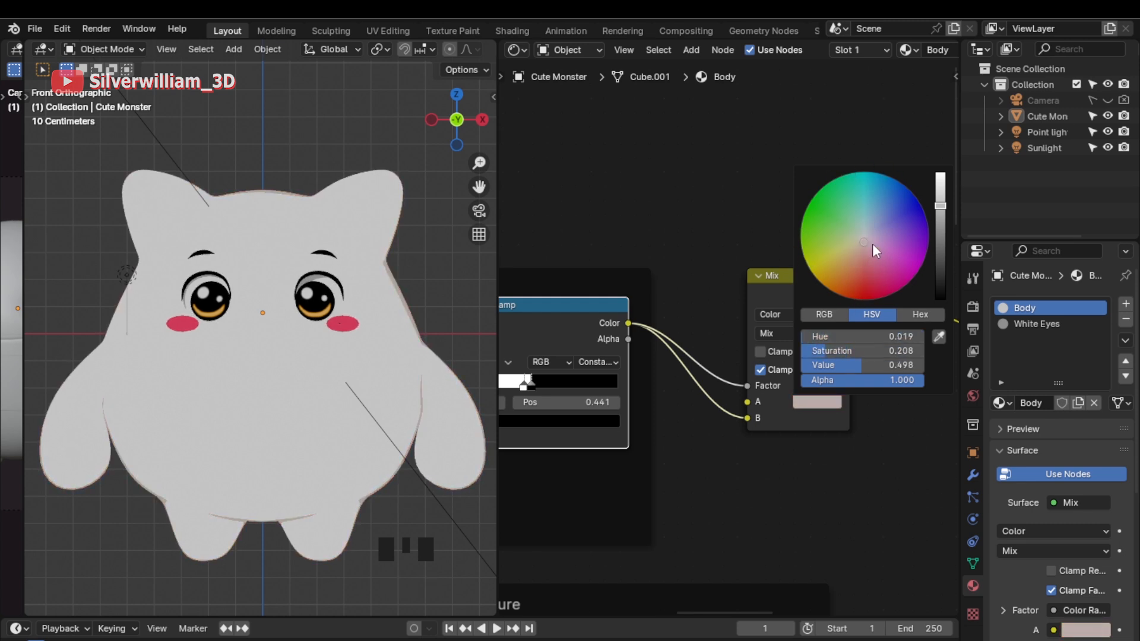
{"action": "left_click_drag", "start_coordinate": [940, 206], "coordinate": [908, 397]}
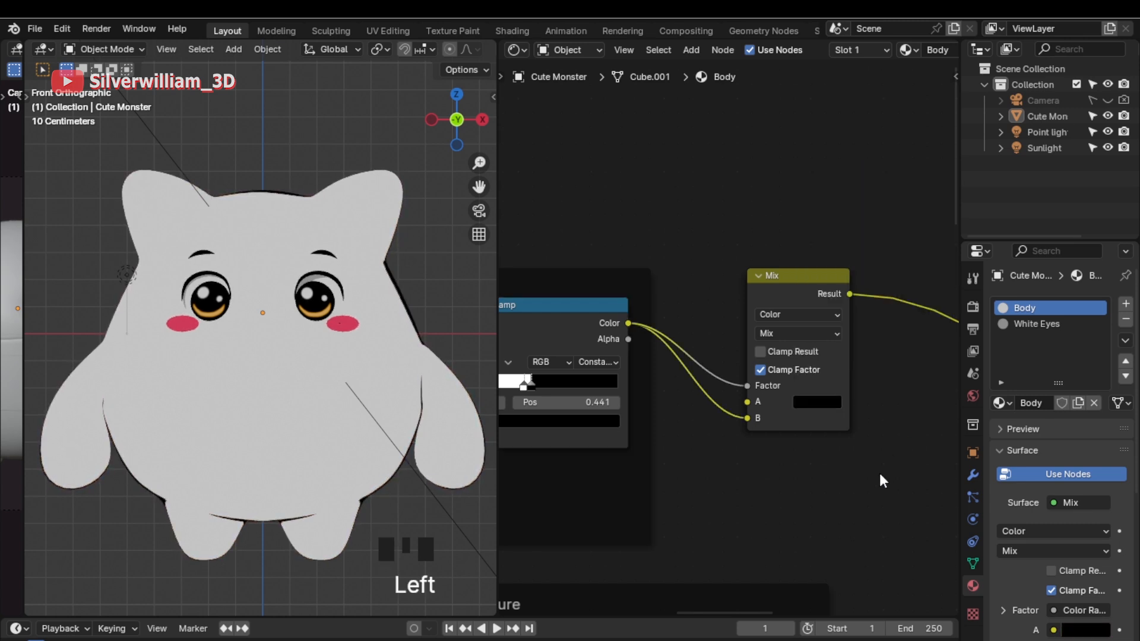
Step: Enclose the Mix node in a frame labelled "outline Color"
{"action": "left_click", "coordinate": [832, 377]}
{"action": "key", "text": "ctrl+j"}
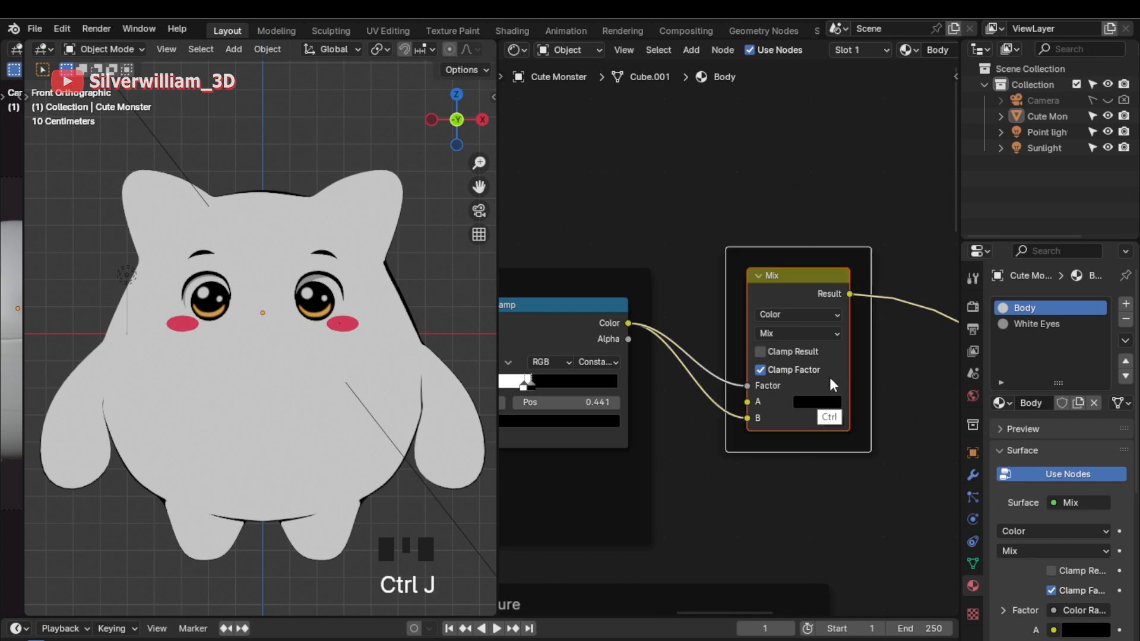
{"action": "key", "text": "n"}
{"action": "left_click", "coordinate": [862, 115]}
{"action": "type", "text": "outline Color"}
{"action": "key", "text": "Return"}
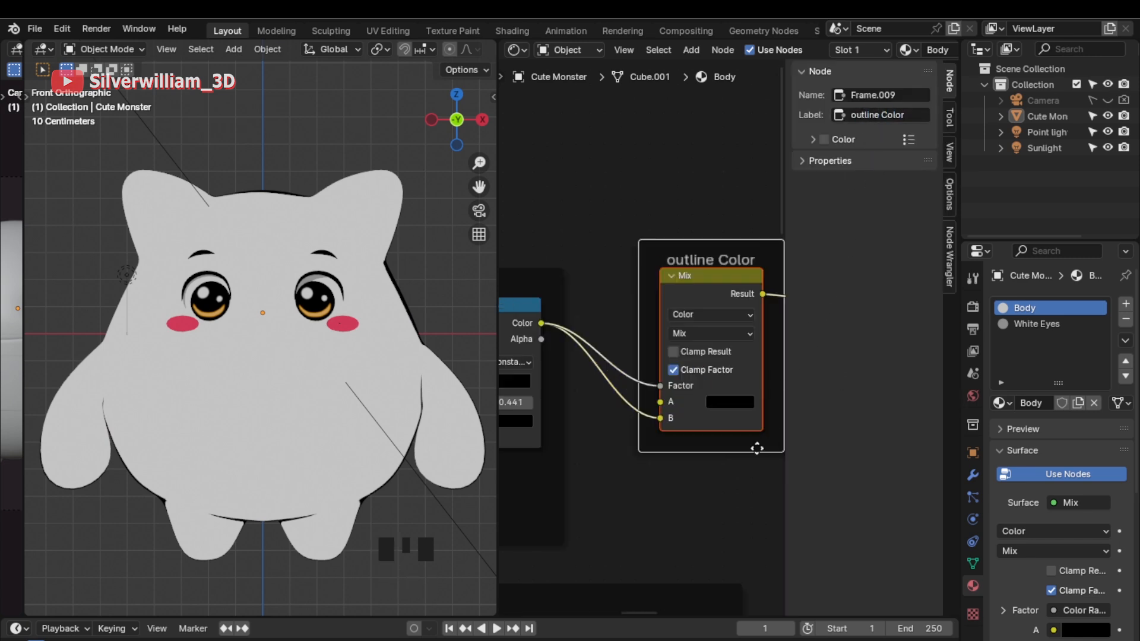
{"action": "key", "text": "n"}
Step: Insert another Mix Color node after the outline Color frame, with the outline result feeding its B input
{"action": "middle_click_drag", "start_coordinate": [867, 503], "coordinate": [681, 480], "text": "shift"}
{"action": "key", "text": "shift+a"}
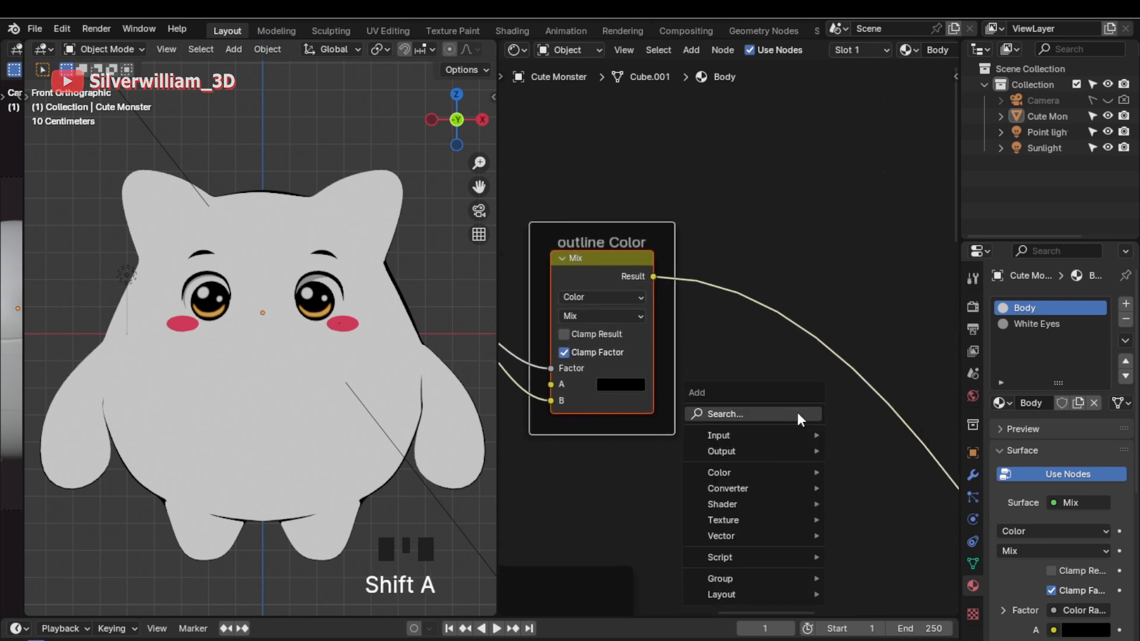
{"action": "left_click", "coordinate": [800, 414]}
{"action": "type", "text": "mix"}
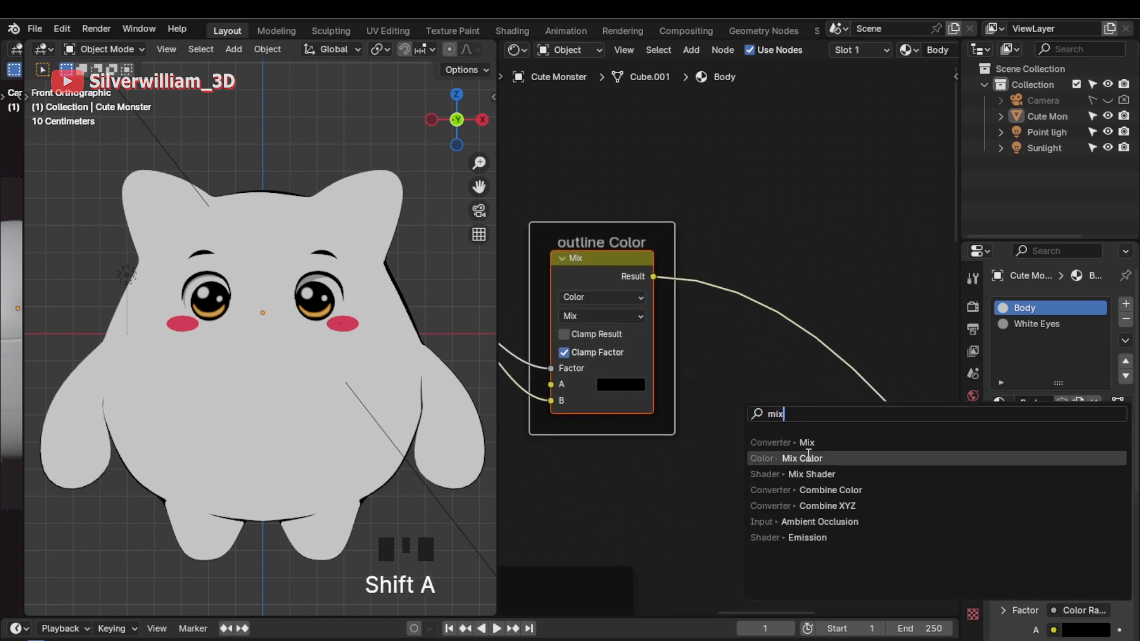
{"action": "left_click", "coordinate": [808, 458]}
{"action": "left_click", "coordinate": [811, 260]}
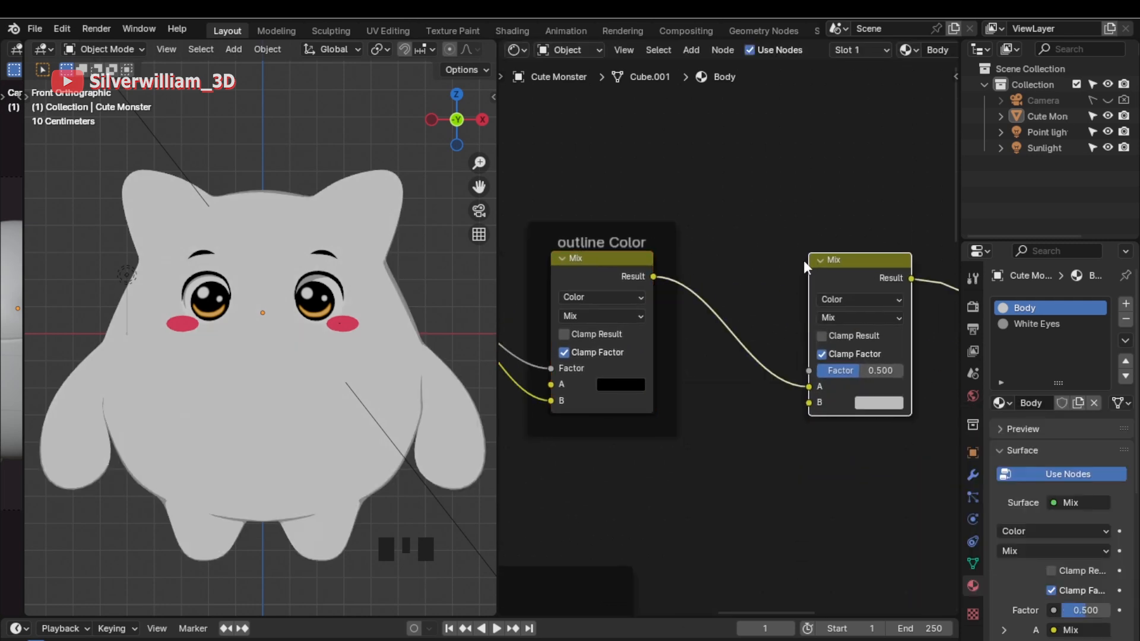
{"action": "left_click_drag", "start_coordinate": [809, 386], "coordinate": [810, 402]}
Step: Set the new Mix node's Factor to 1.000 and its blending mode to Multiply
{"action": "left_click_drag", "start_coordinate": [851, 369], "coordinate": [850, 369]}
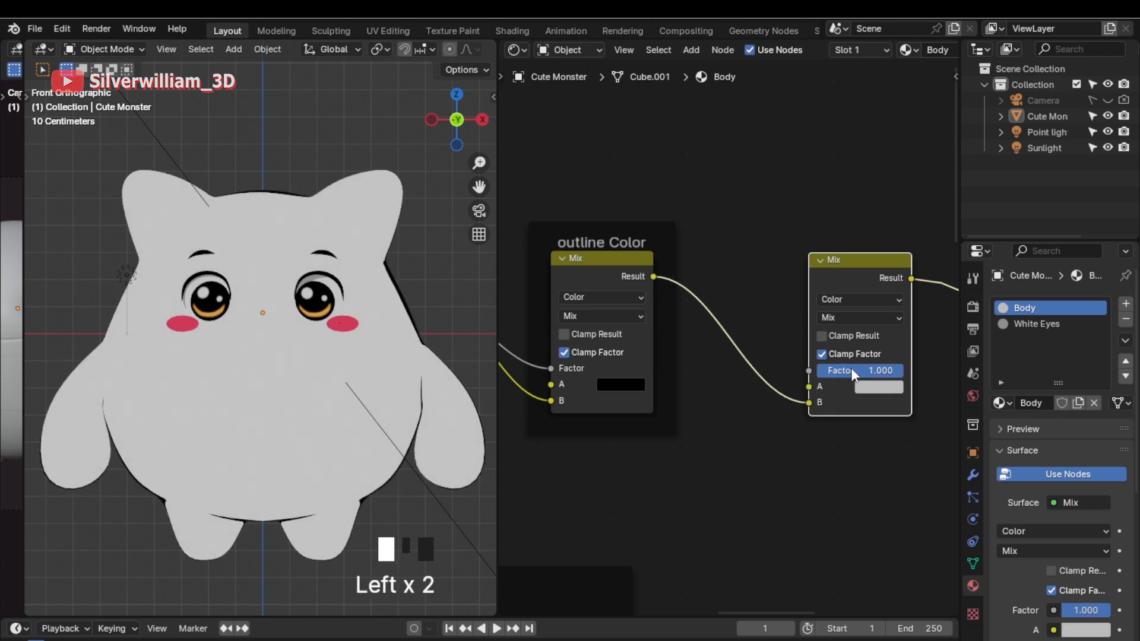
{"action": "left_click", "coordinate": [891, 317]}
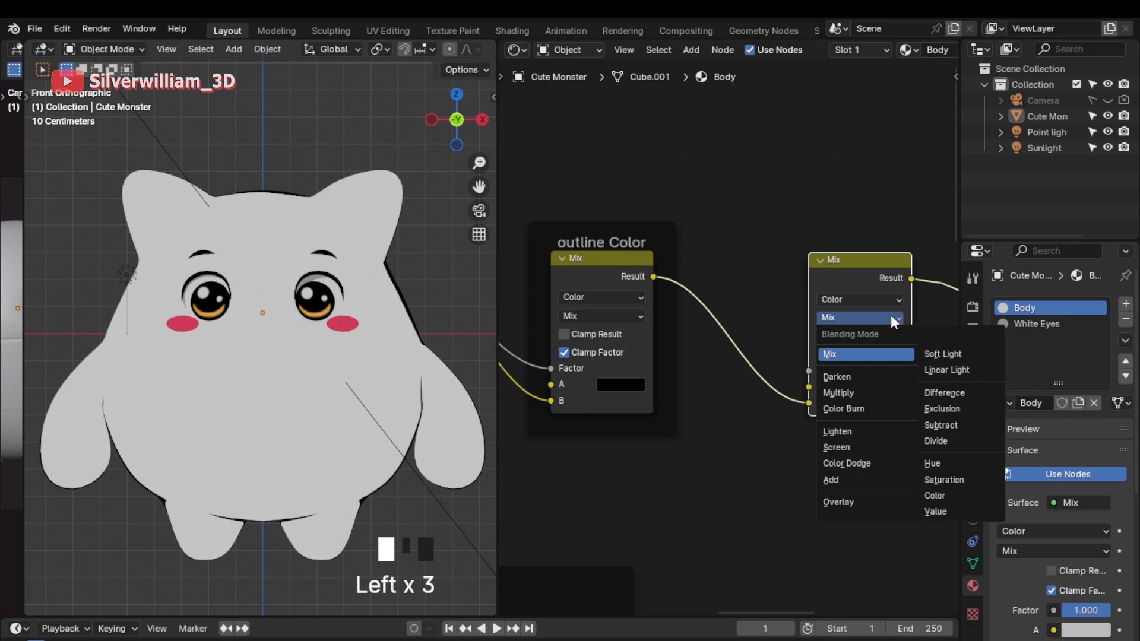
{"action": "left_click", "coordinate": [877, 391]}
Step: Reposition the Multiply and Material Output nodes beside the Lightcolor frame, and connect the Lightcolor result to the Multiply node's A input
{"action": "middle_click_drag", "start_coordinate": [881, 391], "coordinate": [674, 262], "text": "shift"}
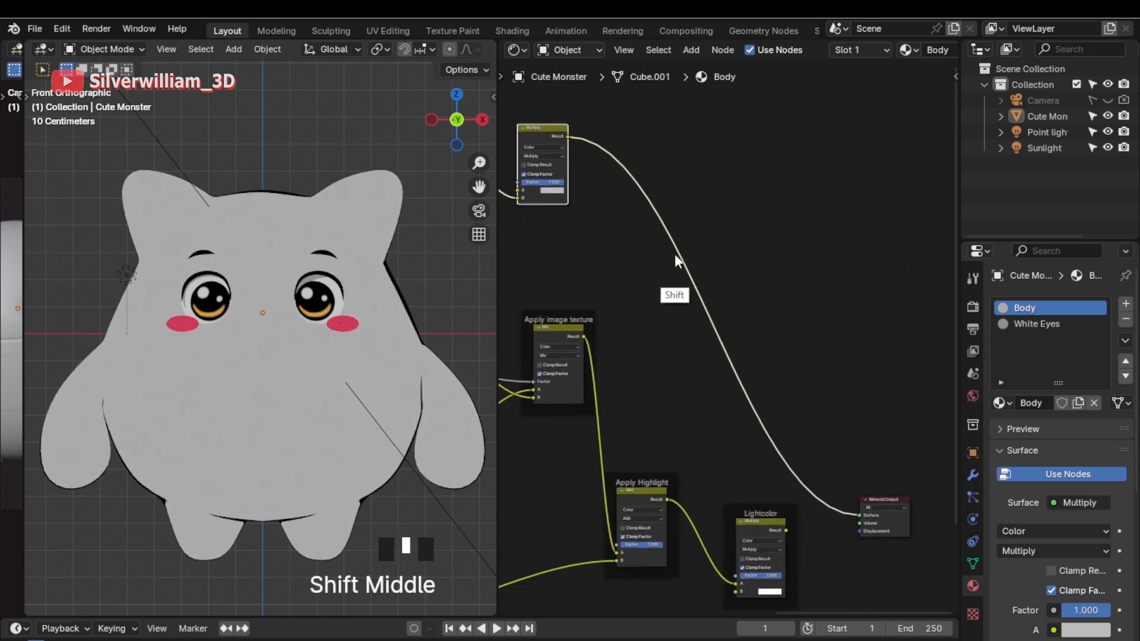
{"action": "key", "text": "g"}
{"action": "left_click", "coordinate": [847, 457]}
{"action": "middle_click_drag", "start_coordinate": [884, 511], "coordinate": [744, 327], "text": "shift"}
{"action": "middle_click_drag", "start_coordinate": [743, 326], "coordinate": [790, 368], "text": "ctrl"}
{"action": "left_click_drag", "start_coordinate": [837, 451], "coordinate": [753, 357]}
{"action": "key", "text": "g"}
{"action": "left_click", "coordinate": [909, 391]}
{"action": "left_click", "coordinate": [648, 195]}
{"action": "key", "text": "g"}
{"action": "left_click", "coordinate": [707, 255]}
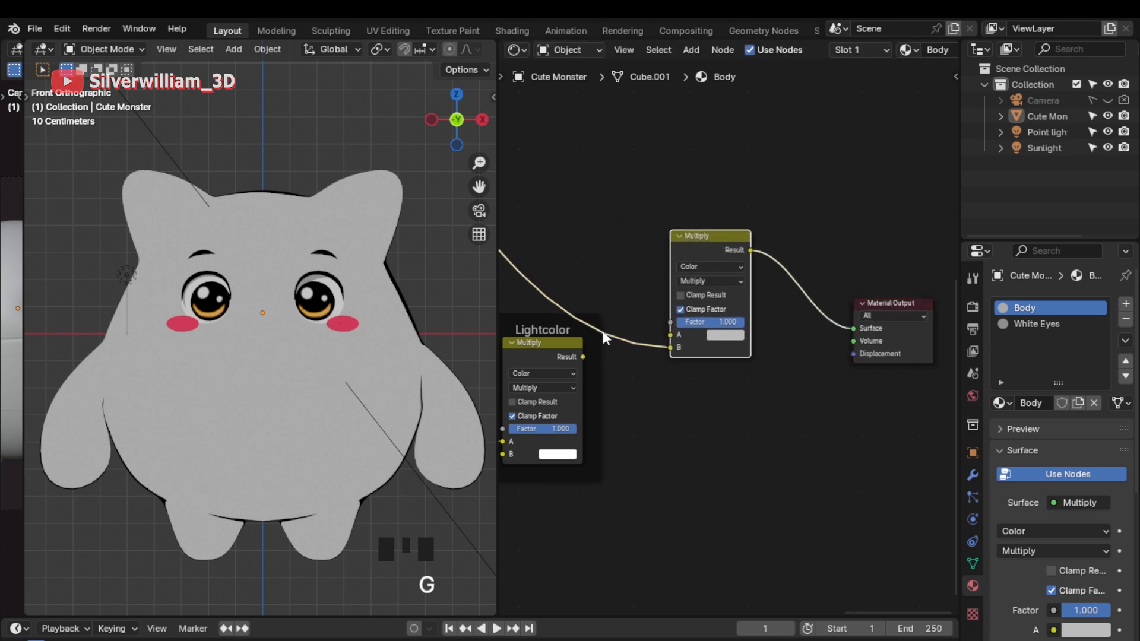
{"action": "left_click_drag", "start_coordinate": [582, 356], "coordinate": [670, 336]}
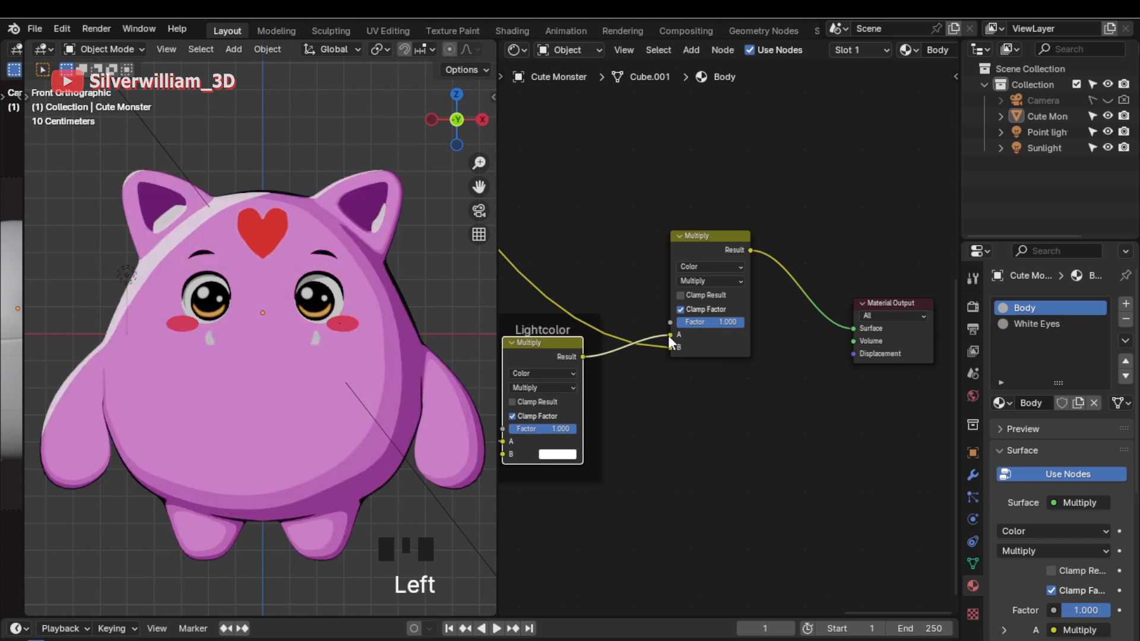
Step: Enclose the final Multiply node in a frame labelled "Apply Outline"
{"action": "left_click", "coordinate": [739, 348]}
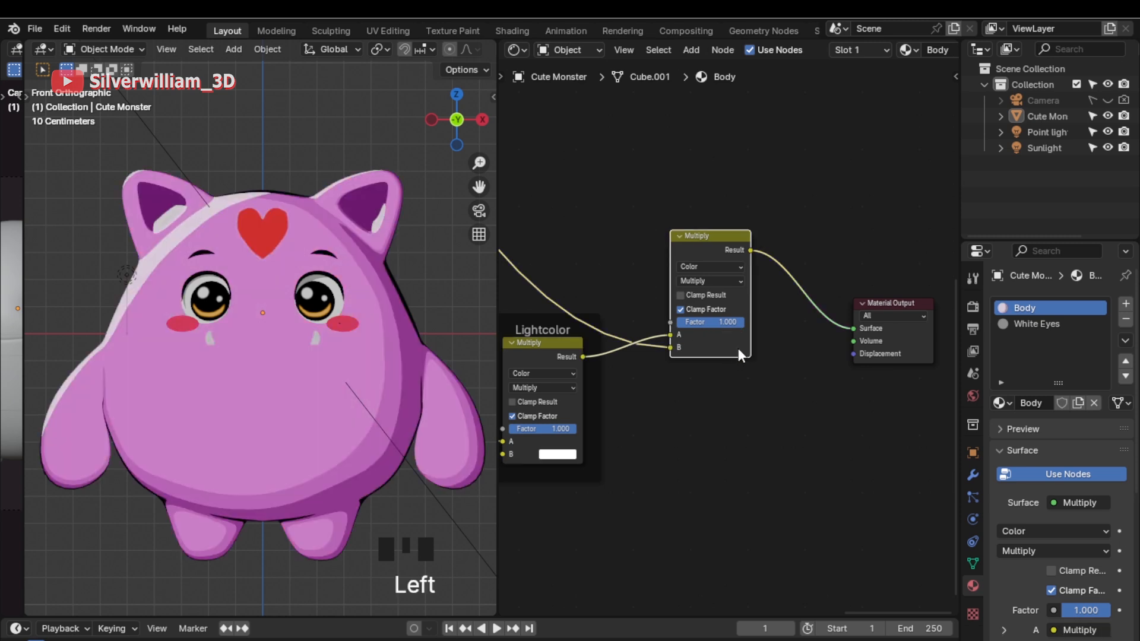
{"action": "key", "text": "ctrl+j"}
{"action": "type", "text": "n"}
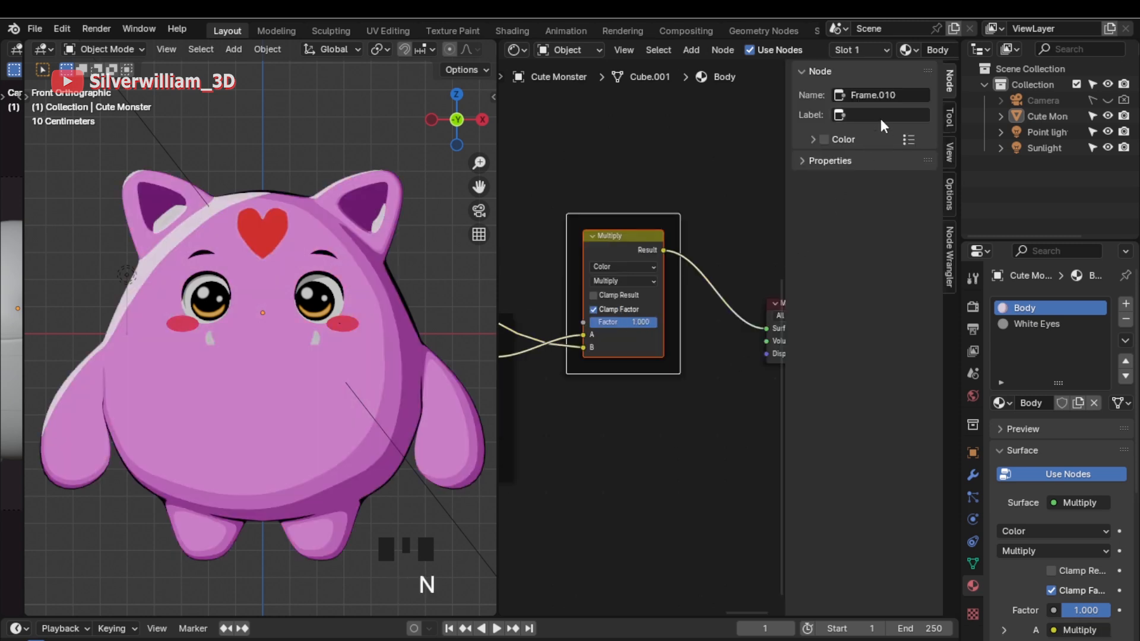
{"action": "type", "text": "Apply Outline"}
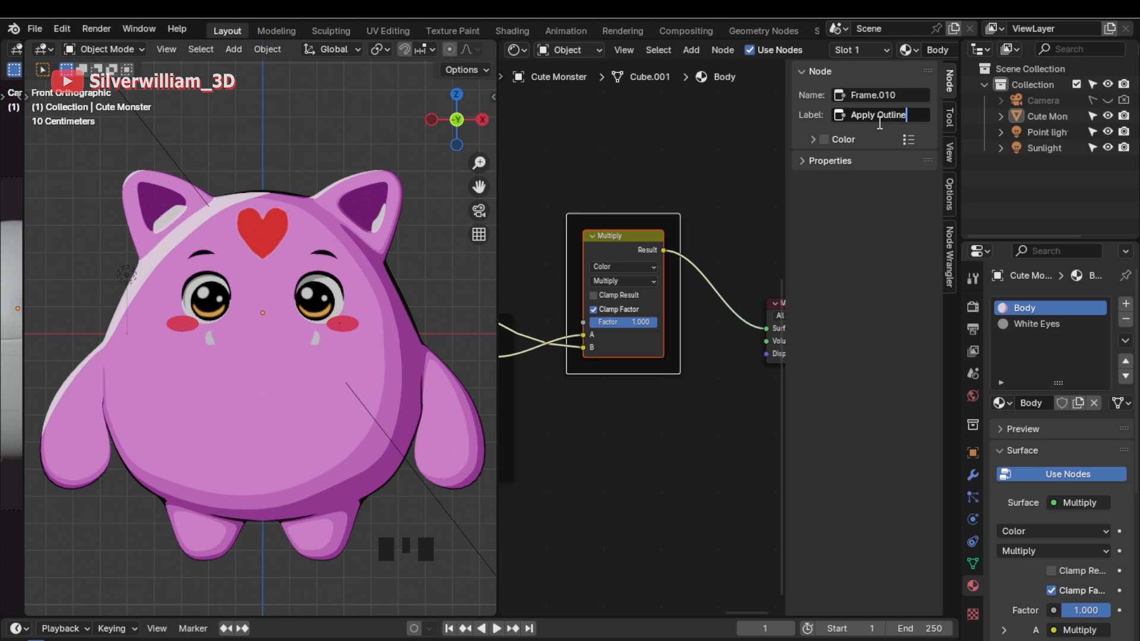
{"action": "key", "text": "Return"}
{"action": "key", "text": "n"}
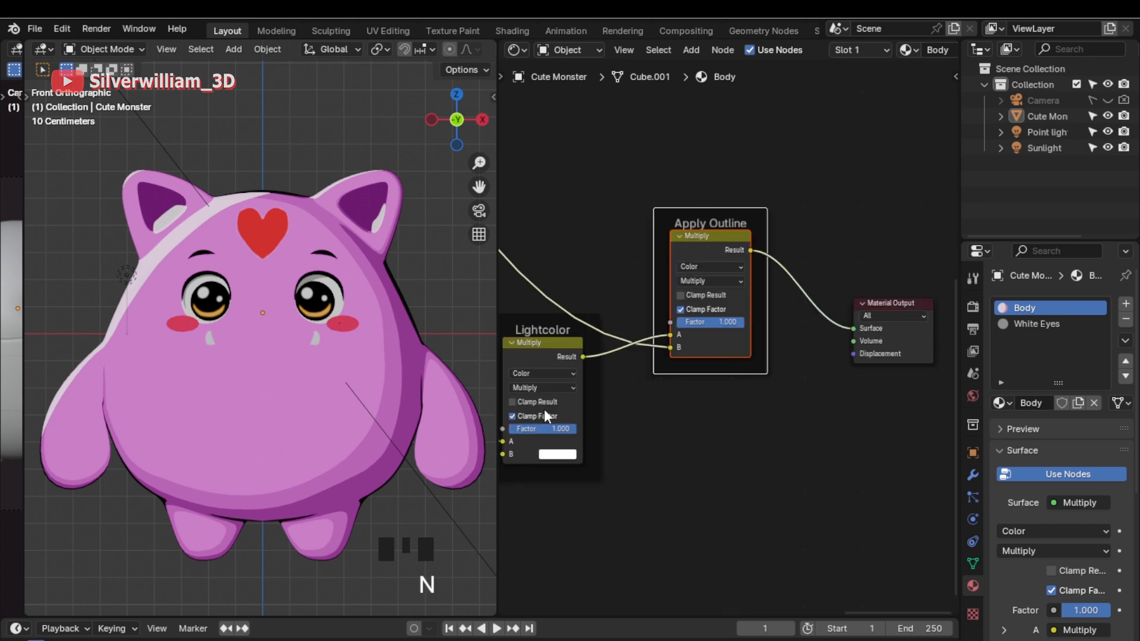
Step: Enlarge the 3D viewport, switch to the camera view and add a Grease Pencil Scene Line Art object
{"action": "left_click_drag", "start_coordinate": [497, 414], "coordinate": [937, 416]}
{"action": "key", "text": "KP_0"}
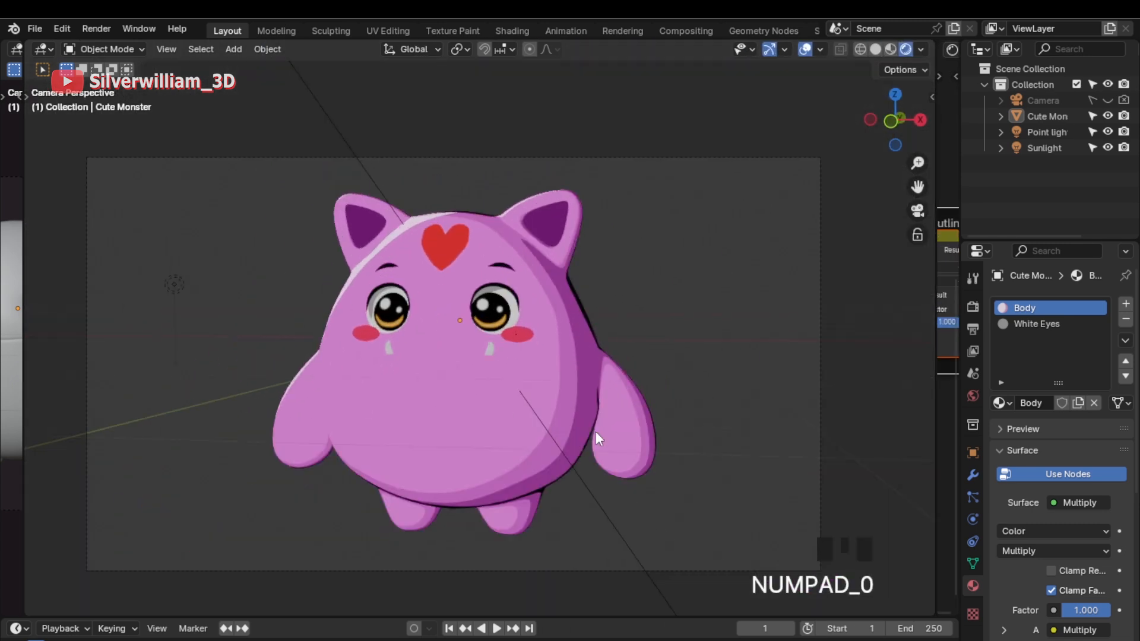
{"action": "key", "text": "shift+a"}
{"action": "mouse_move", "coordinate": [587, 356]}
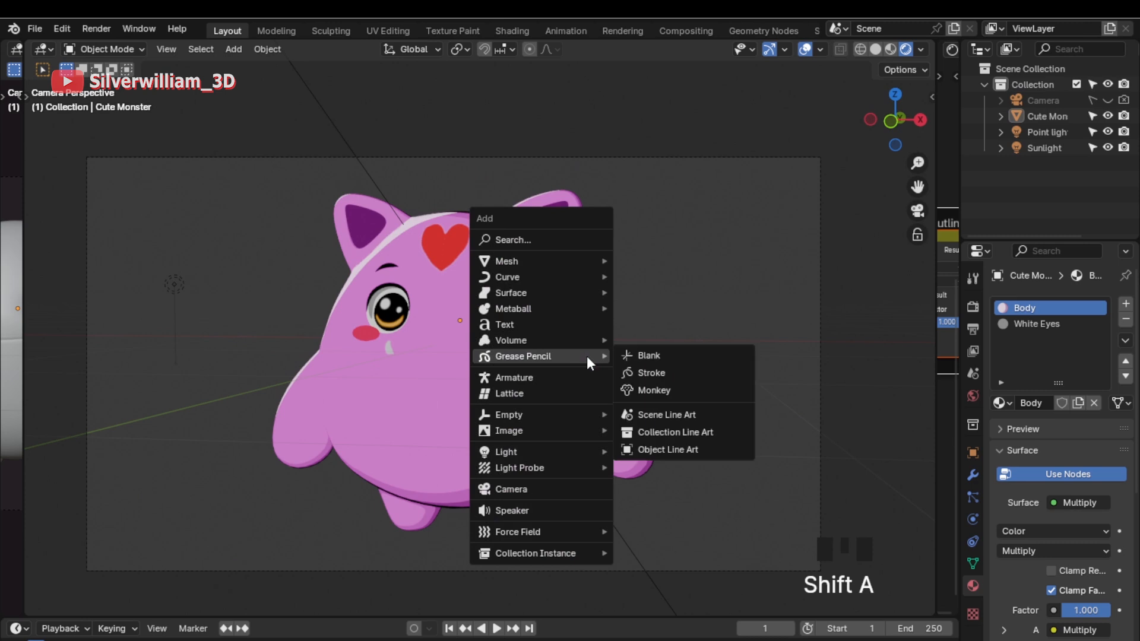
{"action": "left_click", "coordinate": [664, 417]}
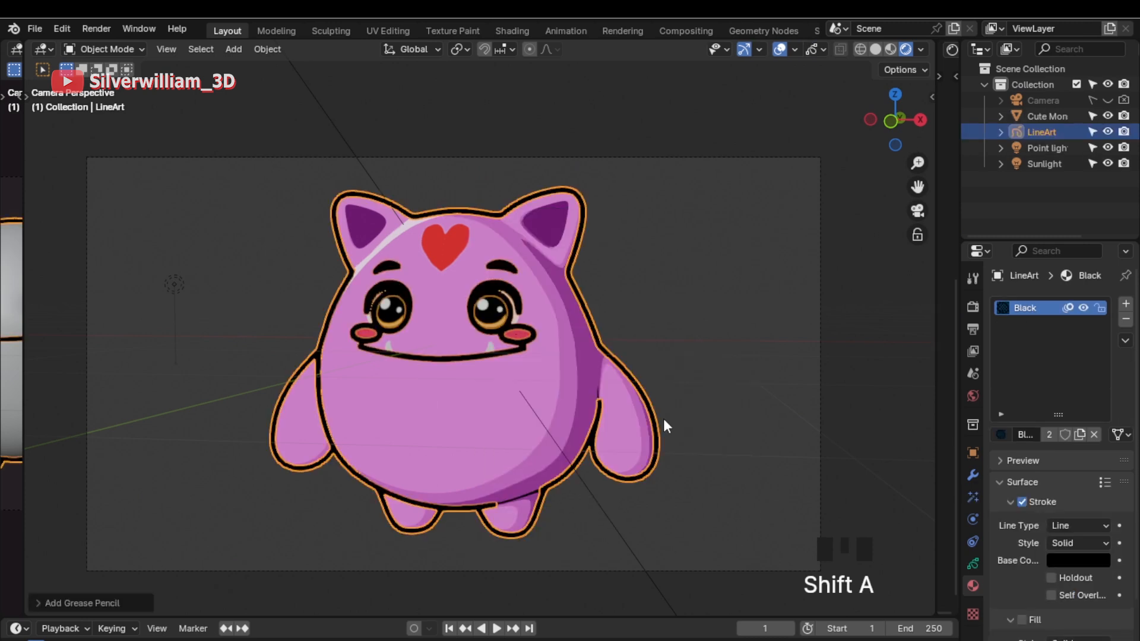
Step: Change the Line Art modifier's source type to Object and pick the Cute Monster as its source object
{"action": "left_click", "coordinate": [974, 475]}
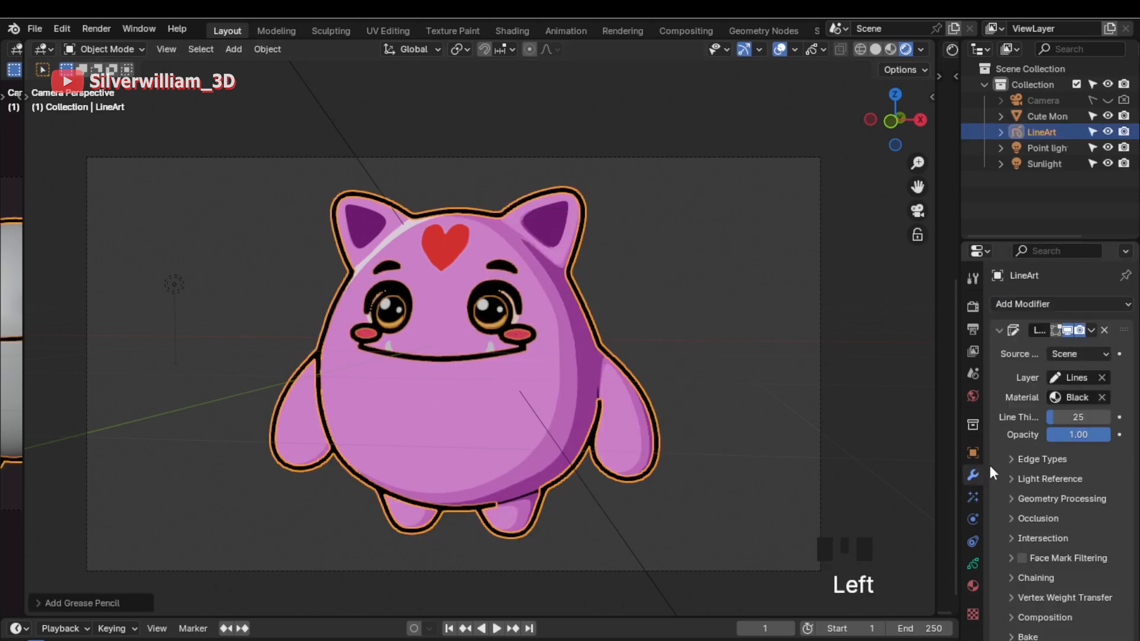
{"action": "left_click", "coordinate": [1074, 354]}
{"action": "left_click", "coordinate": [1060, 390]}
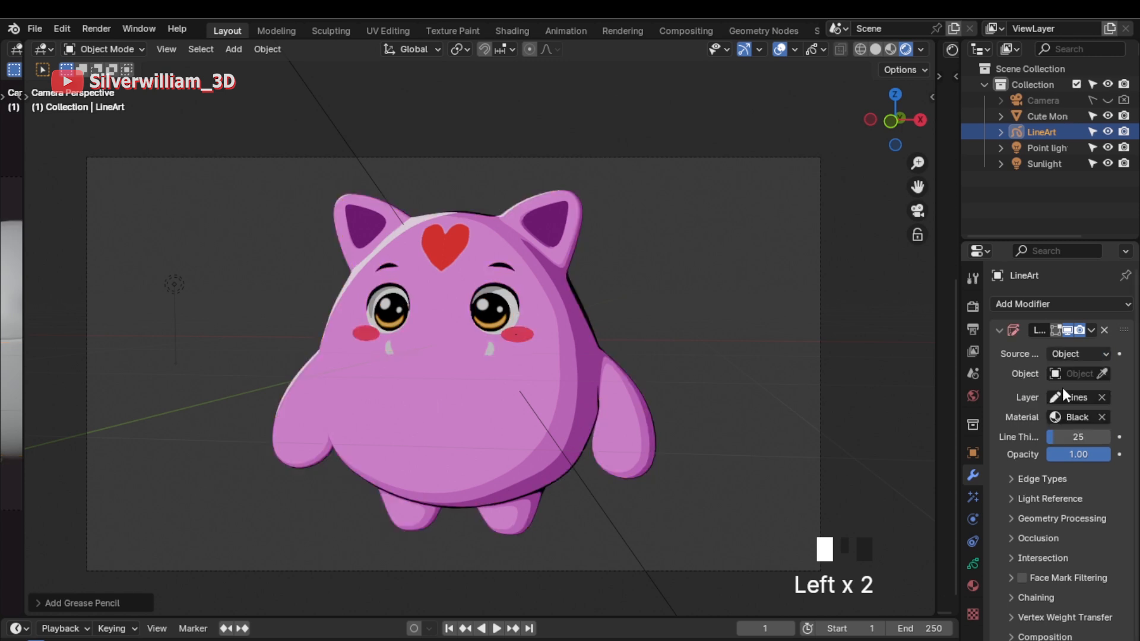
{"action": "left_click", "coordinate": [1099, 374]}
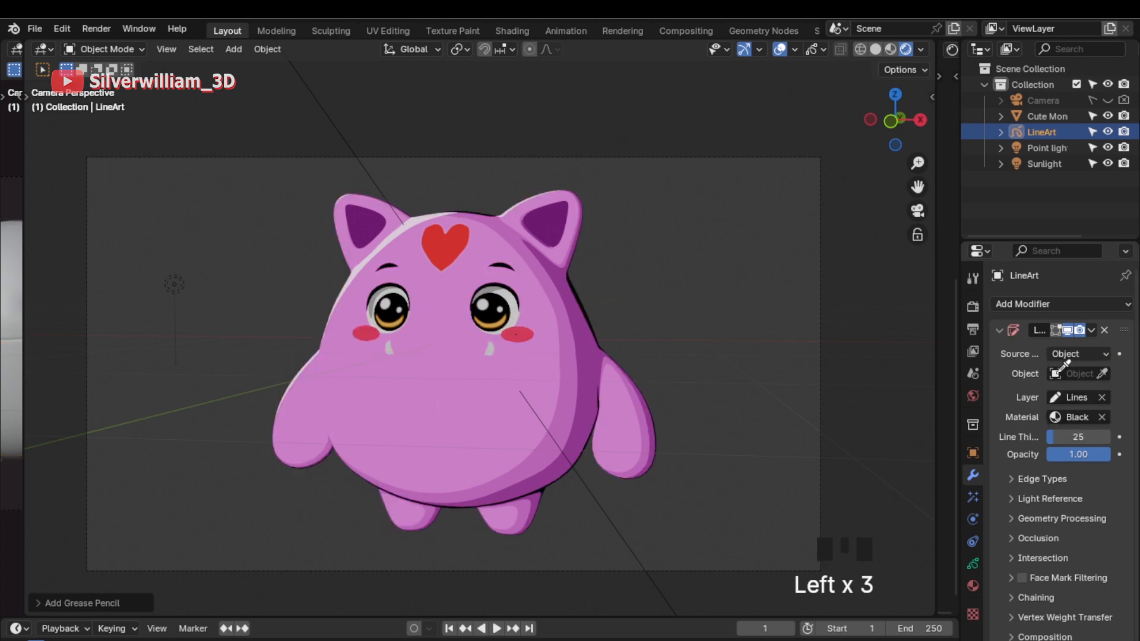
{"action": "left_click", "coordinate": [553, 384]}
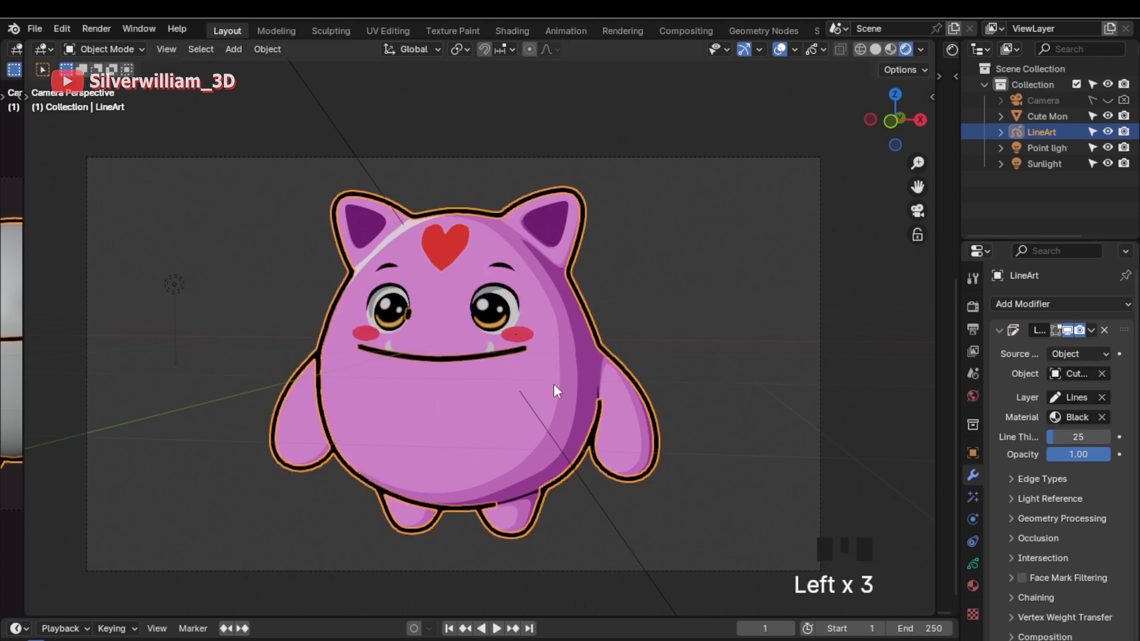
Step: Set the Line Art modifier's line thickness to 7
{"action": "left_click", "coordinate": [1067, 437]}
{"action": "type", "text": "7"}
{"action": "key", "text": "Return"}
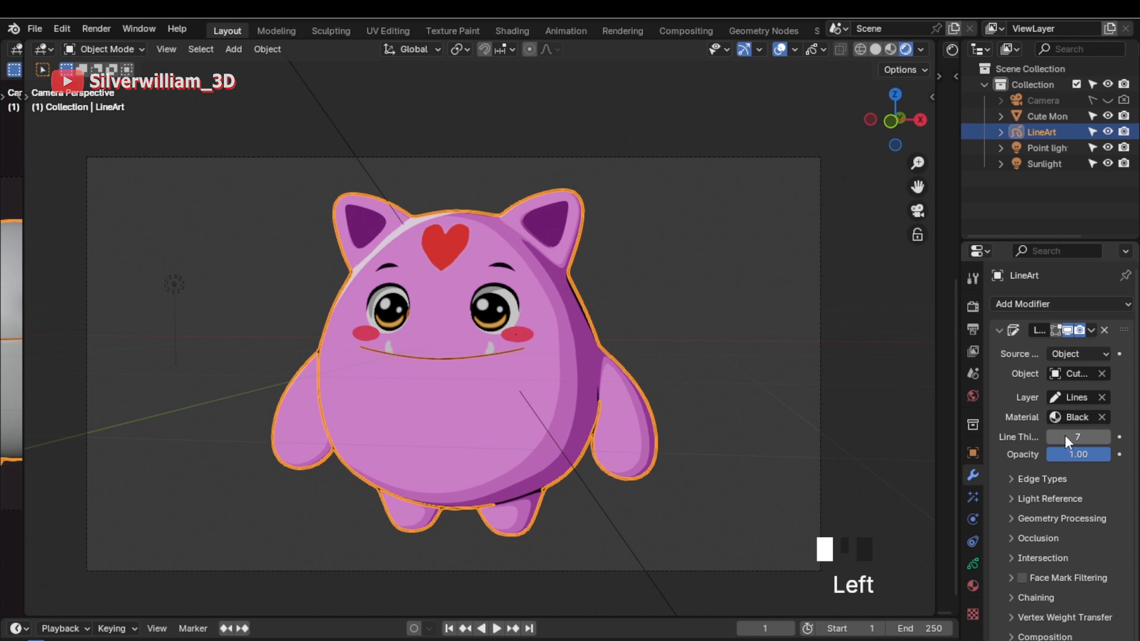
Step: Lock the camera to the view and reframe it closer to the monster
{"action": "key", "text": "n"}
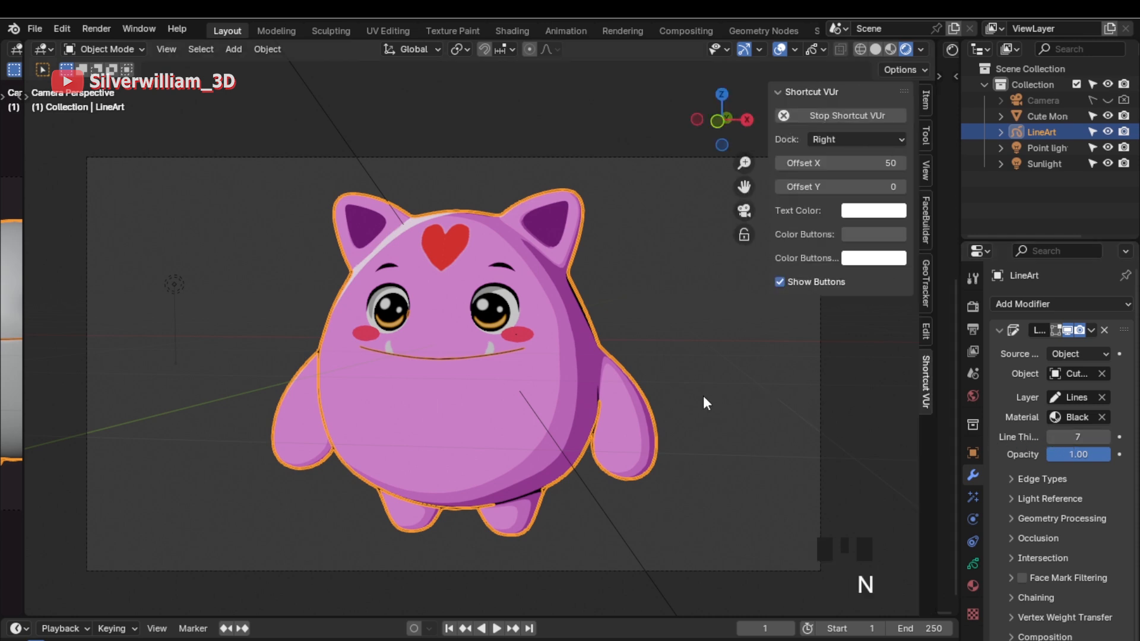
{"action": "left_click", "coordinate": [926, 171]}
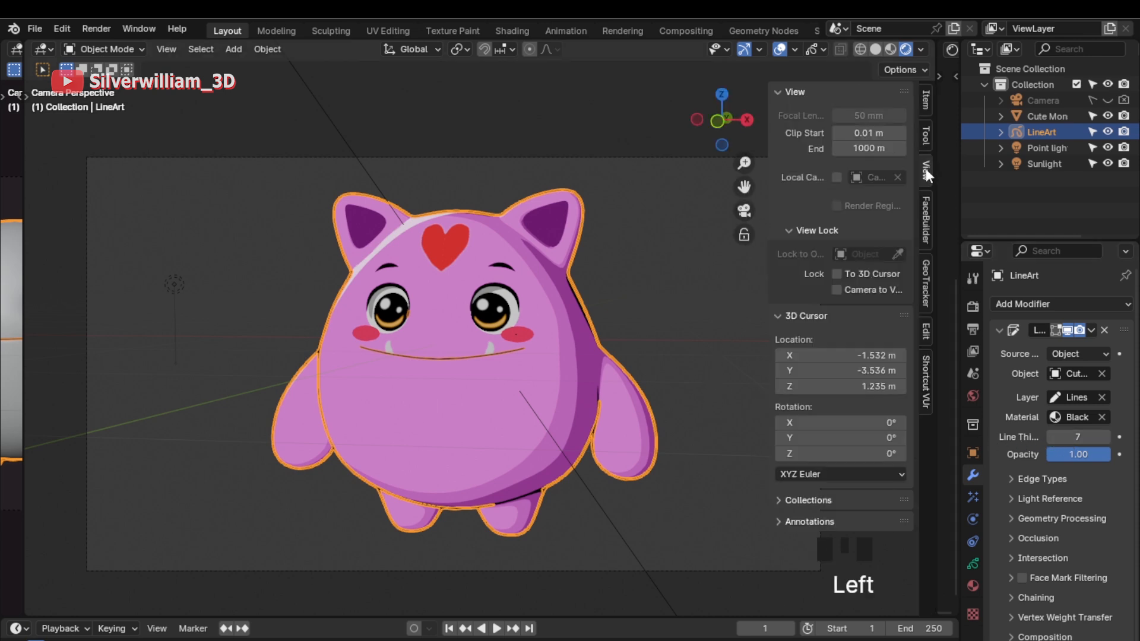
{"action": "left_click", "coordinate": [838, 289]}
{"action": "key", "text": "n"}
{"action": "middle_click_drag", "start_coordinate": [695, 348], "coordinate": [679, 271], "text": "ctrl"}
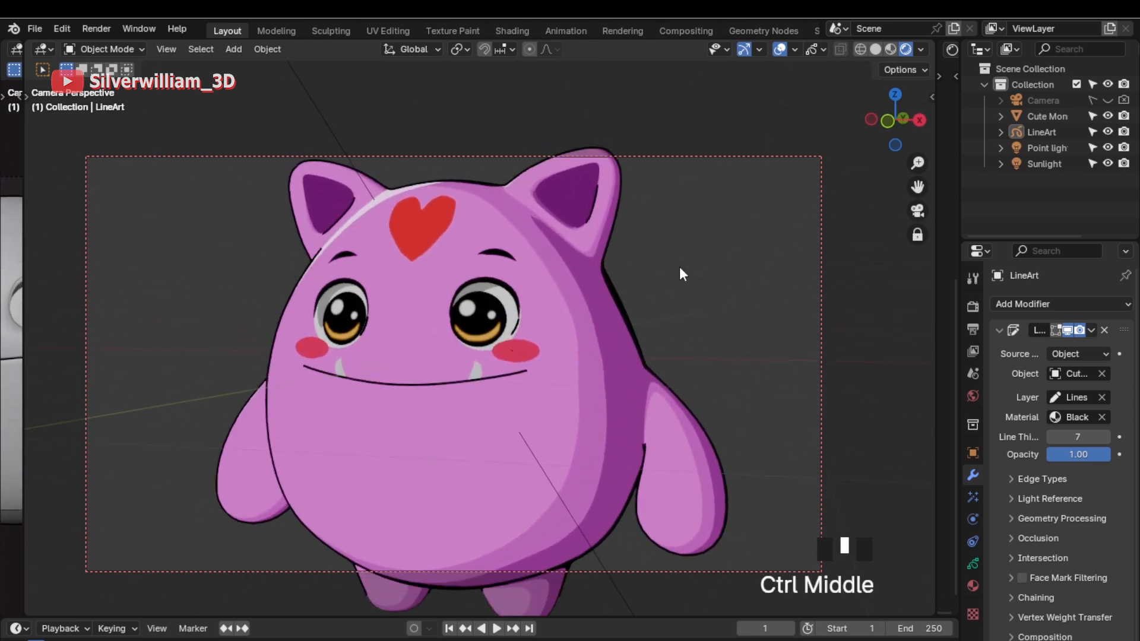
Step: Try moving the point light closer to the monster to test how the shading and outline respond
{"action": "left_click", "coordinate": [1045, 148]}
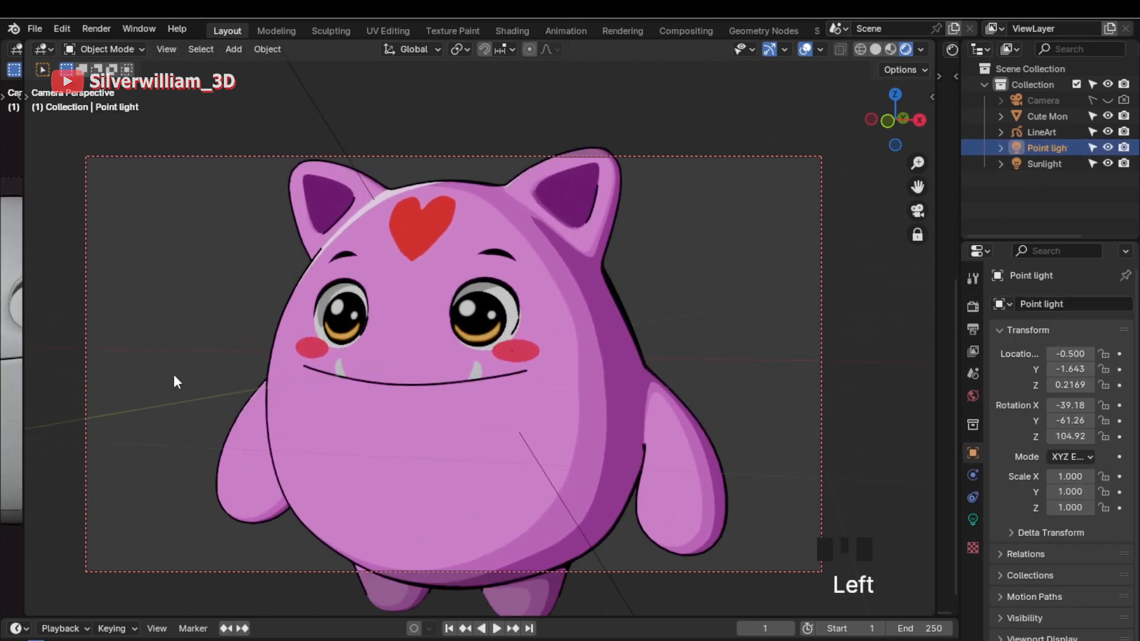
{"action": "key", "text": "g"}
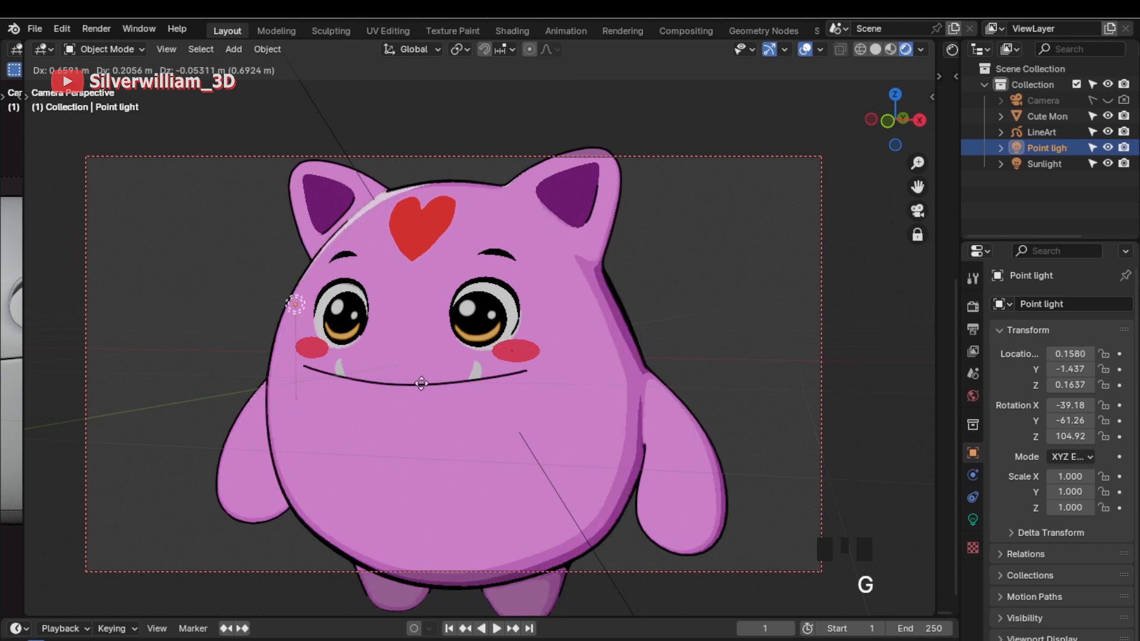
{"action": "left_click", "coordinate": [499, 466]}
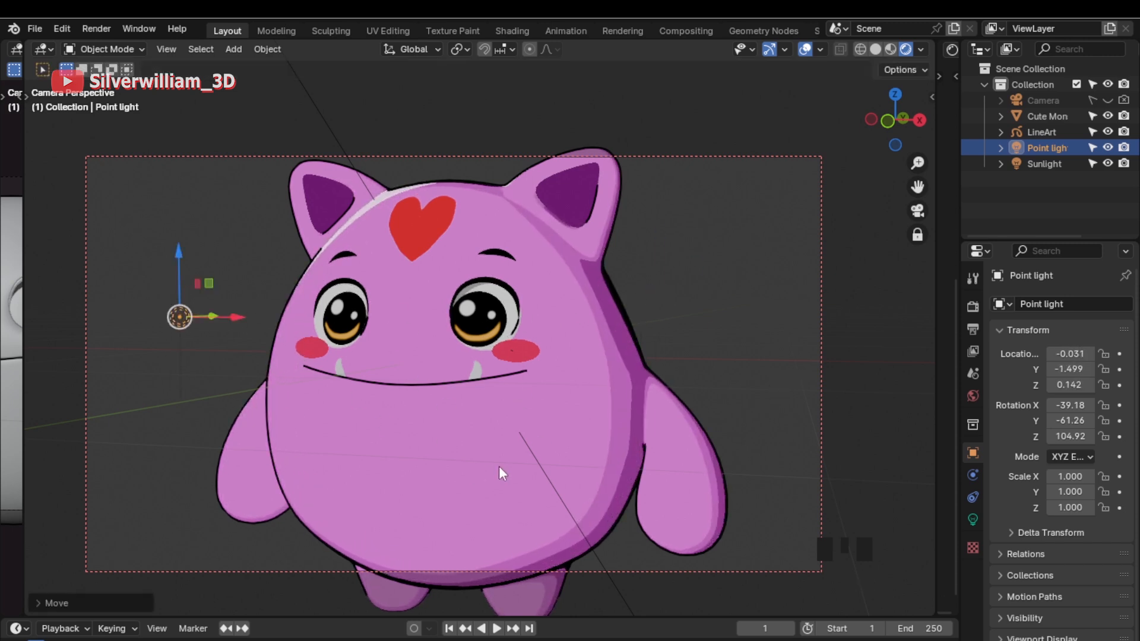
{"action": "key", "text": "ctrl+z"}
{"action": "key", "text": "ctrl+z"}
Step: Pull the camera back so the whole monster fits in the frame, and widen the shader editor beside the viewport
{"action": "middle_click_drag", "start_coordinate": [618, 504], "coordinate": [578, 390], "text": "ctrl"}
{"action": "left_click", "coordinate": [711, 383]}
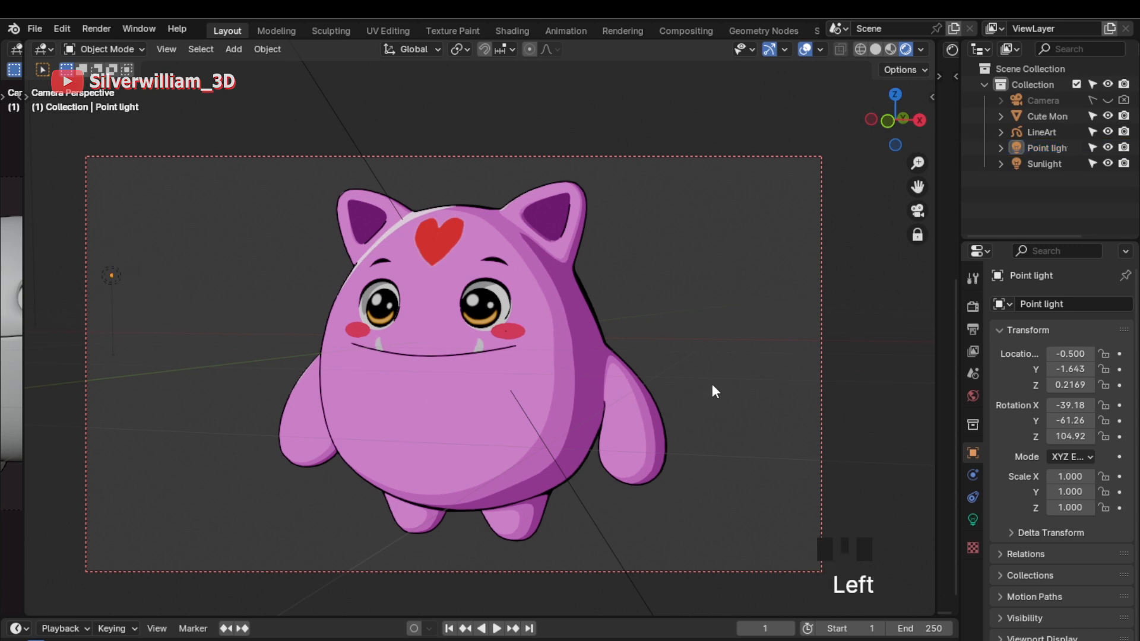
{"action": "left_click_drag", "start_coordinate": [937, 376], "coordinate": [573, 376]}
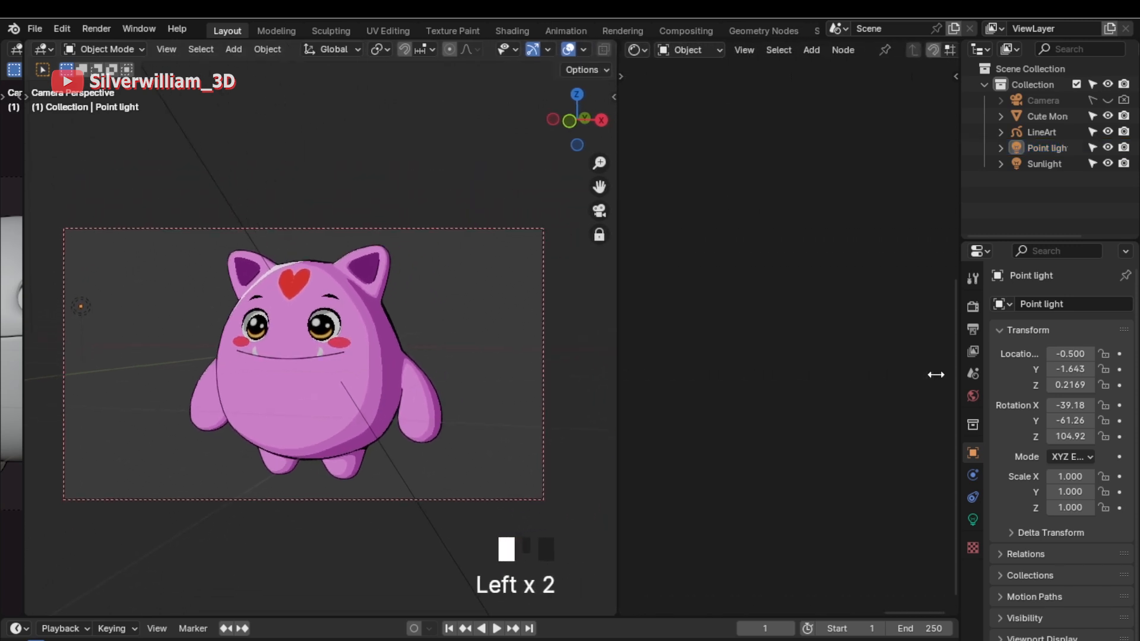
Step: Select the Cute Monster and combine all nodes of its Body material except the Material Output into one node group
{"action": "left_click", "coordinate": [321, 381]}
{"action": "middle_click_drag", "start_coordinate": [747, 521], "coordinate": [772, 422], "text": "ctrl"}
{"action": "left_click_drag", "start_coordinate": [912, 479], "coordinate": [591, 195]}
{"action": "middle_click_drag", "start_coordinate": [699, 337], "coordinate": [790, 383], "text": "shift"}
{"action": "middle_click_drag", "start_coordinate": [846, 442], "coordinate": [814, 413], "text": "ctrl"}
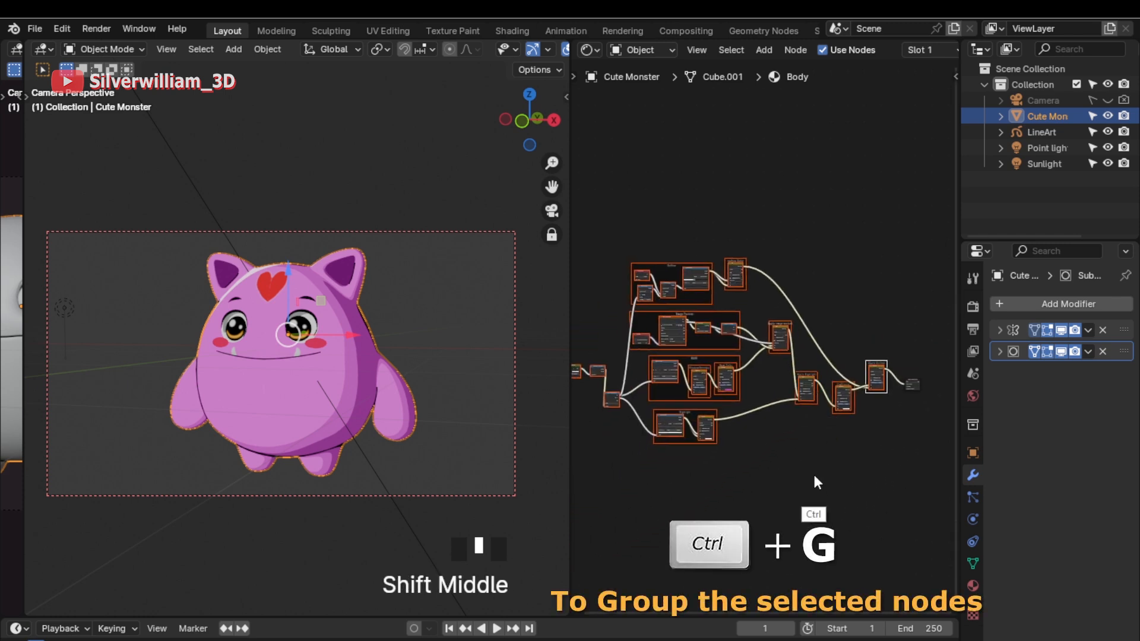
{"action": "key", "text": "ctrl+g"}
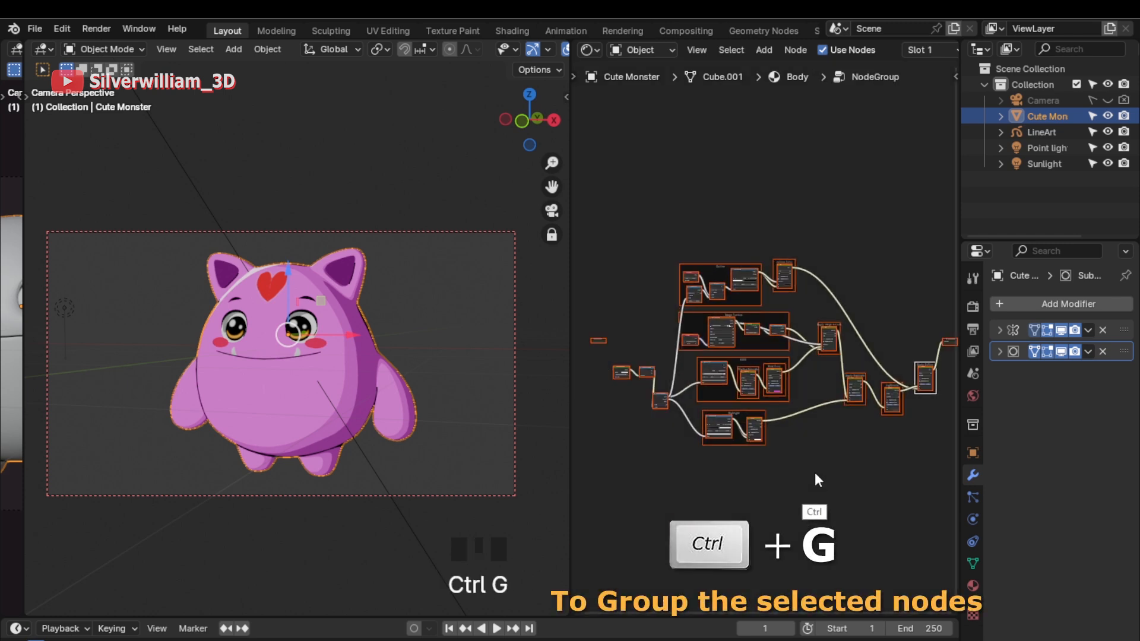
Step: Enlarge the node editor by narrowing the 3D viewport, and clear the selection
{"action": "left_click", "coordinate": [573, 455]}
{"action": "left_click_drag", "start_coordinate": [570, 457], "coordinate": [313, 454]}
{"action": "left_click", "coordinate": [297, 469]}
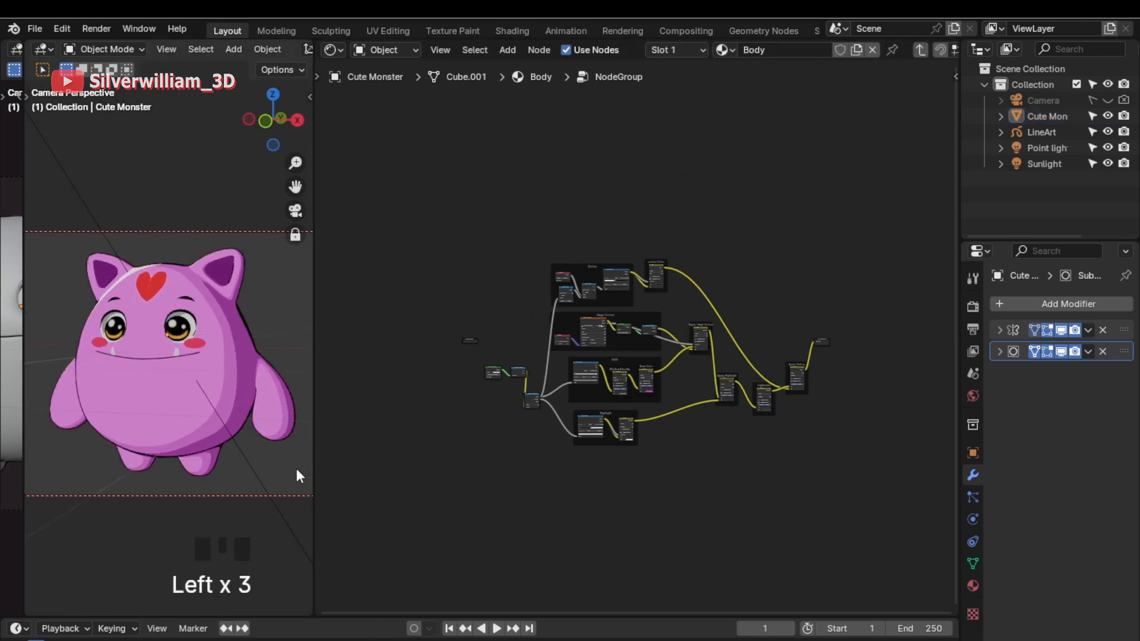
{"action": "middle_click_drag", "start_coordinate": [713, 438], "coordinate": [684, 467], "text": "shift"}
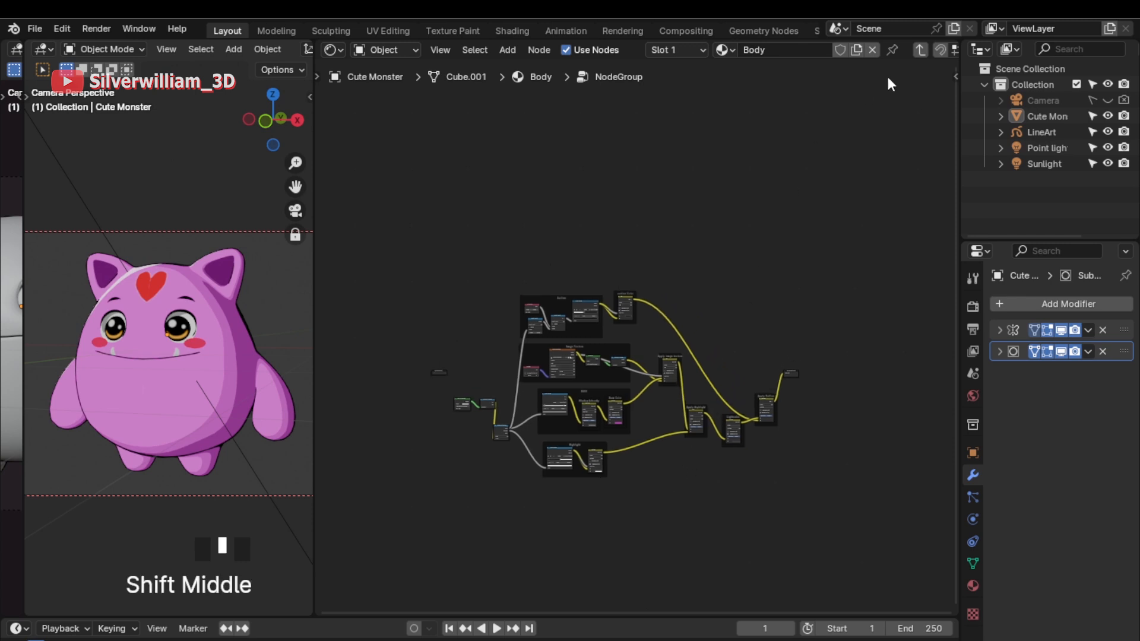
Step: Leave the node group and place its group node right beside the Material Output
{"action": "left_click", "coordinate": [919, 50]}
{"action": "left_click_drag", "start_coordinate": [580, 356], "coordinate": [632, 306]}
{"action": "key", "text": "g"}
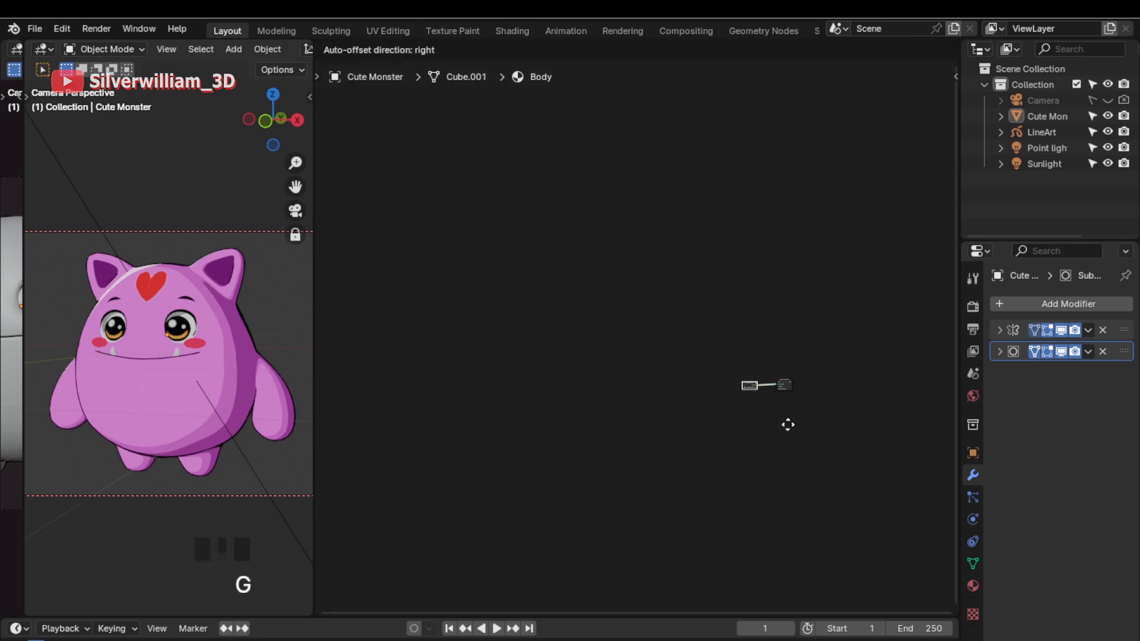
{"action": "left_click", "coordinate": [788, 425]}
{"action": "middle_click_drag", "start_coordinate": [758, 361], "coordinate": [636, 374], "text": "ctrl"}
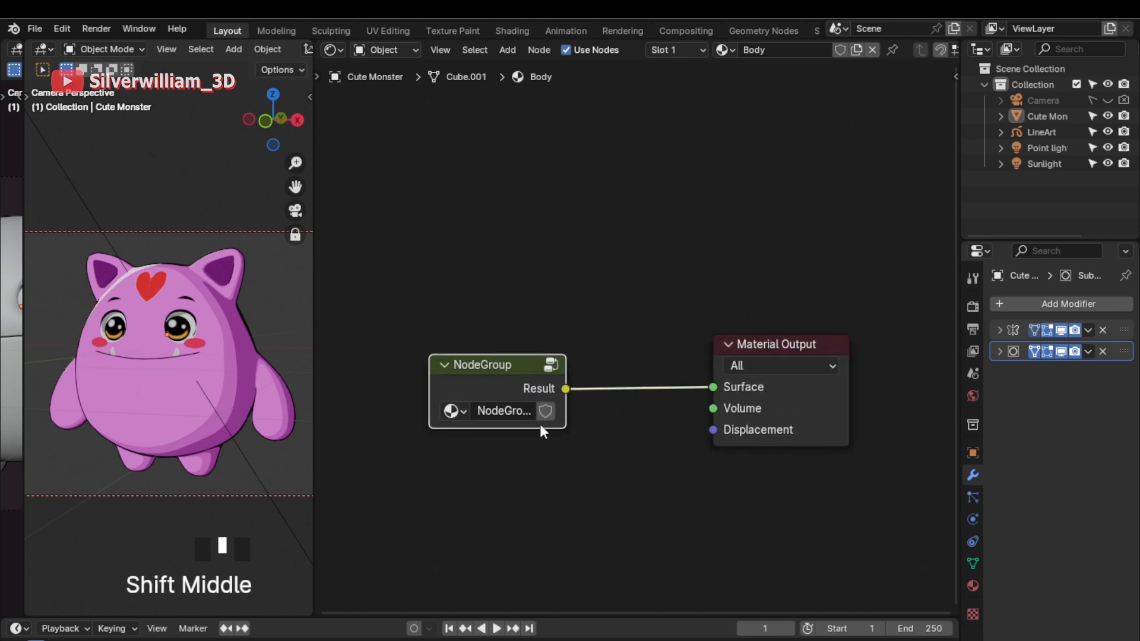
Step: Enter the node group and line up the Diffuse BSDF, Shader to RGB and Separate Color nodes
{"action": "left_click", "coordinate": [552, 367]}
{"action": "middle_click_drag", "start_coordinate": [603, 384], "coordinate": [684, 230], "text": "ctrl"}
{"action": "middle_click_drag", "start_coordinate": [571, 394], "coordinate": [570, 493], "text": "ctrl"}
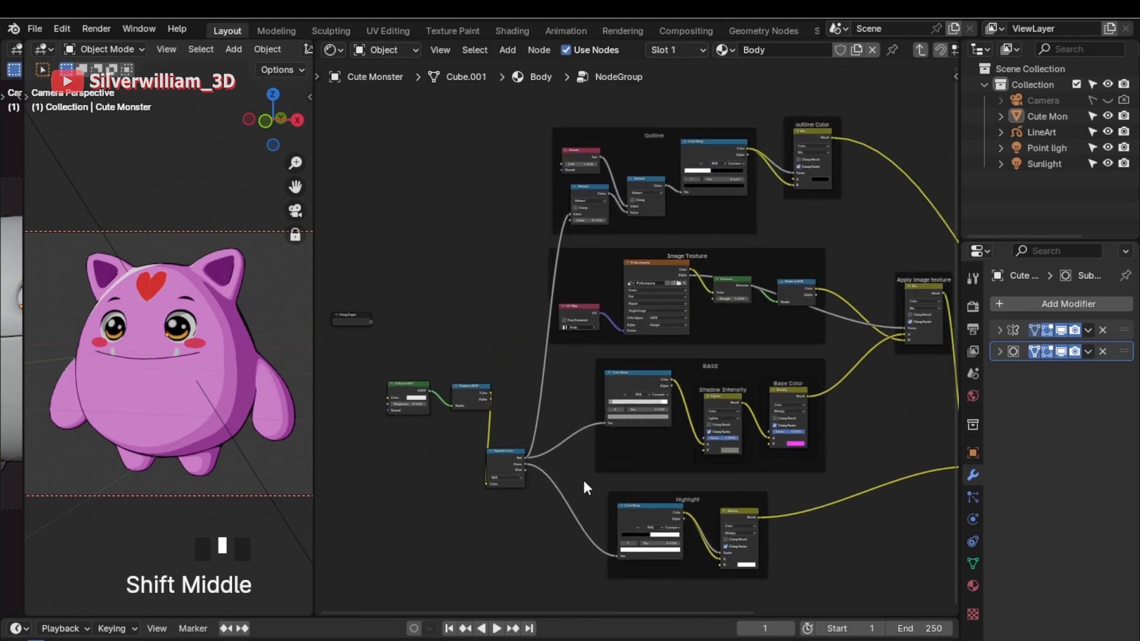
{"action": "left_click_drag", "start_coordinate": [501, 376], "coordinate": [375, 429]}
{"action": "key", "text": "g"}
{"action": "left_click", "coordinate": [367, 504]}
{"action": "left_click_drag", "start_coordinate": [374, 528], "coordinate": [516, 412]}
{"action": "key", "text": "g"}
{"action": "left_click", "coordinate": [509, 483]}
Step: Add two reroute points to the link from Separate Color's Green output to the Highlight Color Ramp, forming right angles
{"action": "middle_click_drag", "start_coordinate": [517, 491], "coordinate": [621, 484], "text": "shift"}
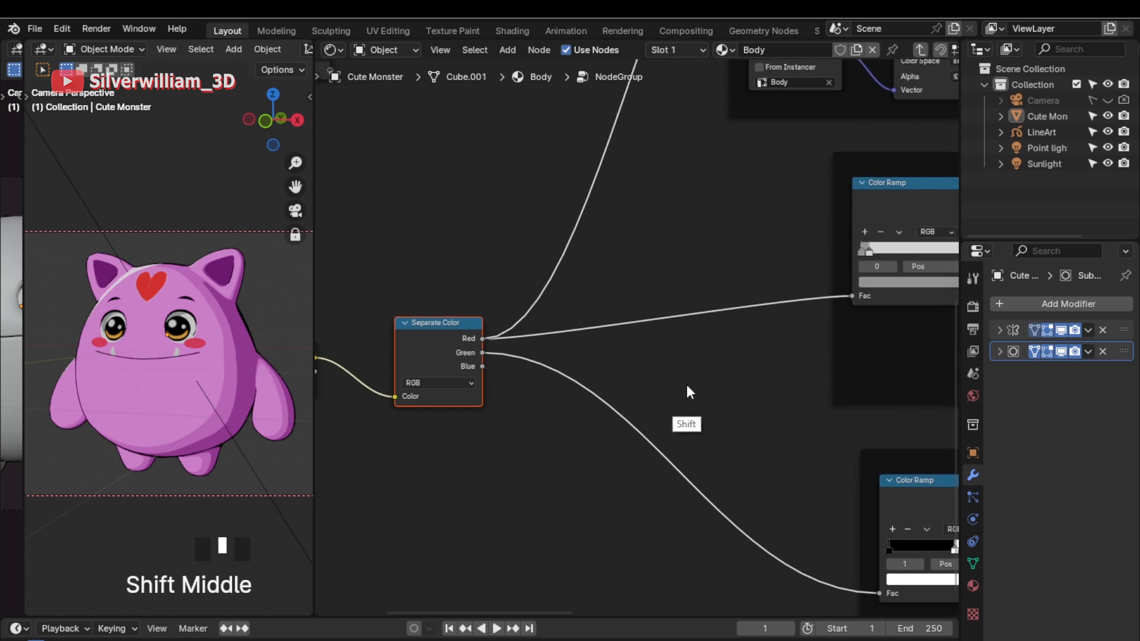
{"action": "mouse_move", "coordinate": [684, 388]}
{"action": "right_mouse_down", "text": "shift"}
{"action": "mouse_move", "coordinate": [574, 474]}
{"action": "mouse_move", "coordinate": [599, 497]}
{"action": "right_mouse_up", "text": "shift"}
{"action": "right_click_drag", "start_coordinate": [797, 456], "coordinate": [684, 537], "text": "shift"}
{"action": "middle_click_drag", "start_coordinate": [731, 538], "coordinate": [659, 443], "text": "shift"}
{"action": "left_click_drag", "start_coordinate": [728, 365], "coordinate": [630, 473]}
{"action": "key", "text": "g"}
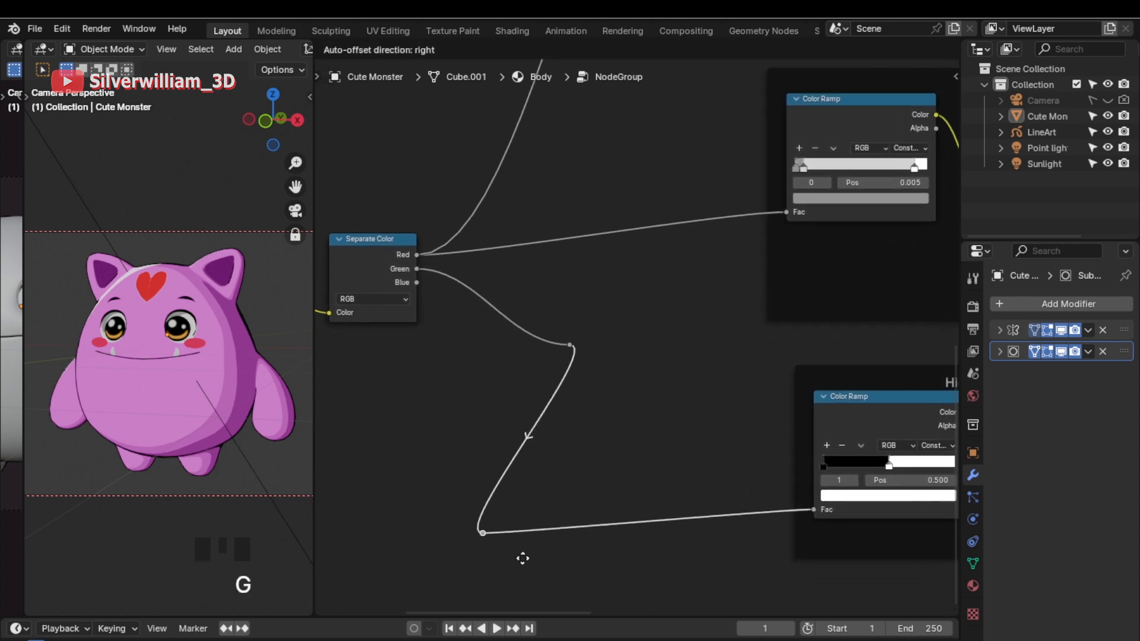
{"action": "left_click", "coordinate": [486, 519]}
{"action": "left_click_drag", "start_coordinate": [618, 269], "coordinate": [524, 333]}
{"action": "key", "text": "g"}
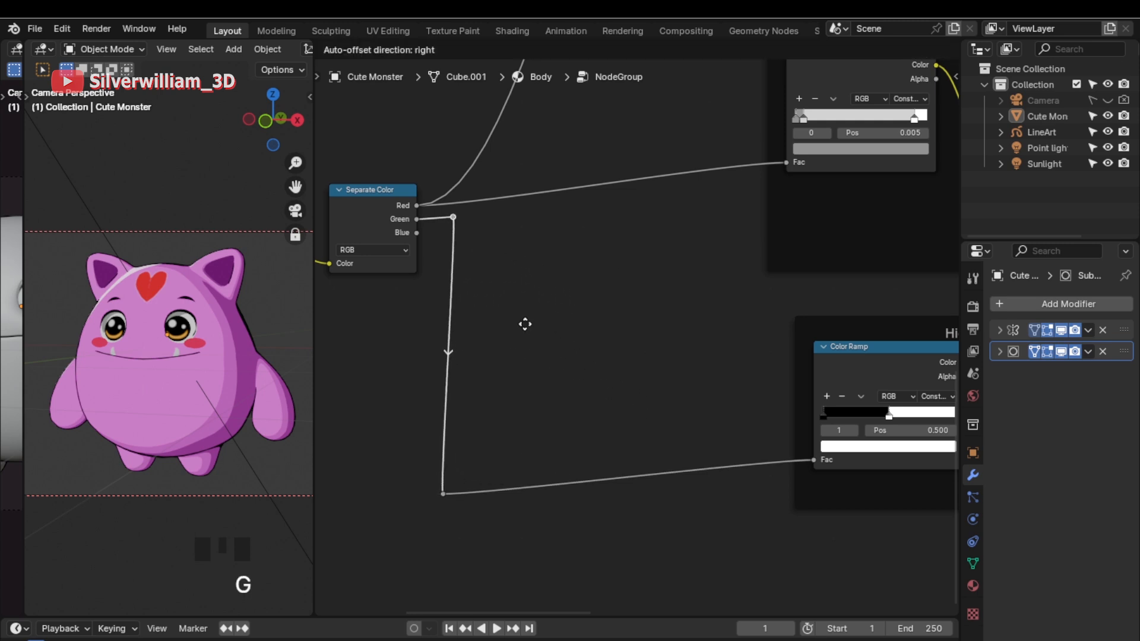
{"action": "left_click", "coordinate": [514, 324]}
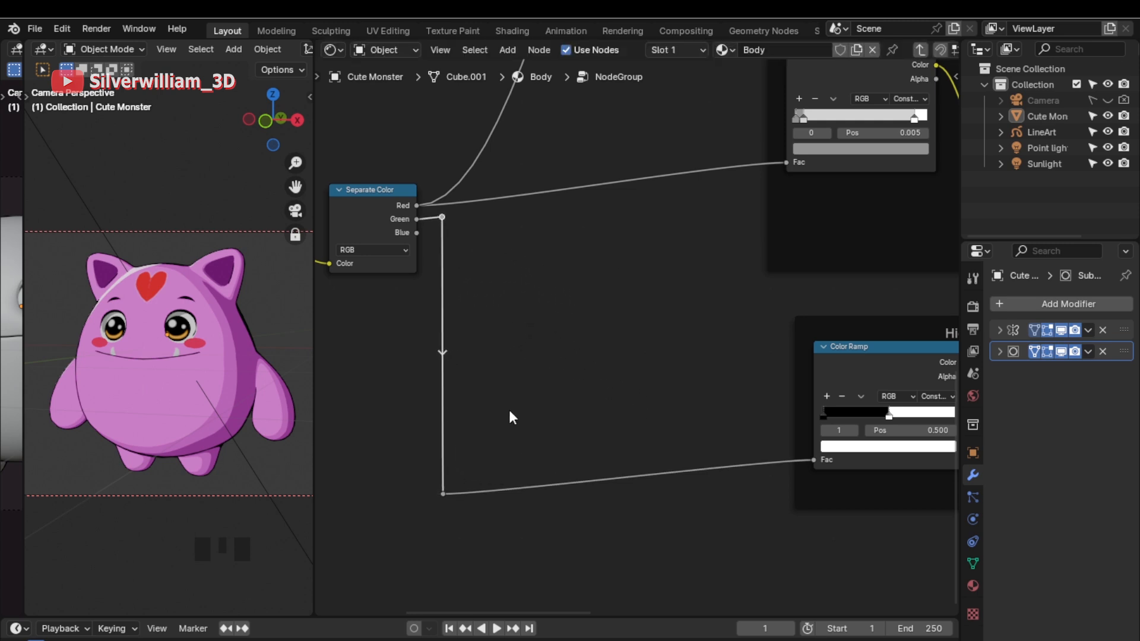
Step: Add a reroute point at Separate Color's Red output and align it with the Green reroute
{"action": "middle_click_drag", "start_coordinate": [540, 353], "coordinate": [537, 452], "text": "shift"}
{"action": "mouse_move", "coordinate": [536, 401]}
{"action": "right_mouse_down", "text": "shift"}
{"action": "mouse_move", "coordinate": [464, 275]}
{"action": "mouse_move", "coordinate": [439, 267]}
{"action": "right_mouse_up", "text": "shift"}
{"action": "left_click_drag", "start_coordinate": [481, 298], "coordinate": [529, 386]}
{"action": "key", "text": "g"}
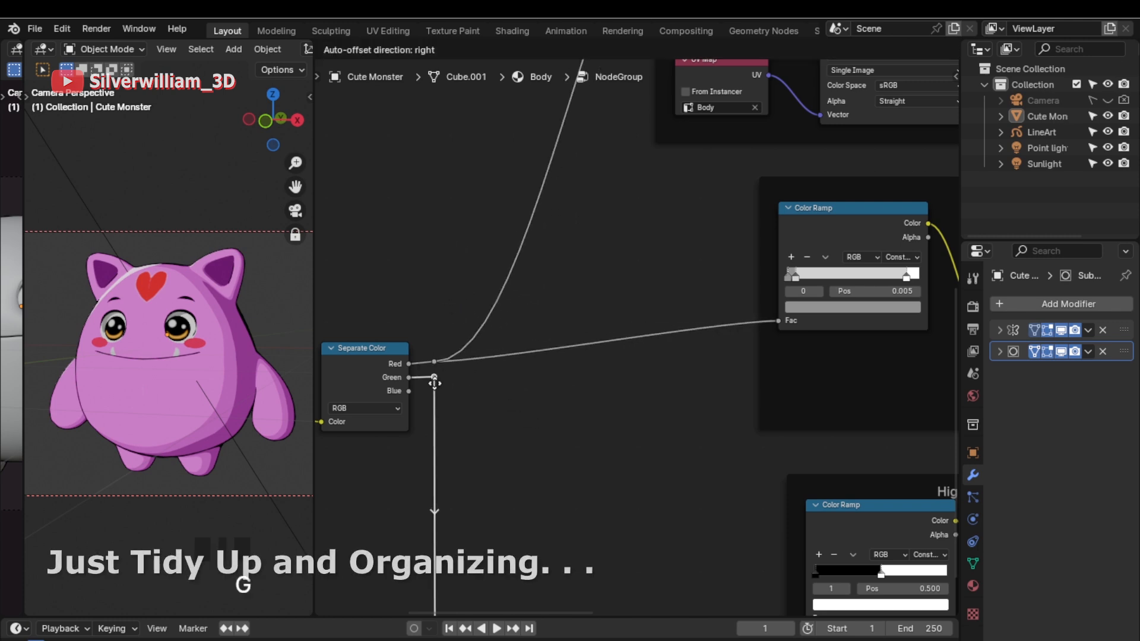
{"action": "left_click", "coordinate": [435, 383]}
{"action": "left_click", "coordinate": [434, 362]}
{"action": "key", "text": "g"}
{"action": "left_click", "coordinate": [435, 365]}
Step: Add a reroute point to the Red link leading to the Outline frame's Subtract node, squaring the link
{"action": "middle_click_drag", "start_coordinate": [553, 308], "coordinate": [548, 443], "text": "shift"}
{"action": "right_click_drag", "start_coordinate": [513, 351], "coordinate": [582, 408], "text": "shift"}
{"action": "middle_click_drag", "start_coordinate": [585, 399], "coordinate": [631, 555], "text": "shift"}
{"action": "key", "text": "g"}
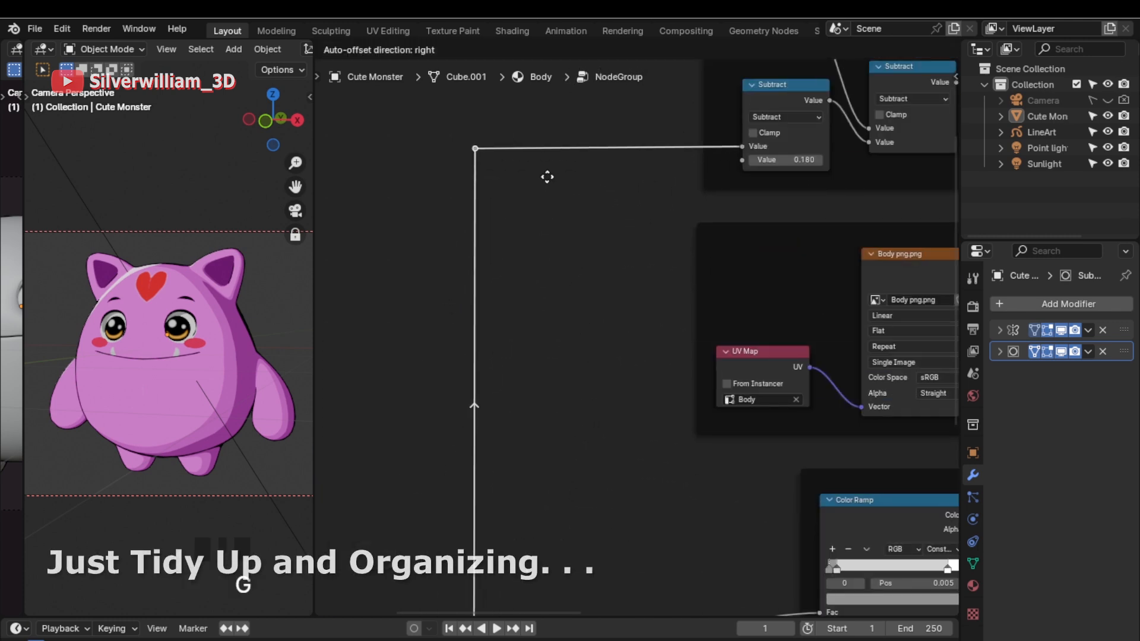
{"action": "left_click", "coordinate": [548, 177]}
Step: Reposition the BASE and Highlight frames so they stack neatly below the Image Texture frame
{"action": "scroll", "coordinate": [558, 237], "scroll_direction": "down", "scroll_amount": 4}
{"action": "middle_click_drag", "start_coordinate": [601, 355], "coordinate": [534, 140], "text": "shift"}
{"action": "left_click_drag", "start_coordinate": [596, 293], "coordinate": [864, 489]}
{"action": "key", "text": "g"}
{"action": "left_click", "coordinate": [794, 440]}
{"action": "left_click", "coordinate": [865, 317]}
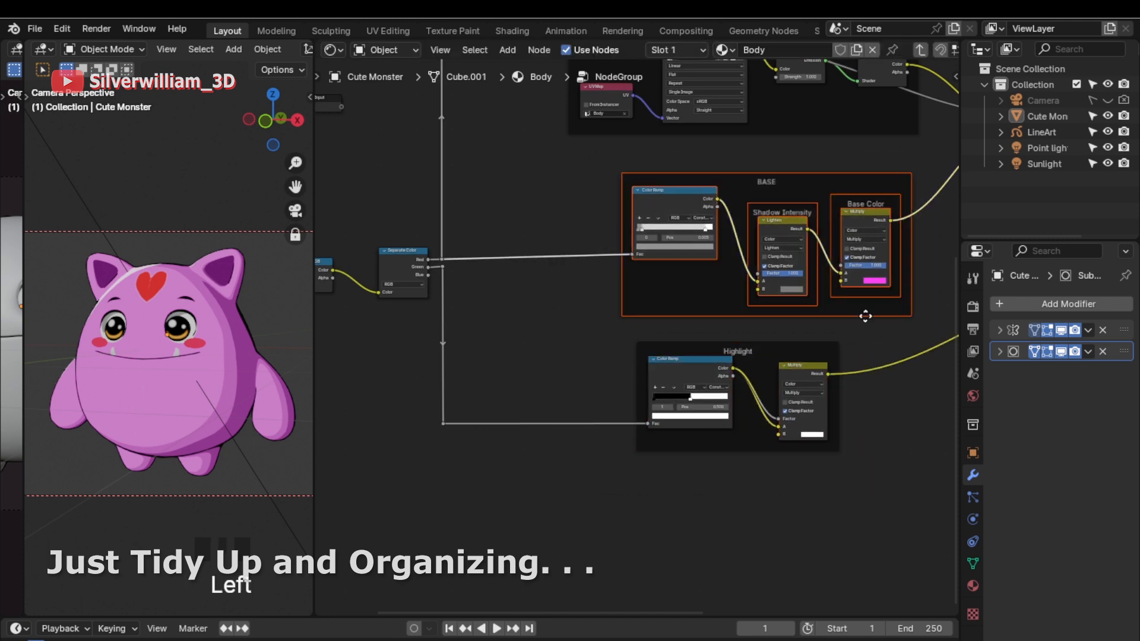
{"action": "key", "text": "g"}
{"action": "left_click", "coordinate": [812, 320]}
{"action": "left_click", "coordinate": [730, 350]}
{"action": "key", "text": "g"}
{"action": "left_click", "coordinate": [758, 493]}
{"action": "key", "text": "g"}
{"action": "left_click", "coordinate": [754, 489]}
Step: Place the Apply Outline frame beside Lightcolor and bring the Group Output in line with it
{"action": "middle_click_drag", "start_coordinate": [837, 316], "coordinate": [759, 508], "text": "shift"}
{"action": "middle_click_drag", "start_coordinate": [809, 468], "coordinate": [367, 458], "text": "shift"}
{"action": "left_click_drag", "start_coordinate": [805, 360], "coordinate": [931, 483]}
{"action": "key", "text": "g"}
{"action": "key", "text": "g"}
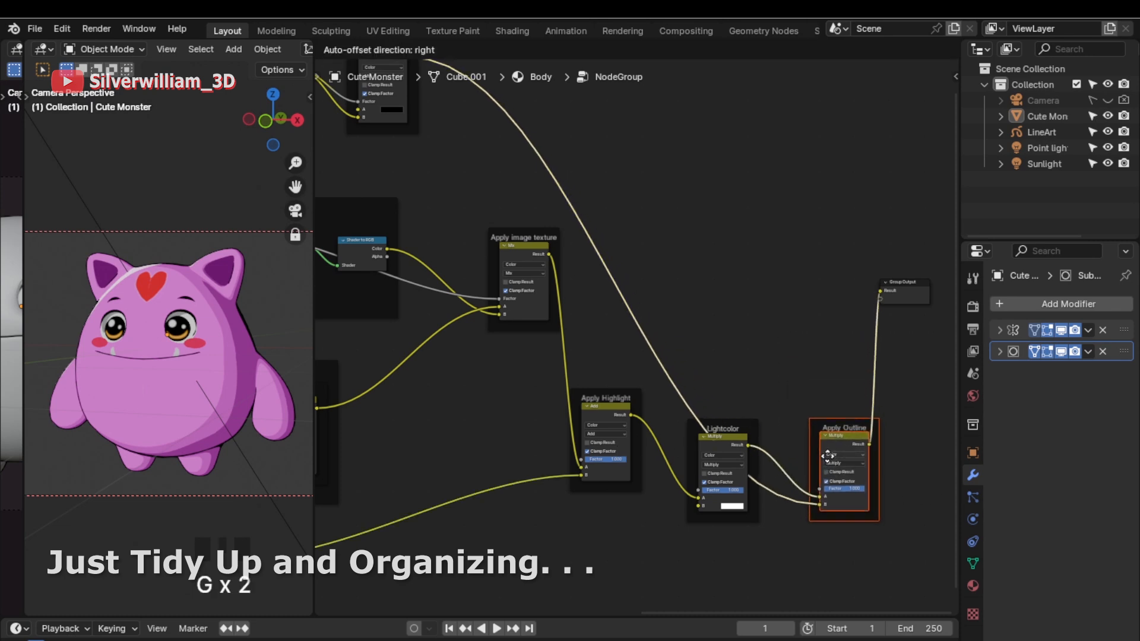
{"action": "left_click", "coordinate": [827, 456]}
{"action": "middle_click_drag", "start_coordinate": [825, 456], "coordinate": [630, 419]}
{"action": "key", "text": "g"}
{"action": "left_click", "coordinate": [741, 478]}
Step: Align the Apply Highlight and Apply image texture frames in one row with the Lightcolor frame
{"action": "middle_click_drag", "start_coordinate": [469, 469], "coordinate": [699, 457]}
{"action": "left_click_drag", "start_coordinate": [585, 326], "coordinate": [677, 361]}
{"action": "key", "text": "g"}
{"action": "left_click", "coordinate": [665, 387]}
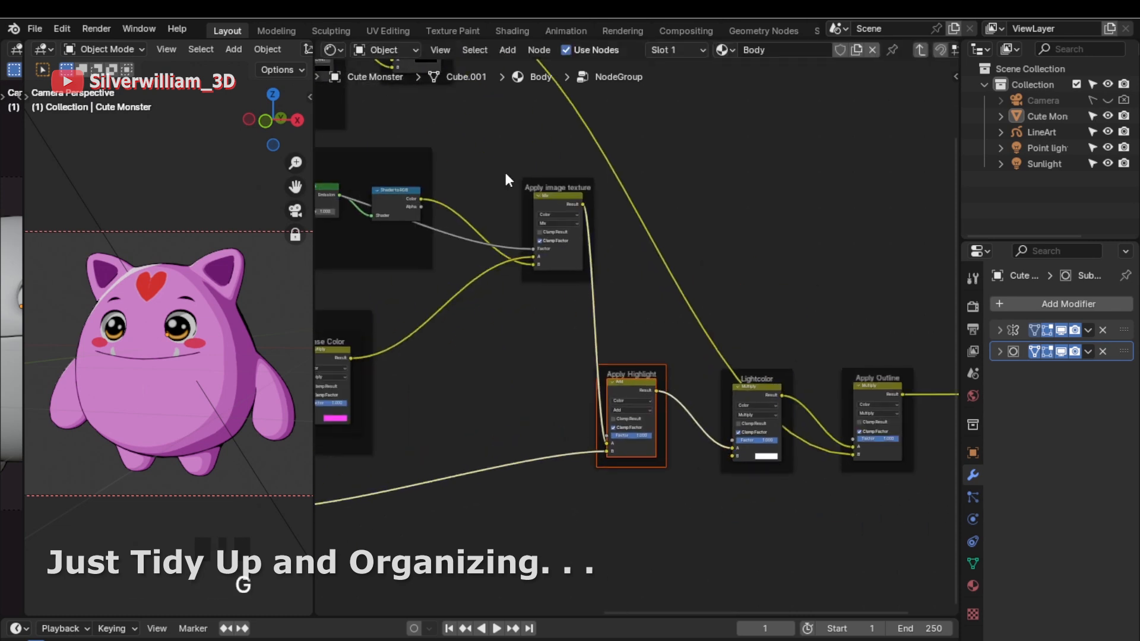
{"action": "left_click_drag", "start_coordinate": [506, 174], "coordinate": [604, 303]}
{"action": "key", "text": "g"}
{"action": "left_click", "coordinate": [549, 484]}
Step: Route the outline Color link to Apply Outline at right angles using reroute points
{"action": "middle_click_drag", "start_coordinate": [747, 402], "coordinate": [680, 426], "text": "shift"}
{"action": "right_click_drag", "start_coordinate": [738, 502], "coordinate": [736, 486], "text": "shift"}
{"action": "key", "text": "g"}
{"action": "left_click", "coordinate": [663, 336]}
{"action": "middle_click_drag", "start_coordinate": [680, 346], "coordinate": [641, 496], "text": "shift"}
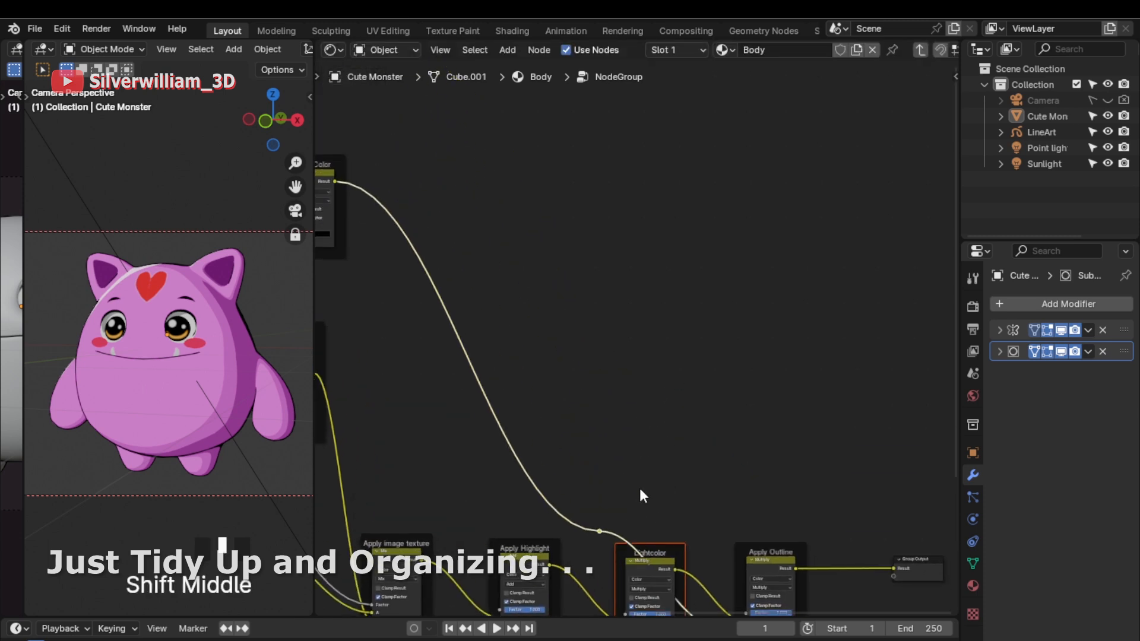
{"action": "left_click_drag", "start_coordinate": [626, 506], "coordinate": [593, 538]}
{"action": "key", "text": "g"}
{"action": "left_click", "coordinate": [713, 184]}
{"action": "middle_click_drag", "start_coordinate": [680, 415], "coordinate": [700, 310], "text": "shift"}
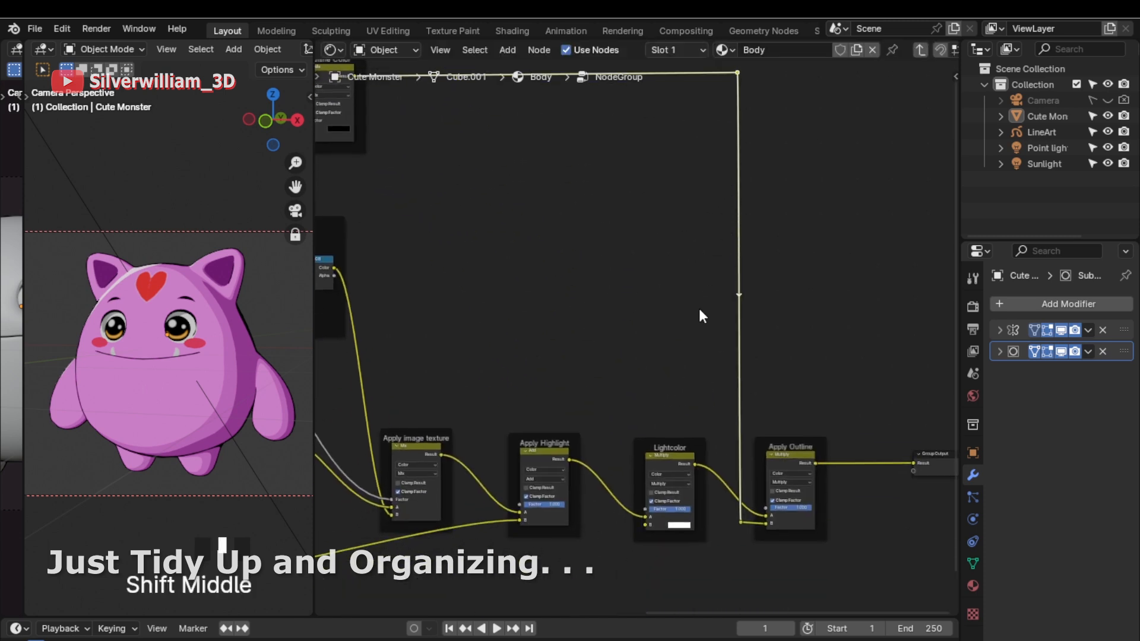
Step: Route the link from the Image Texture frame's Shader to RGB to Apply image texture at right angles with reroute points
{"action": "middle_click_drag", "start_coordinate": [485, 485], "coordinate": [781, 444], "text": "shift"}
{"action": "scroll", "coordinate": [677, 378], "scroll_direction": "up", "scroll_amount": 2}
{"action": "mouse_move", "coordinate": [676, 344]}
{"action": "right_mouse_down", "text": "shift"}
{"action": "mouse_move", "coordinate": [651, 381]}
{"action": "mouse_move", "coordinate": [657, 357]}
{"action": "right_mouse_up", "text": "shift"}
{"action": "key", "text": "g"}
{"action": "left_click", "coordinate": [657, 538]}
{"action": "key", "text": "g"}
{"action": "left_click", "coordinate": [659, 182]}
Step: Add reroute points to the image texture's Alpha link so it runs squarely into the Apply image texture Factor
{"action": "right_click_drag", "start_coordinate": [620, 439], "coordinate": [633, 452], "text": "shift"}
{"action": "left_click", "coordinate": [629, 450]}
{"action": "right_click_drag", "start_coordinate": [508, 285], "coordinate": [532, 294], "text": "shift"}
{"action": "key", "text": "g"}
{"action": "left_click", "coordinate": [634, 295]}
{"action": "right_click_drag", "start_coordinate": [593, 269], "coordinate": [596, 279], "text": "shift"}
{"action": "key", "text": "ctrl+z"}
{"action": "left_click_drag", "start_coordinate": [596, 279], "coordinate": [439, 290]}
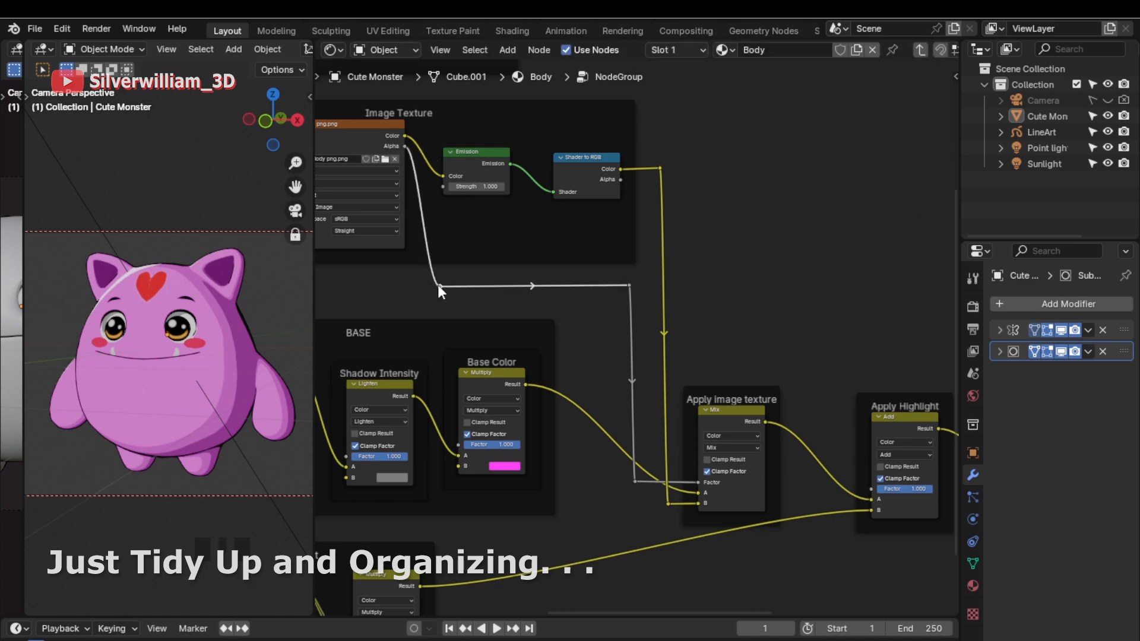
{"action": "key", "text": "g"}
Step: Square off the link from Base Color to Apply image texture with two reroute points
{"action": "right_click_drag", "start_coordinate": [595, 392], "coordinate": [574, 479], "text": "shift"}
{"action": "left_click", "coordinate": [590, 519]}
{"action": "left_click_drag", "start_coordinate": [574, 480], "coordinate": [601, 432]}
{"action": "key", "text": "g"}
{"action": "left_click", "coordinate": [600, 387]}
Step: Add reroute points to the link from the Highlight frame to Apply Highlight's B input and square it off
{"action": "middle_click_drag", "start_coordinate": [653, 503], "coordinate": [593, 385], "text": "shift"}
{"action": "right_click_drag", "start_coordinate": [555, 413], "coordinate": [585, 466], "text": "shift"}
{"action": "key", "text": "g"}
{"action": "left_click", "coordinate": [771, 475]}
{"action": "key", "text": "g"}
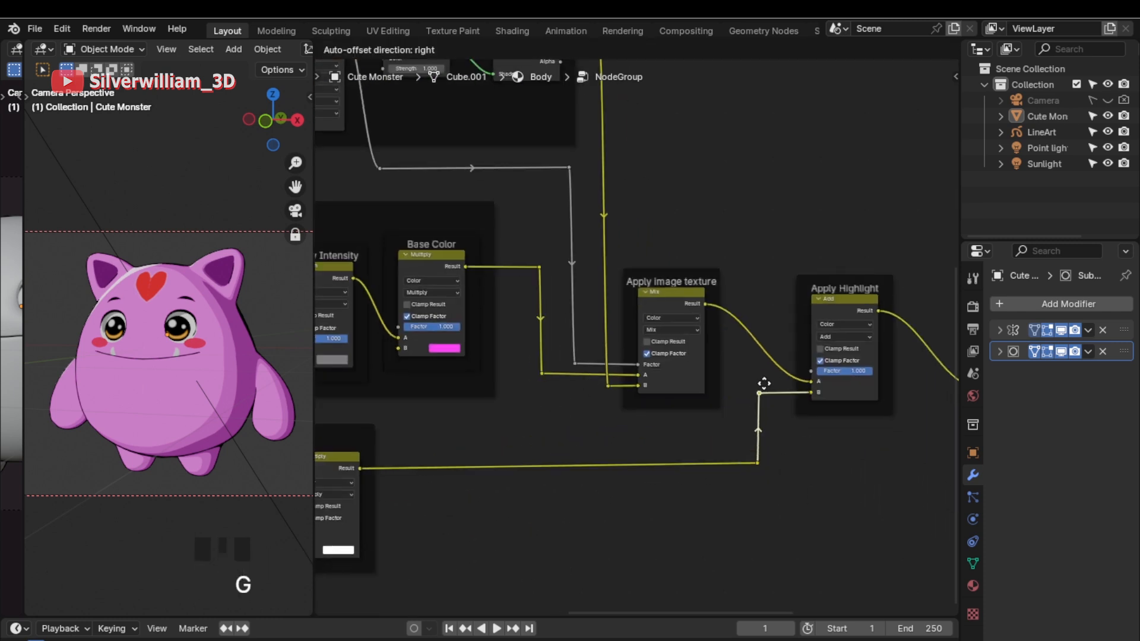
{"action": "left_click", "coordinate": [760, 383]}
Step: Move the Group Input near the BASE frame and connect it to the B inputs of Base Color and Shadow Intensity
{"action": "middle_click_drag", "start_coordinate": [781, 439], "coordinate": [897, 409], "text": "ctrl"}
{"action": "middle_click_drag", "start_coordinate": [600, 428], "coordinate": [508, 288], "text": "ctrl"}
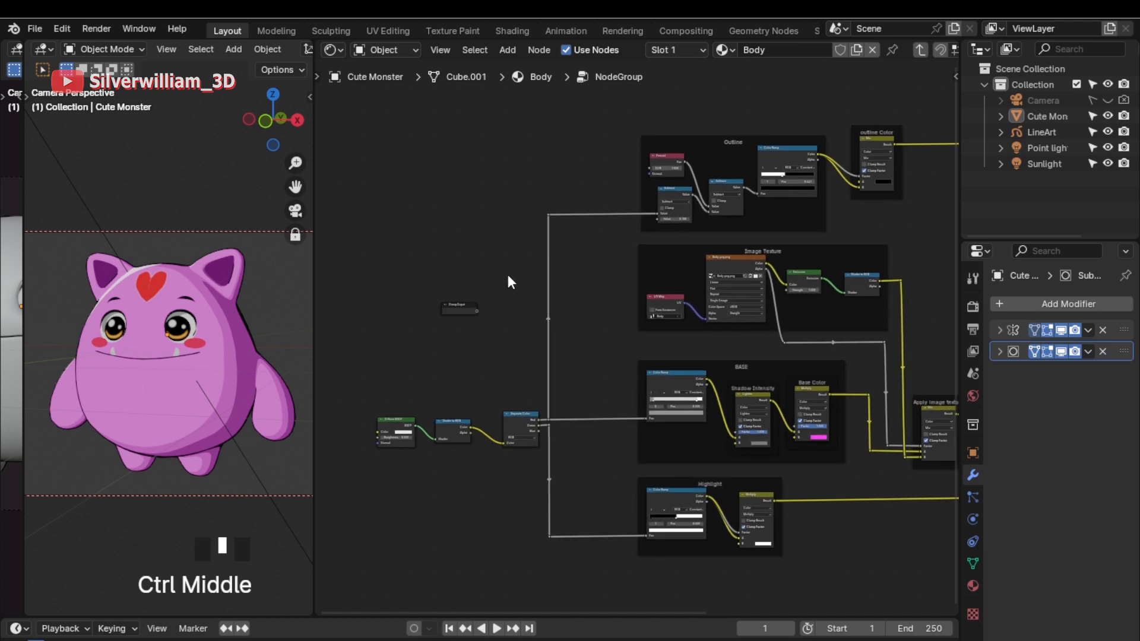
{"action": "key", "text": "g"}
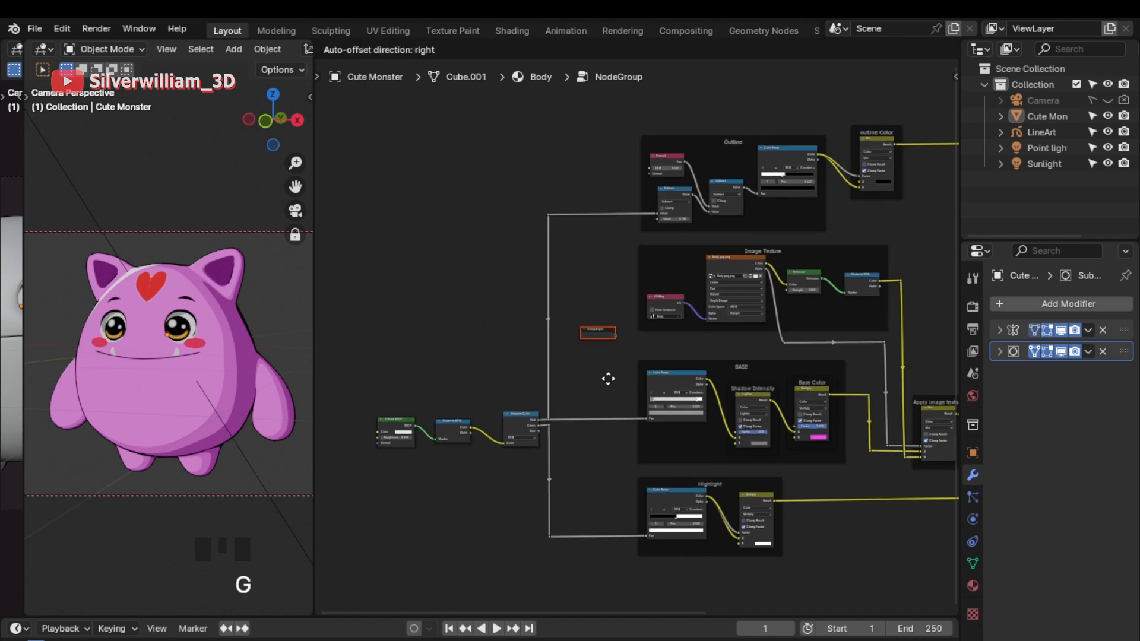
{"action": "left_click", "coordinate": [608, 379]}
{"action": "middle_click_drag", "start_coordinate": [643, 356], "coordinate": [569, 361], "text": "shift"}
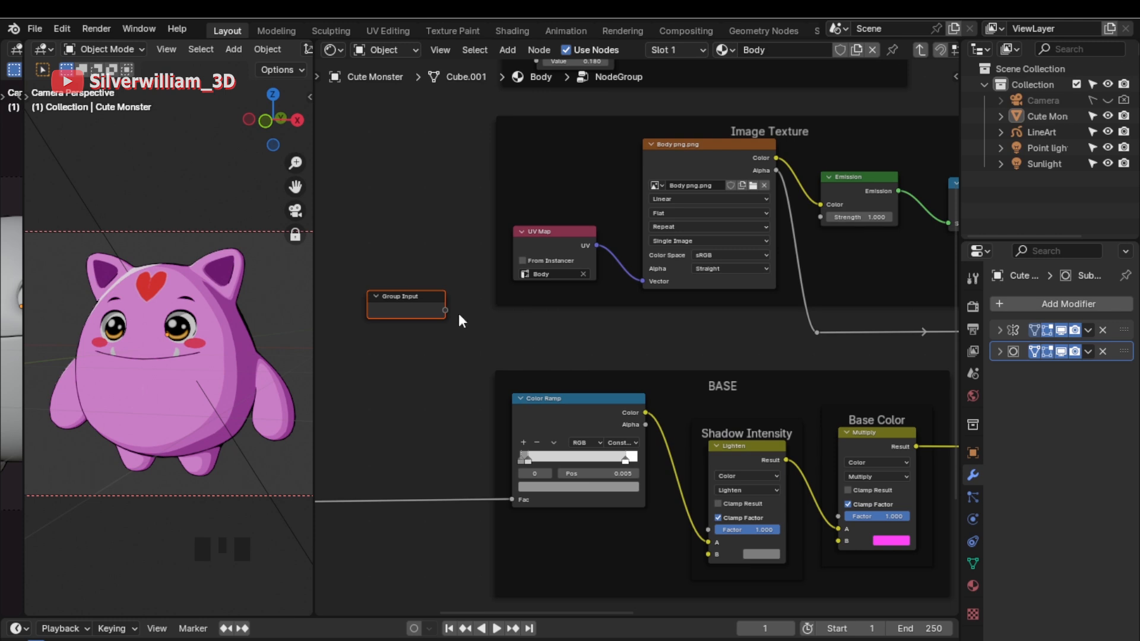
{"action": "left_click_drag", "start_coordinate": [445, 310], "coordinate": [837, 540]}
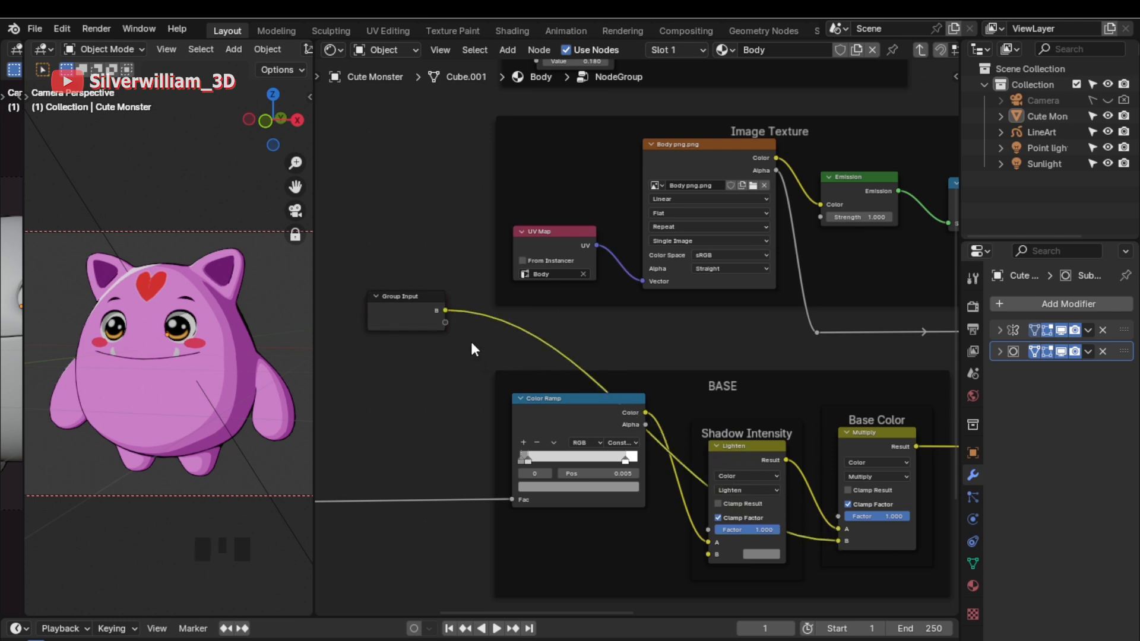
{"action": "left_click_drag", "start_coordinate": [445, 322], "coordinate": [708, 554]}
{"action": "left_click_drag", "start_coordinate": [448, 324], "coordinate": [446, 323]}
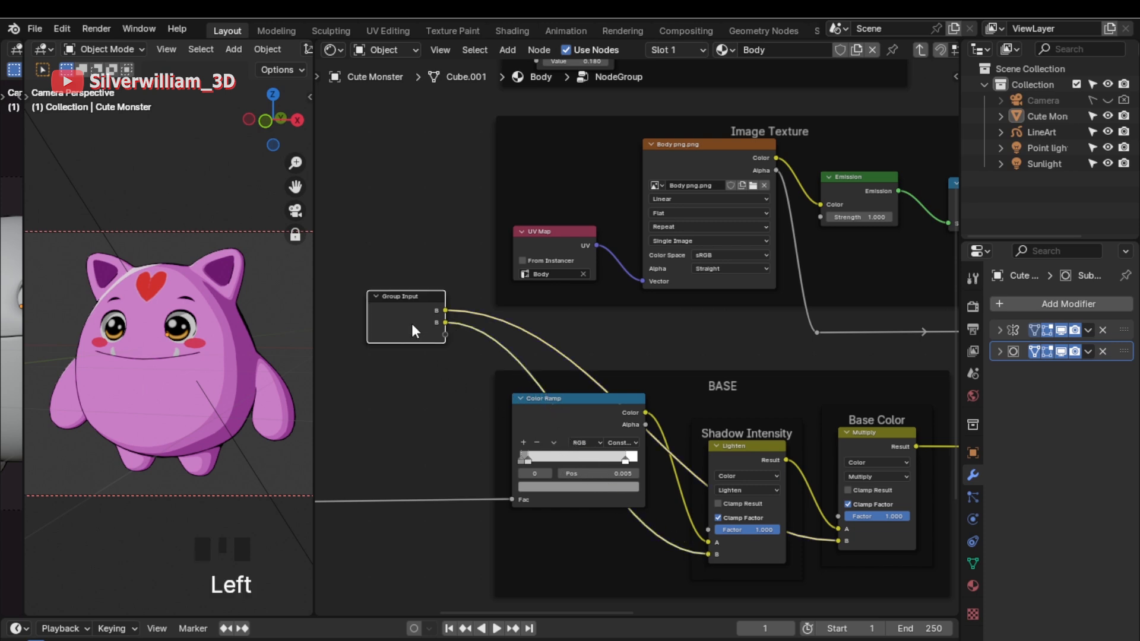
Step: Rename the node group's two B inputs to Base Color and Shadow Intensity
{"action": "key", "text": "n"}
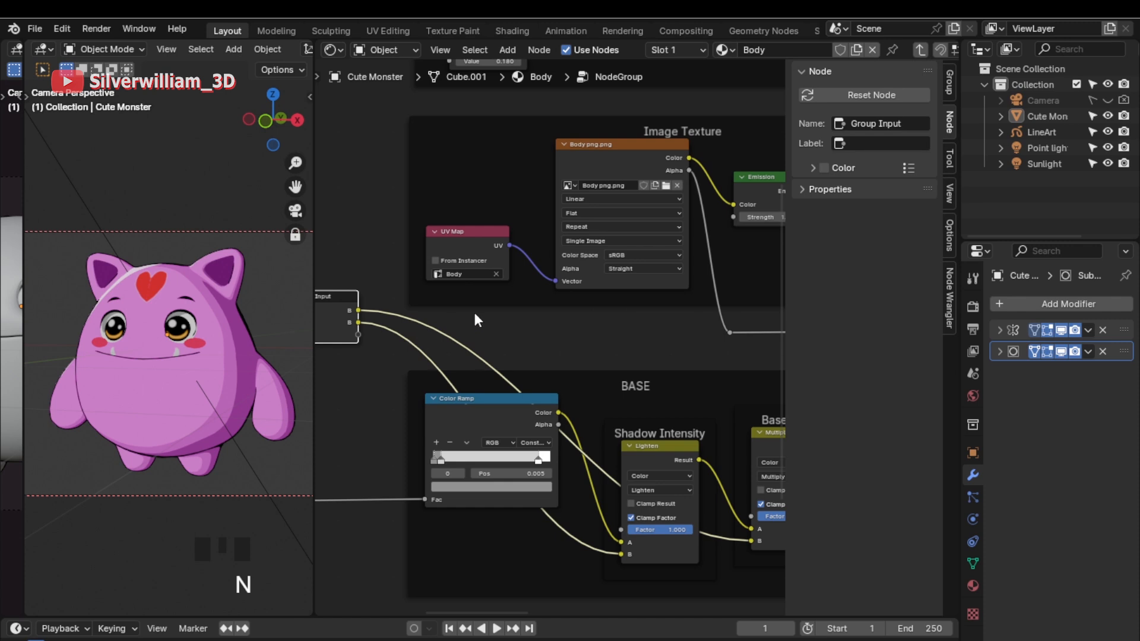
{"action": "left_click", "coordinate": [950, 79]}
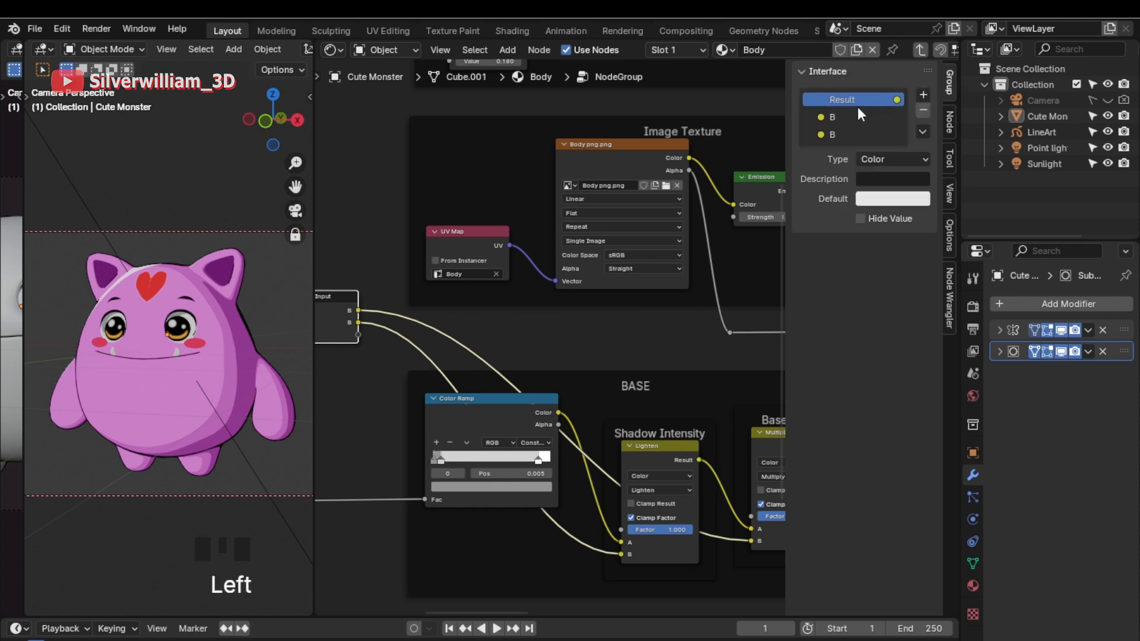
{"action": "left_click", "coordinate": [836, 117]}
{"action": "left_click", "coordinate": [838, 116]}
{"action": "double_click", "coordinate": [839, 117]}
{"action": "type", "text": "Base Color"}
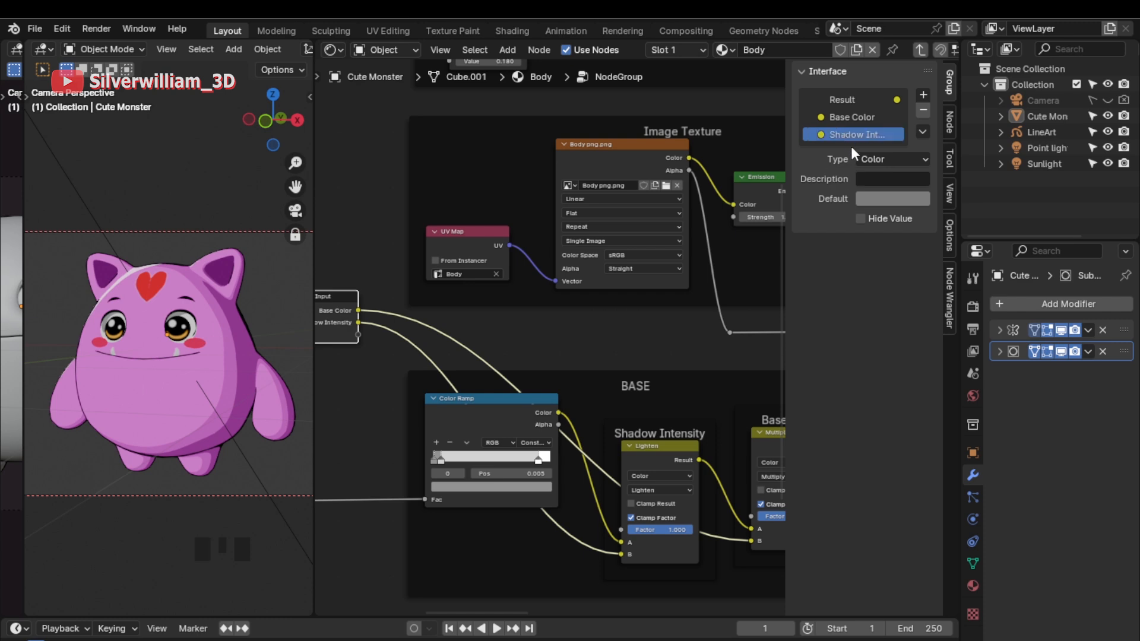
Step: Open the Body material's properties and examine the exposed Shadow Intensity and Base Color inputs
{"action": "left_click", "coordinate": [973, 587]}
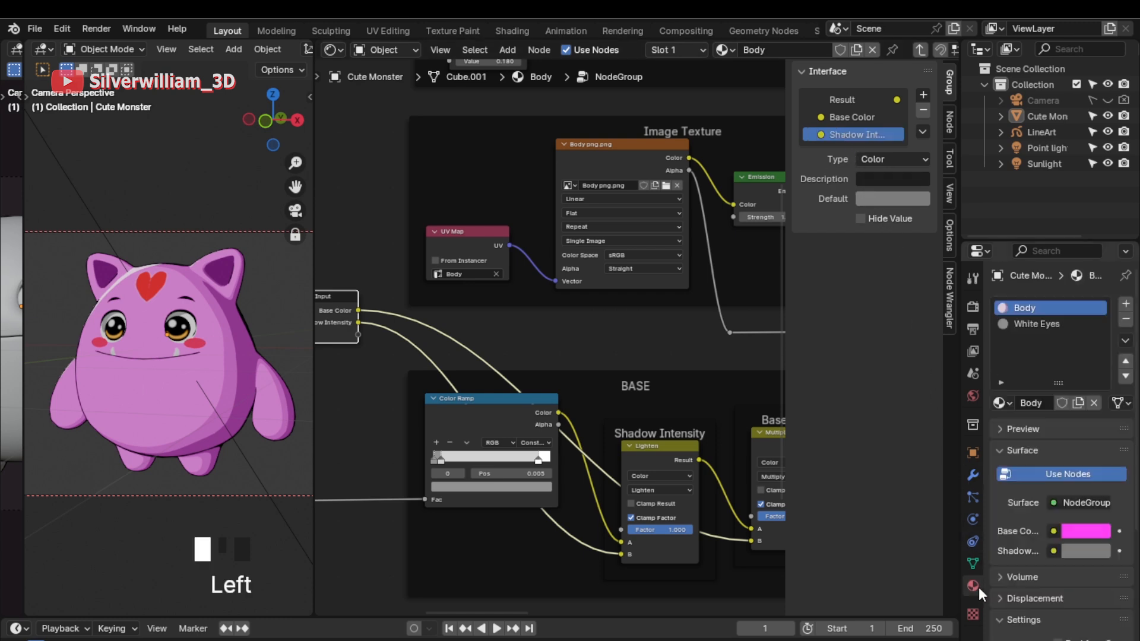
{"action": "left_click", "coordinate": [1071, 551]}
{"action": "left_click_drag", "start_coordinate": [1100, 378], "coordinate": [1059, 380]}
{"action": "left_click", "coordinate": [1083, 531]}
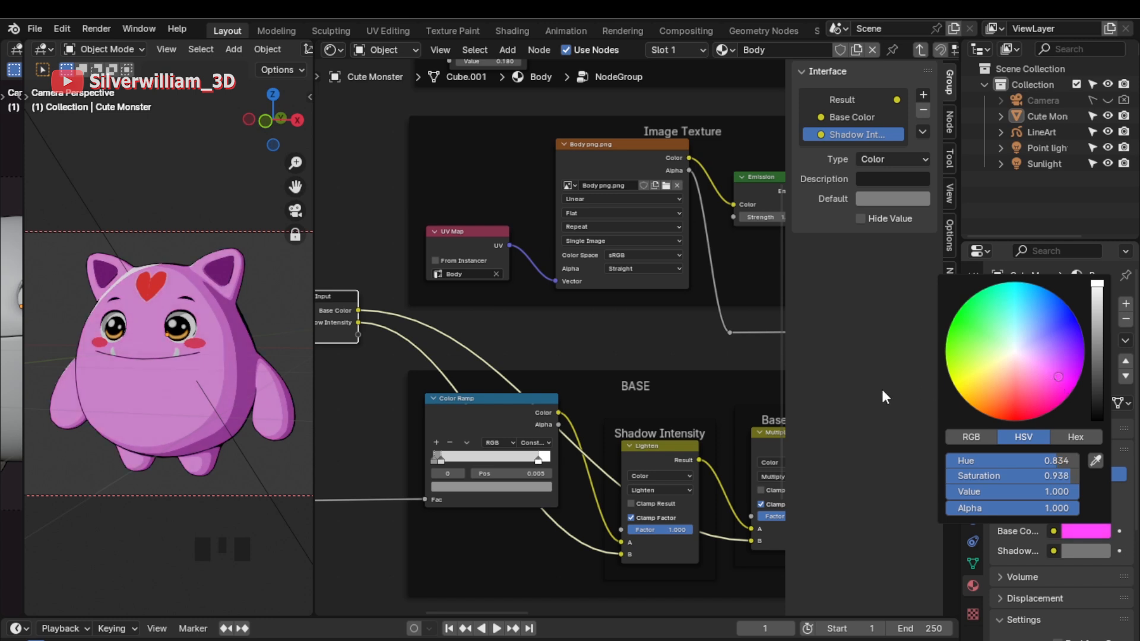
Step: Move the Group Input beside the Highlight frame and connect it to the B input of its Multiply node
{"action": "key", "text": "n"}
{"action": "left_click", "coordinate": [405, 331]}
{"action": "key", "text": "g"}
{"action": "middle_click_drag", "start_coordinate": [445, 469], "coordinate": [382, 275], "text": "shift"}
{"action": "key", "text": "g"}
{"action": "left_click", "coordinate": [795, 380]}
{"action": "scroll", "coordinate": [796, 408], "scroll_direction": "up", "scroll_amount": 1}
{"action": "middle_click_drag", "start_coordinate": [796, 409], "coordinate": [681, 355], "text": "shift"}
{"action": "mouse_move", "coordinate": [732, 326]}
{"action": "left_mouse_down"}
{"action": "mouse_move", "coordinate": [662, 342]}
{"action": "mouse_move", "coordinate": [469, 496]}
{"action": "mouse_move", "coordinate": [732, 326]}
{"action": "left_mouse_up"}
{"action": "left_click", "coordinate": [721, 327]}
Step: Rename the new group input feeding the Highlight Multiply node to Highlight Color
{"action": "key", "text": "n"}
{"action": "double_click", "coordinate": [837, 152]}
{"action": "type", "text": "Highlight C..."}
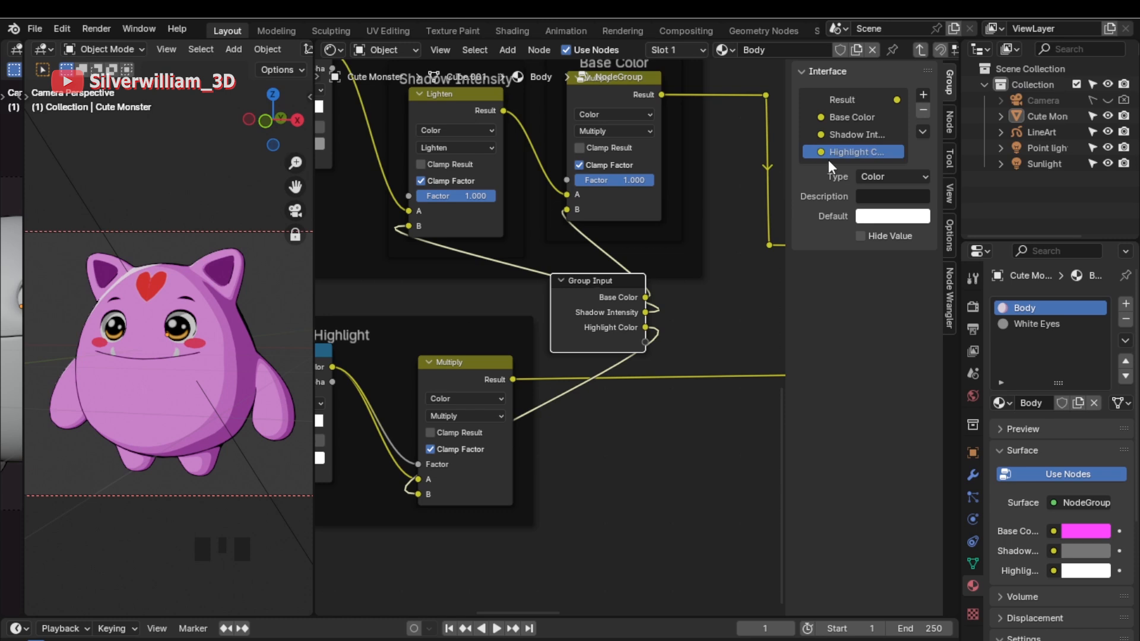
{"action": "type", "text": "n"}
Step: Connect the Group Input to Apply Highlight's Factor and rename that input Highlight Intensity
{"action": "middle_click_drag", "start_coordinate": [852, 348], "coordinate": [387, 383], "text": "shift"}
{"action": "left_click_drag", "start_coordinate": [389, 384], "coordinate": [842, 294]}
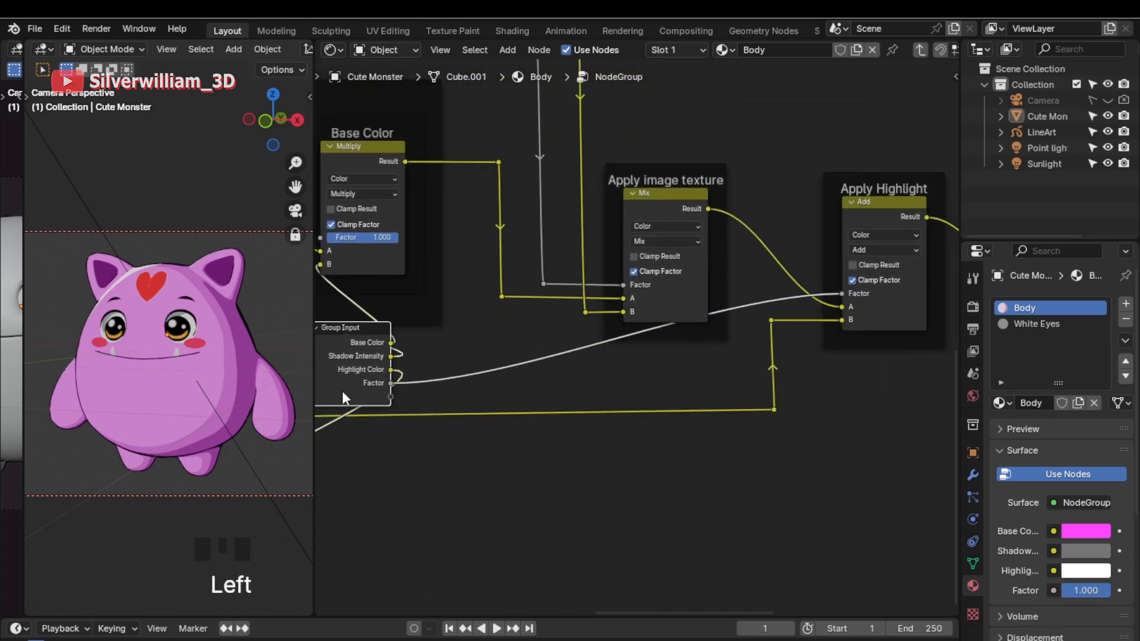
{"action": "key", "text": "n"}
{"action": "double_click", "coordinate": [843, 170]}
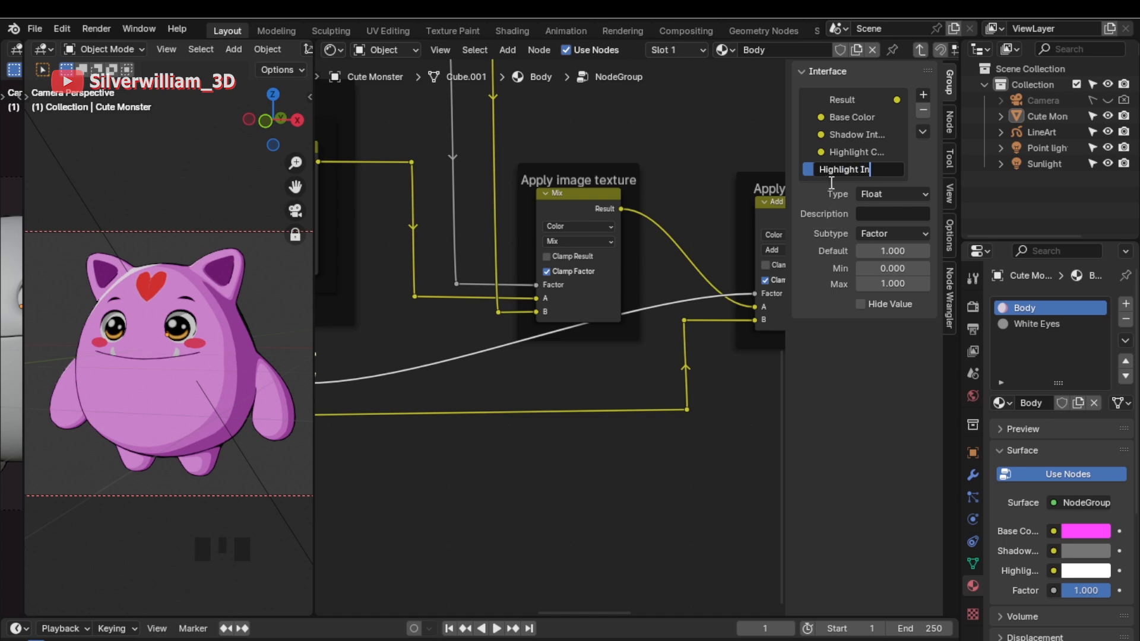
{"action": "key", "text": "n"}
Step: Move the Group Input near Lightcolor, connect it to Lightcolor's B input and rename that input Light Color
{"action": "middle_click_drag", "start_coordinate": [707, 416], "coordinate": [426, 425], "text": "ctrl"}
{"action": "key", "text": "g"}
{"action": "left_click", "coordinate": [838, 462]}
{"action": "middle_click_drag", "start_coordinate": [879, 407], "coordinate": [575, 507], "text": "shift"}
{"action": "left_click_drag", "start_coordinate": [575, 507], "coordinate": [759, 325]}
{"action": "left_click", "coordinate": [524, 522]}
{"action": "key", "text": "n"}
{"action": "triple_click", "coordinate": [831, 187]}
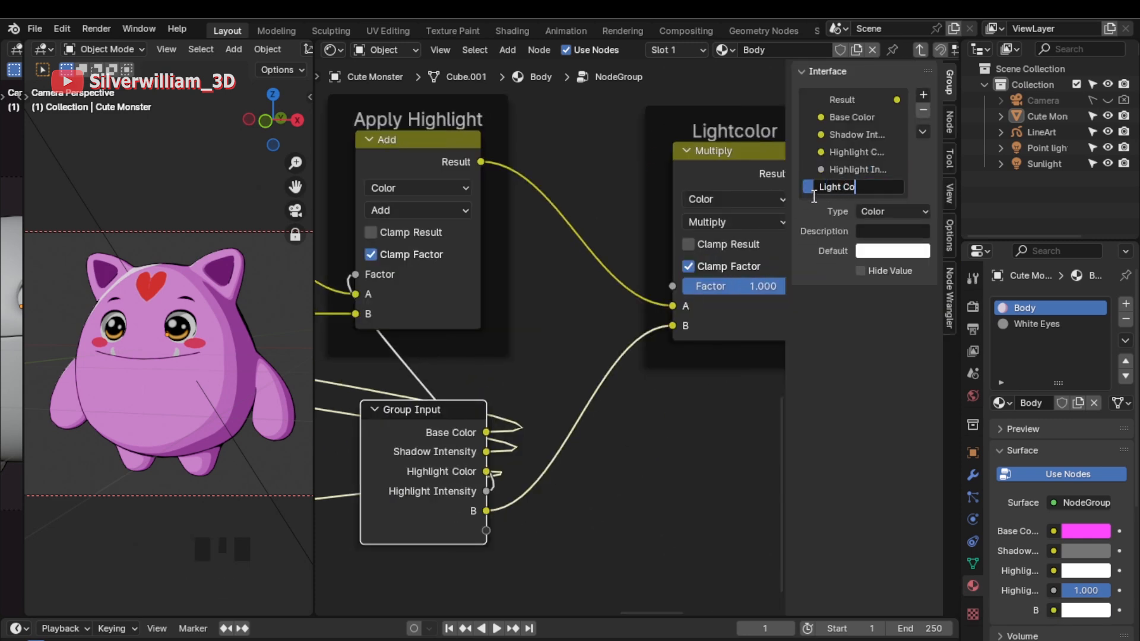
{"action": "key", "text": "n"}
Step: Move the Group Input below the Outline frame, connect it to the first Subtract's second Value and rename the input outline Thickness
{"action": "middle_click_drag", "start_coordinate": [641, 517], "coordinate": [850, 469], "text": "ctrl"}
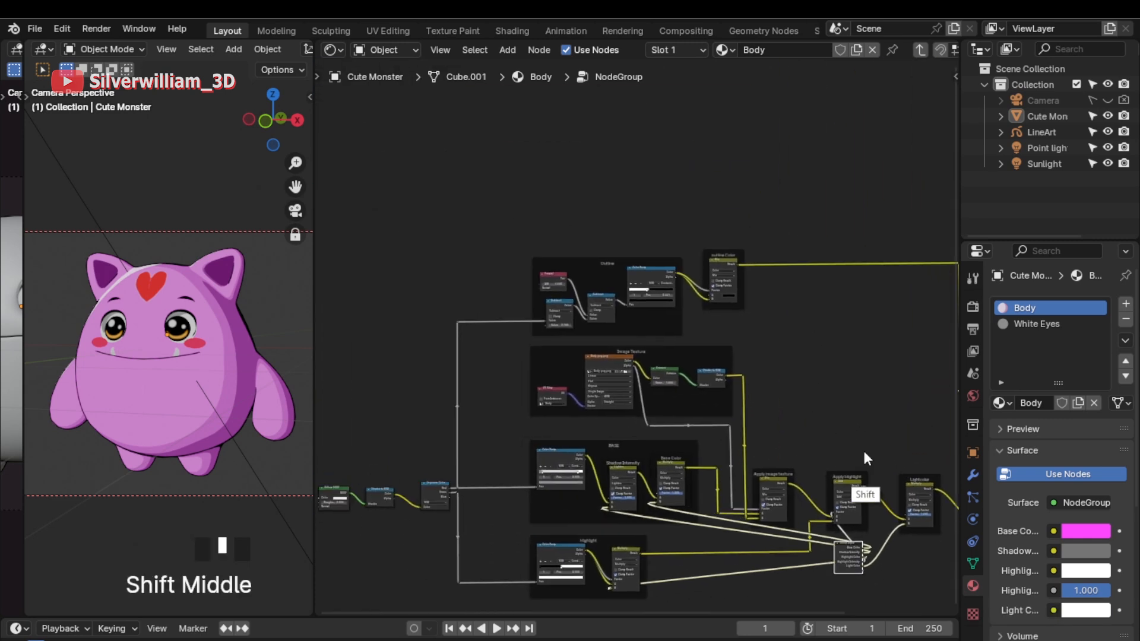
{"action": "key", "text": "g"}
{"action": "left_click", "coordinate": [530, 358]}
{"action": "middle_click_drag", "start_coordinate": [534, 363], "coordinate": [601, 549], "text": "ctrl"}
{"action": "middle_click_drag", "start_coordinate": [601, 549], "coordinate": [589, 516], "text": "shift"}
{"action": "left_click_drag", "start_coordinate": [483, 501], "coordinate": [547, 357]}
{"action": "key", "text": "n"}
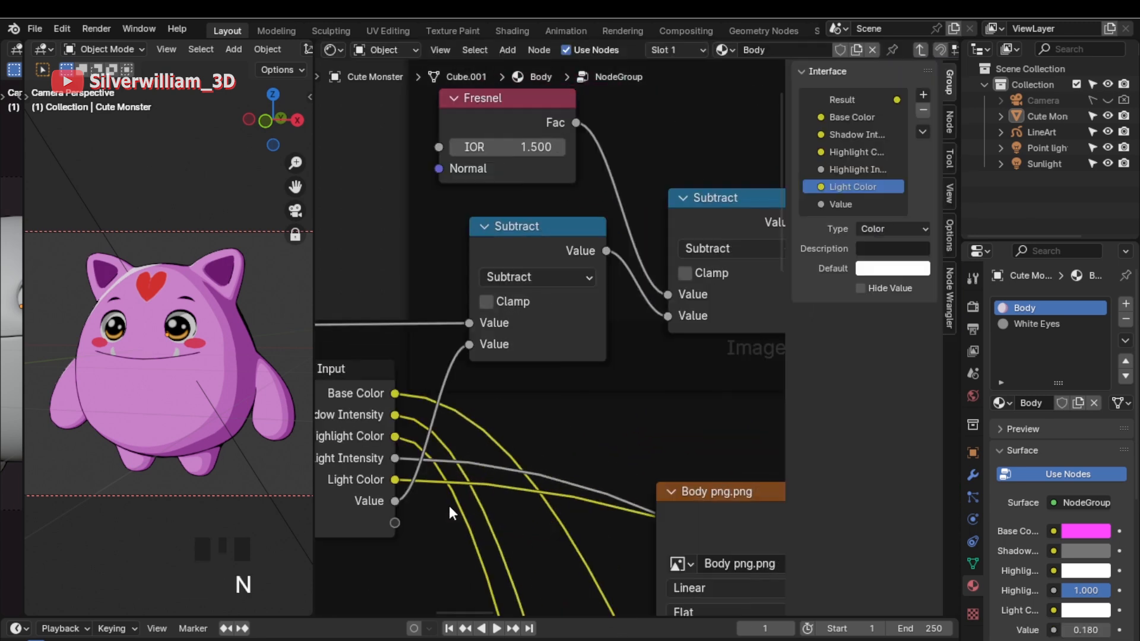
{"action": "double_click", "coordinate": [830, 204]}
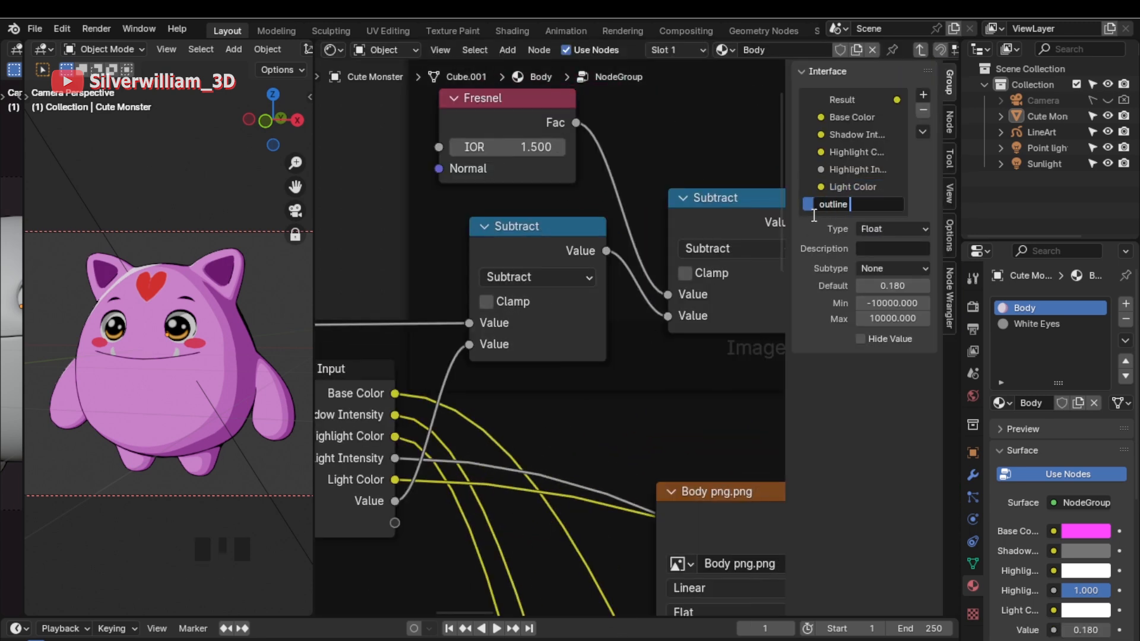
{"action": "key", "text": "n"}
Step: Connect the Group Input to the outline Color node's A input and rename the new input Outline Color
{"action": "middle_click_drag", "start_coordinate": [815, 213], "coordinate": [606, 356], "text": "ctrl"}
{"action": "left_click", "coordinate": [397, 454]}
{"action": "left_click_drag", "start_coordinate": [396, 454], "coordinate": [757, 257]}
{"action": "middle_click_drag", "start_coordinate": [440, 446], "coordinate": [769, 360], "text": "shift"}
{"action": "left_click", "coordinate": [529, 380]}
{"action": "key", "text": "n"}
{"action": "double_click", "coordinate": [831, 221]}
{"action": "type", "text": "Out"}
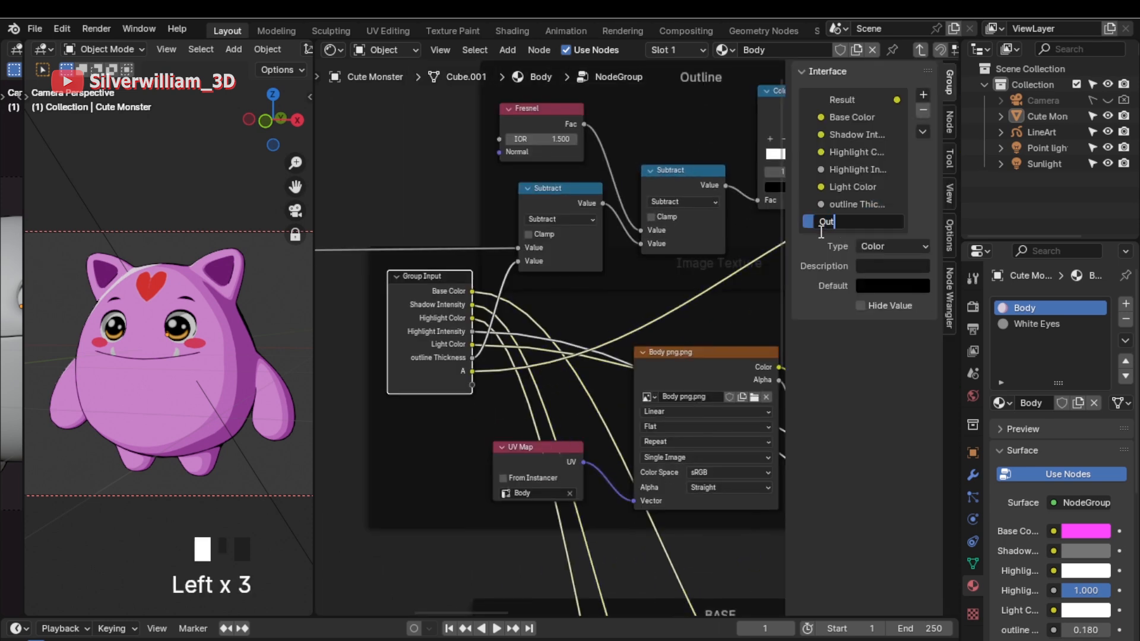
{"action": "type", "text": "ng"}
Step: Detach the Group Input from the Image Texture frame and move it above the Apply Highlight and Lightcolor nodes
{"action": "left_click", "coordinate": [496, 401]}
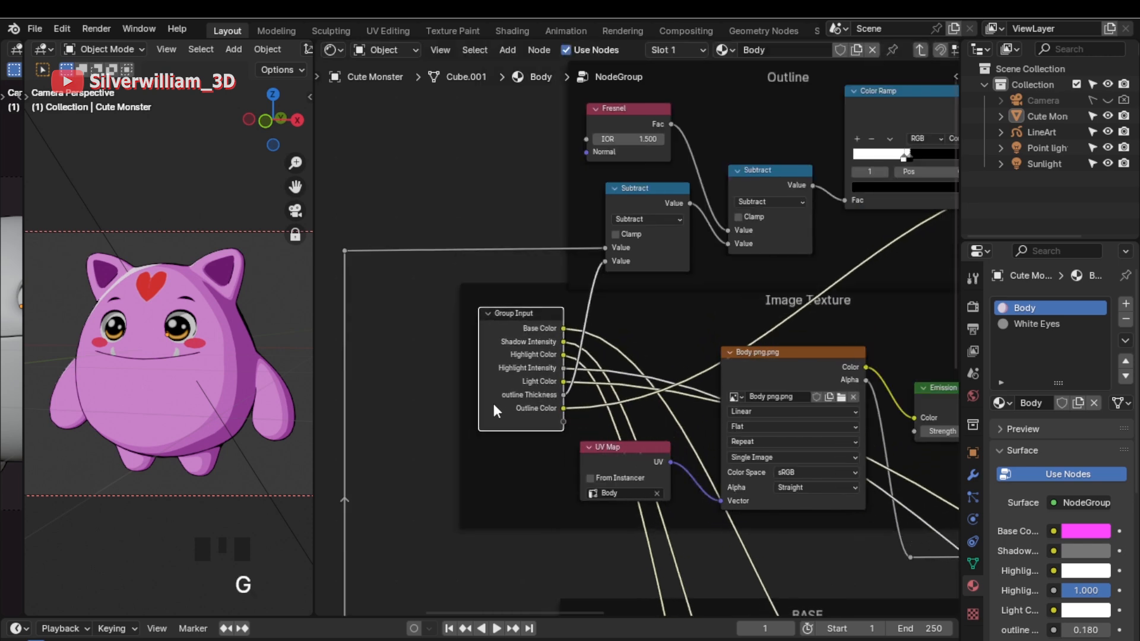
{"action": "key", "text": "alt+p"}
{"action": "middle_click_drag", "start_coordinate": [716, 497], "coordinate": [736, 552], "text": "ctrl"}
{"action": "middle_click_drag", "start_coordinate": [814, 440], "coordinate": [496, 306], "text": "shift"}
{"action": "key", "text": "g"}
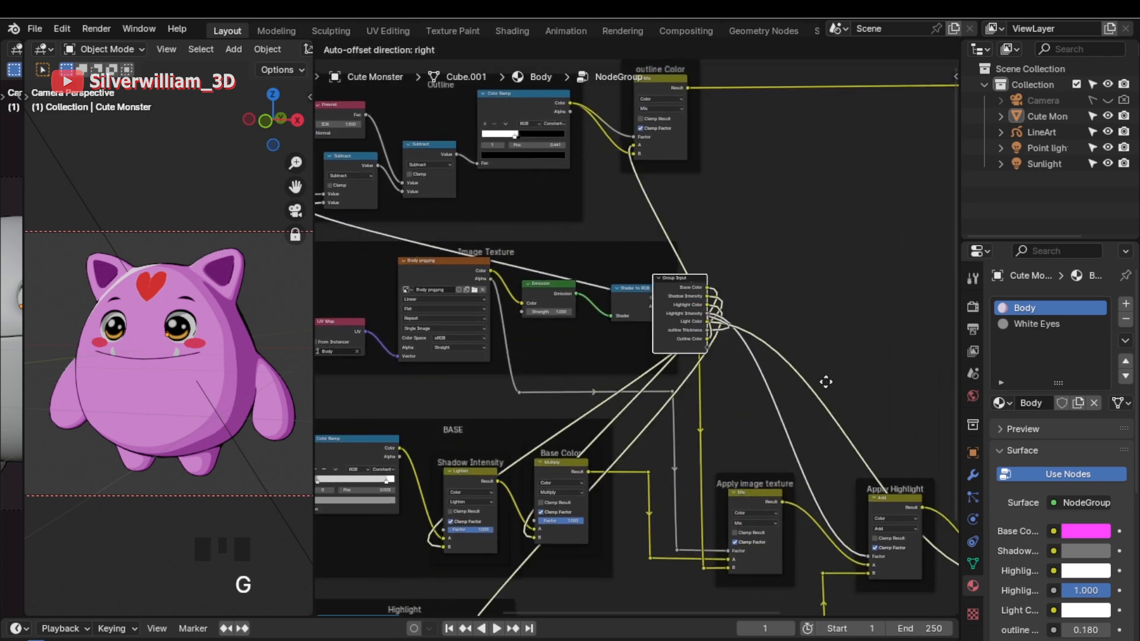
{"action": "left_click", "coordinate": [873, 371]}
{"action": "middle_click_drag", "start_coordinate": [862, 364], "coordinate": [453, 254], "text": "shift"}
{"action": "key", "text": "g"}
{"action": "left_click", "coordinate": [670, 320]}
Step: Connect the Group Input to Apply Outline's Factor and rename the new input Outline Opacity
{"action": "middle_click_drag", "start_coordinate": [670, 320], "coordinate": [522, 255], "text": "ctrl"}
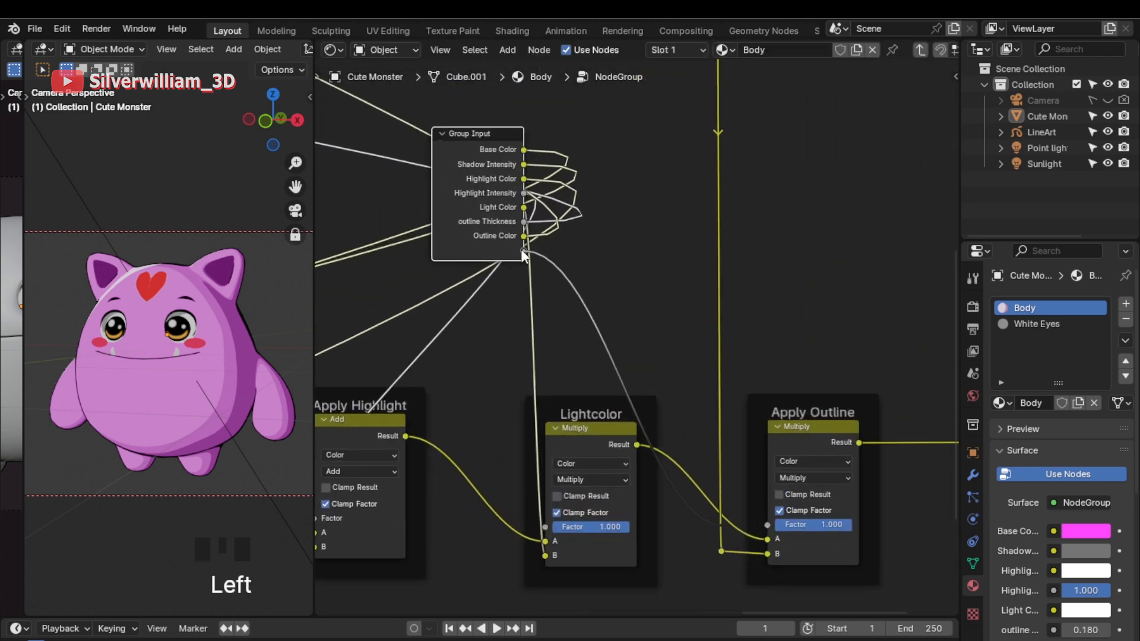
{"action": "left_click_drag", "start_coordinate": [524, 254], "coordinate": [524, 255]}
{"action": "key", "text": "n"}
{"action": "double_click", "coordinate": [840, 239]}
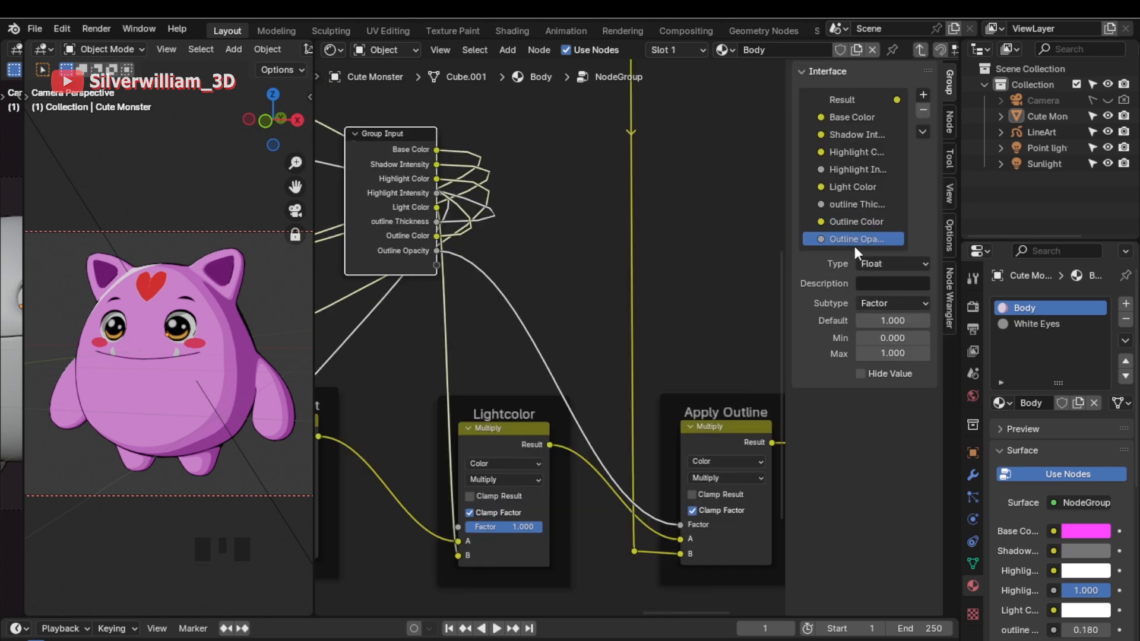
{"action": "middle_click_drag", "start_coordinate": [705, 334], "coordinate": [669, 364], "text": "ctrl"}
{"action": "key", "text": "n"}
Step: Move the Group Input back before all the frames, placing it above the Shader to RGB and Separate Color nodes
{"action": "key", "text": "g"}
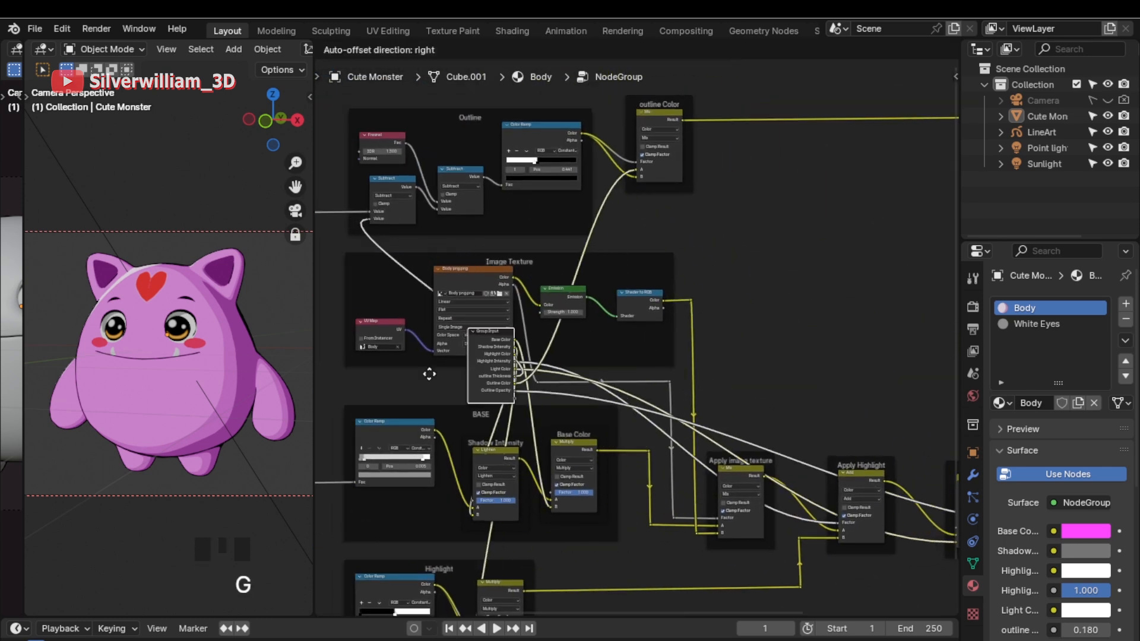
{"action": "left_click", "coordinate": [458, 366]}
{"action": "middle_click_drag", "start_coordinate": [458, 366], "coordinate": [826, 341], "text": "shift"}
{"action": "key", "text": "g"}
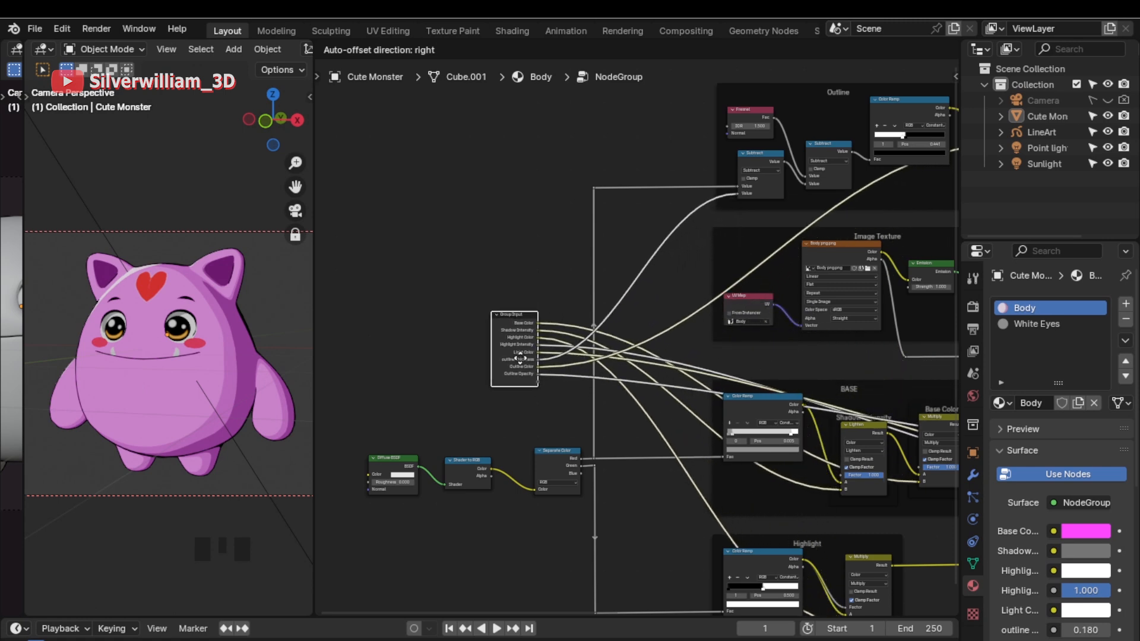
{"action": "left_click", "coordinate": [520, 359]}
Step: Add reroute points to all eight Group Input links and stagger those of Base Color, Shadow Intensity and Highlight Color
{"action": "middle_click_drag", "start_coordinate": [606, 354], "coordinate": [532, 447], "text": "ctrl"}
{"action": "right_click_drag", "start_coordinate": [528, 454], "coordinate": [509, 232], "text": "shift"}
{"action": "left_click", "coordinate": [504, 287]}
{"action": "key", "text": "g"}
{"action": "left_click", "coordinate": [740, 283]}
{"action": "left_click", "coordinate": [513, 308]}
{"action": "key", "text": "g"}
{"action": "left_click", "coordinate": [718, 299]}
{"action": "left_click", "coordinate": [512, 333]}
{"action": "key", "text": "g"}
{"action": "left_click", "coordinate": [686, 315]}
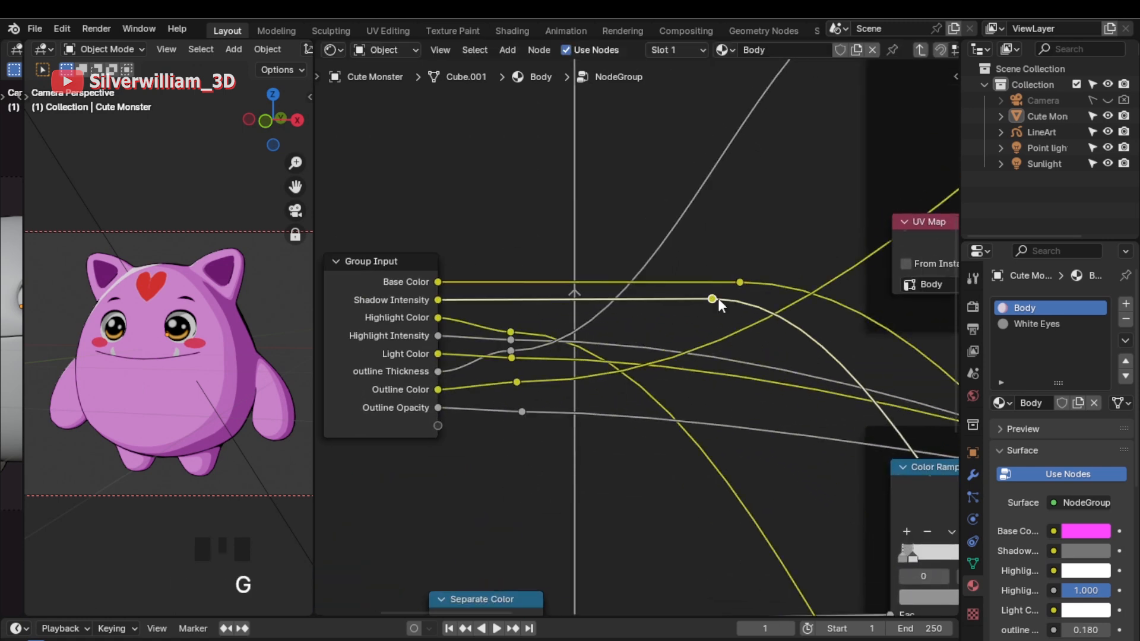
Step: Stagger the reroute points of the Highlight Intensity, Light Color, outline Thickness, Outline Color and Outline Opacity links level with their sockets
{"action": "left_click", "coordinate": [512, 341]}
{"action": "key", "text": "g"}
{"action": "left_click", "coordinate": [653, 332]}
{"action": "left_click", "coordinate": [513, 359]}
{"action": "left_click", "coordinate": [518, 383]}
{"action": "key", "text": "g"}
{"action": "left_click", "coordinate": [558, 383]}
{"action": "left_click", "coordinate": [523, 412]}
{"action": "key", "text": "g"}
{"action": "left_click", "coordinate": [531, 405]}
{"action": "left_click", "coordinate": [557, 384]}
{"action": "key", "text": "g"}
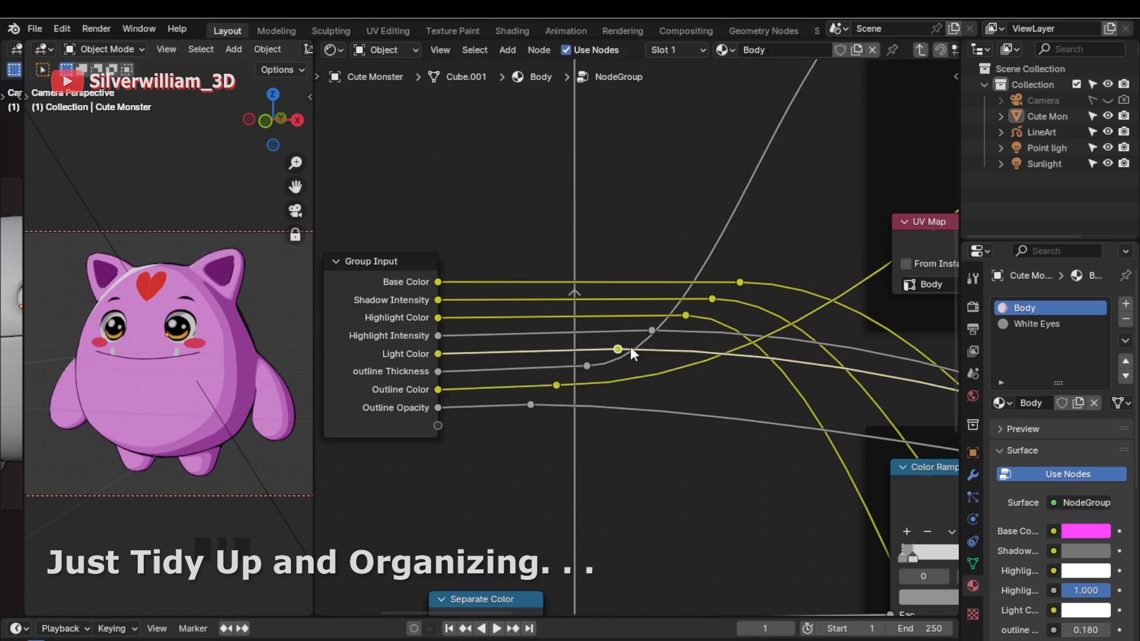
Step: Add second reroute points to the Base Color and Shadow Intensity links and drop them straight below the first ones
{"action": "middle_click_drag", "start_coordinate": [802, 272], "coordinate": [614, 277], "text": "shift"}
{"action": "right_click_drag", "start_coordinate": [593, 273], "coordinate": [568, 322], "text": "shift"}
{"action": "left_click", "coordinate": [584, 291]}
{"action": "key", "text": "g"}
{"action": "left_click", "coordinate": [553, 405]}
{"action": "left_click", "coordinate": [572, 315]}
{"action": "key", "text": "g"}
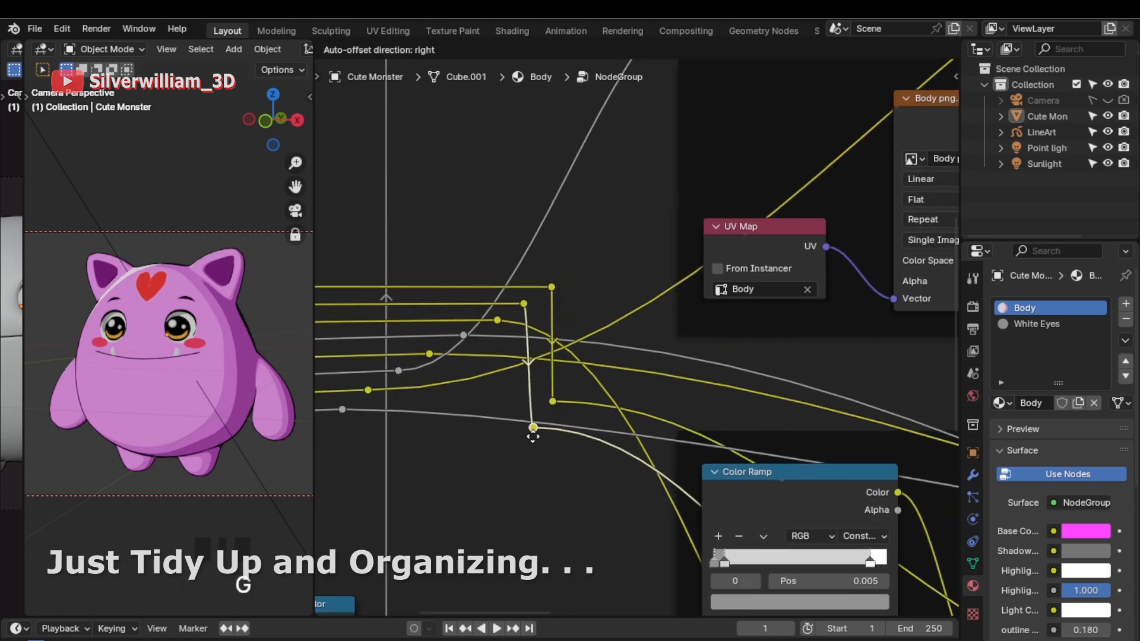
{"action": "left_click", "coordinate": [530, 426]}
{"action": "left_click", "coordinate": [554, 400]}
{"action": "key", "text": "g"}
{"action": "left_click", "coordinate": [556, 405]}
Step: Add third reroute points to the Base Color and Shadow Intensity links and extend the Base Color one horizontally into the BASE frame
{"action": "right_click_drag", "start_coordinate": [566, 391], "coordinate": [572, 424], "text": "shift"}
{"action": "key", "text": "g"}
{"action": "left_click", "coordinate": [675, 409]}
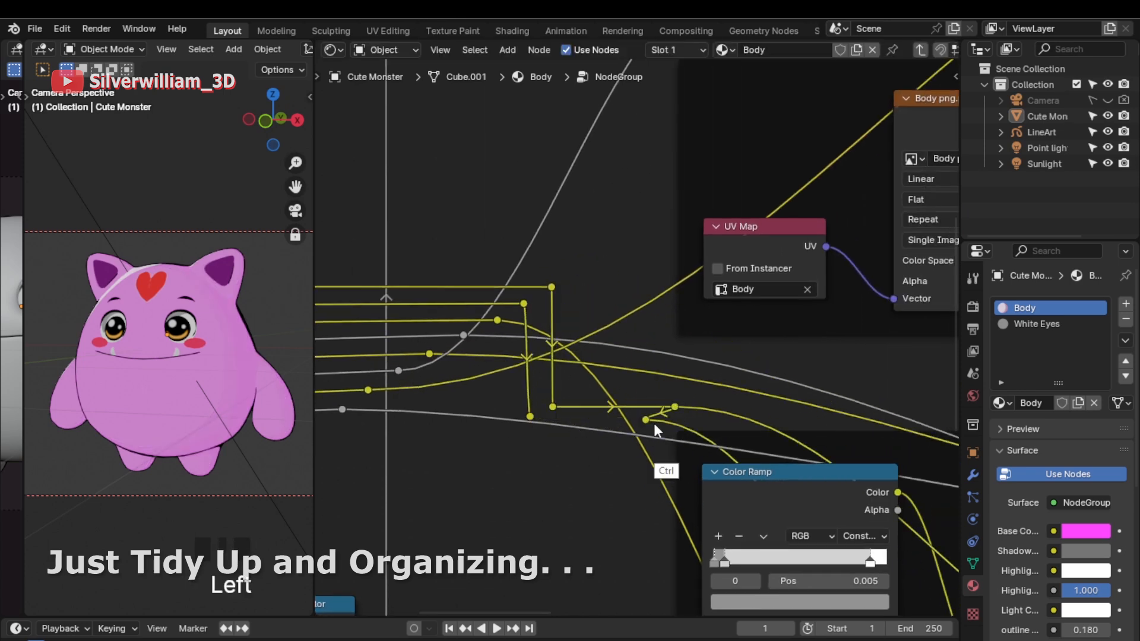
{"action": "left_click_drag", "start_coordinate": [689, 389], "coordinate": [637, 430]}
{"action": "middle_click_drag", "start_coordinate": [766, 471], "coordinate": [393, 398]}
{"action": "key", "text": "g"}
{"action": "left_click", "coordinate": [773, 398]}
Step: Square off the Base Color link with a further reroute point level with the Base Color node's B input
{"action": "left_click", "coordinate": [685, 223]}
{"action": "key", "text": "g"}
{"action": "left_click", "coordinate": [757, 237]}
{"action": "right_click_drag", "start_coordinate": [789, 293], "coordinate": [745, 315], "text": "shift"}
{"action": "key", "text": "g"}
{"action": "left_click", "coordinate": [762, 505]}
{"action": "left_click_drag", "start_coordinate": [754, 236], "coordinate": [760, 235]}
Step: Square off the Shadow Intensity link with a further reroute point beside the Shadow Intensity node's B input and align its bends
{"action": "left_click", "coordinate": [653, 231]}
{"action": "key", "text": "g"}
{"action": "left_click", "coordinate": [576, 253]}
{"action": "right_click_drag", "start_coordinate": [575, 301], "coordinate": [592, 298], "text": "shift"}
{"action": "key", "text": "g"}
{"action": "left_click", "coordinate": [580, 514]}
{"action": "left_click_drag", "start_coordinate": [771, 493], "coordinate": [762, 493]}
{"action": "middle_click_drag", "start_coordinate": [527, 412], "coordinate": [689, 427], "text": "shift"}
{"action": "scroll", "coordinate": [715, 435], "scroll_direction": "down", "scroll_amount": 3}
{"action": "key", "text": "g"}
{"action": "left_click", "coordinate": [426, 307]}
Step: Add a second reroute point to the Highlight Color link and route it straight down towards the Highlight frame
{"action": "middle_click_drag", "start_coordinate": [433, 318], "coordinate": [619, 346], "text": "shift"}
{"action": "right_click_drag", "start_coordinate": [596, 236], "coordinate": [593, 249], "text": "shift"}
{"action": "left_click", "coordinate": [596, 246]}
{"action": "key", "text": "g"}
{"action": "left_click", "coordinate": [602, 565]}
{"action": "middle_click_drag", "start_coordinate": [601, 565], "coordinate": [570, 277], "text": "shift"}
{"action": "key", "text": "g"}
{"action": "left_click", "coordinate": [564, 505]}
{"action": "key", "text": "g"}
{"action": "middle_click_drag", "start_coordinate": [565, 505], "coordinate": [571, 205], "text": "shift"}
{"action": "left_click", "coordinate": [516, 520]}
Step: Add a second reroute point to the Highlight Intensity link and move it straight down below the Highlight frame
{"action": "right_click_drag", "start_coordinate": [569, 203], "coordinate": [566, 220], "text": "shift"}
{"action": "key", "text": "g"}
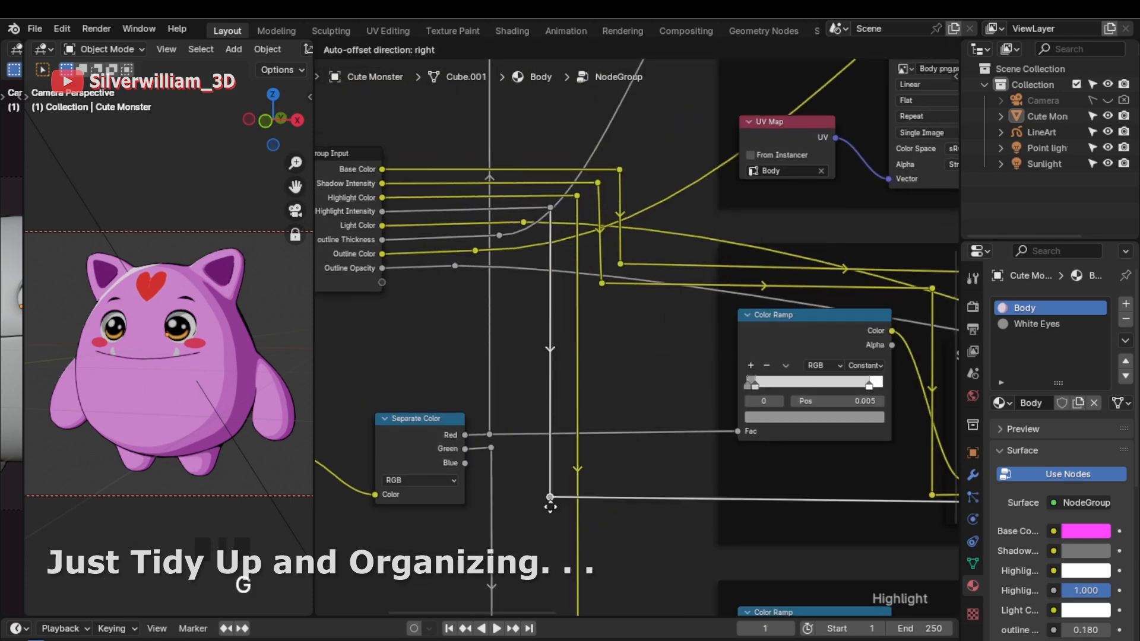
{"action": "left_click", "coordinate": [551, 465]}
{"action": "middle_click_drag", "start_coordinate": [551, 466], "coordinate": [519, 139], "text": "shift"}
{"action": "key", "text": "g"}
{"action": "left_click", "coordinate": [513, 517]}
Step: Add a third reroute point to the Highlight Intensity link and extend it horizontally beneath the frames
{"action": "scroll", "coordinate": [523, 510], "scroll_direction": "down", "scroll_amount": 4}
{"action": "middle_click_drag", "start_coordinate": [891, 362], "coordinate": [463, 343], "text": "shift"}
{"action": "right_click_drag", "start_coordinate": [598, 290], "coordinate": [594, 326], "text": "shift"}
{"action": "key", "text": "g"}
{"action": "left_click", "coordinate": [718, 516]}
Step: Add a further reroute point to the Highlight Intensity link near the highlight mix node and detach it from its frame
{"action": "right_click_drag", "start_coordinate": [774, 419], "coordinate": [805, 434], "text": "shift"}
{"action": "middle_click_drag", "start_coordinate": [824, 433], "coordinate": [595, 433], "text": "shift"}
{"action": "key", "text": "g"}
{"action": "left_click", "coordinate": [690, 261]}
{"action": "key", "text": "alt+p"}
Step: Realign the Highlight Intensity reroute points so the link rises squarely into the highlight mix node
{"action": "left_click_drag", "start_coordinate": [546, 449], "coordinate": [509, 489]}
{"action": "key", "text": "g"}
{"action": "left_click", "coordinate": [685, 471]}
{"action": "middle_click_drag", "start_coordinate": [594, 472], "coordinate": [840, 480], "text": "shift"}
{"action": "key", "text": "g"}
{"action": "left_click", "coordinate": [837, 483]}
Step: Add a second reroute point to the Light Color link and move it straight down just below the Highlight Intensity line
{"action": "middle_click_drag", "start_coordinate": [415, 451], "coordinate": [689, 466], "text": "shift"}
{"action": "scroll", "coordinate": [538, 304], "scroll_direction": "up", "scroll_amount": 9}
{"action": "mouse_move", "coordinate": [561, 316]}
{"action": "right_mouse_down", "text": "shift"}
{"action": "mouse_move", "coordinate": [571, 330]}
{"action": "mouse_move", "coordinate": [597, 319]}
{"action": "right_mouse_up", "text": "shift"}
{"action": "key", "text": "g"}
{"action": "left_click", "coordinate": [555, 429]}
{"action": "key", "text": "g"}
{"action": "left_click", "coordinate": [583, 543]}
{"action": "middle_click_drag", "start_coordinate": [583, 543], "coordinate": [535, 181], "text": "shift"}
{"action": "key", "text": "g"}
{"action": "left_click", "coordinate": [576, 518]}
{"action": "key", "text": "g"}
{"action": "left_click", "coordinate": [557, 519]}
Step: Add a third reroute point to the Light Color link beneath the mix node it feeds and straighten its bends
{"action": "scroll", "coordinate": [557, 518], "scroll_direction": "down", "scroll_amount": 10}
{"action": "middle_click_drag", "start_coordinate": [819, 285], "coordinate": [541, 302], "text": "shift"}
{"action": "right_click_drag", "start_coordinate": [625, 246], "coordinate": [629, 266], "text": "shift"}
{"action": "key", "text": "g"}
{"action": "left_click", "coordinate": [659, 457]}
{"action": "middle_click_drag", "start_coordinate": [668, 454], "coordinate": [811, 404], "text": "ctrl"}
{"action": "key", "text": "g"}
{"action": "left_click", "coordinate": [827, 422]}
{"action": "middle_click_drag", "start_coordinate": [514, 346], "coordinate": [565, 450], "text": "ctrl"}
{"action": "left_click", "coordinate": [532, 371]}
{"action": "key", "text": "g"}
{"action": "left_click", "coordinate": [536, 371]}
Step: Add two reroute points to the outline Thickness link, taking it down and back leftward beneath the Group Input node
{"action": "right_click_drag", "start_coordinate": [506, 283], "coordinate": [507, 300], "text": "shift"}
{"action": "key", "text": "g"}
{"action": "left_click", "coordinate": [508, 364]}
{"action": "right_click_drag", "start_coordinate": [545, 344], "coordinate": [543, 380], "text": "shift"}
{"action": "key", "text": "g"}
{"action": "left_click", "coordinate": [395, 377]}
{"action": "middle_click_drag", "start_coordinate": [408, 373], "coordinate": [686, 397], "text": "shift"}
{"action": "key", "text": "g"}
{"action": "left_click", "coordinate": [493, 407]}
{"action": "key", "text": "g"}
{"action": "left_click", "coordinate": [503, 398]}
{"action": "key", "text": "g"}
{"action": "left_click", "coordinate": [461, 398]}
Step: Add another reroute point to the outline Thickness link and raise it level with the Outline frame's input
{"action": "middle_click_drag", "start_coordinate": [659, 267], "coordinate": [545, 423], "text": "shift"}
{"action": "right_click_drag", "start_coordinate": [640, 300], "coordinate": [644, 319], "text": "shift"}
{"action": "left_click", "coordinate": [645, 315]}
{"action": "key", "text": "g"}
{"action": "left_click", "coordinate": [397, 265]}
Step: Add two reroute points to the Outline Color link, carrying it around the Group Input node and beneath the Outline frame
{"action": "right_click_drag", "start_coordinate": [682, 418], "coordinate": [685, 440], "text": "shift"}
{"action": "key", "text": "g"}
{"action": "left_click", "coordinate": [396, 275]}
{"action": "right_click_drag", "start_coordinate": [438, 260], "coordinate": [441, 281], "text": "shift"}
{"action": "key", "text": "g"}
{"action": "left_click", "coordinate": [609, 293]}
{"action": "left_click", "coordinate": [393, 273]}
{"action": "key", "text": "g"}
{"action": "left_click", "coordinate": [394, 288]}
Step: Square off the Outline Color link with further reroute points beside the outline mix node and the Group Input node
{"action": "middle_click_drag", "start_coordinate": [496, 313], "coordinate": [136, 342], "text": "shift"}
{"action": "right_click_drag", "start_coordinate": [751, 193], "coordinate": [764, 214], "text": "shift"}
{"action": "key", "text": "g"}
{"action": "left_click", "coordinate": [774, 206]}
{"action": "key", "text": "g"}
{"action": "left_click", "coordinate": [776, 322]}
{"action": "left_click", "coordinate": [777, 204]}
{"action": "middle_click_drag", "start_coordinate": [434, 403], "coordinate": [914, 246], "text": "shift"}
{"action": "middle_click_drag", "start_coordinate": [600, 433], "coordinate": [599, 381], "text": "ctrl"}
{"action": "right_click_drag", "start_coordinate": [587, 344], "coordinate": [588, 364], "text": "shift"}
{"action": "key", "text": "g"}
{"action": "key", "text": "g"}
{"action": "left_click", "coordinate": [587, 353]}
Step: Select the Separate Color branch with its reroute points and shift it left, clear of the Group Input links
{"action": "middle_click_drag", "start_coordinate": [570, 611], "coordinate": [662, 582], "text": "shift"}
{"action": "left_click_drag", "start_coordinate": [672, 581], "coordinate": [457, 470]}
{"action": "left_click_drag", "start_coordinate": [679, 501], "coordinate": [693, 469], "text": "shift"}
{"action": "middle_click_drag", "start_coordinate": [659, 594], "coordinate": [657, 404], "text": "shift"}
{"action": "left_click_drag", "start_coordinate": [647, 453], "coordinate": [684, 489], "text": "shift"}
{"action": "key", "text": "g"}
{"action": "left_click", "coordinate": [491, 487]}
Step: Add a second reroute point to the Outline Opacity link and move it straight down below the Light Color line
{"action": "middle_click_drag", "start_coordinate": [735, 447], "coordinate": [708, 456], "text": "shift"}
{"action": "middle_click_drag", "start_coordinate": [696, 237], "coordinate": [682, 178], "text": "ctrl"}
{"action": "right_click_drag", "start_coordinate": [627, 182], "coordinate": [626, 203], "text": "shift"}
{"action": "key", "text": "g"}
{"action": "left_click", "coordinate": [535, 507]}
{"action": "middle_click_drag", "start_coordinate": [531, 570], "coordinate": [579, 277], "text": "shift"}
{"action": "middle_click_drag", "start_coordinate": [588, 585], "coordinate": [605, 367], "text": "shift"}
{"action": "key", "text": "g"}
Step: Add a reroute point to the Outline Opacity link beside the input of the final outline mix node
{"action": "middle_click_drag", "start_coordinate": [879, 368], "coordinate": [463, 392], "text": "shift"}
{"action": "middle_click_drag", "start_coordinate": [659, 332], "coordinate": [659, 273], "text": "ctrl"}
{"action": "right_click_drag", "start_coordinate": [672, 237], "coordinate": [667, 275], "text": "shift"}
{"action": "left_click_drag", "start_coordinate": [656, 260], "coordinate": [863, 459]}
{"action": "left_click_drag", "start_coordinate": [656, 277], "coordinate": [682, 220]}
{"action": "key", "text": "g"}
{"action": "left_click", "coordinate": [669, 277]}
Step: Add a corner reroute point to the Outline Opacity link beneath the final mix node and align it into a right angle
{"action": "right_click_drag", "start_coordinate": [658, 225], "coordinate": [657, 268], "text": "shift"}
{"action": "key", "text": "g"}
{"action": "left_click", "coordinate": [681, 510]}
{"action": "middle_click_drag", "start_coordinate": [682, 499], "coordinate": [786, 165], "text": "ctrl"}
{"action": "key", "text": "g"}
{"action": "left_click", "coordinate": [740, 513]}
{"action": "middle_click_drag", "start_coordinate": [742, 511], "coordinate": [747, 333], "text": "ctrl"}
{"action": "middle_click_drag", "start_coordinate": [779, 443], "coordinate": [784, 441], "text": "shift"}
{"action": "key", "text": "g"}
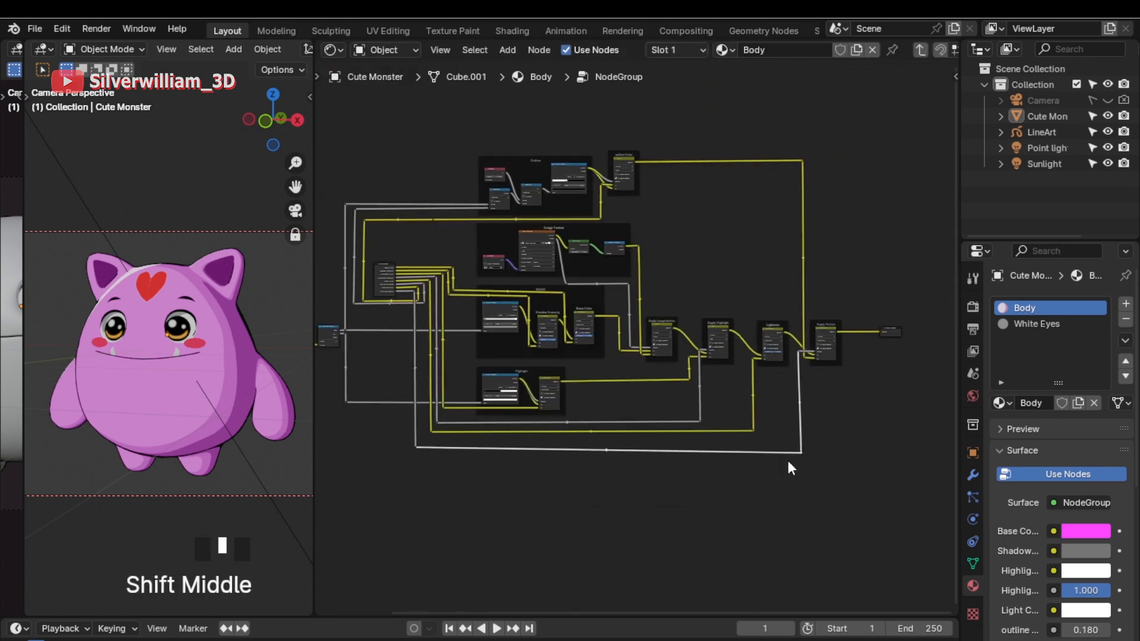
{"action": "left_click", "coordinate": [797, 449]}
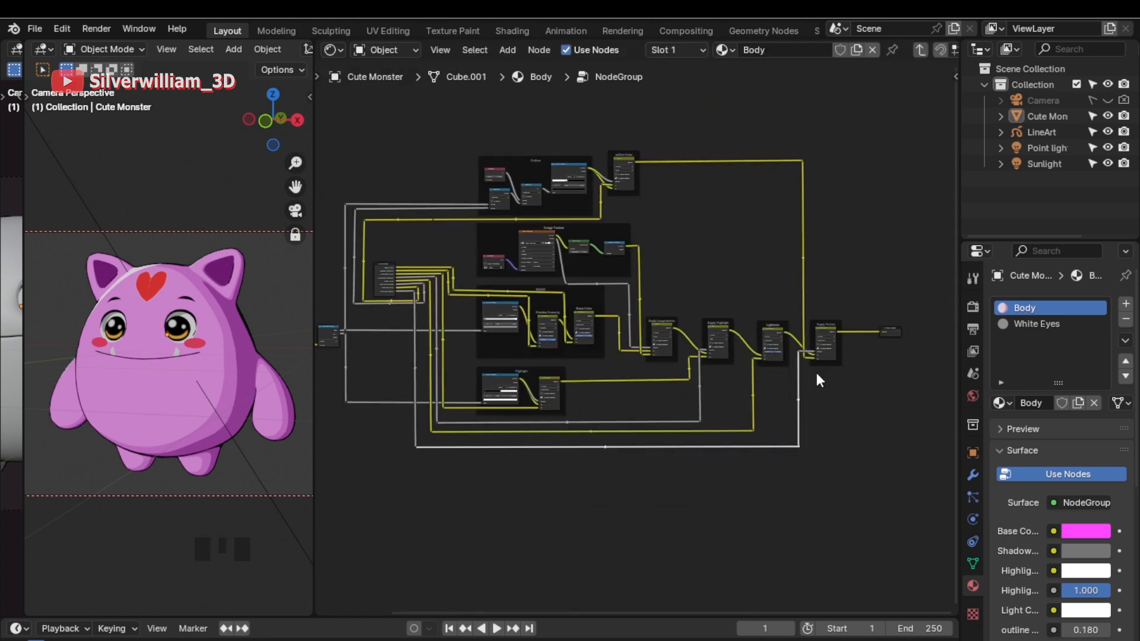
Step: Exit the node group and insert an Emission node between the NodeGroup and the Material Output
{"action": "left_click", "coordinate": [922, 51]}
{"action": "middle_click_drag", "start_coordinate": [706, 322], "coordinate": [635, 405], "text": "ctrl"}
{"action": "key", "text": "shift+a"}
{"action": "type", "text": "emis"}
{"action": "key", "text": "Return"}
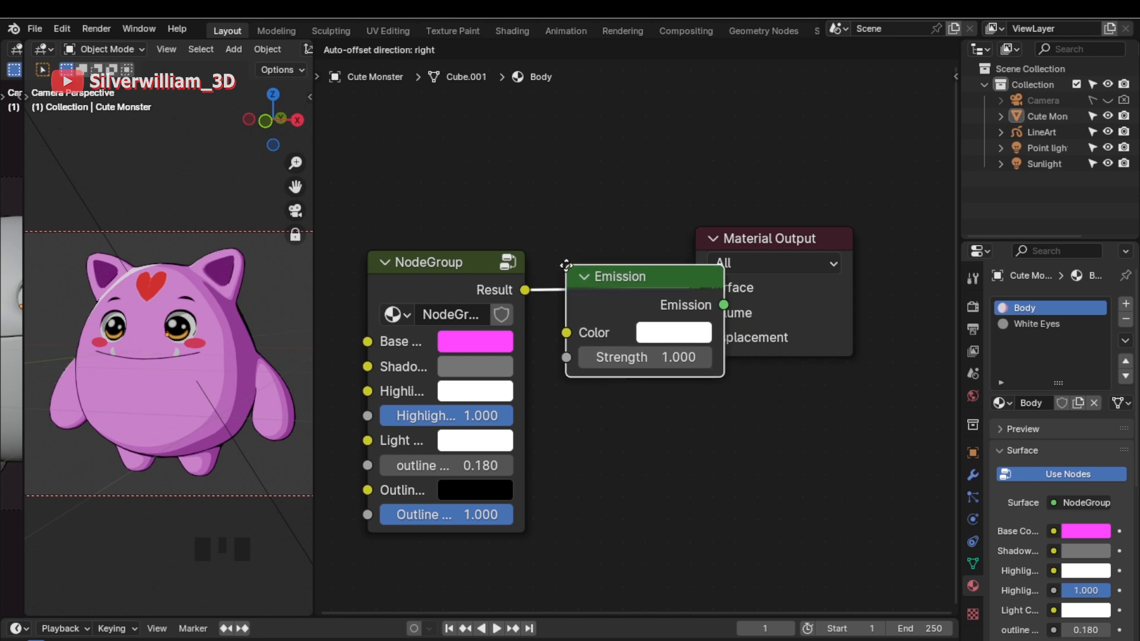
{"action": "left_click", "coordinate": [565, 267]}
Step: Set the Emission strength to 1.3 and widen the 3D viewport across the shader editor's area
{"action": "left_click", "coordinate": [670, 358]}
{"action": "mouse_move", "coordinate": [670, 358]}
{"action": "left_mouse_down"}
{"action": "mouse_move", "coordinate": [753, 358]}
{"action": "mouse_move", "coordinate": [610, 358]}
{"action": "mouse_move", "coordinate": [687, 360]}
{"action": "left_mouse_up"}
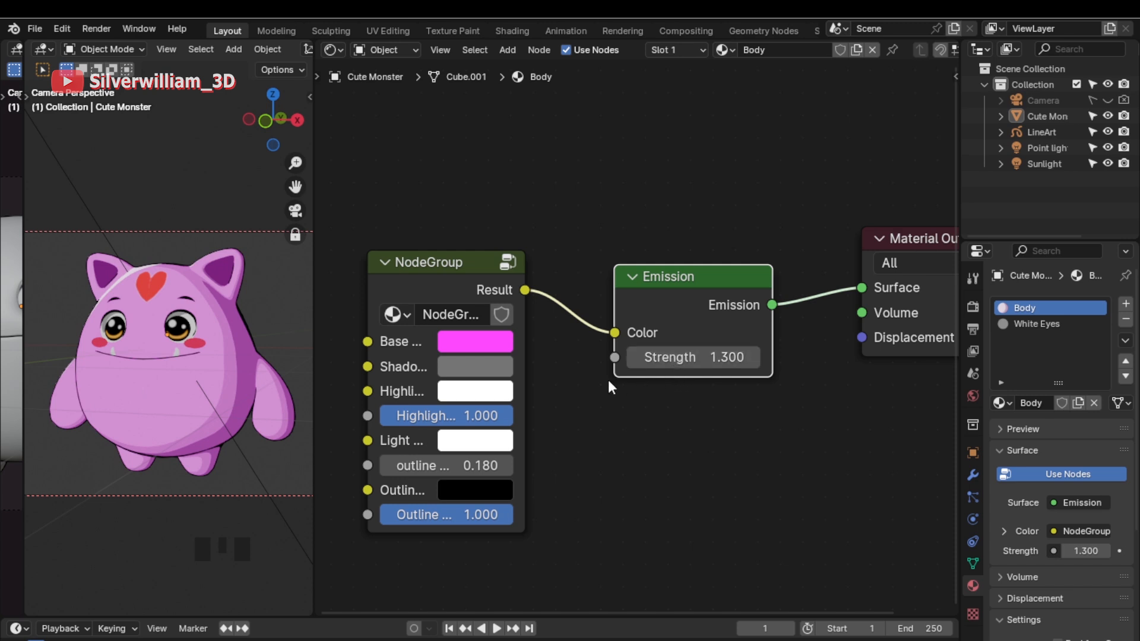
{"action": "left_click_drag", "start_coordinate": [313, 441], "coordinate": [1010, 397]}
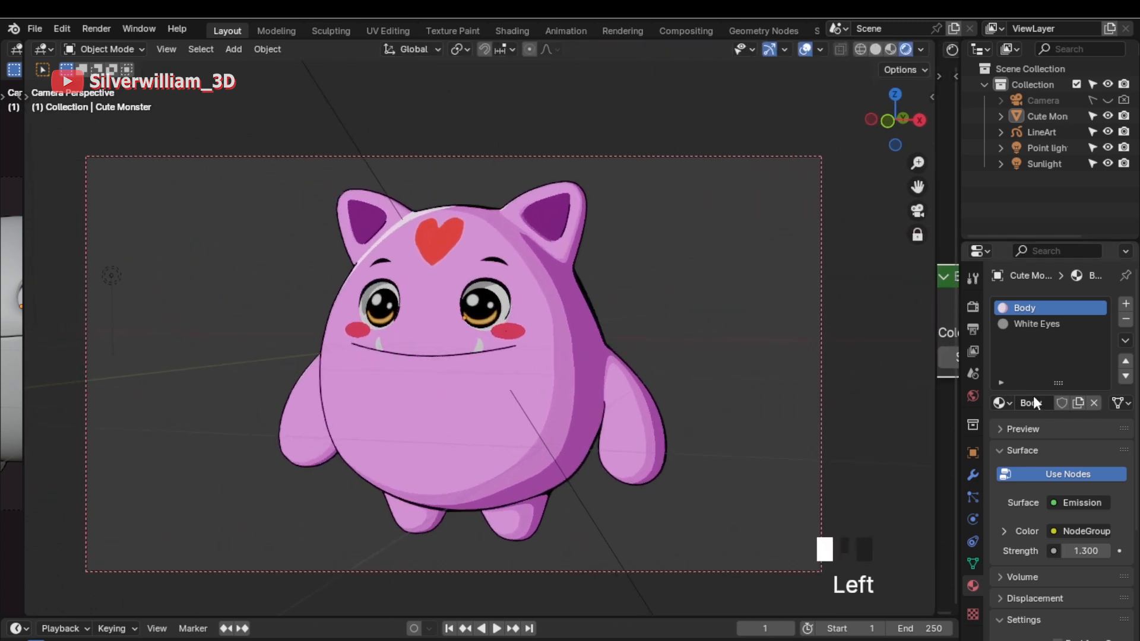
Step: Expand the Body material's node group color settings, then set the Base Color to bright pink and the shadow color to light gray
{"action": "left_click", "coordinate": [1003, 531]}
{"action": "left_click_drag", "start_coordinate": [1135, 356], "coordinate": [1135, 416]}
{"action": "left_click", "coordinate": [1076, 404]}
{"action": "mouse_move", "coordinate": [1061, 242]}
{"action": "left_mouse_down"}
{"action": "mouse_move", "coordinate": [1031, 175]}
{"action": "mouse_move", "coordinate": [1037, 252]}
{"action": "mouse_move", "coordinate": [1096, 213]}
{"action": "mouse_move", "coordinate": [1096, 174]}
{"action": "left_mouse_up"}
{"action": "left_click", "coordinate": [1074, 422]}
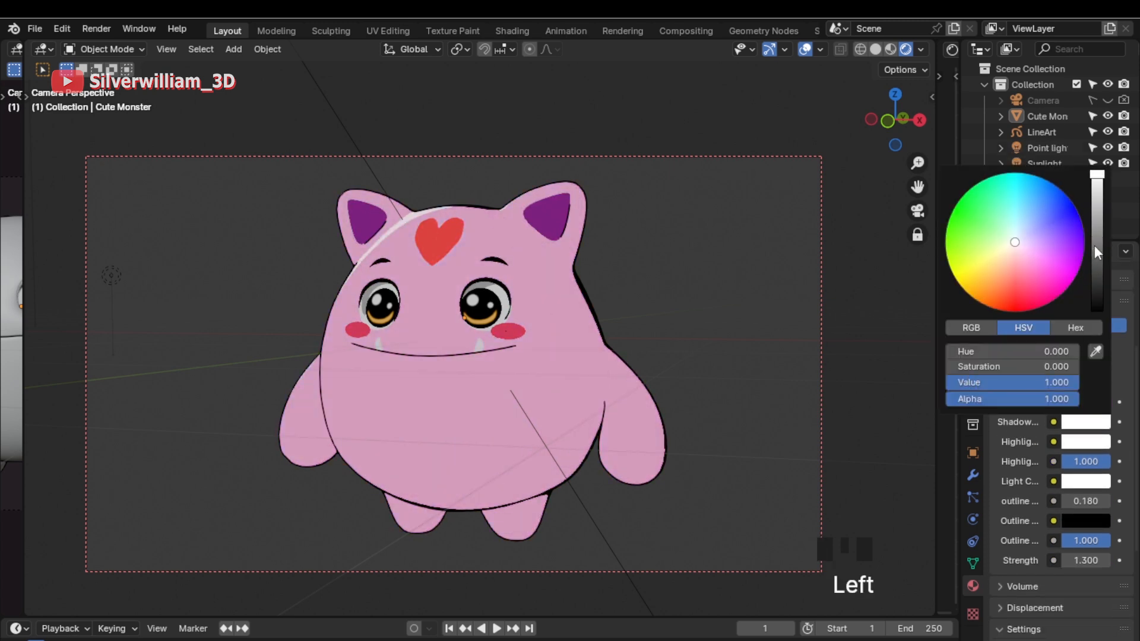
Step: Tint the Body material's highlight color to a very pale bluish white
{"action": "left_click", "coordinate": [1085, 442]}
{"action": "left_click", "coordinate": [1038, 260]}
{"action": "mouse_move", "coordinate": [1038, 260]}
{"action": "left_mouse_down"}
{"action": "mouse_move", "coordinate": [1073, 228]}
{"action": "mouse_move", "coordinate": [957, 301]}
{"action": "mouse_move", "coordinate": [1016, 259]}
{"action": "left_mouse_up"}
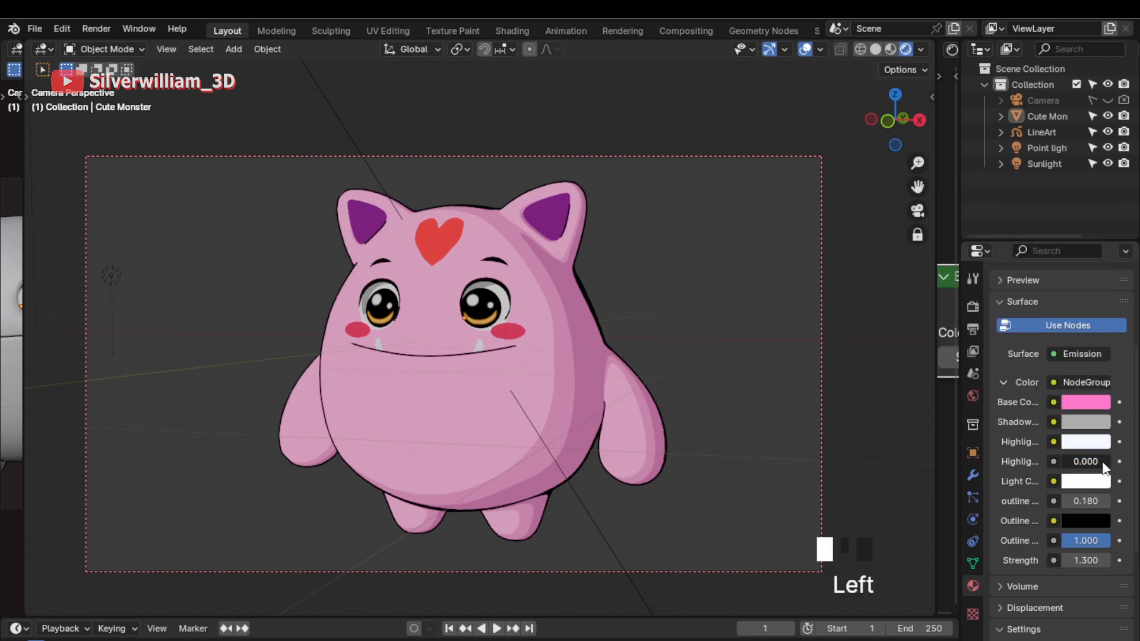
Step: Tint the Body material's light color to a very pale pink and thicken its outline with a value of 0.270
{"action": "left_click", "coordinate": [1102, 486]}
{"action": "mouse_move", "coordinate": [1012, 312]}
{"action": "left_mouse_down"}
{"action": "mouse_move", "coordinate": [1022, 319]}
{"action": "mouse_move", "coordinate": [1003, 299]}
{"action": "mouse_move", "coordinate": [1016, 304]}
{"action": "left_mouse_up"}
{"action": "mouse_move", "coordinate": [1085, 500]}
{"action": "left_mouse_down"}
{"action": "mouse_move", "coordinate": [1110, 501]}
{"action": "mouse_move", "coordinate": [1081, 501]}
{"action": "left_mouse_up"}
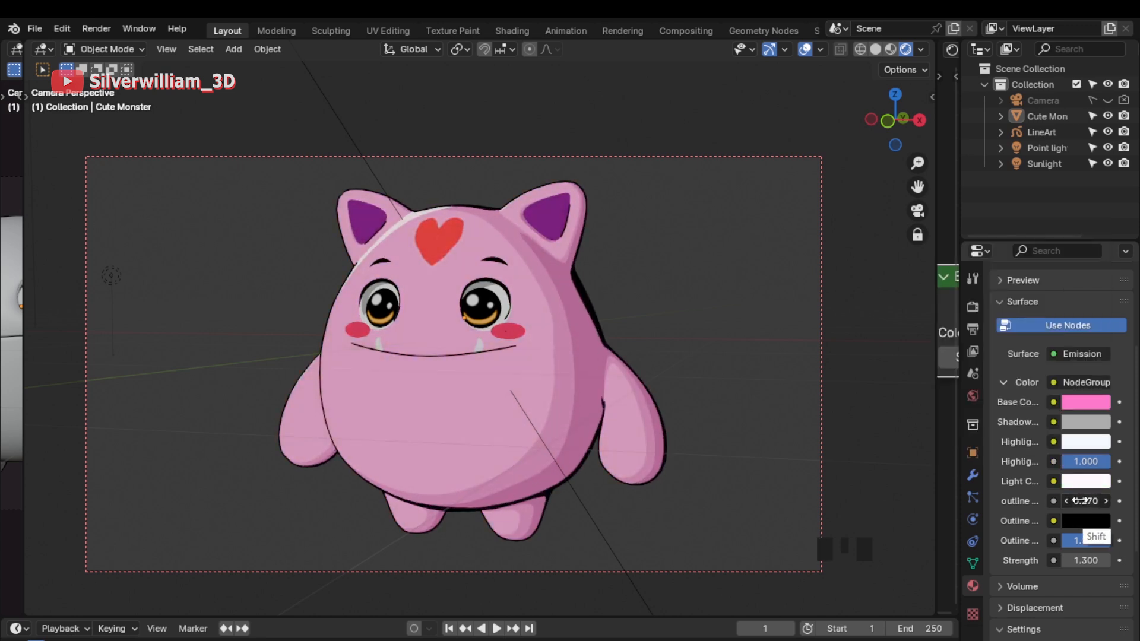
Step: Try moving the point light to different places around the Cute Monster to test how the toon shading responds
{"action": "left_click", "coordinate": [1044, 164]}
{"action": "left_click", "coordinate": [1042, 149]}
{"action": "middle_click_drag", "start_coordinate": [111, 275], "coordinate": [422, 380], "text": "ctrl"}
{"action": "key", "text": "g"}
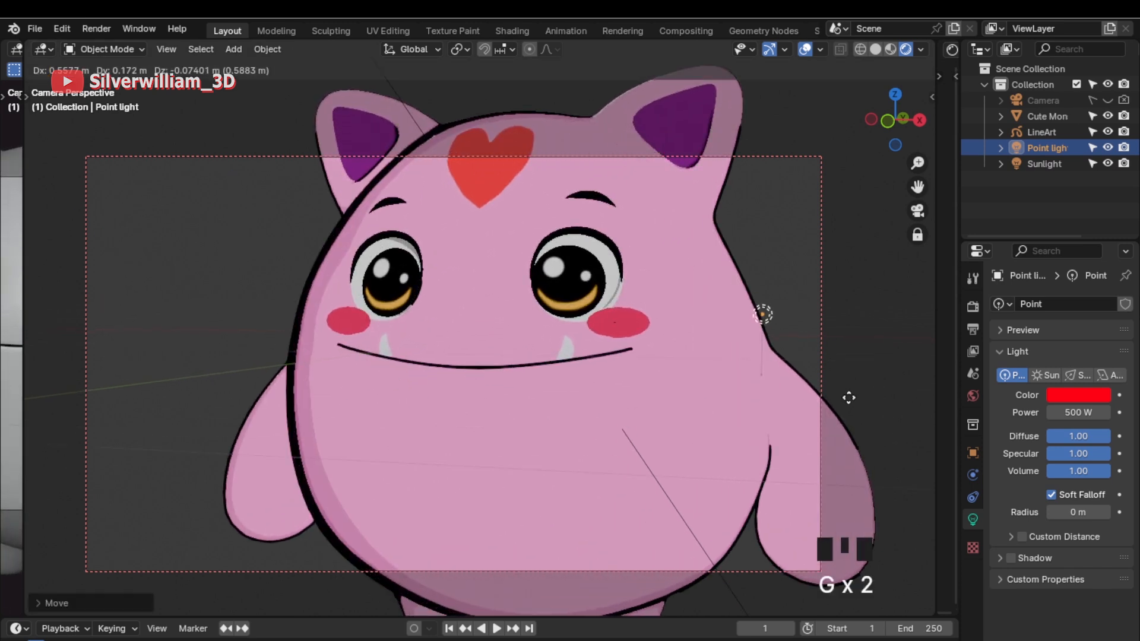
{"action": "left_click", "coordinate": [307, 368]}
{"action": "middle_click_drag", "start_coordinate": [611, 499], "coordinate": [602, 389], "text": "ctrl"}
{"action": "middle_click_drag", "start_coordinate": [594, 393], "coordinate": [573, 343], "text": "shift"}
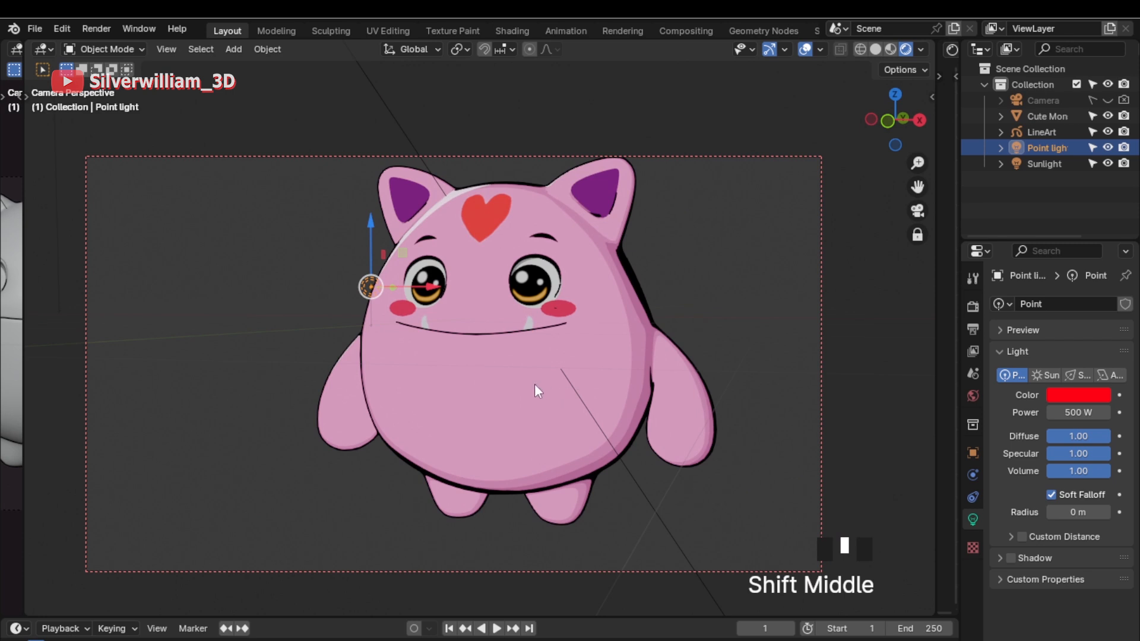
{"action": "key", "text": "g"}
{"action": "left_click", "coordinate": [667, 414]}
Step: Try a brighter, colored outline on the Cute Monster's Body material
{"action": "left_click_drag", "start_coordinate": [1135, 419], "coordinate": [1136, 512]}
{"action": "left_click", "coordinate": [1085, 501]}
{"action": "left_click_drag", "start_coordinate": [1102, 386], "coordinate": [1098, 254]}
{"action": "left_click", "coordinate": [984, 339]}
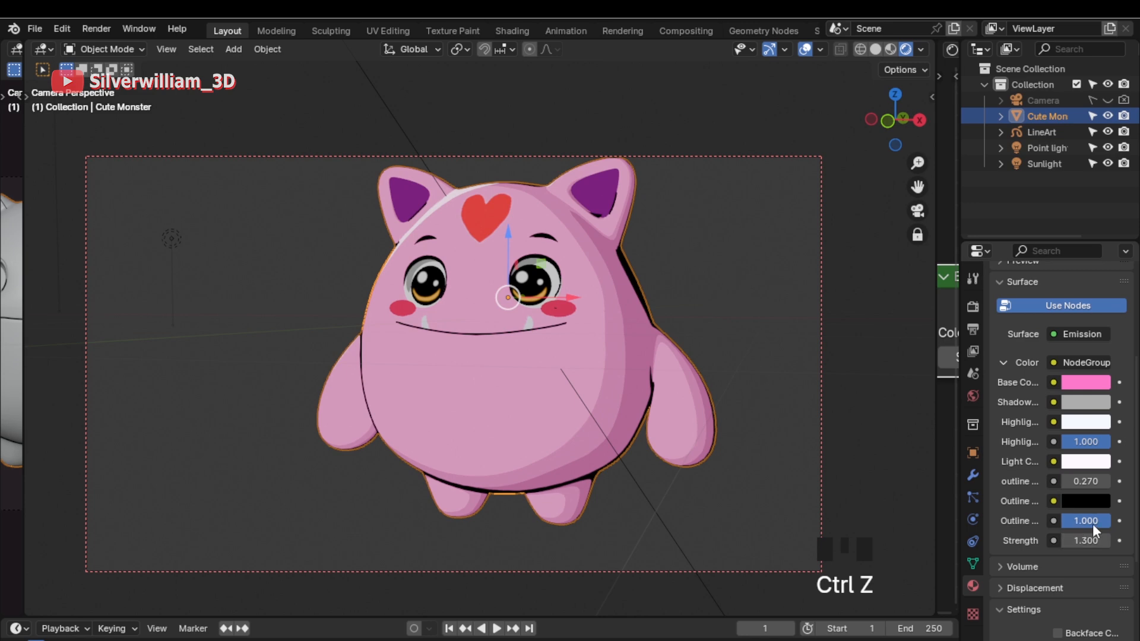
Step: Try other outline opacity and Emission strength values on the Body material, then undo the strength change
{"action": "left_click_drag", "start_coordinate": [1099, 520], "coordinate": [1116, 521]}
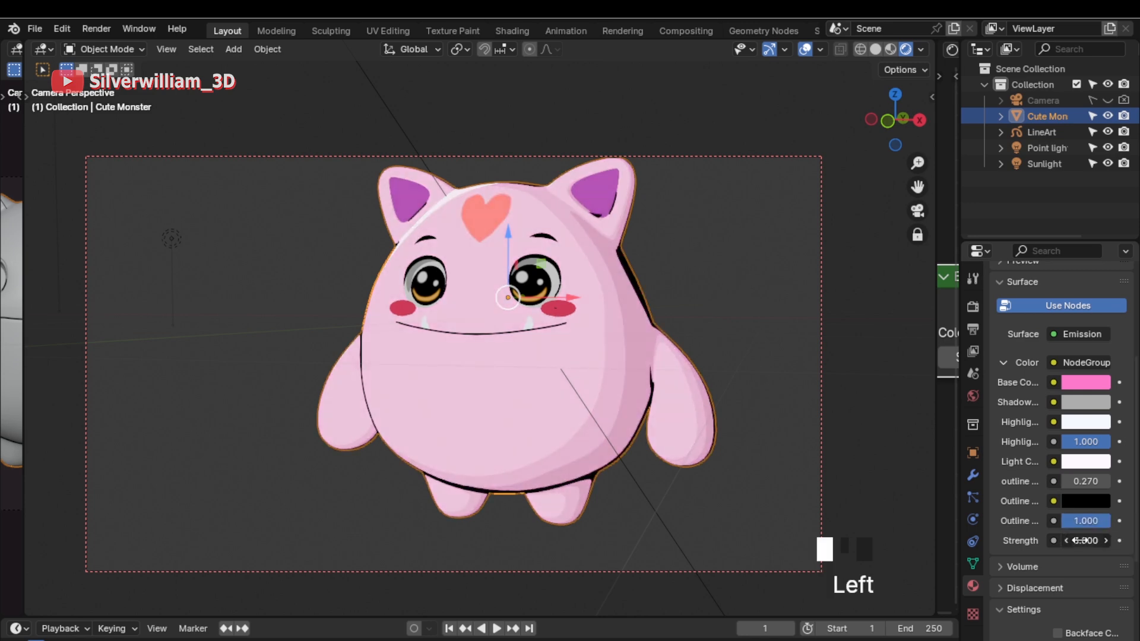
{"action": "key", "text": "ctrl+z"}
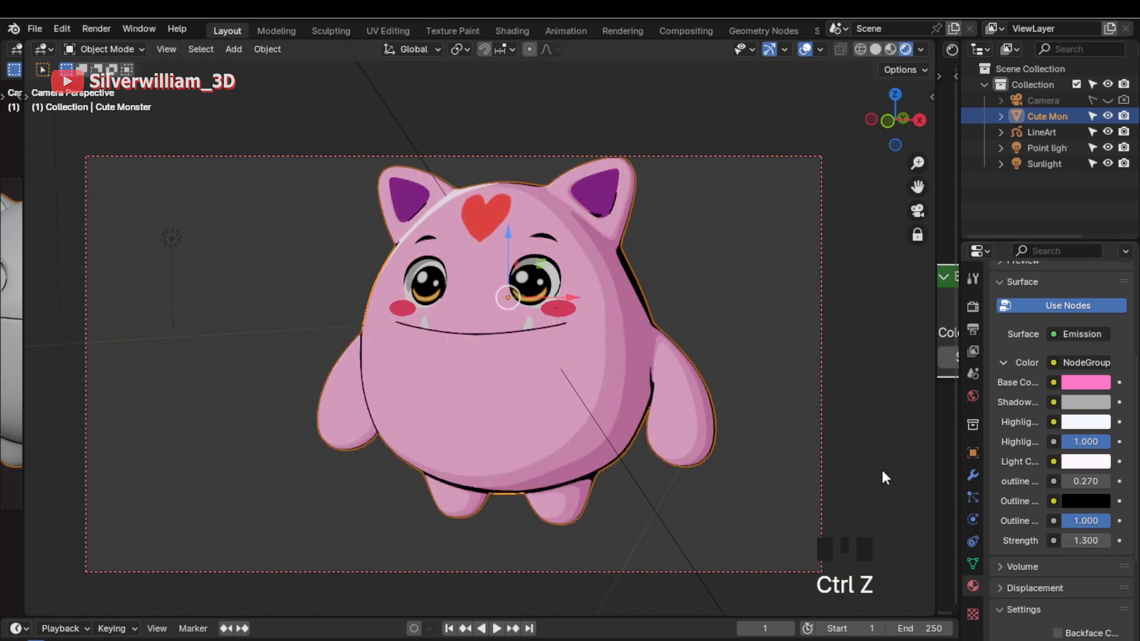
Step: Deselect the Cute Monster and examine its toon shading and outlines from the front
{"action": "middle_click_drag", "start_coordinate": [756, 432], "coordinate": [713, 458], "text": "shift"}
{"action": "left_click", "coordinate": [733, 437]}
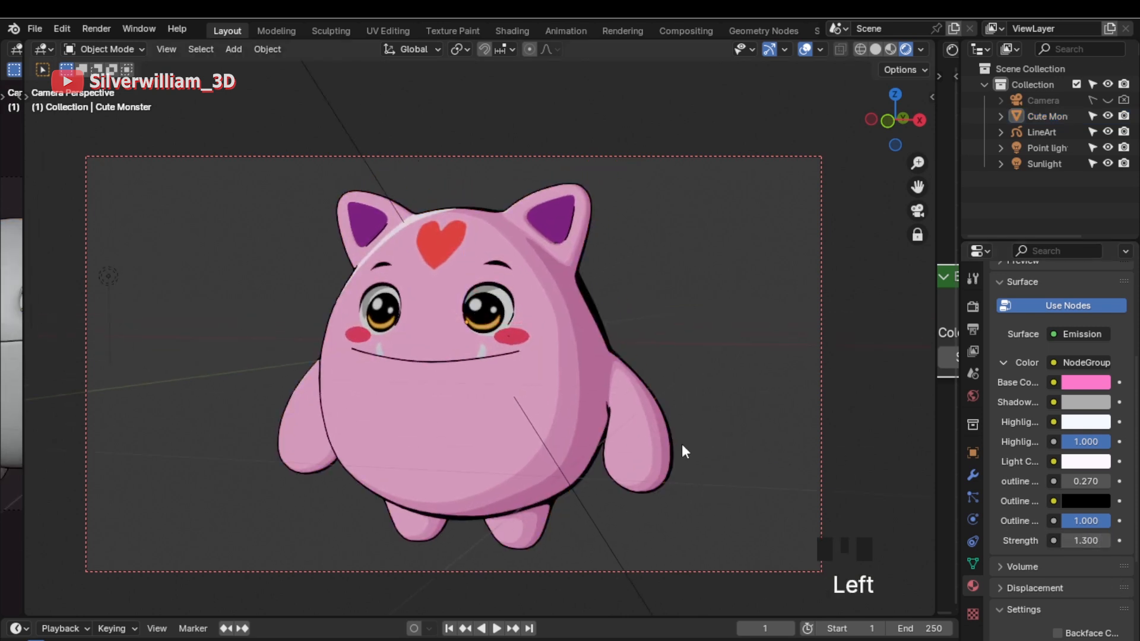
{"action": "middle_click_drag", "start_coordinate": [615, 490], "coordinate": [557, 469]}
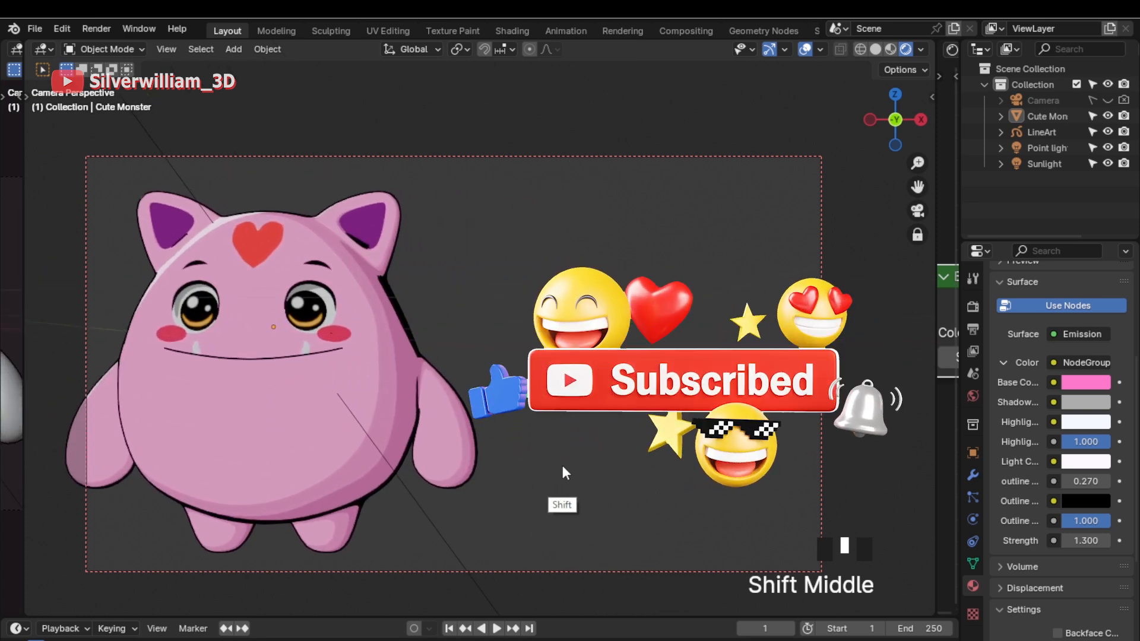